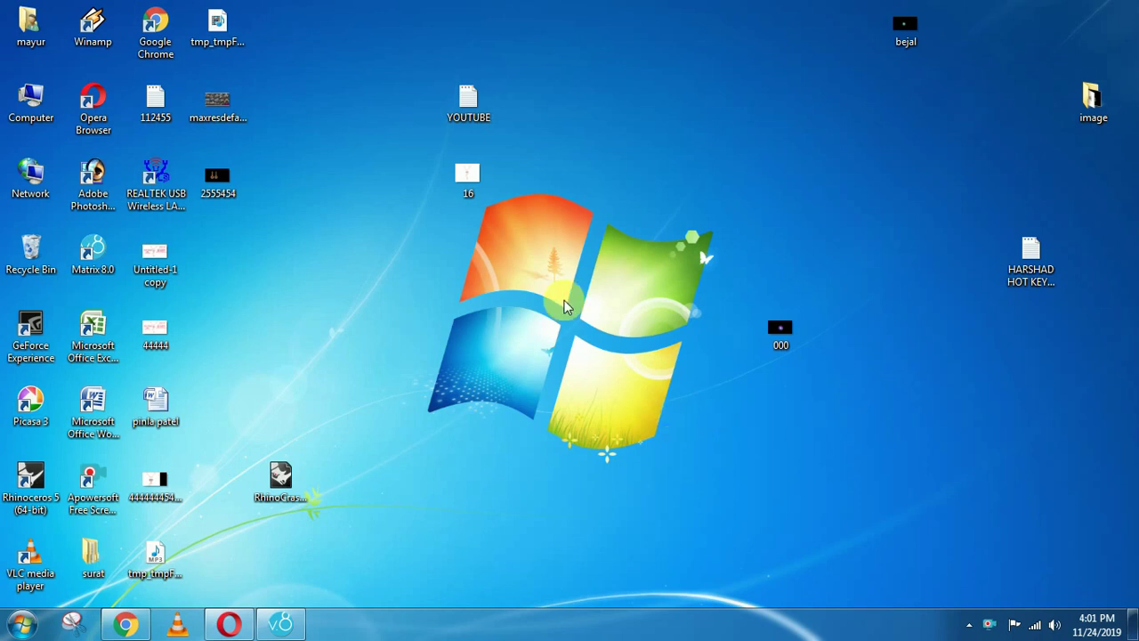
click(608, 347)
right_click(527, 301)
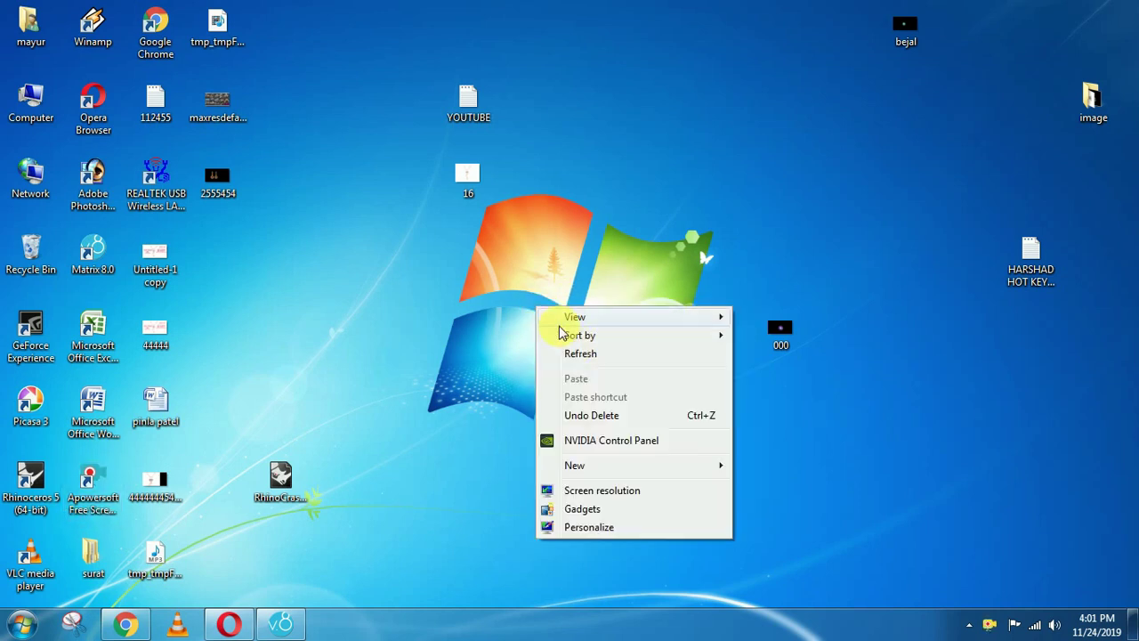
click(579, 359)
right_click(518, 308)
click(572, 356)
right_click(518, 283)
click(564, 326)
right_click(568, 328)
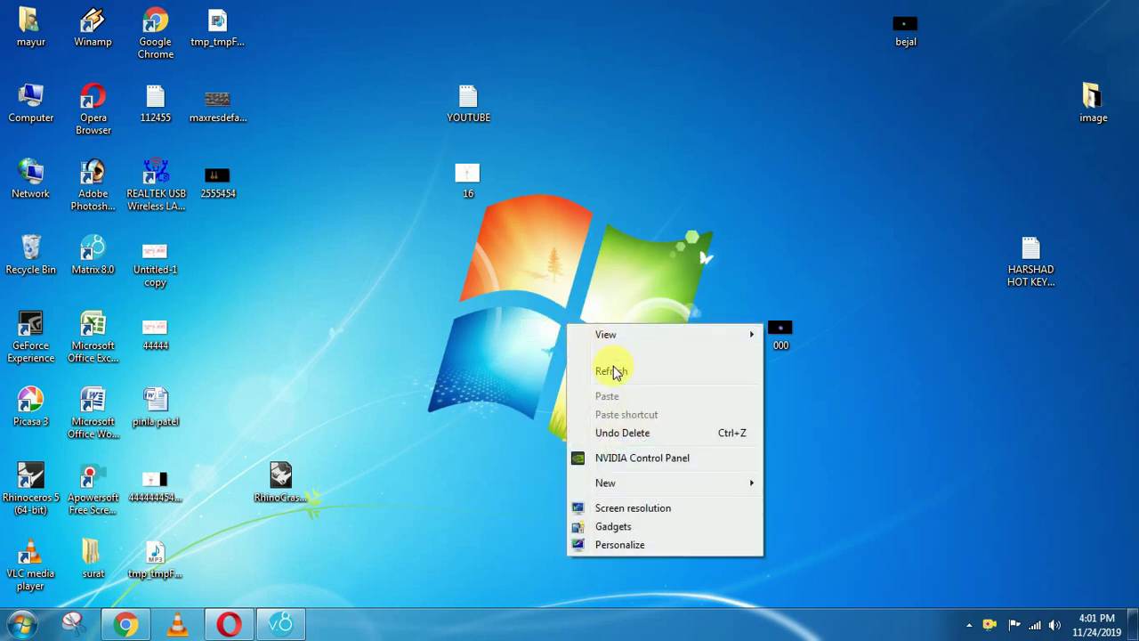
click(608, 368)
right_click(469, 292)
click(541, 341)
right_click(445, 278)
click(505, 326)
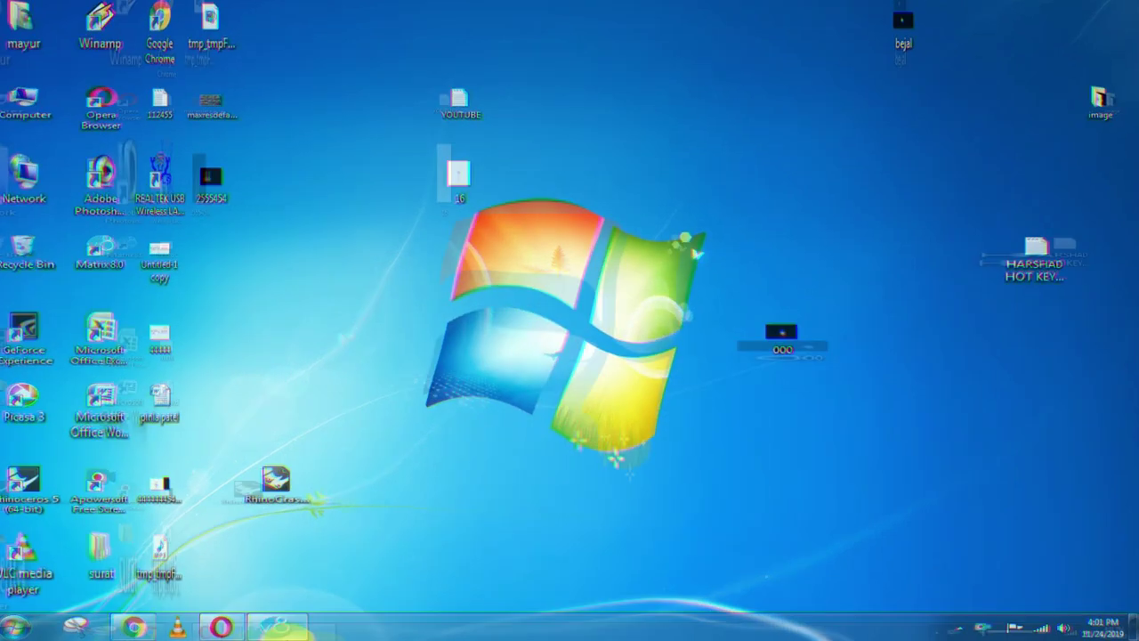
- Switch to Matrix 8.0 and view the whole grid in the top viewport
click(289, 629)
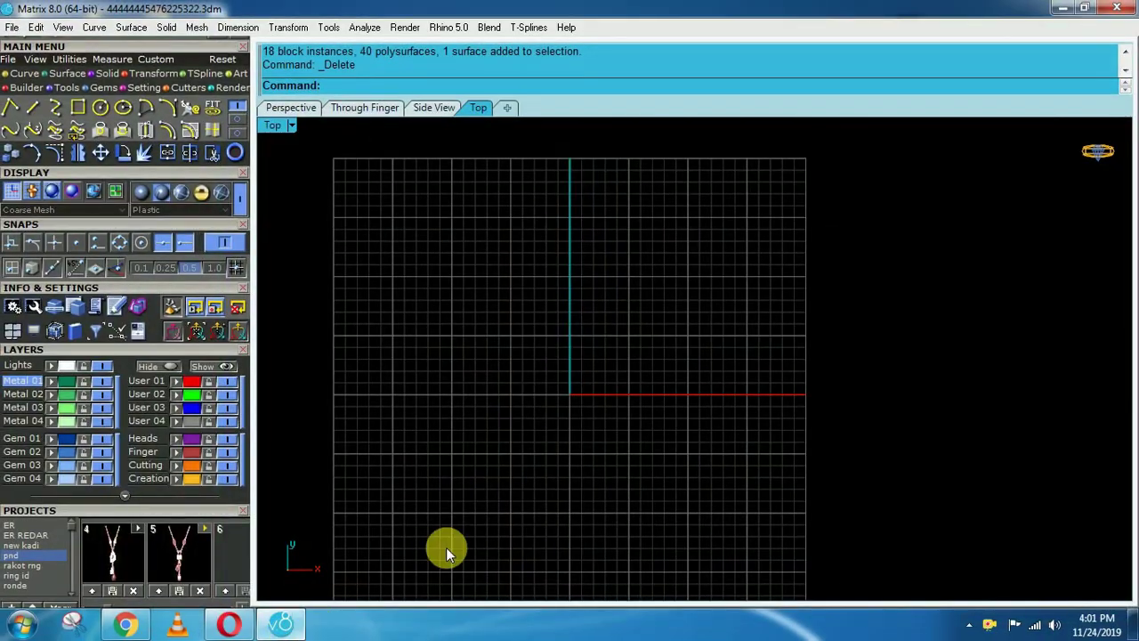
right_drag(381, 351, 536, 350)
scroll(475, 325, down, 2)
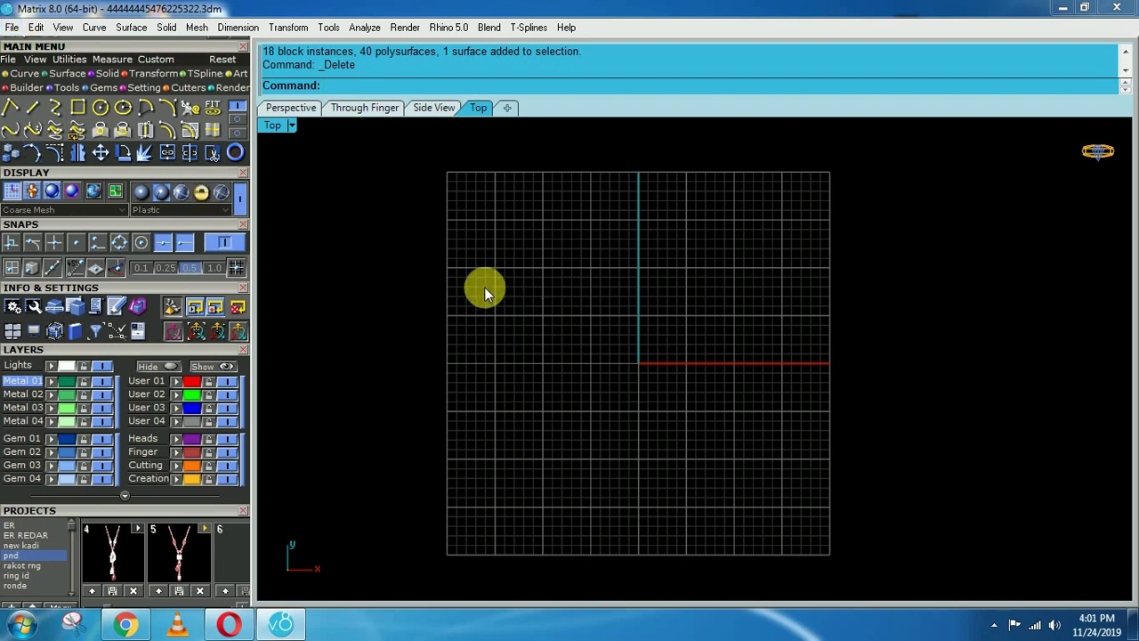
- Open the pendant model 44444445476225322.3dm from the Desktop
click(12, 28)
click(51, 77)
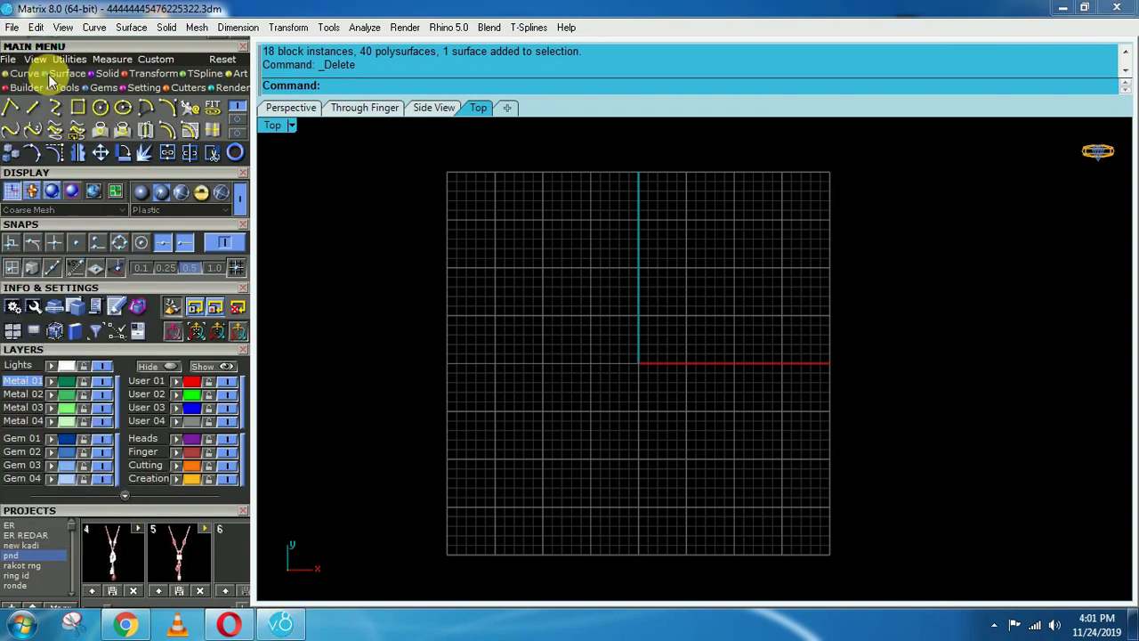
scroll(98, 107, down, 1)
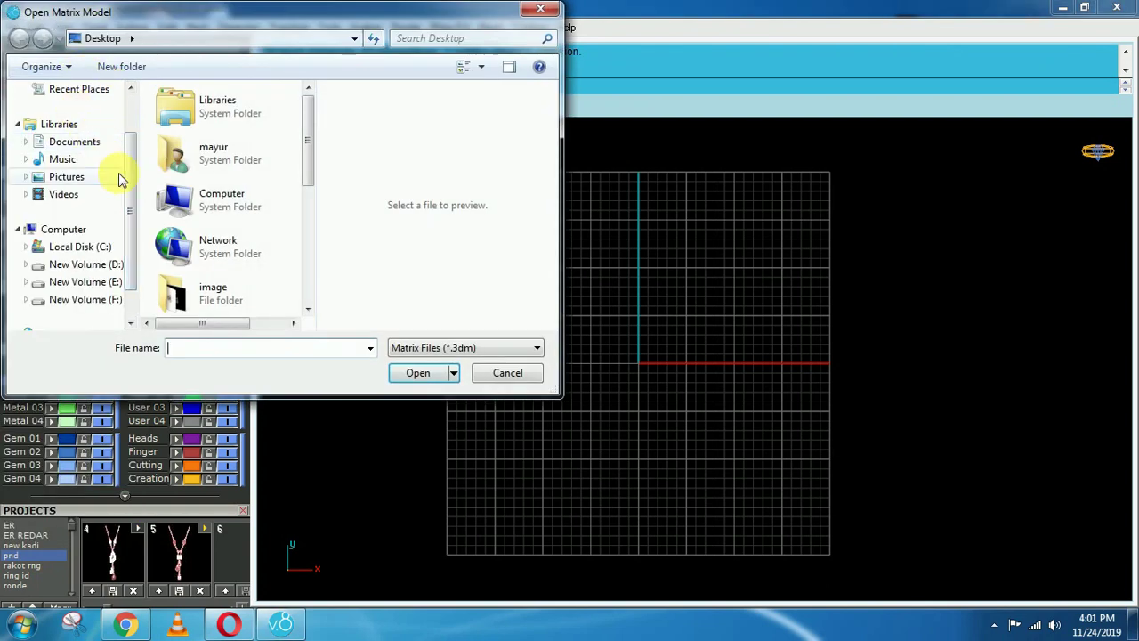
scroll(127, 178, up, 1)
click(90, 115)
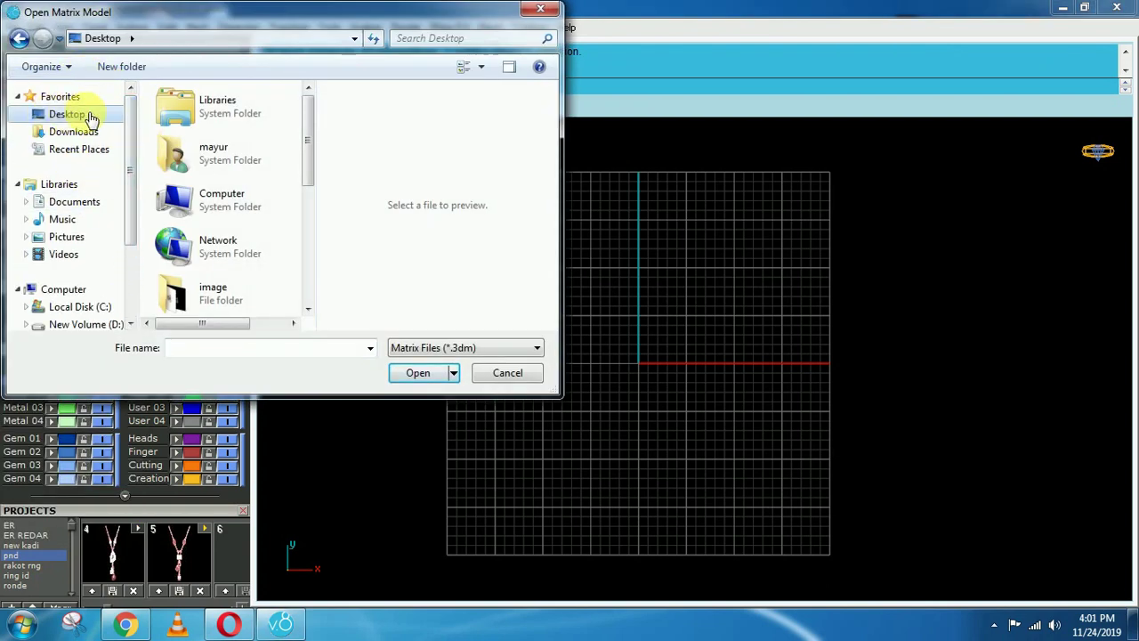
click(309, 309)
click(309, 309)
click(309, 309)
click(309, 309)
click(309, 309)
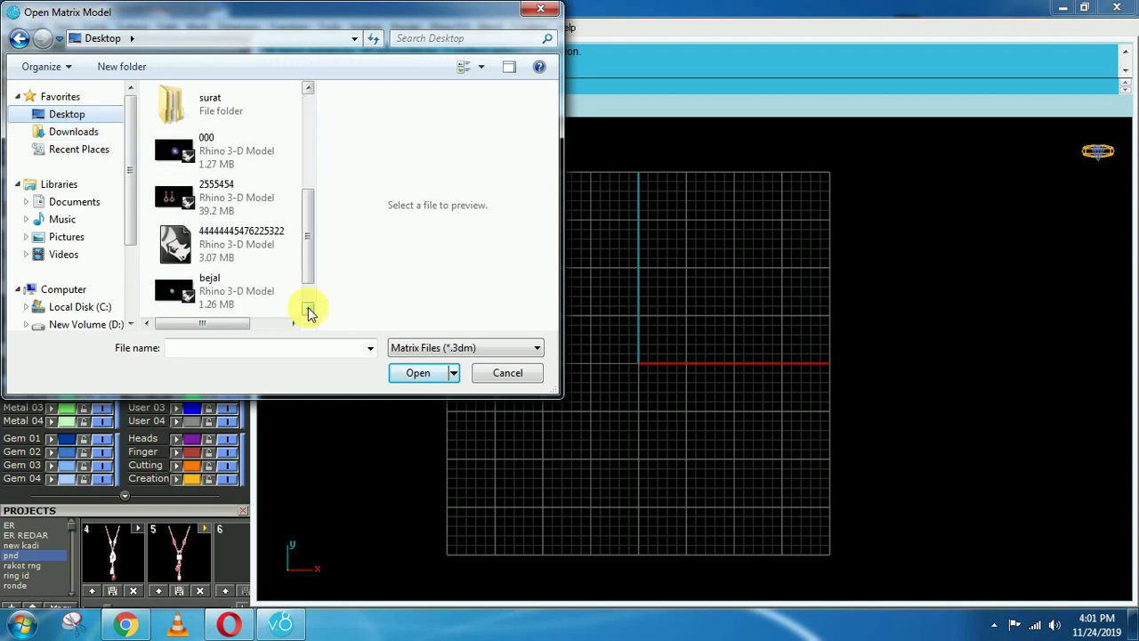
click(309, 309)
double_click(229, 191)
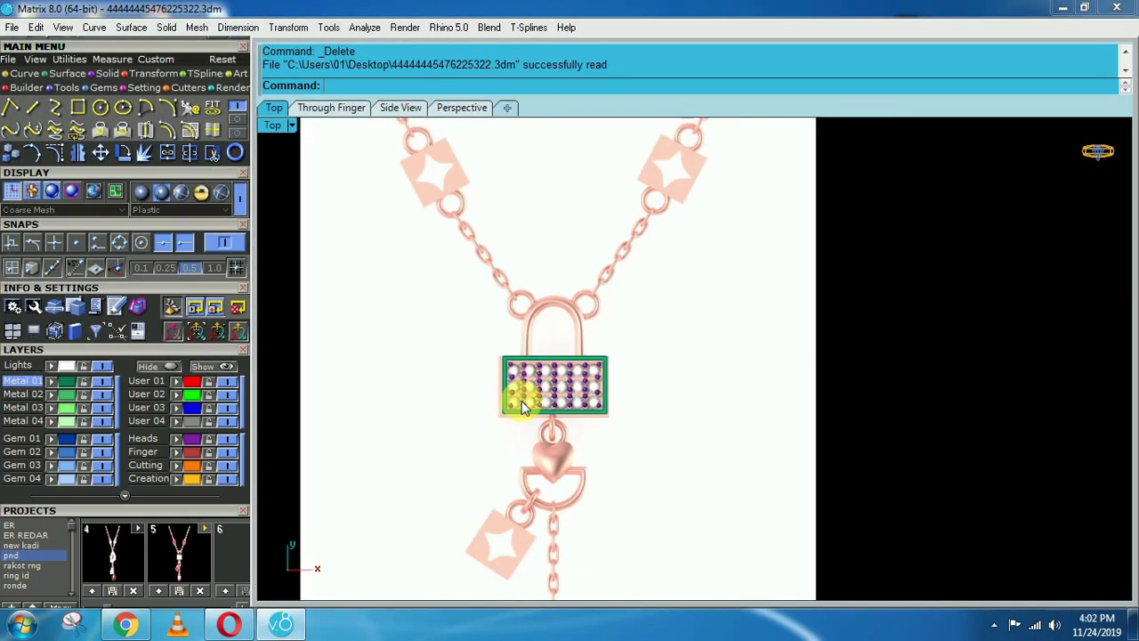
- Turn off the Creation layer and inspect the padlock model from an angle, finishing in the top view
right_drag(596, 481, 620, 452)
scroll(619, 449, down, 2)
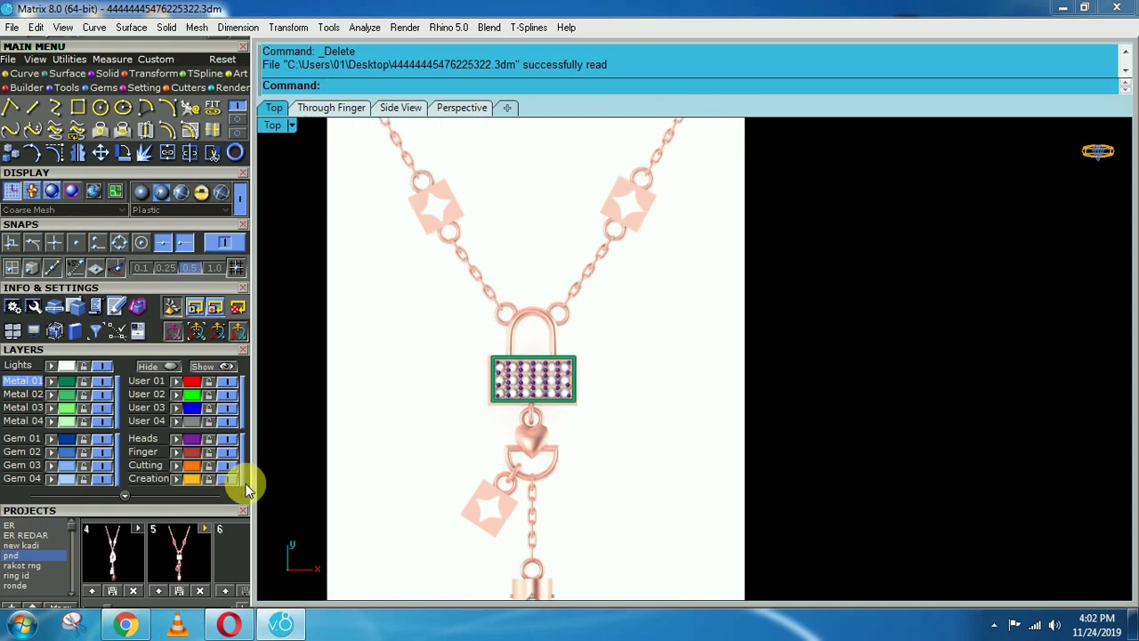
click(233, 478)
scroll(549, 373, up, 7)
mouse_move(684, 401)
ctrl+shift+right_down()
mouse_move(592, 348)
mouse_move(435, 146)
mouse_move(521, 564)
mouse_move(563, 532)
ctrl+shift+right_up()
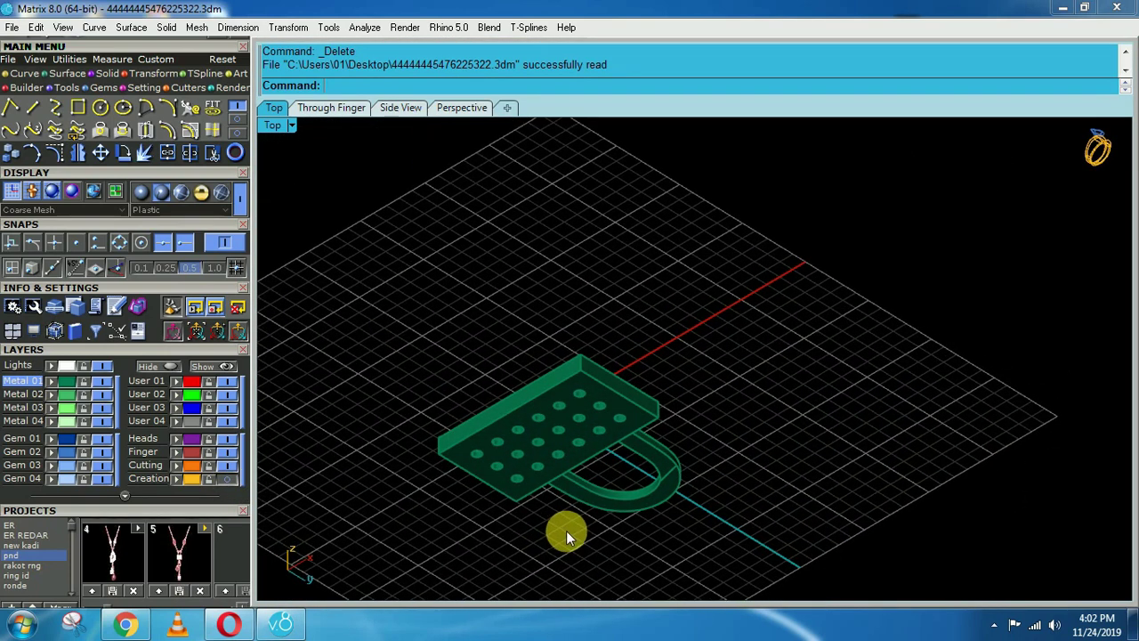
key(ctrl+F1)
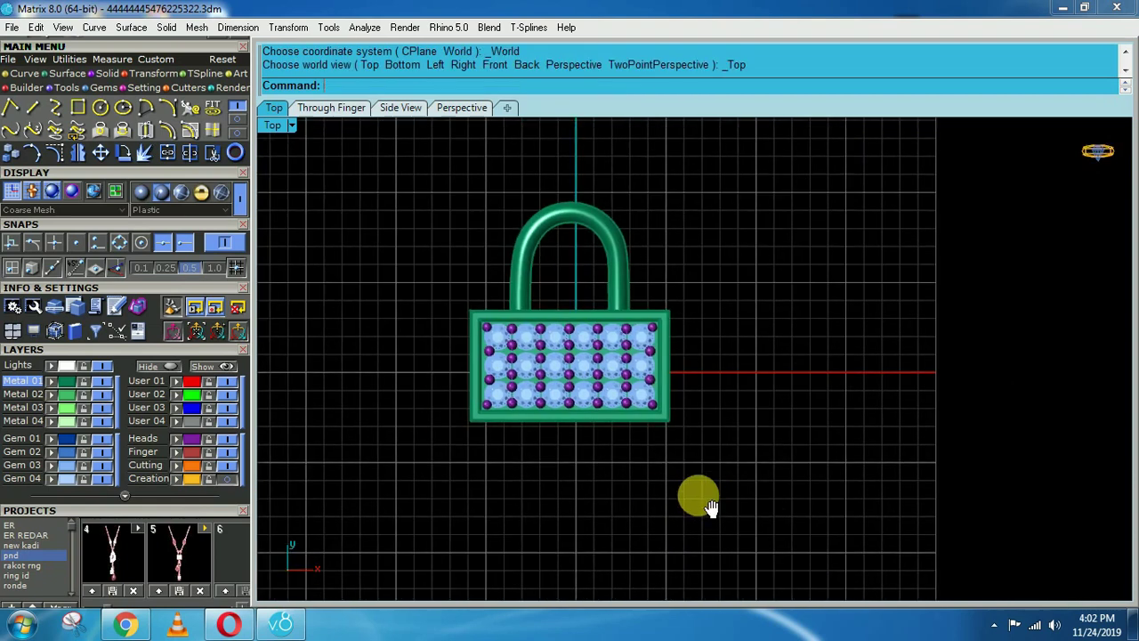
- Turn on the Creation layer holding the necklace reference image and lock it, with the heart charm in view
click(229, 481)
click(209, 480)
right_drag(464, 520, 493, 464)
scroll(597, 407, up, 2)
scroll(611, 486, up, 3)
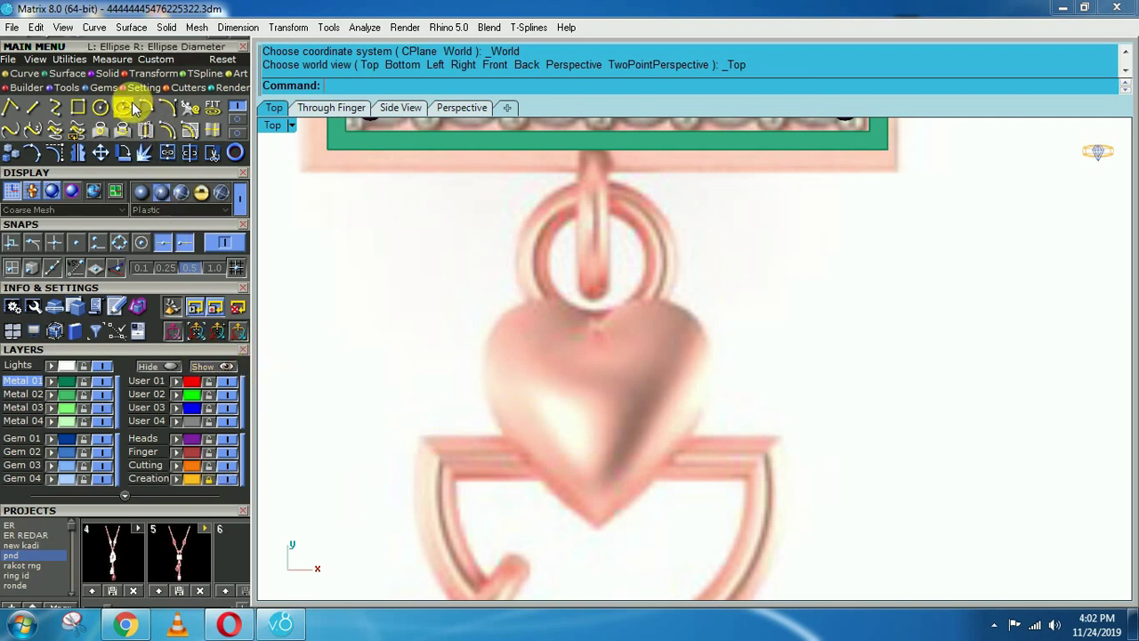
- Turn off the Creation layer and load a heart-shaped diamond of 4.25 x 4.25 with the Gem Loader
click(105, 88)
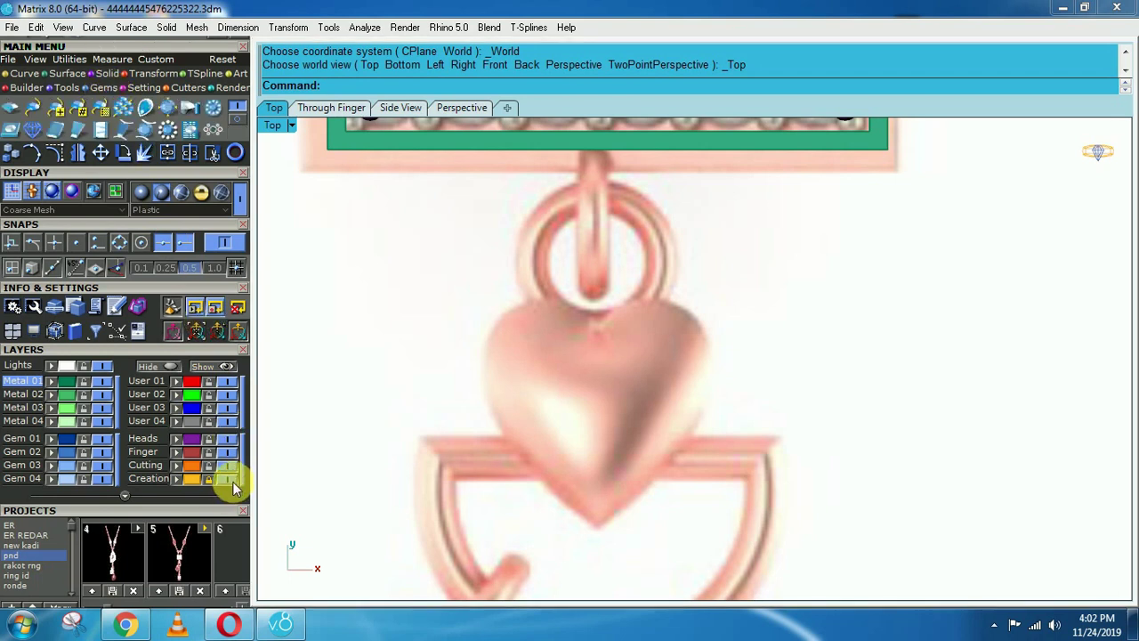
click(233, 479)
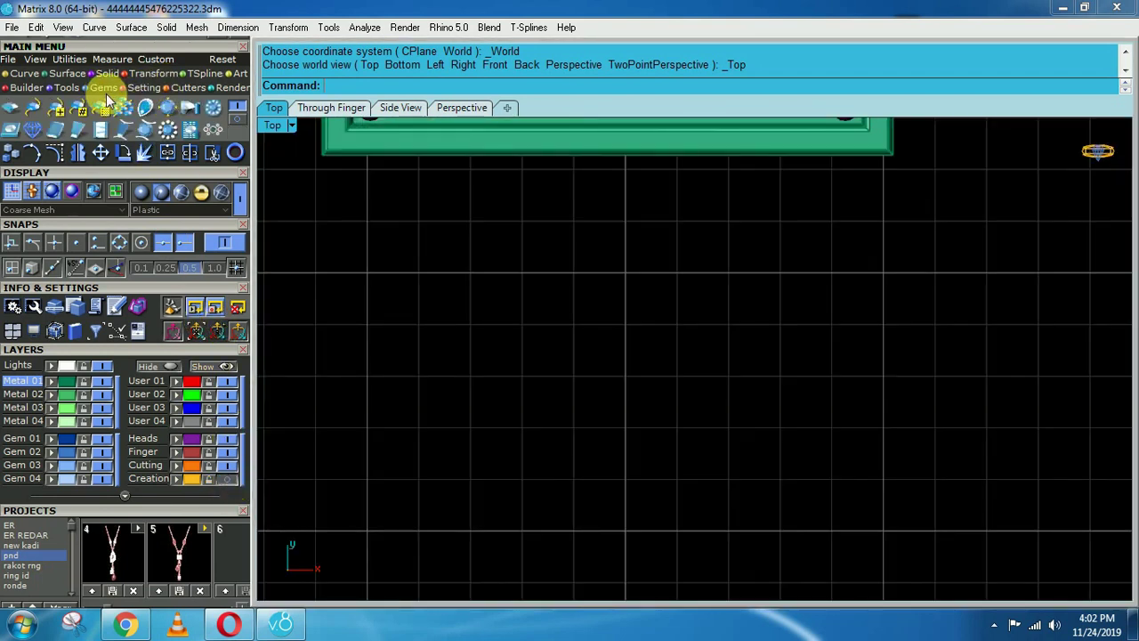
click(9, 110)
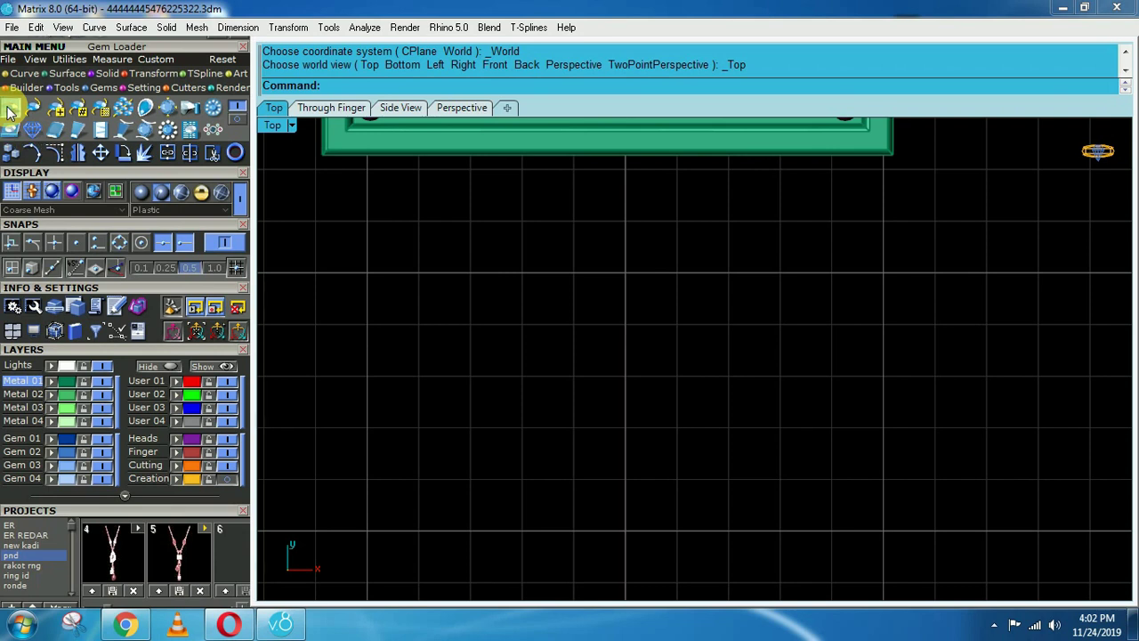
drag(177, 406, 195, 127)
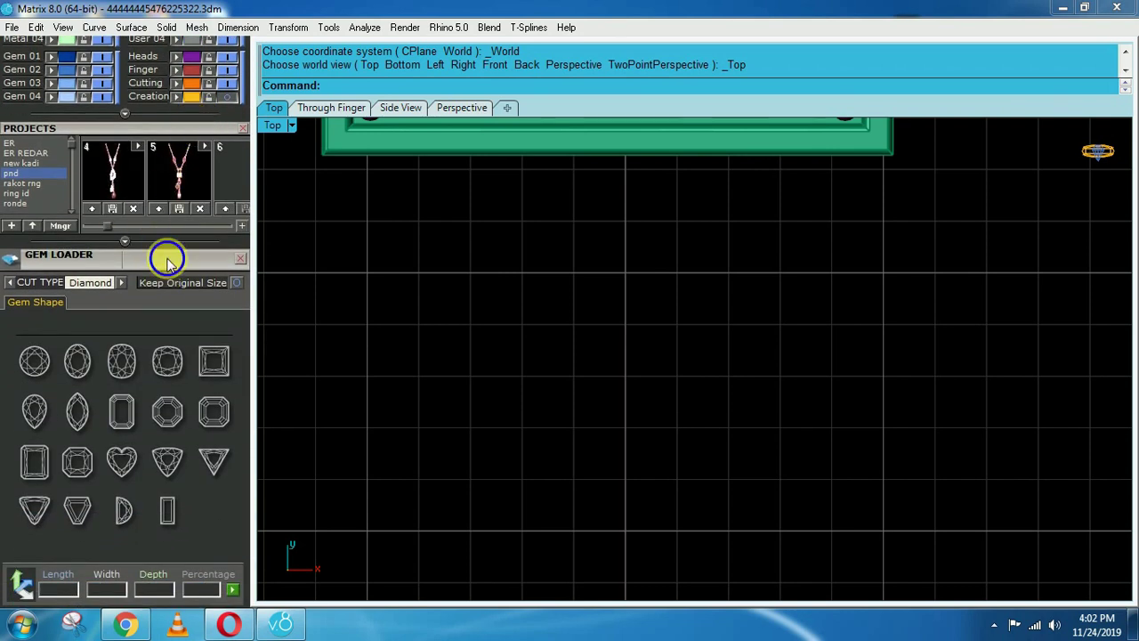
click(128, 434)
click(75, 348)
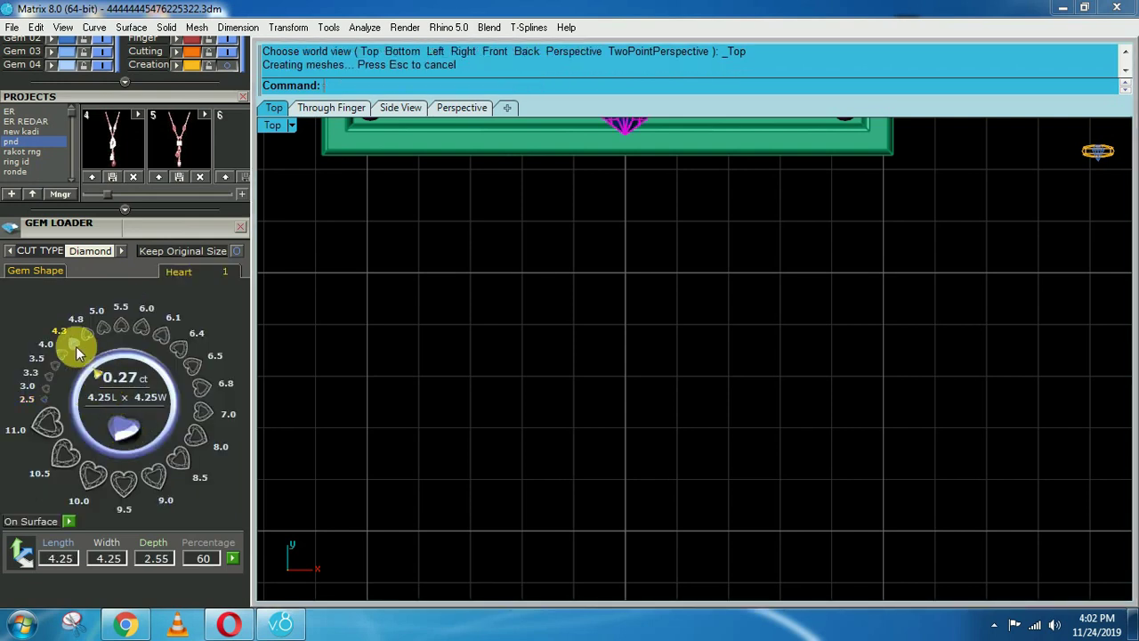
scroll(459, 333, down, 6)
right_drag(525, 304, 526, 405)
click(241, 227)
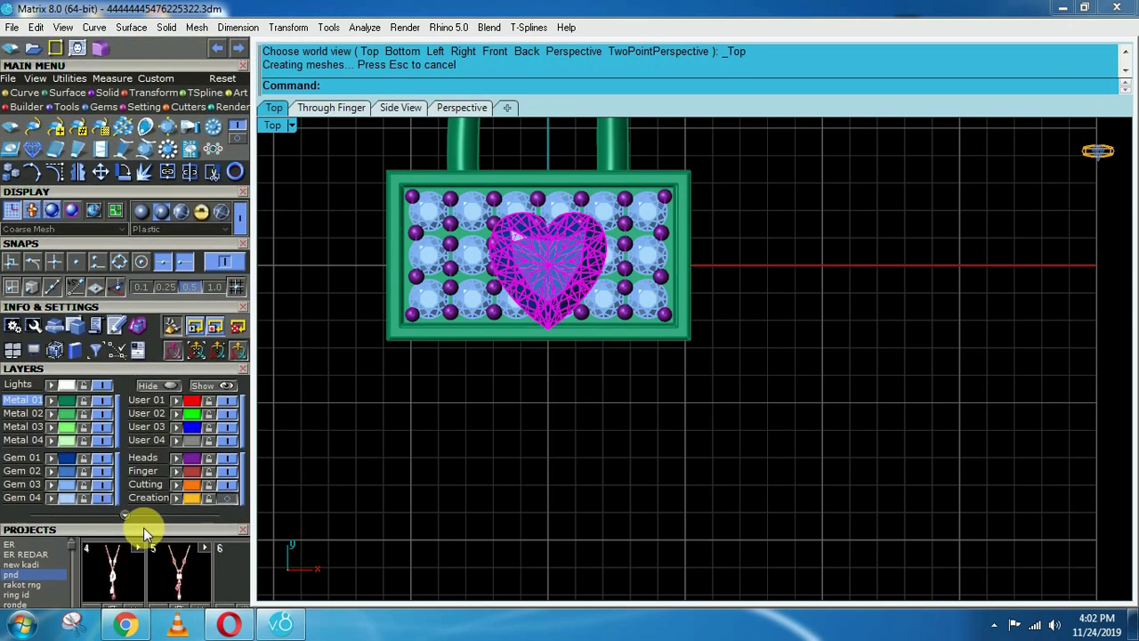
- Hide the padlock's body, shackle, stones and beads so that only the heart gem stays displayed
scroll(553, 270, down, 4)
click(559, 149)
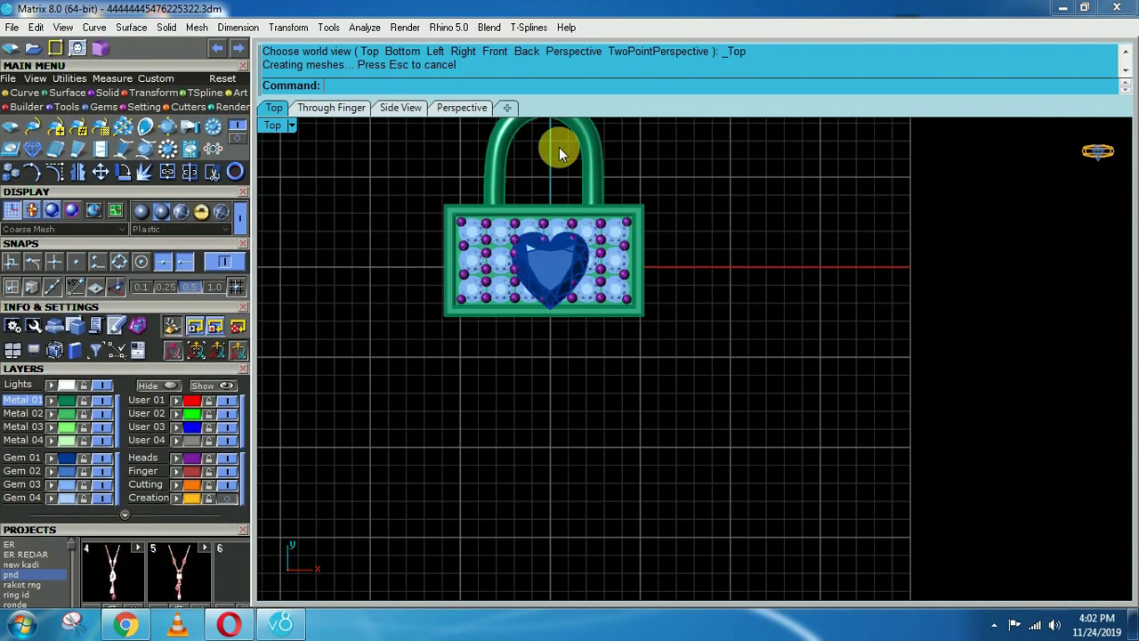
drag(433, 212, 432, 212)
text(H)
key(Return)
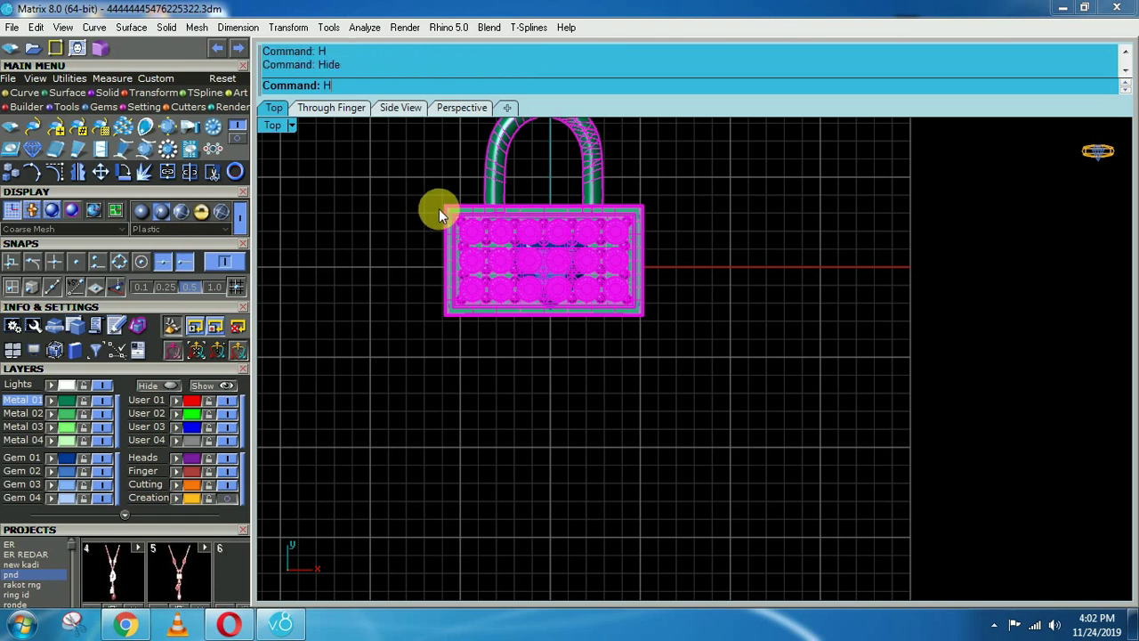
- Create the outline curve of the heart gem with Gem Profile
scroll(550, 260, up, 3)
scroll(568, 318, up, 4)
right_drag(615, 385, 600, 265)
key(F5)
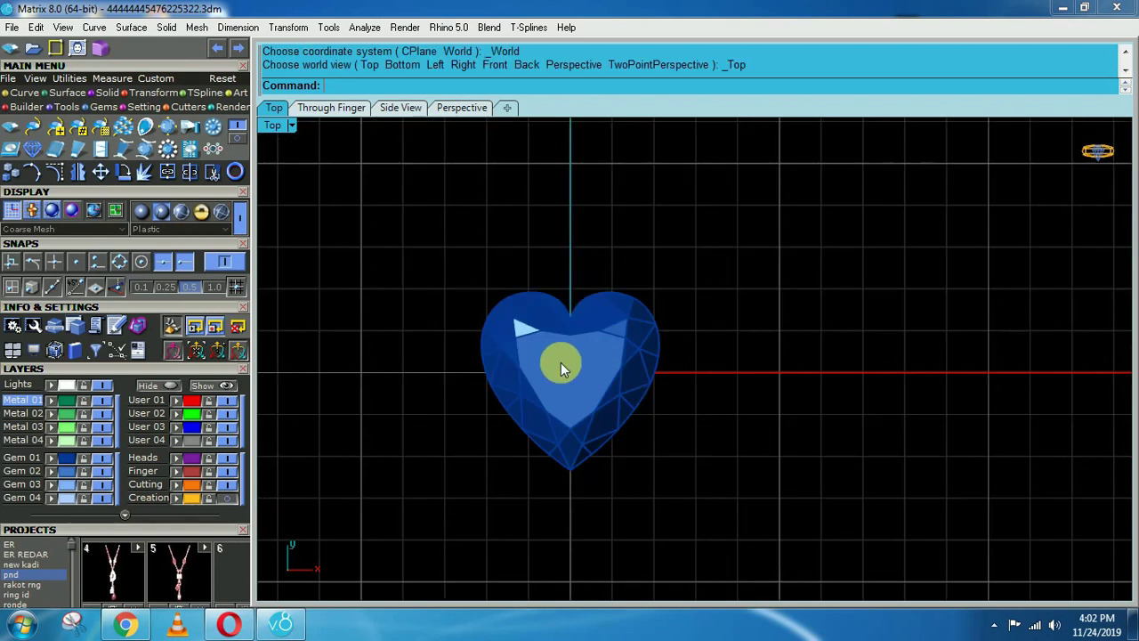
click(561, 363)
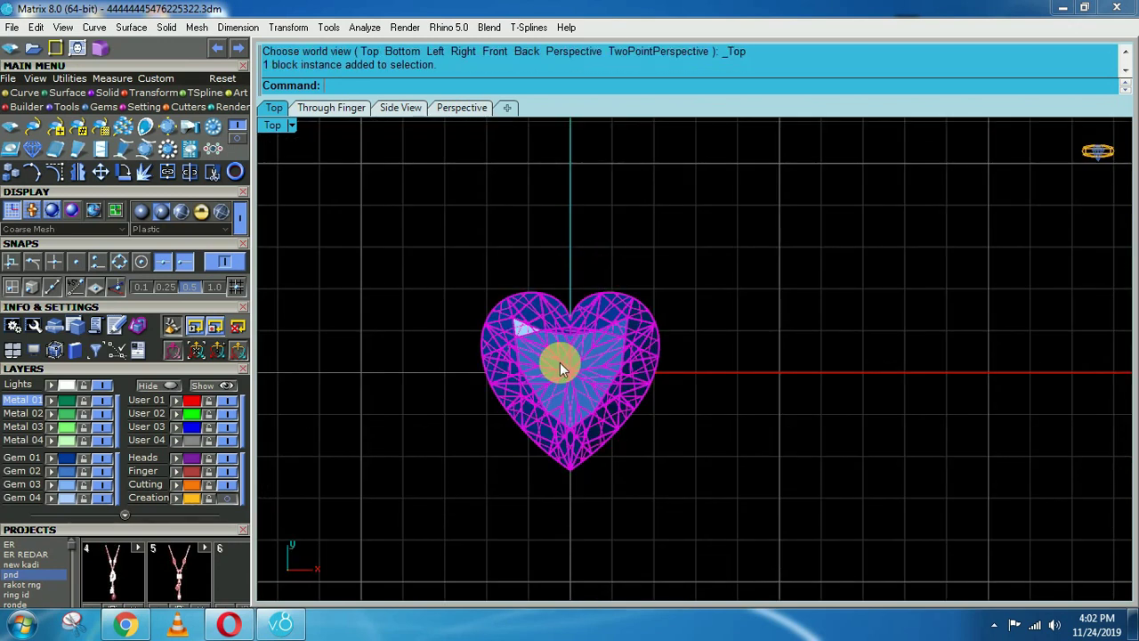
key(F6)
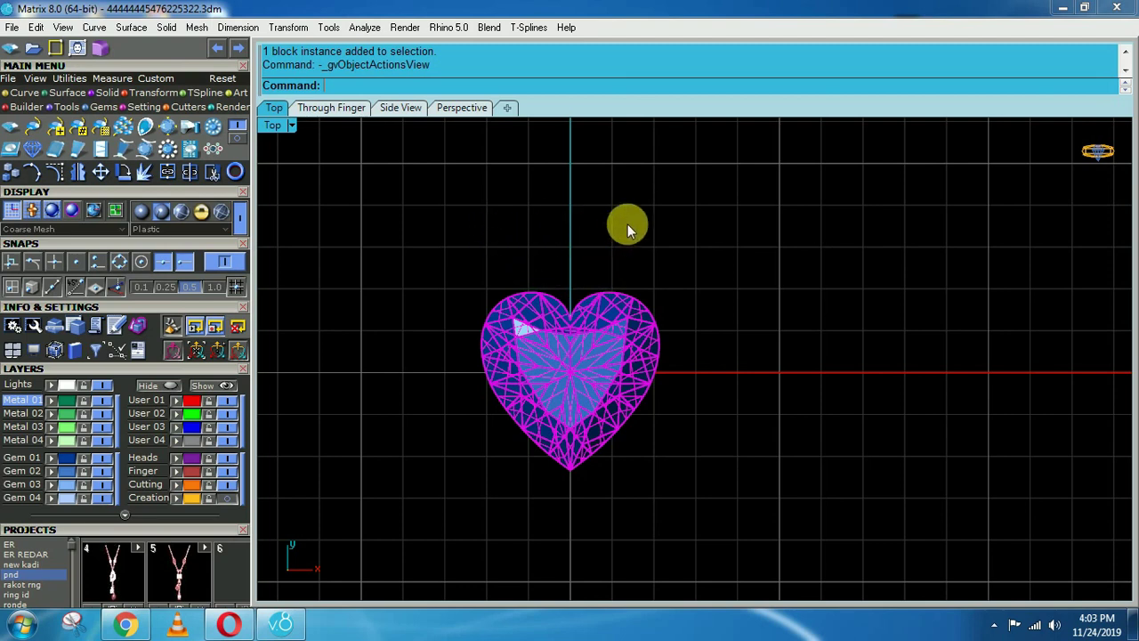
key(F6)
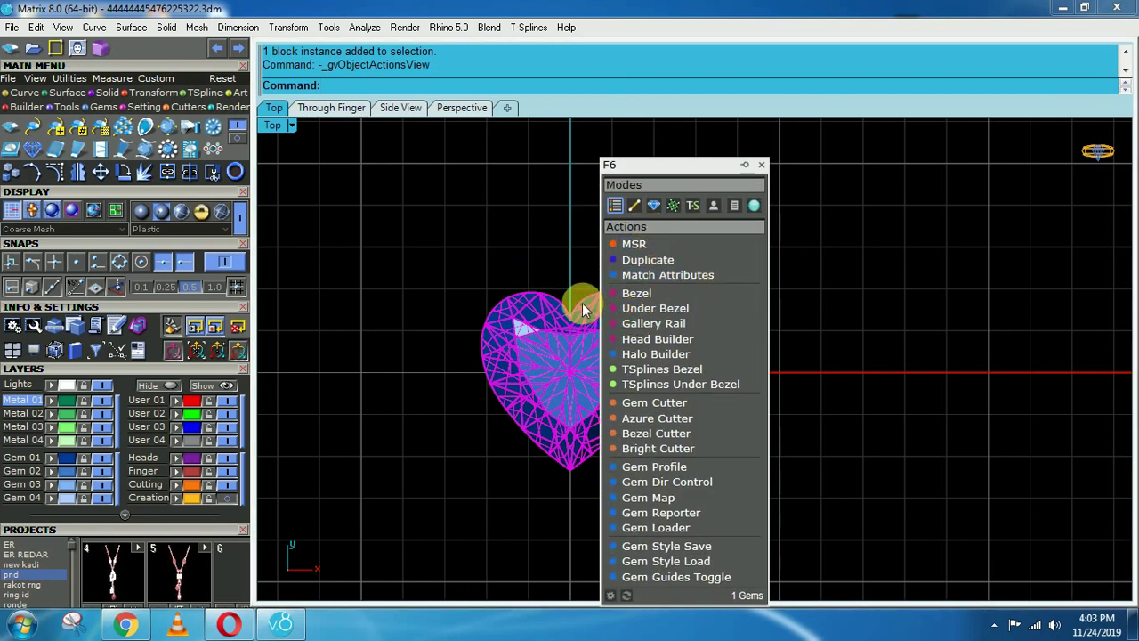
click(667, 472)
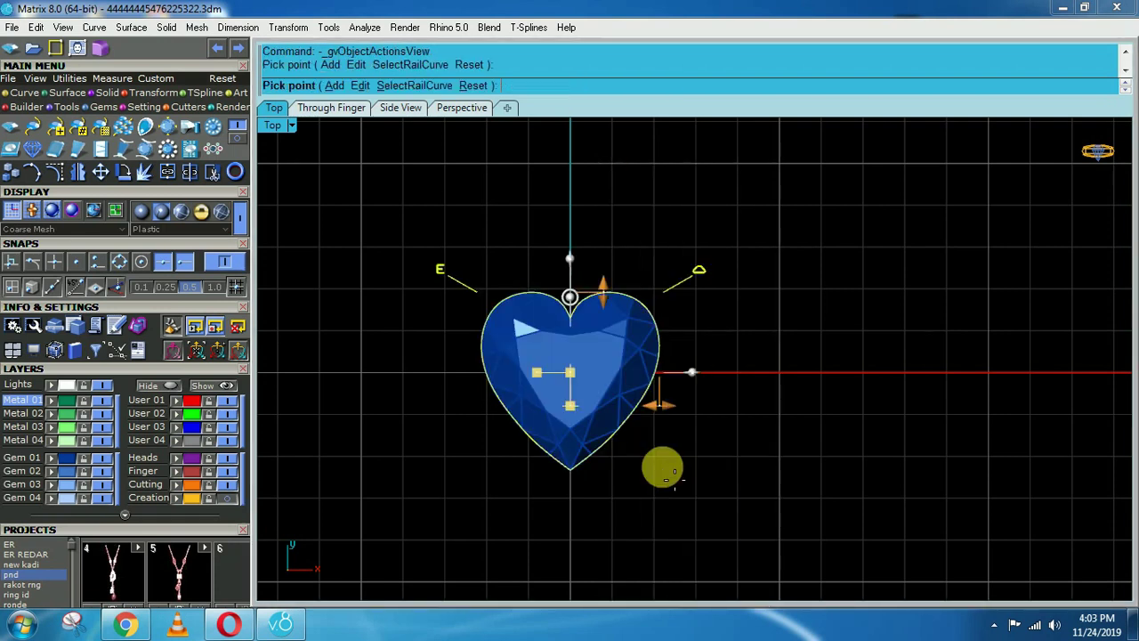
right_click(654, 458)
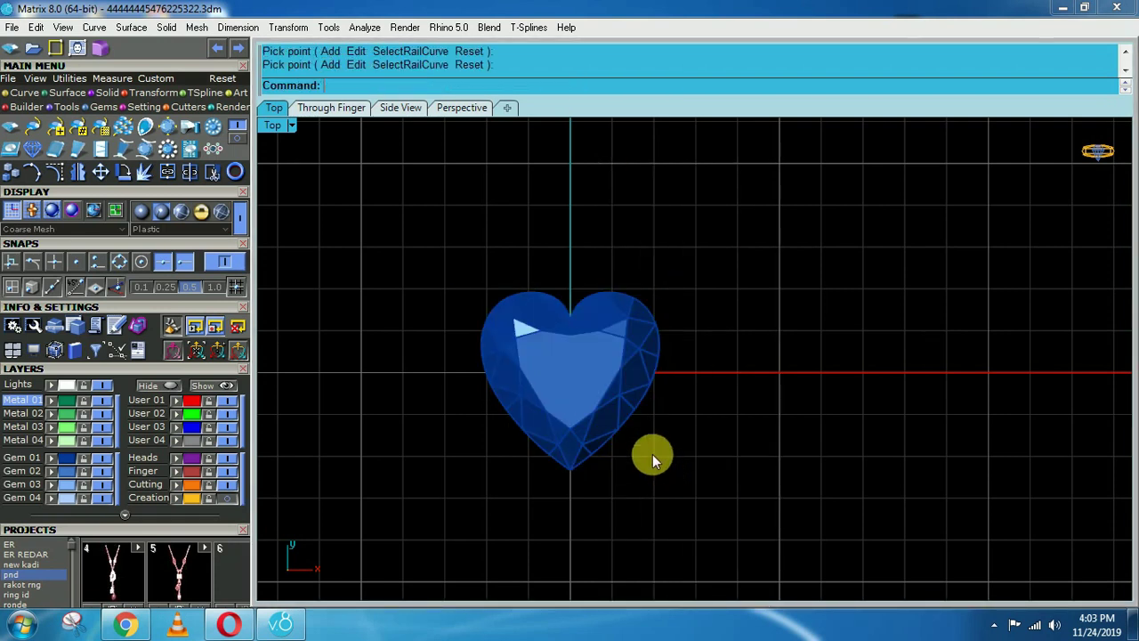
- Delete the heart gem, keeping only its outline curve
click(606, 386)
key(Delete)
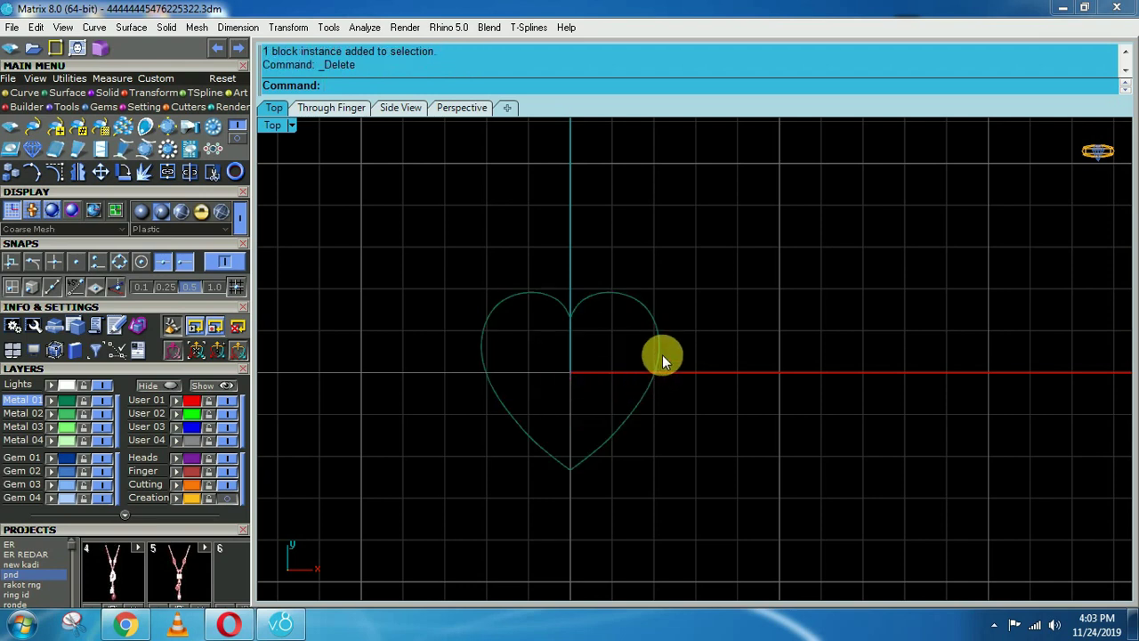
right_drag(716, 330, 710, 361)
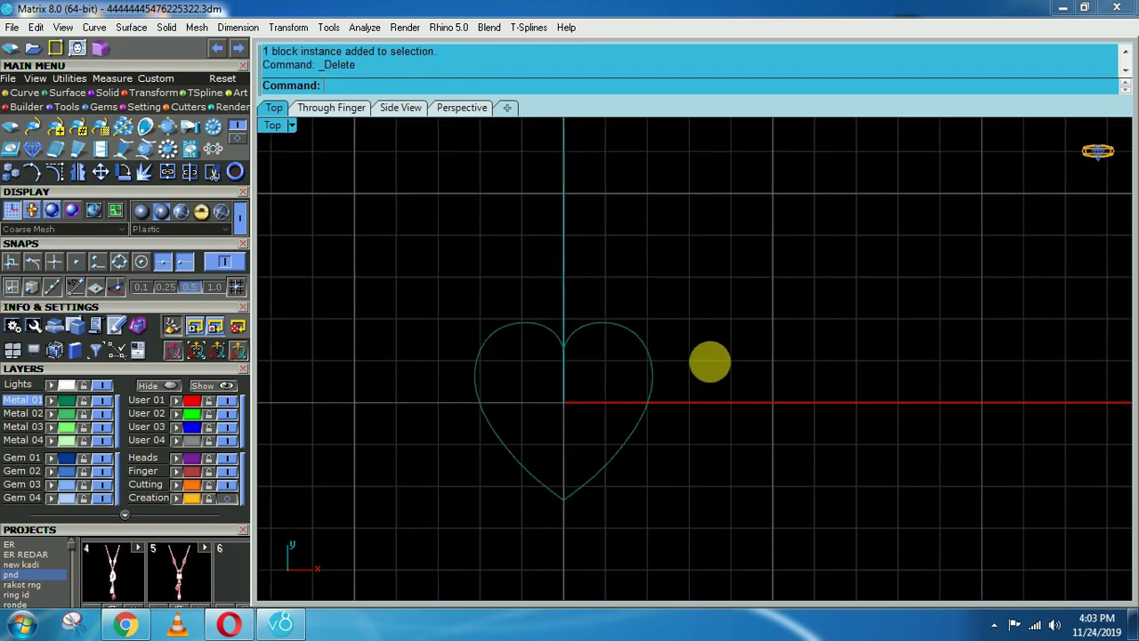
- Turn the Creation layer's reference image on behind the heart curve and lock the layer
click(228, 498)
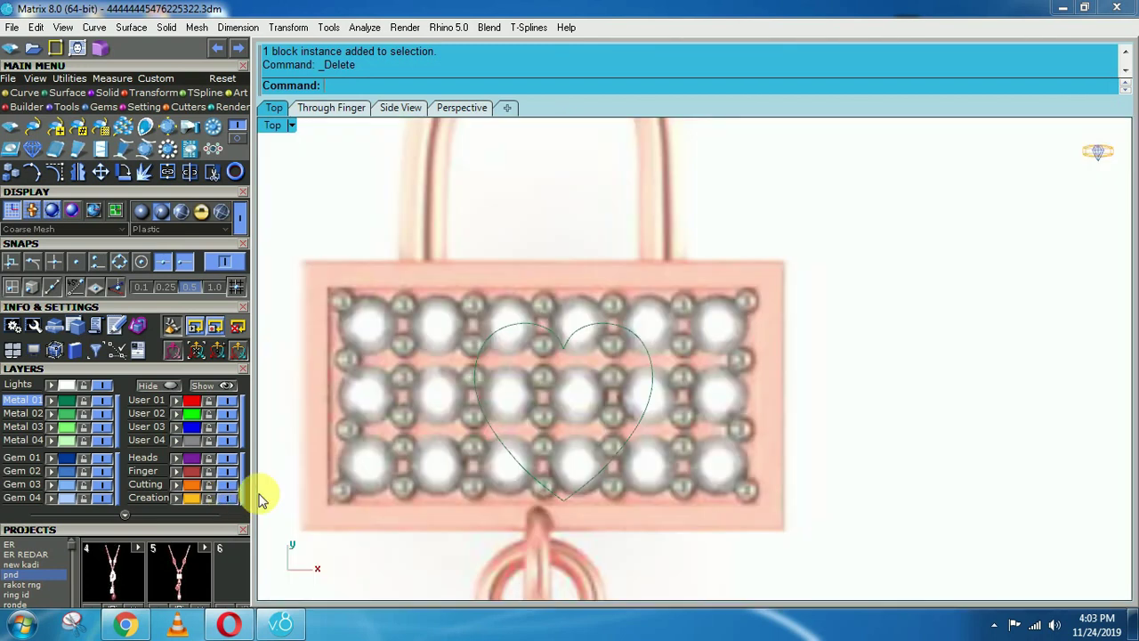
click(602, 469)
key(Escape)
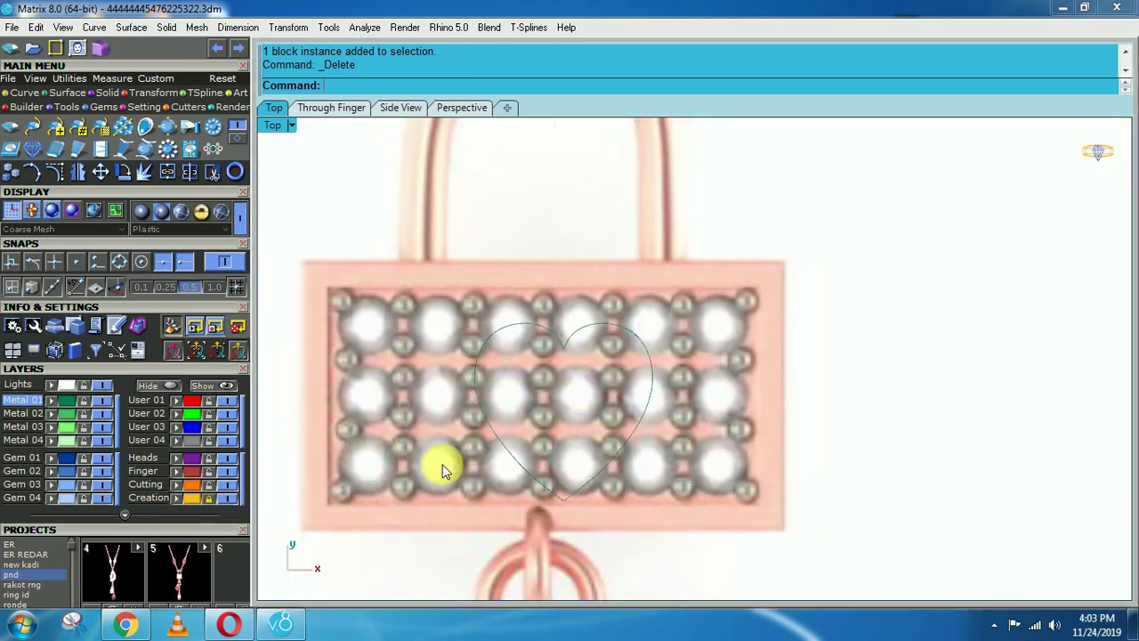
scroll(534, 428, down, 1)
click(592, 368)
text(m)
key(Return)
key(Escape)
- Scale the heart curve down by a factor of about 0.73 about the origin and move it onto the reference image's heart charm
click(598, 354)
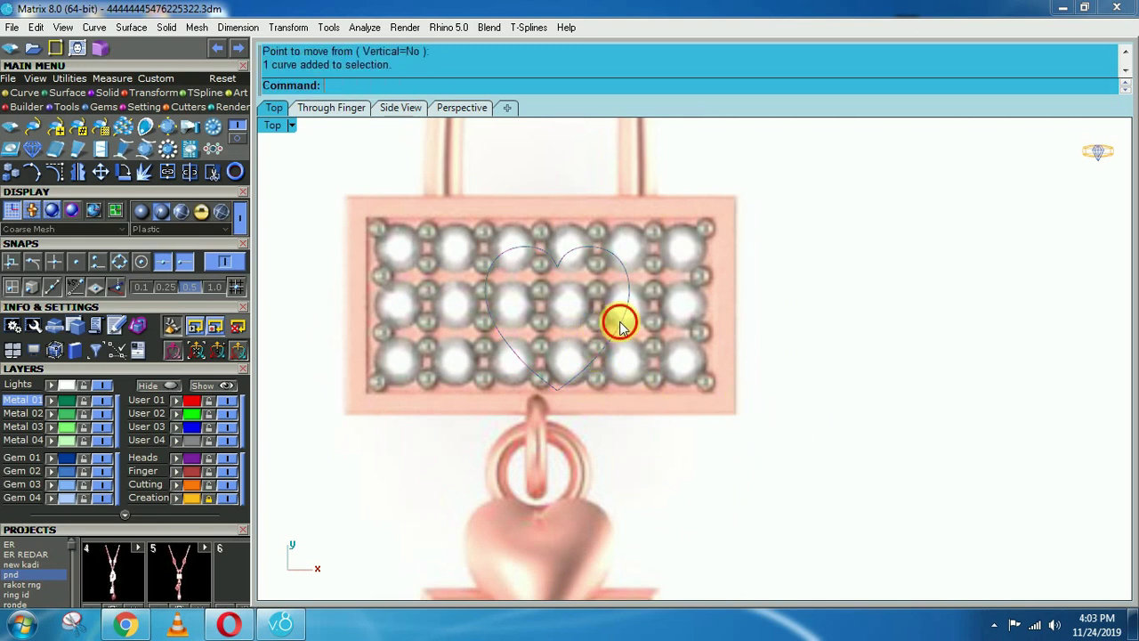
click(621, 324)
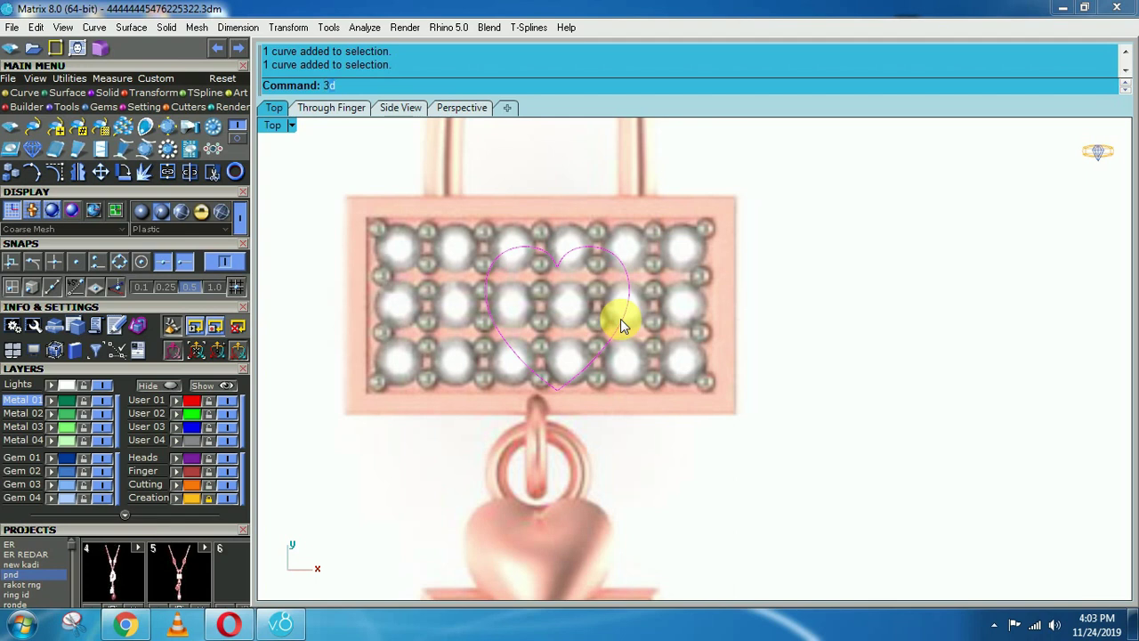
key(Return)
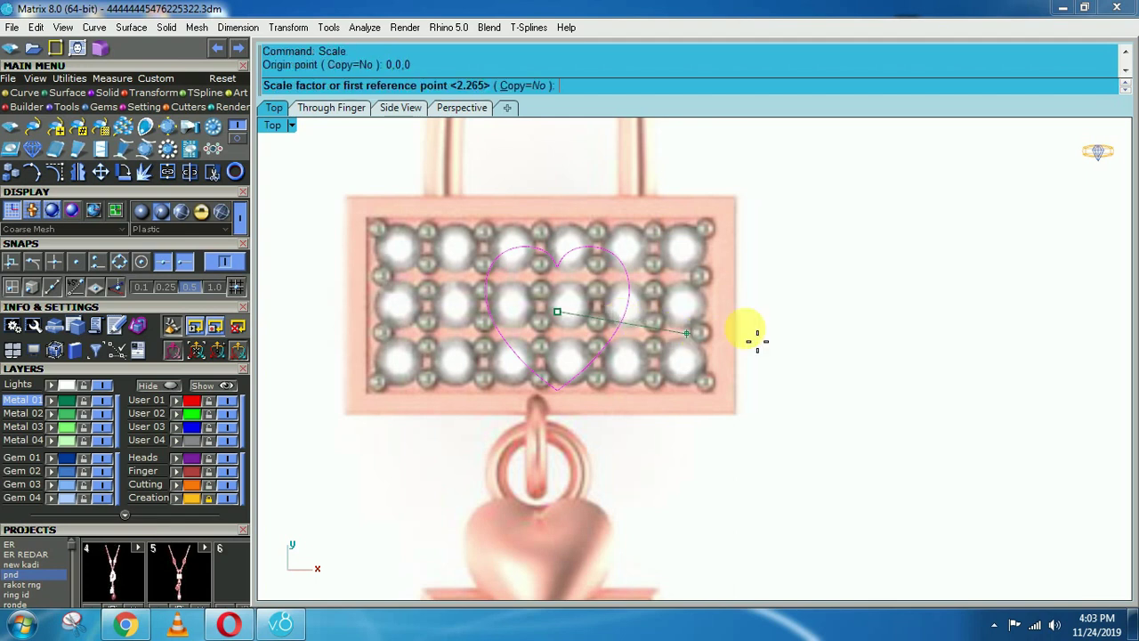
click(853, 311)
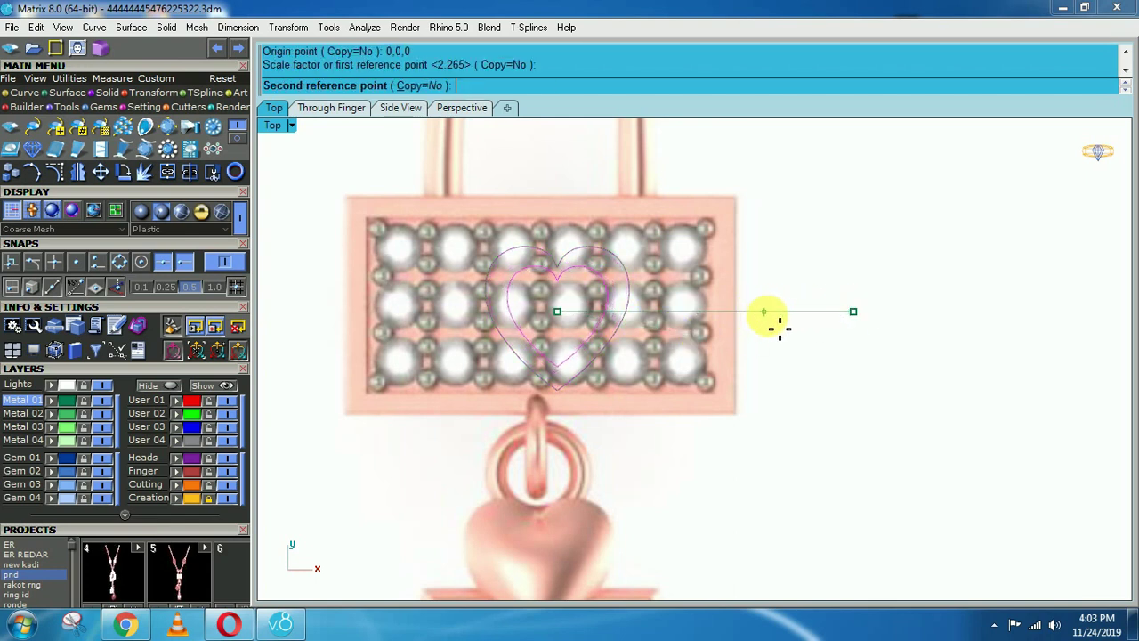
click(771, 318)
drag(608, 284, 588, 541)
click(609, 515)
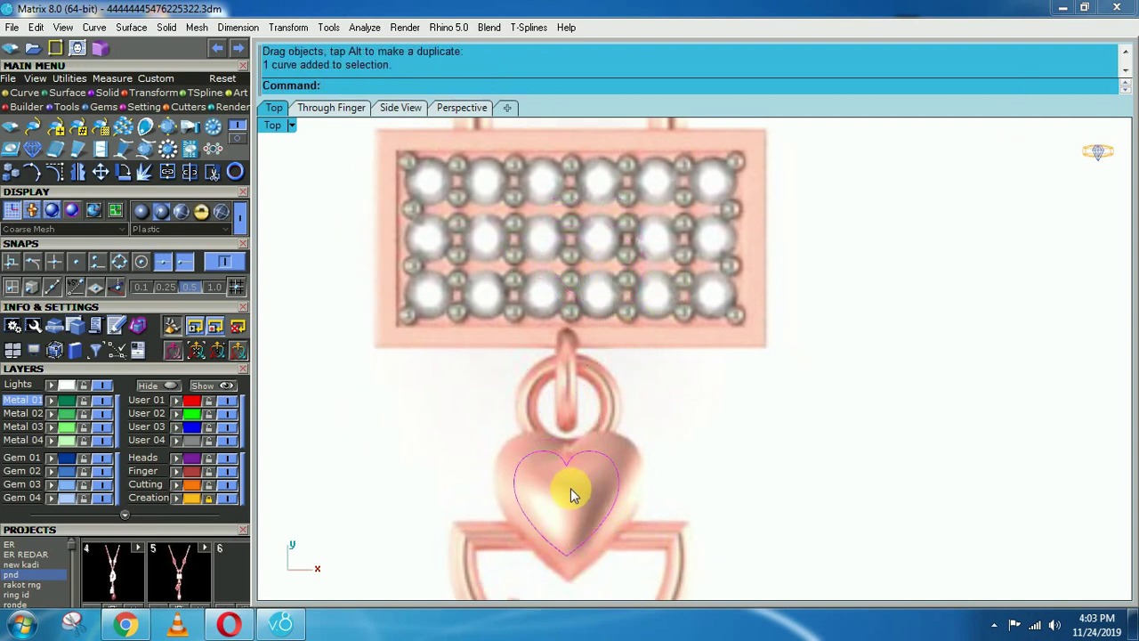
text(3d)
key(Return)
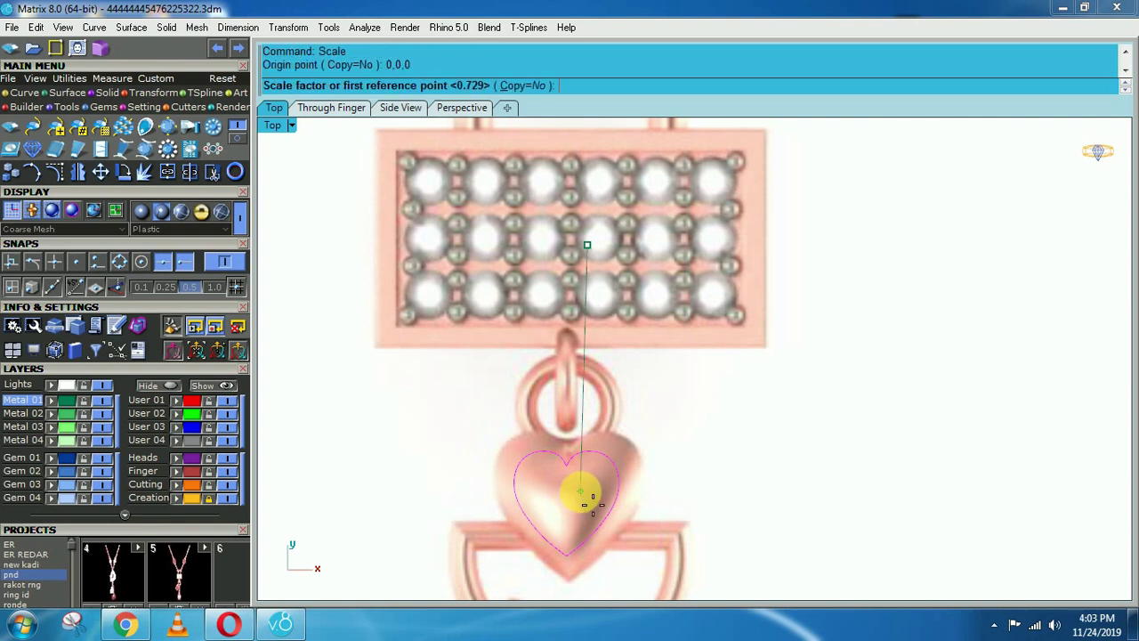
key(Escape)
- Scale the heart curve up about its own centre until it matches the outline of the reference image's heart
click(610, 516)
text(3d)
key(Return)
click(565, 500)
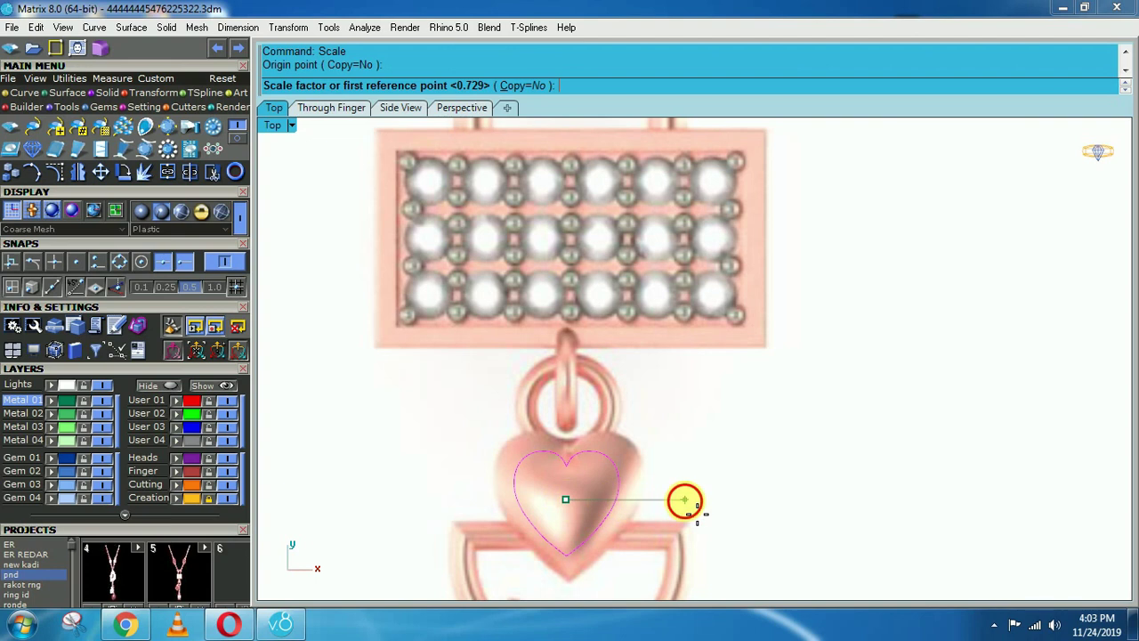
click(684, 500)
click(734, 501)
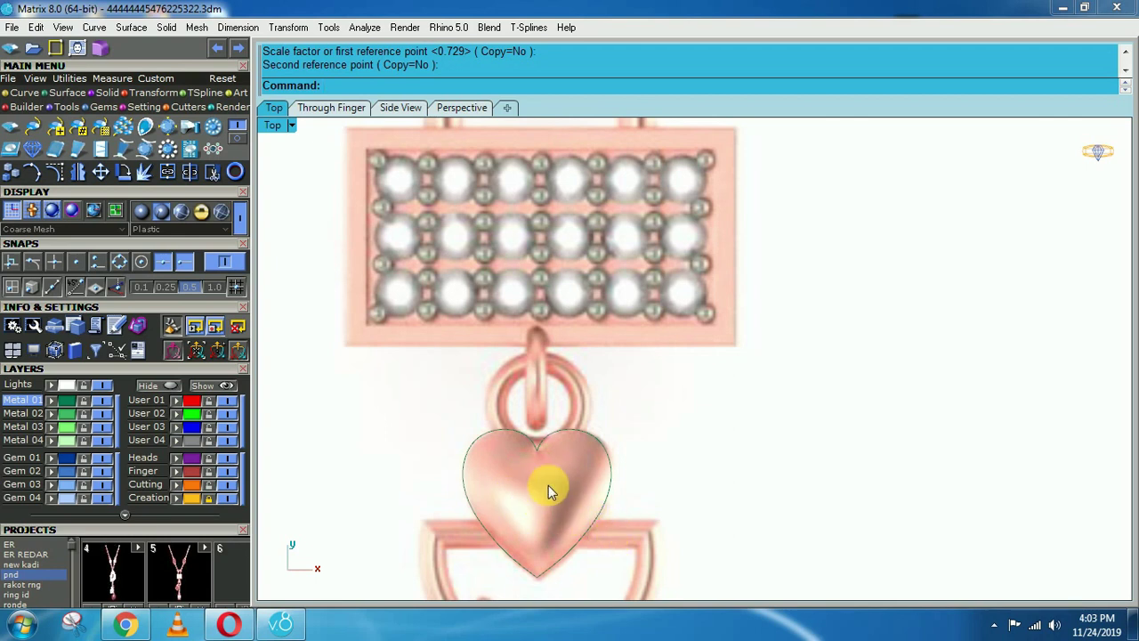
- Hide the Creation layer's reference image and centre the heart curve on the origin
right_drag(671, 520, 678, 480)
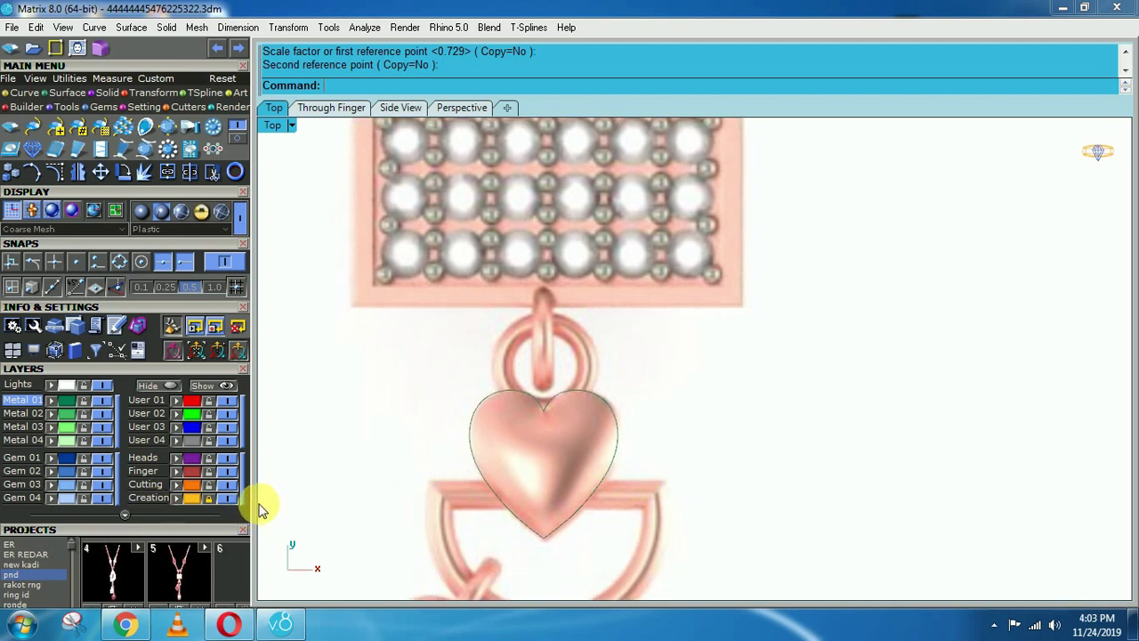
click(228, 499)
click(602, 481)
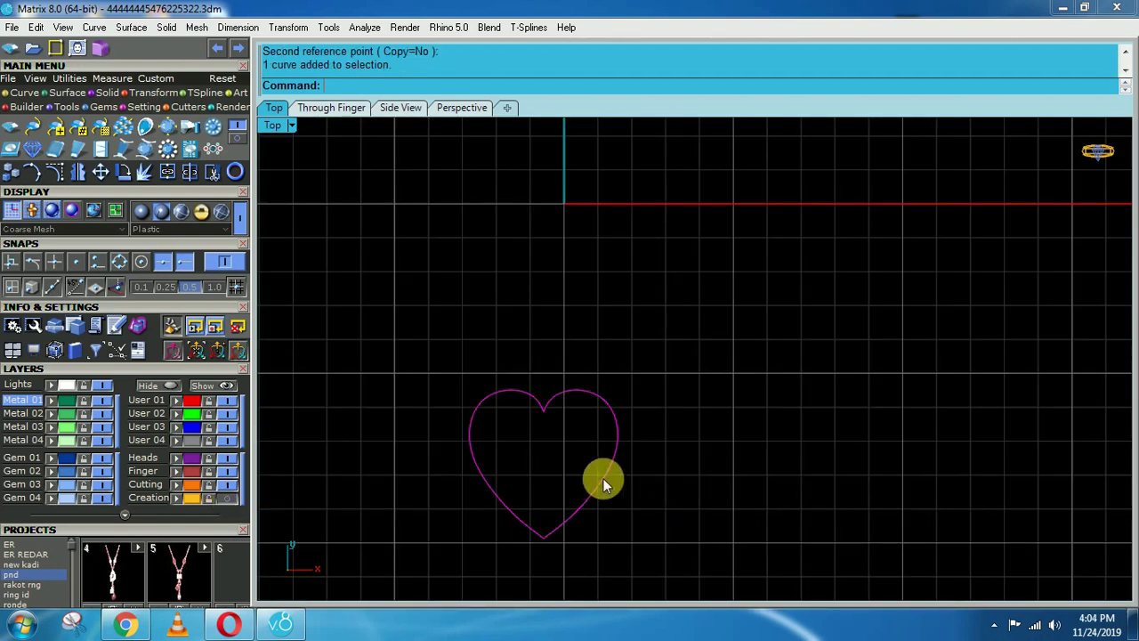
key(F8)
right_drag(645, 364, 584, 583)
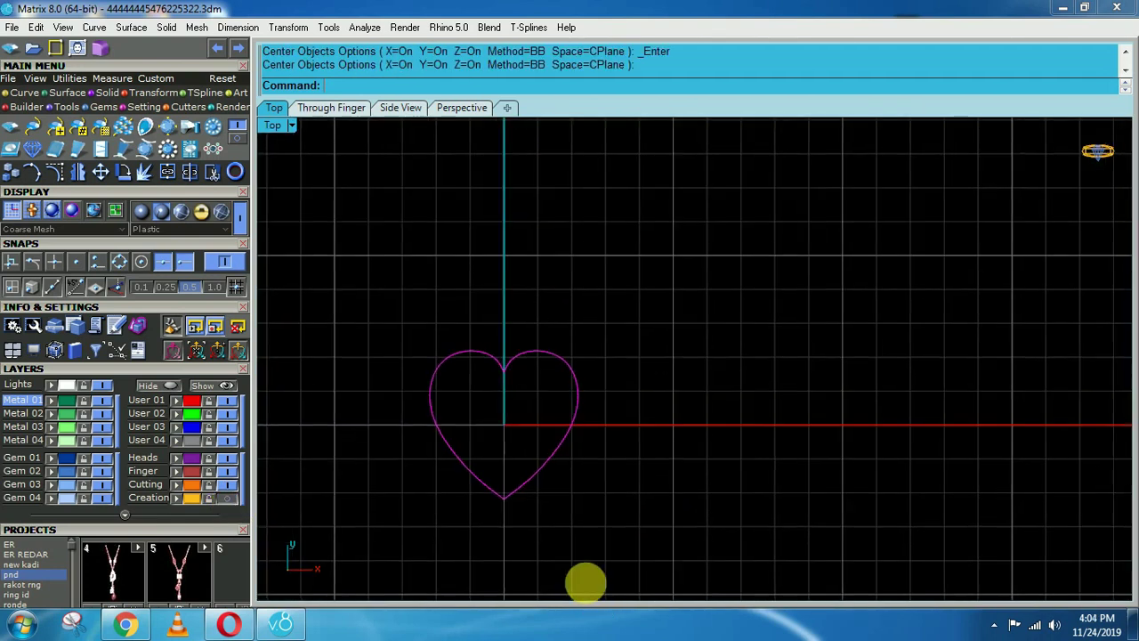
key(Escape)
- Draw an upright arc across the heart's width at the horizontal axis, snapping both ends to intersections and setting its direction in the Front view
click(552, 448)
right_drag(576, 473, 646, 471)
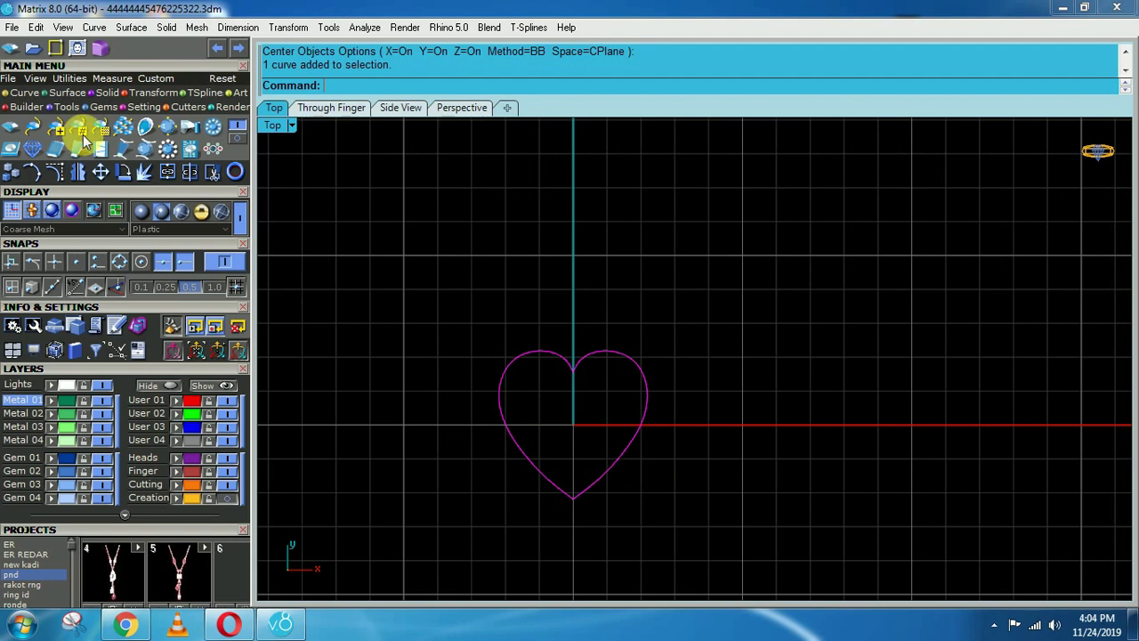
click(24, 92)
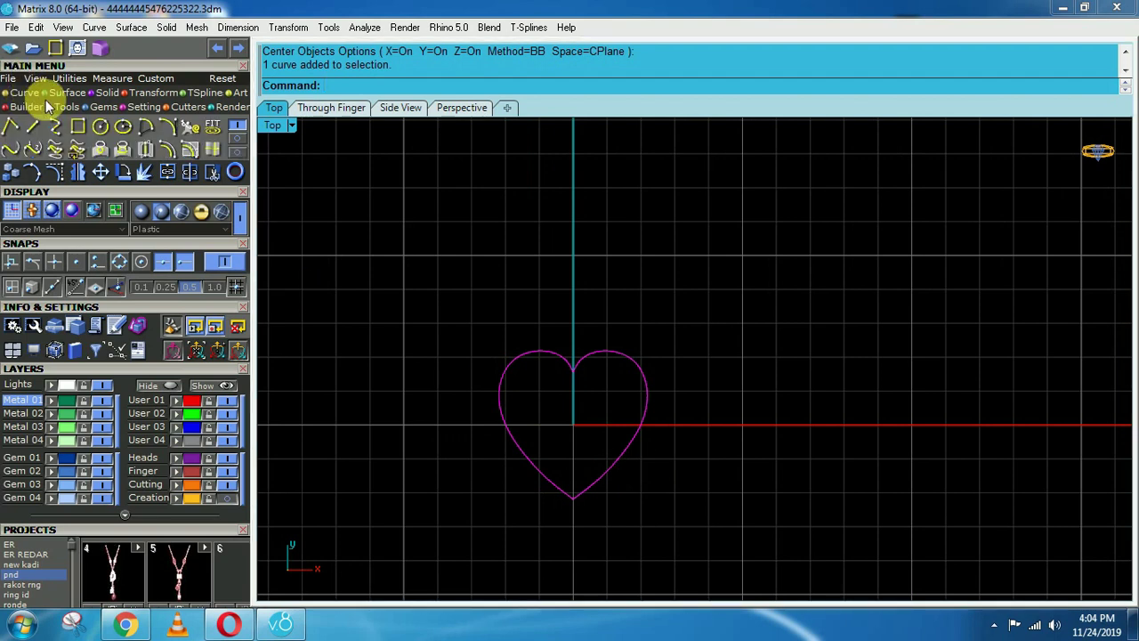
click(172, 128)
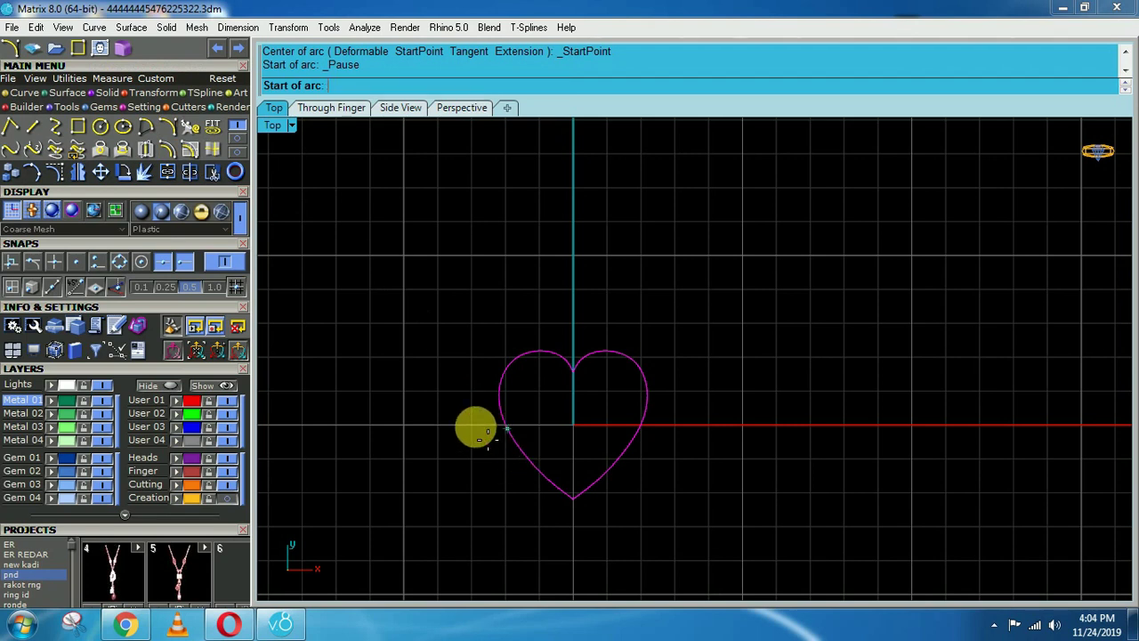
click(98, 261)
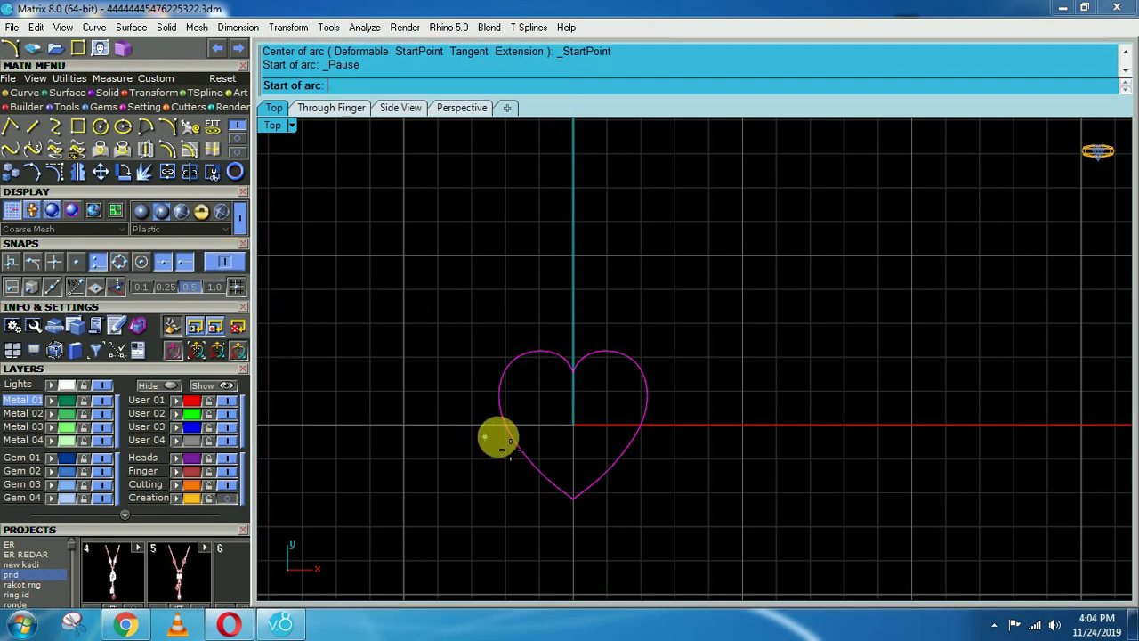
click(507, 428)
click(642, 429)
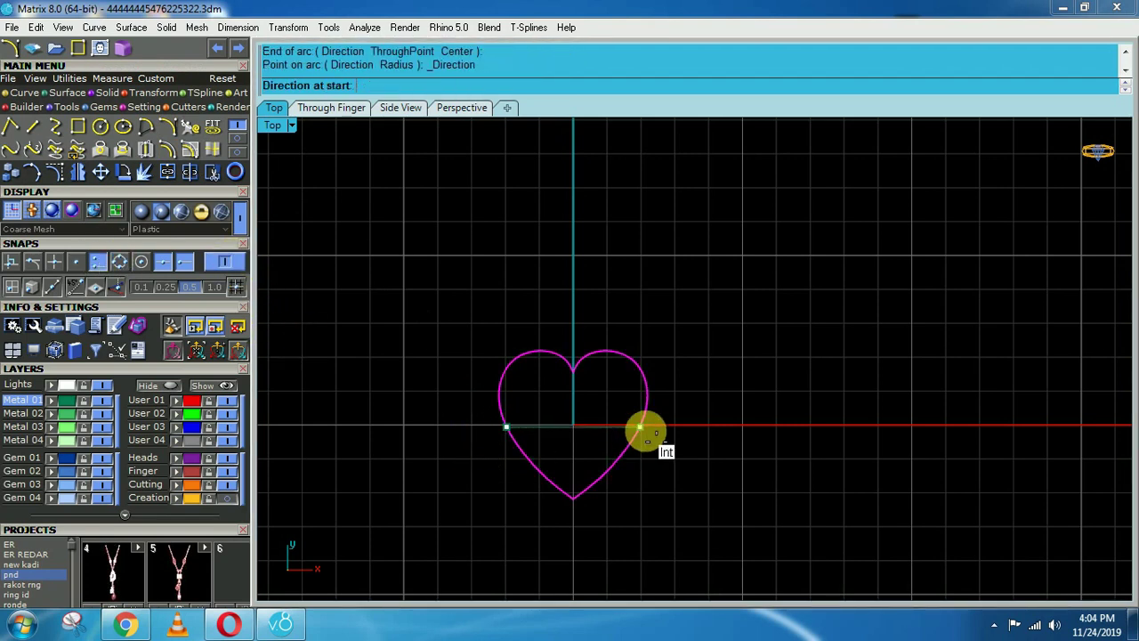
key(ctrl+F2)
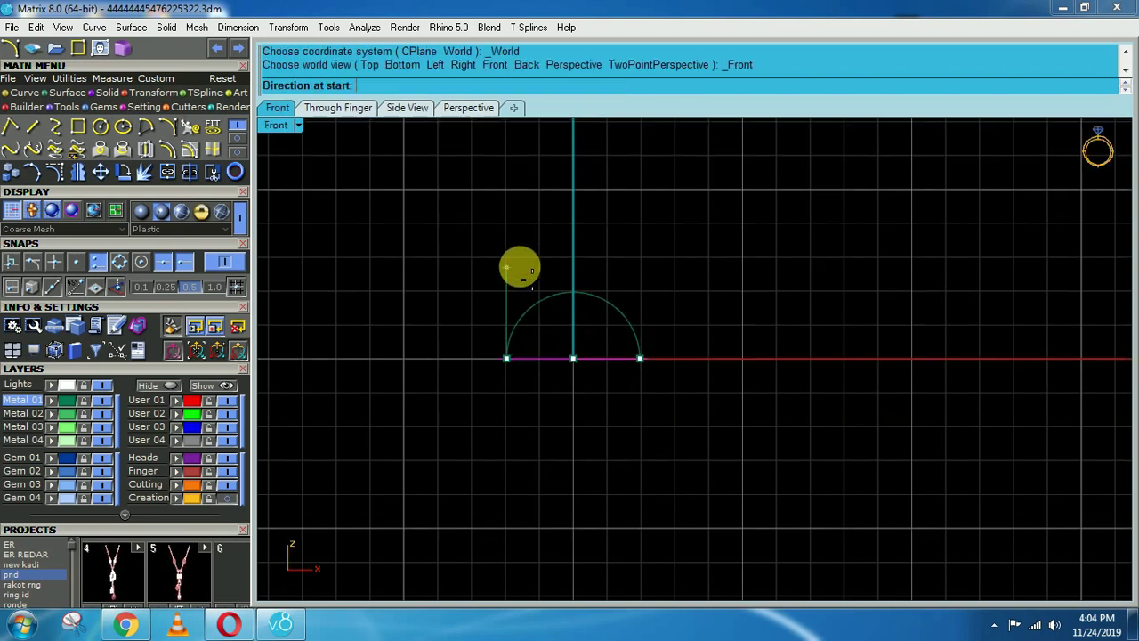
shift+click(525, 262)
right_drag(577, 240, 569, 296)
- Flatten the cross-width arc by deleting its two upper corner control points
drag(616, 318, 556, 387)
key(F10)
drag(503, 371, 502, 371)
shift+drag(588, 318, 662, 377)
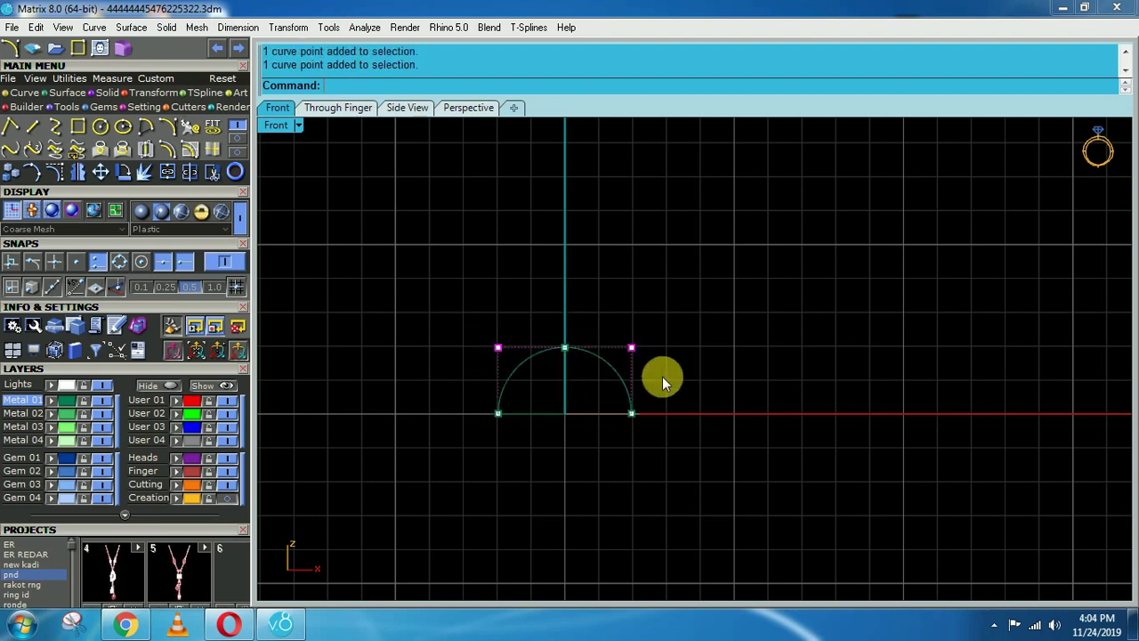
key(Delete)
- Lower the cross-width arc's peak control point by about 0.49 in the Front view and return to the Top view
click(568, 380)
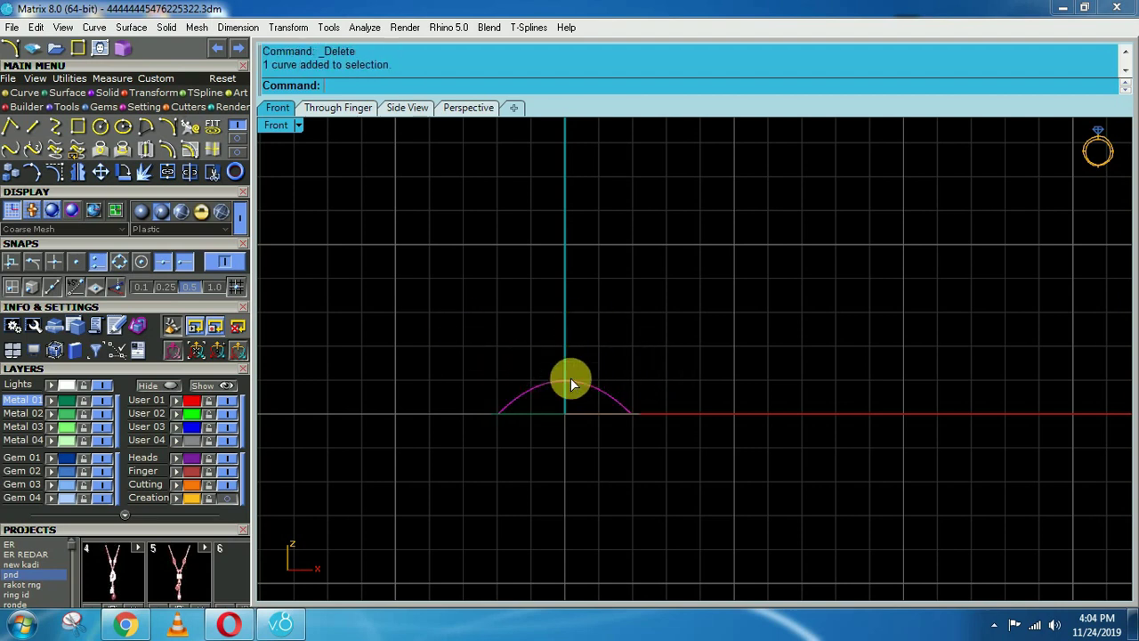
key(F10)
drag(543, 318, 591, 352)
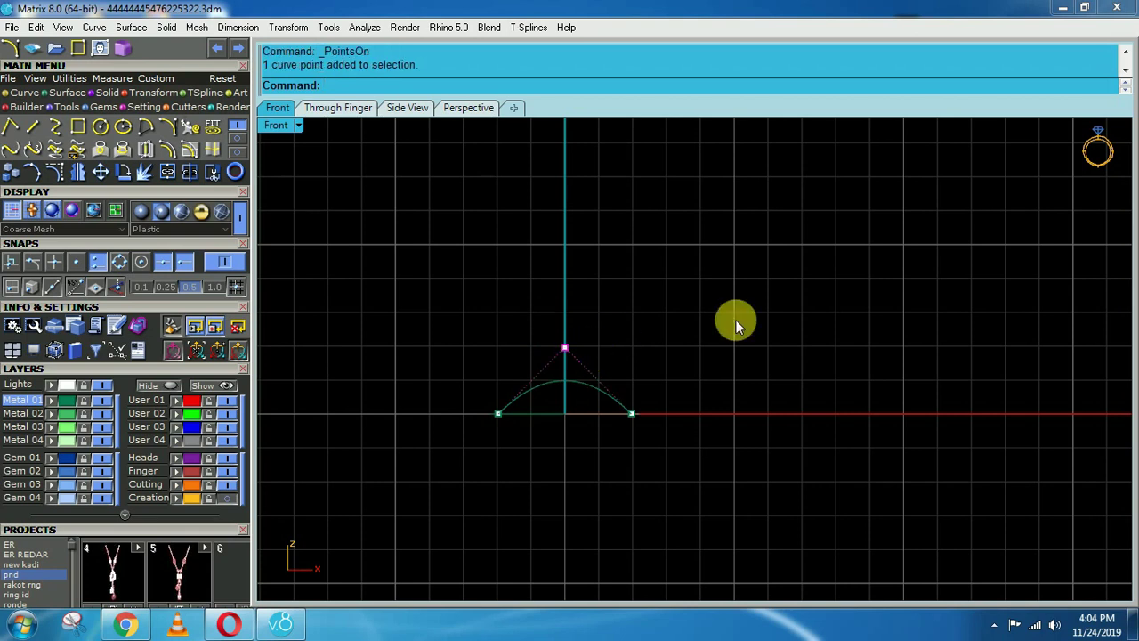
key(m)
key(Return)
click(767, 314)
click(767, 331)
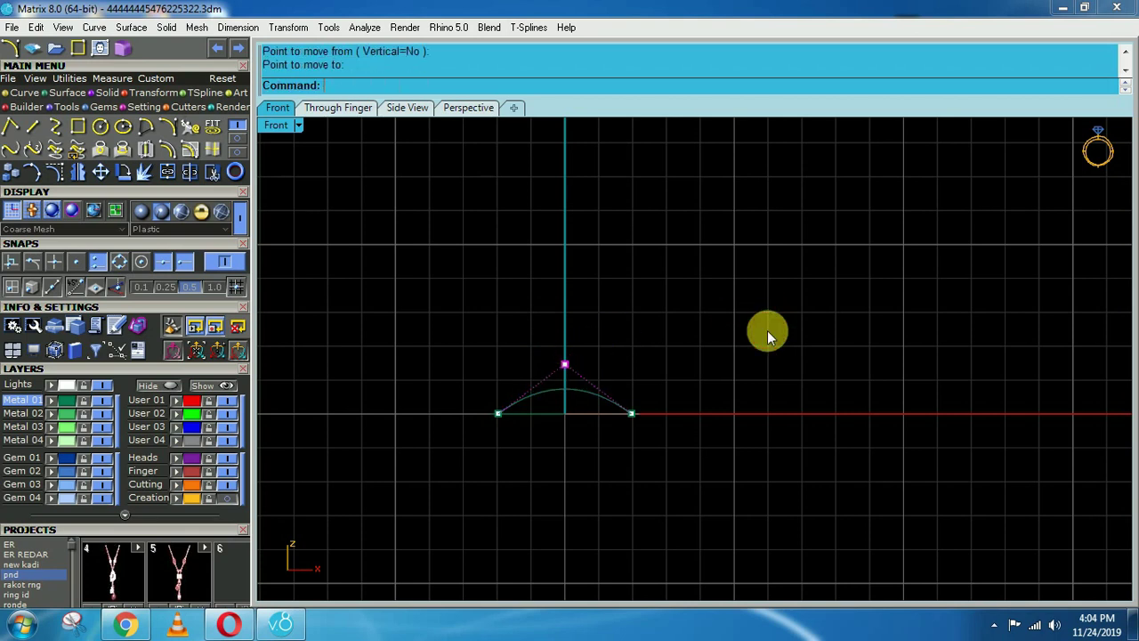
key(ctrl+F1)
key(Escape)
key(Escape)
- Split the heart curve into two halves at its upper notch and its lower tip
right_drag(627, 372, 628, 419)
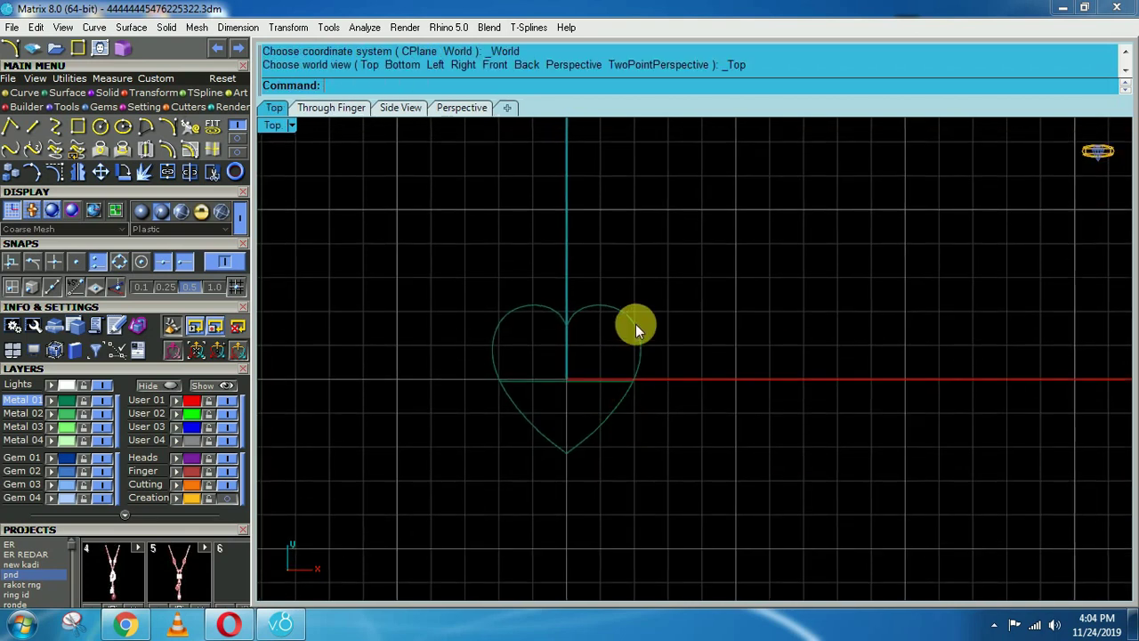
scroll(633, 326, up, 4)
click(553, 304)
right_drag(554, 308, 591, 308)
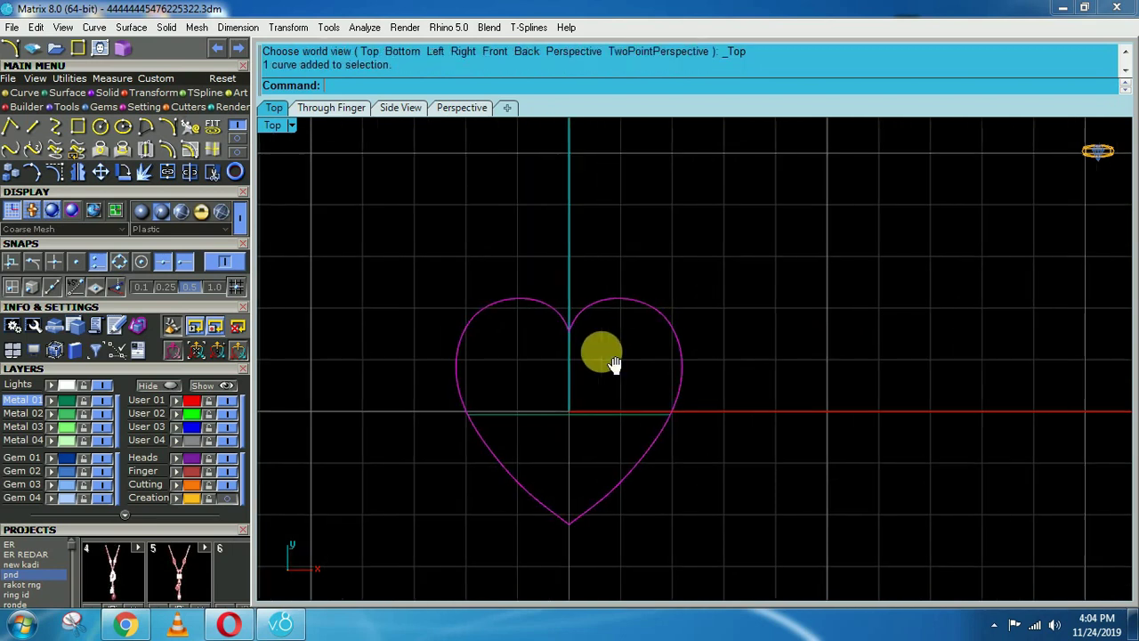
click(595, 307)
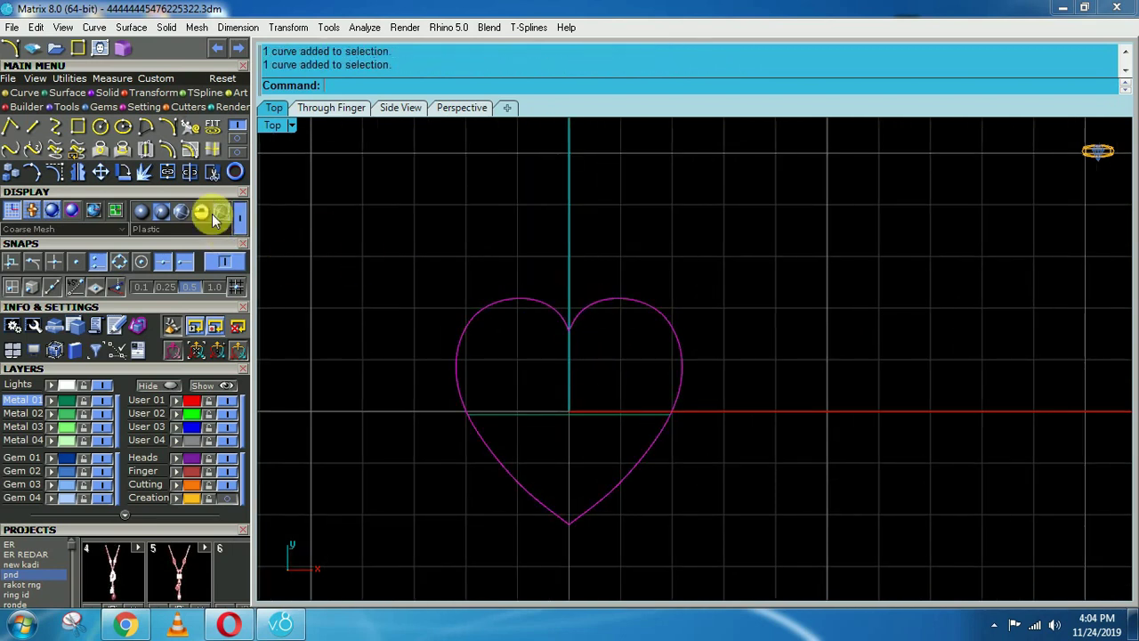
click(187, 167)
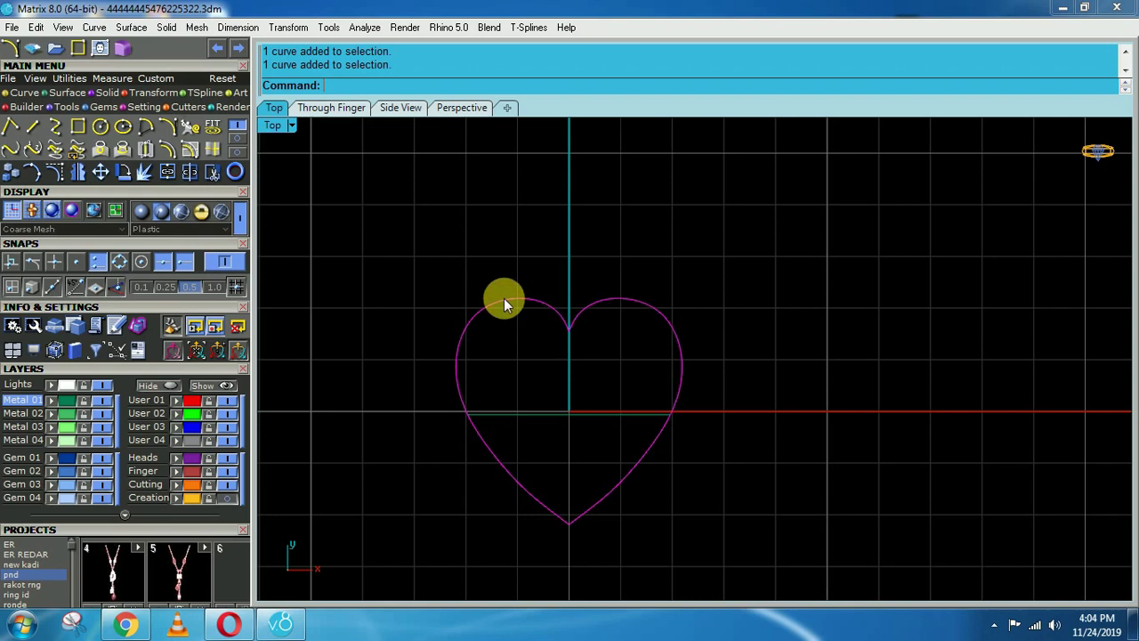
click(188, 170)
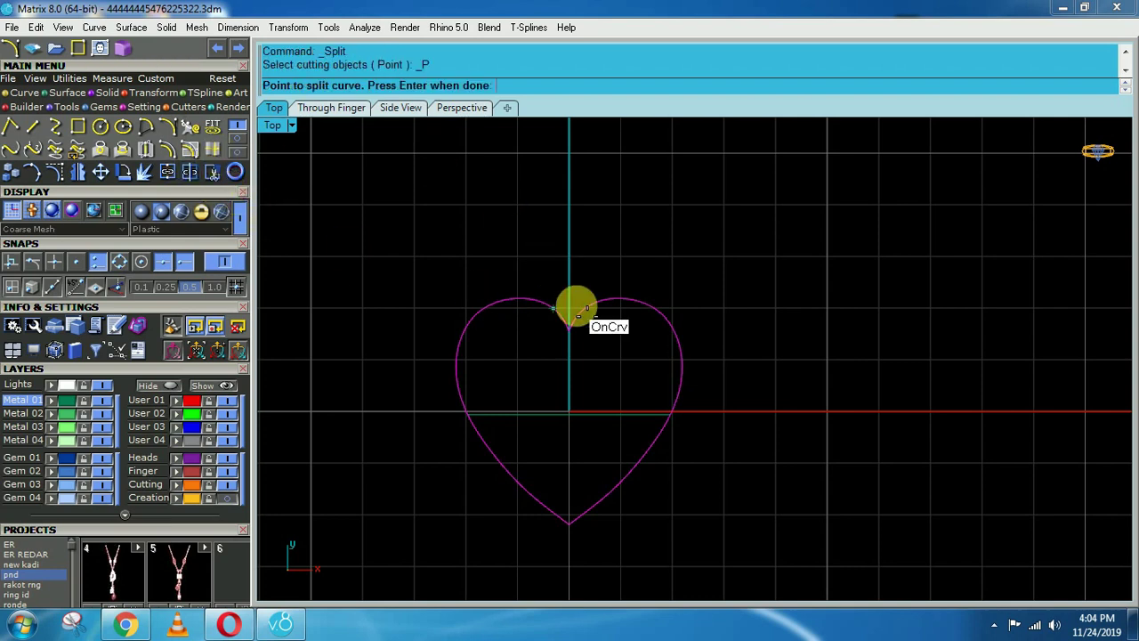
click(580, 338)
click(582, 558)
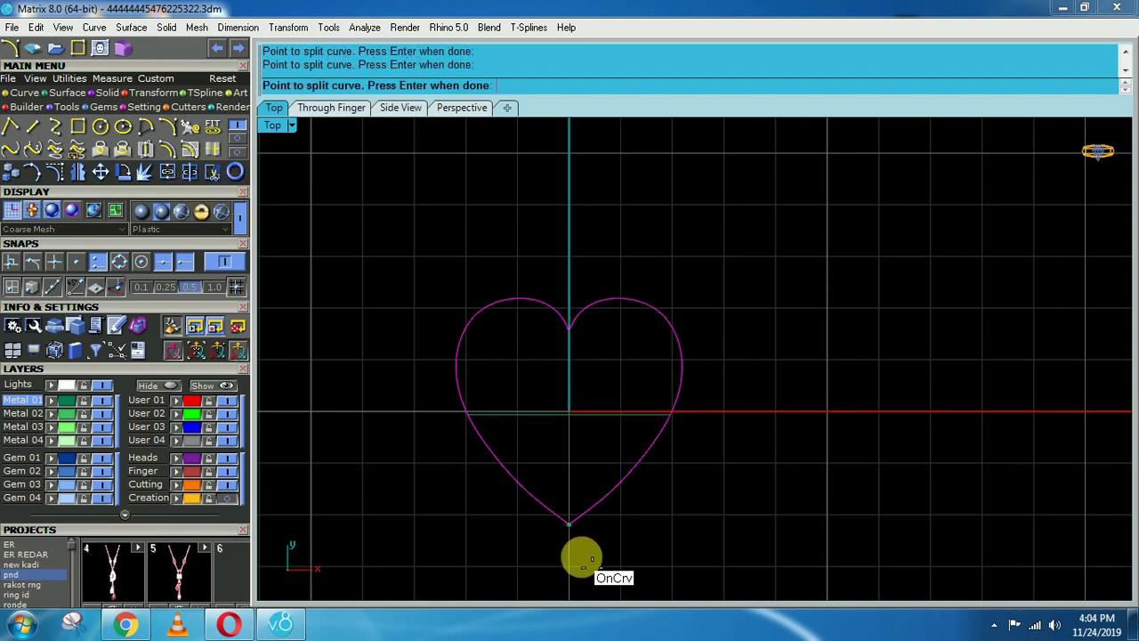
key(Return)
click(605, 494)
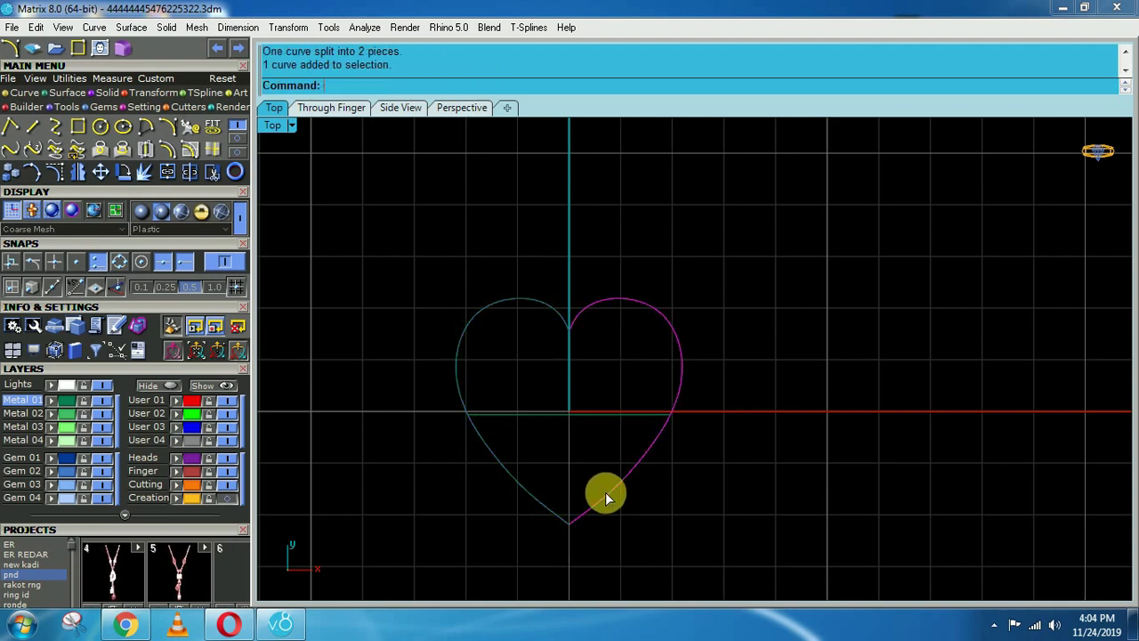
key(Escape)
- Draw an upright arc from the heart's notch to its lower tip, setting its direction vertically in the Right view
click(9, 48)
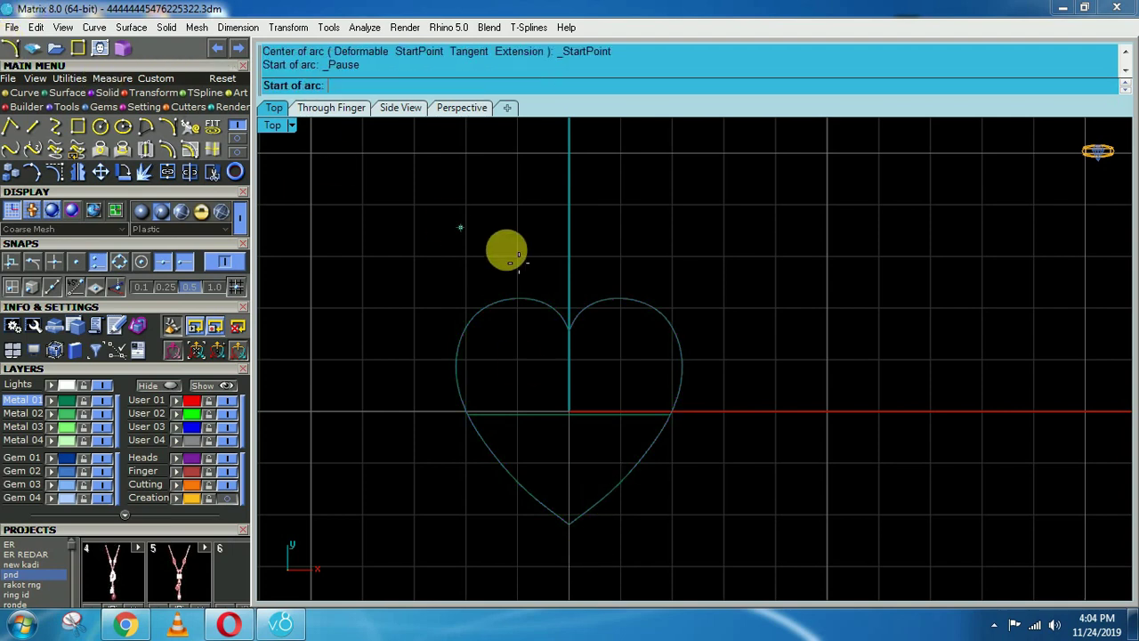
click(575, 336)
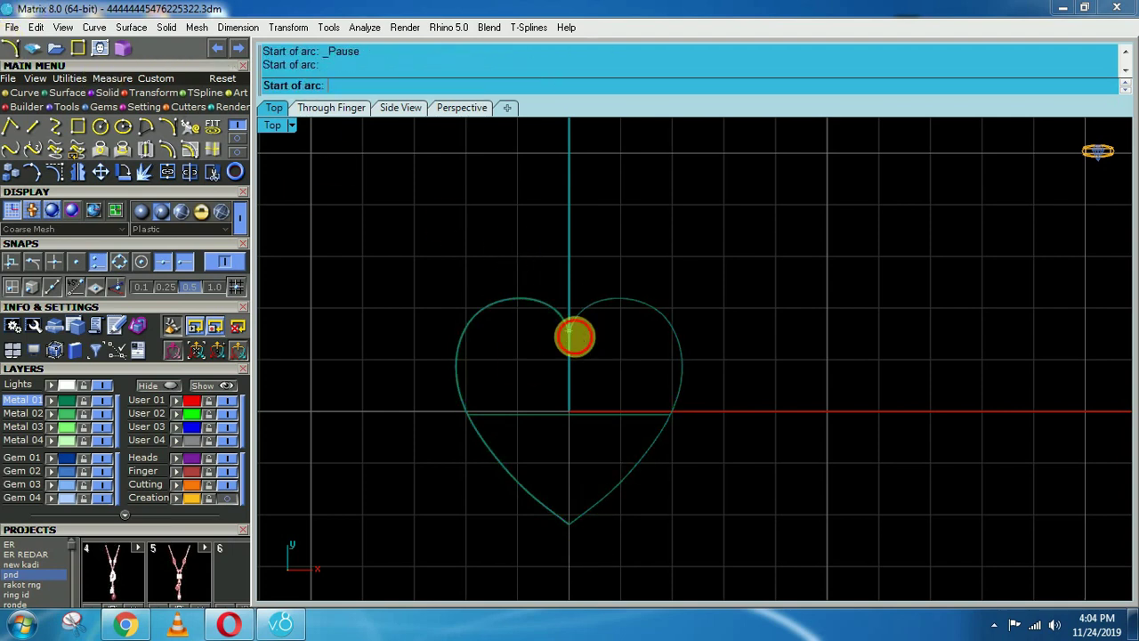
click(569, 525)
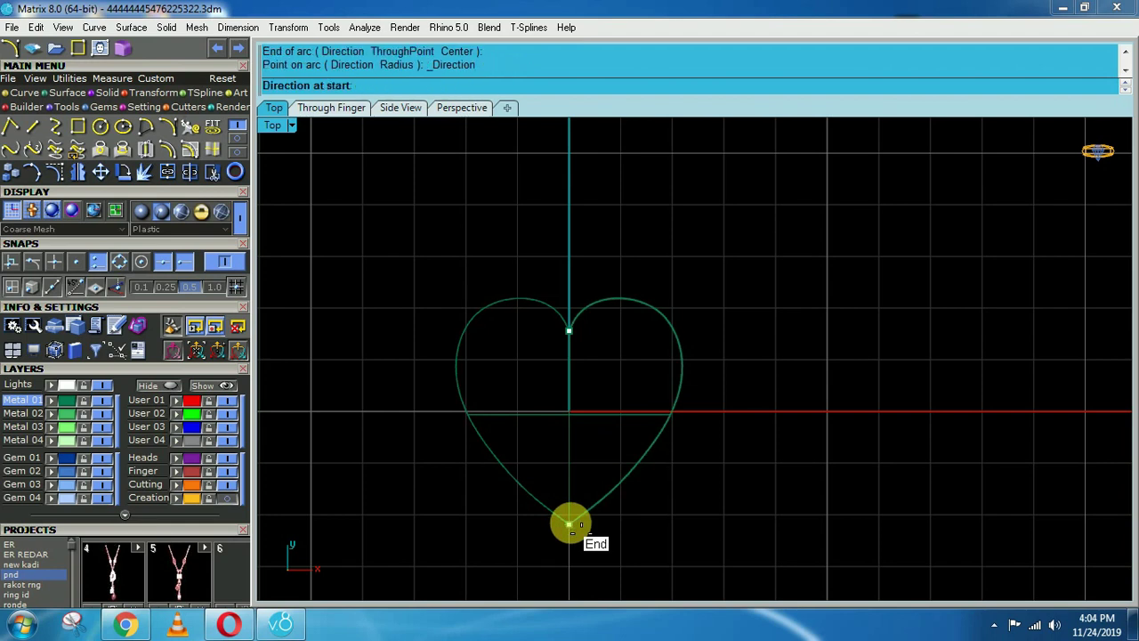
key(ctrl+F3)
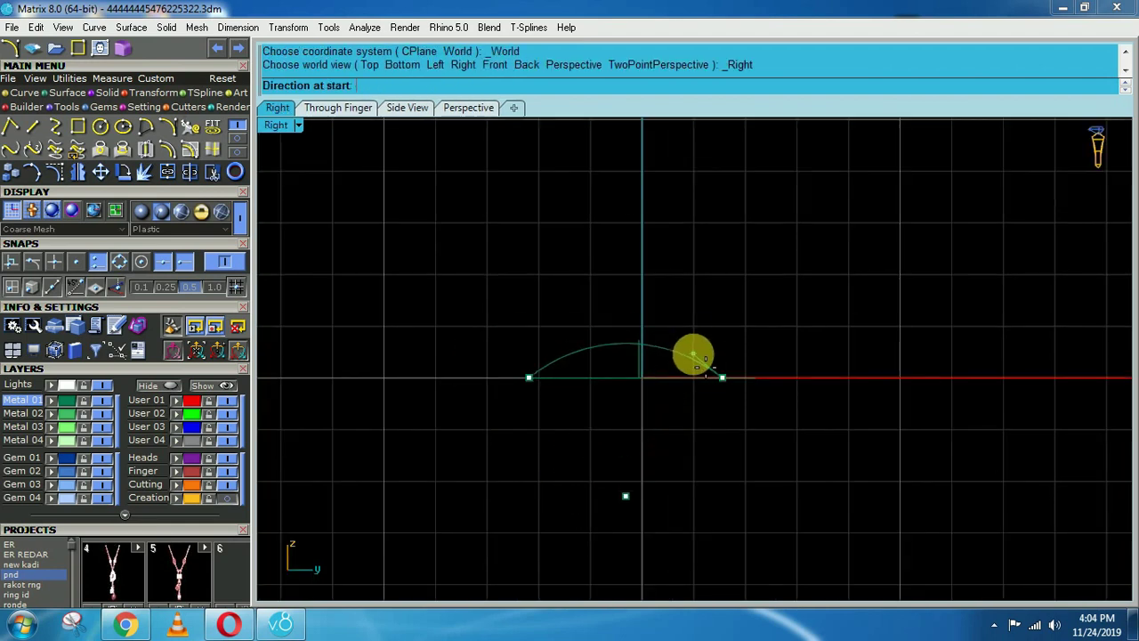
click(746, 267)
- Flatten the notch-to-tip arc by deleting its two upper corner control points
drag(738, 254, 669, 355)
key(F10)
click(528, 281)
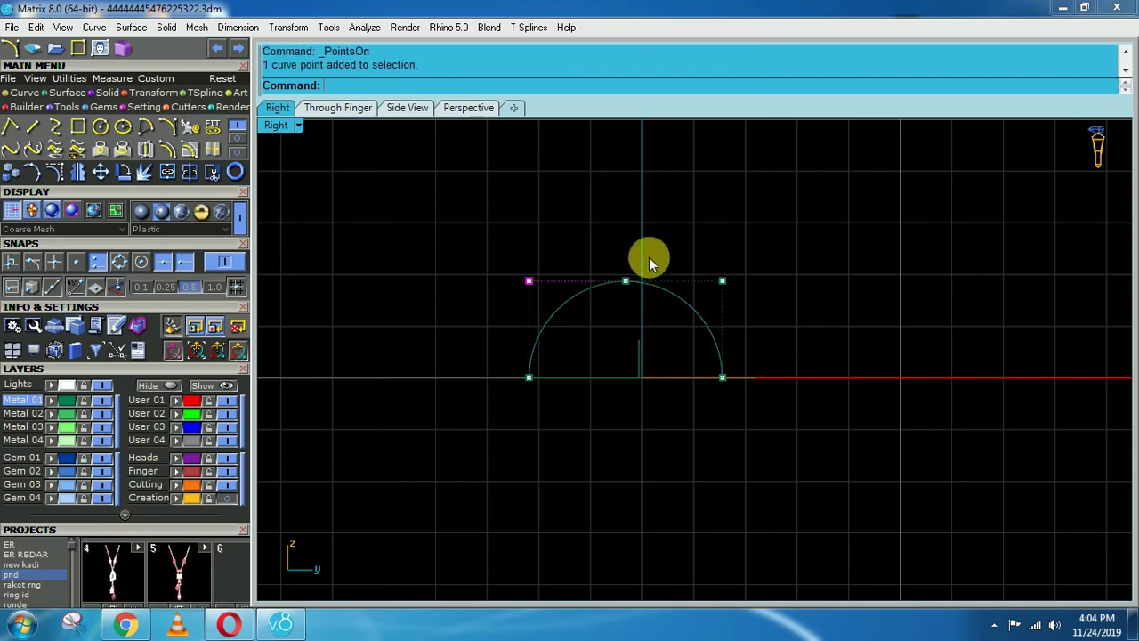
shift+click(722, 281)
key(Delete)
- Lower the notch-to-tip arc's peak control point in the Right view and return to the Top view
scroll(623, 275, up, 2)
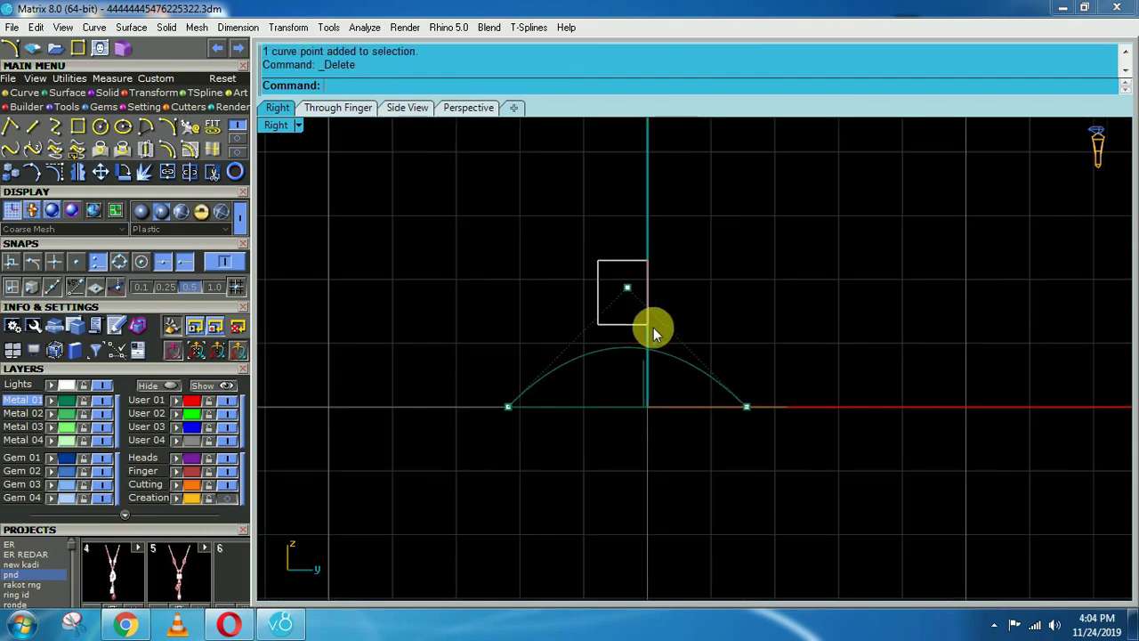
drag(646, 323, 651, 324)
scroll(699, 298, up, 6)
text(m)
key(Return)
click(792, 267)
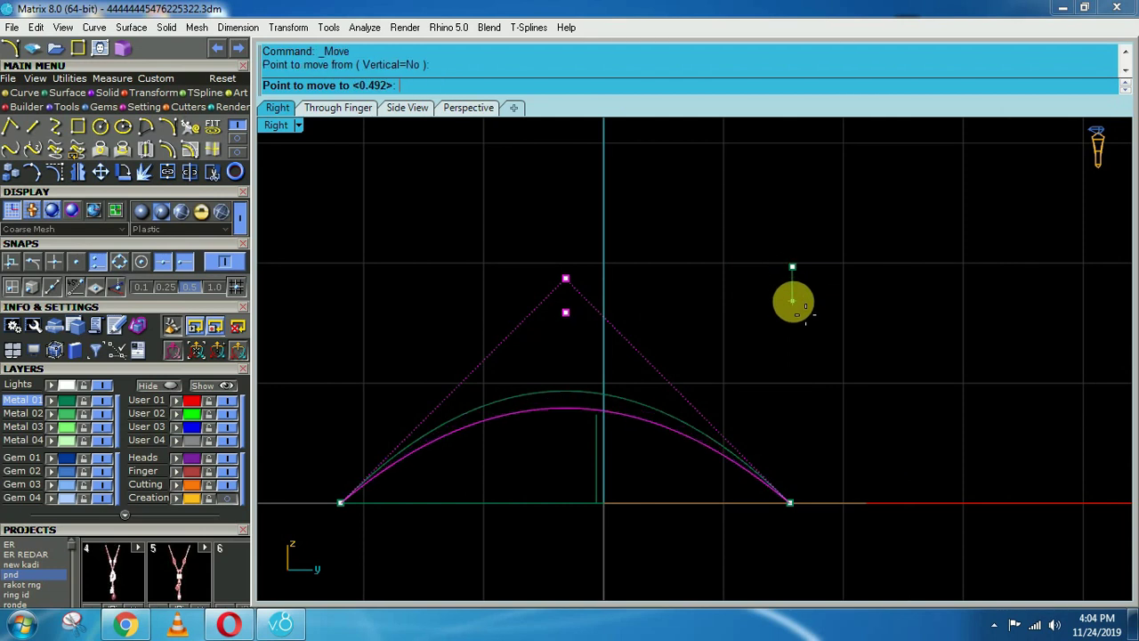
click(794, 314)
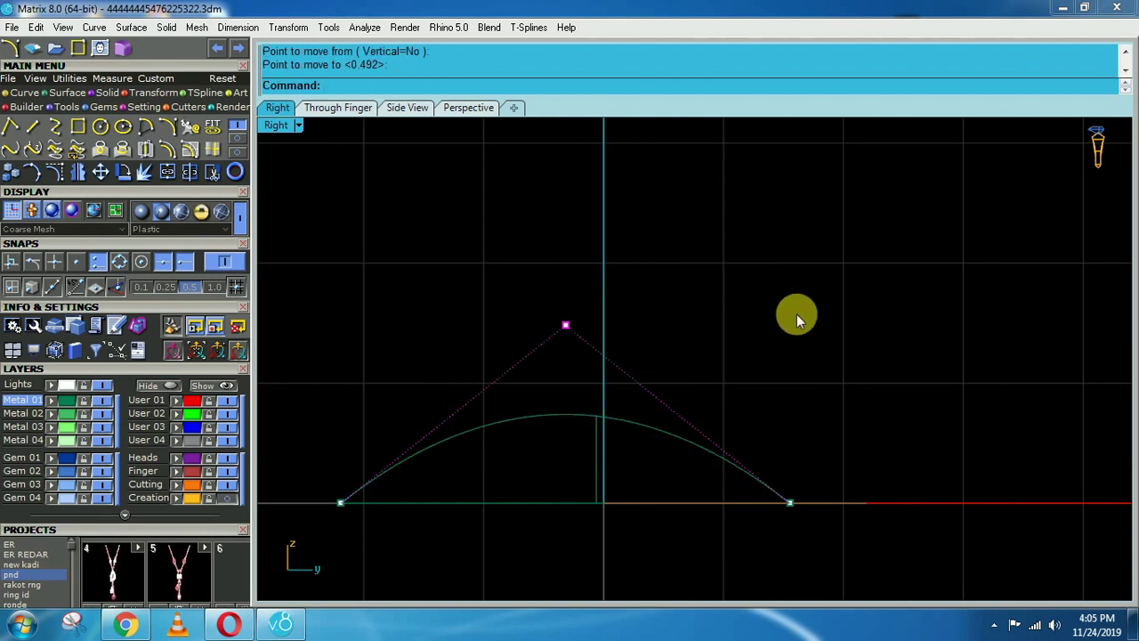
key(ctrl+F1)
key(Escape)
- Create a network surface from the two heart halves and both crossing arcs, with 0.01 tolerances and Position edge matching
scroll(709, 327, down, 6)
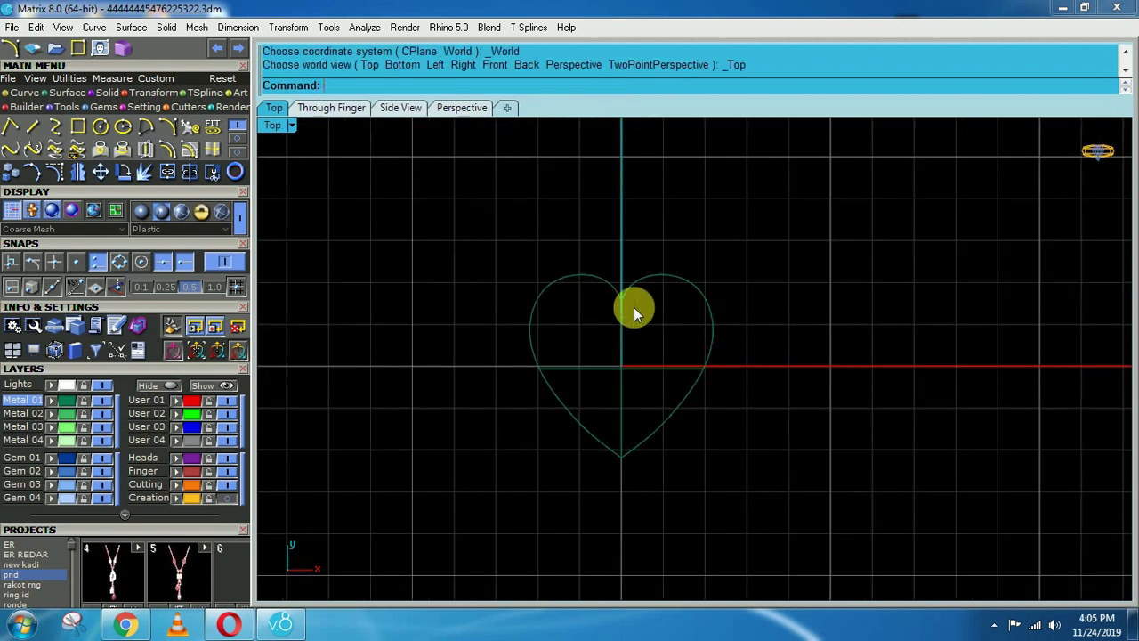
drag(712, 262, 669, 302)
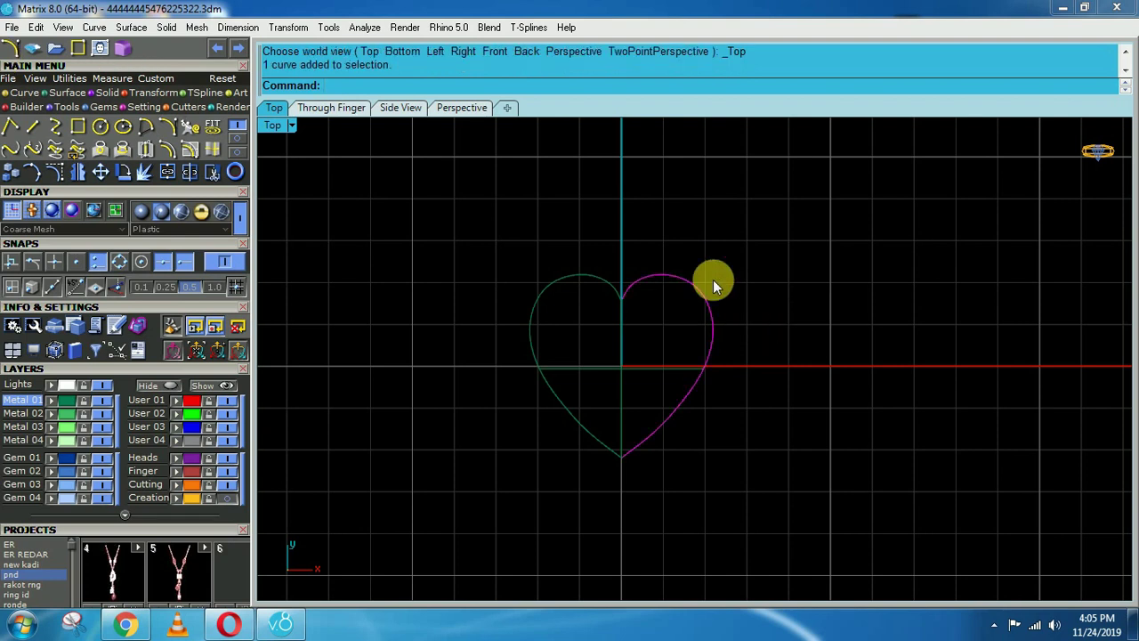
drag(775, 219, 511, 529)
text(NetworkSrf)
key(Return)
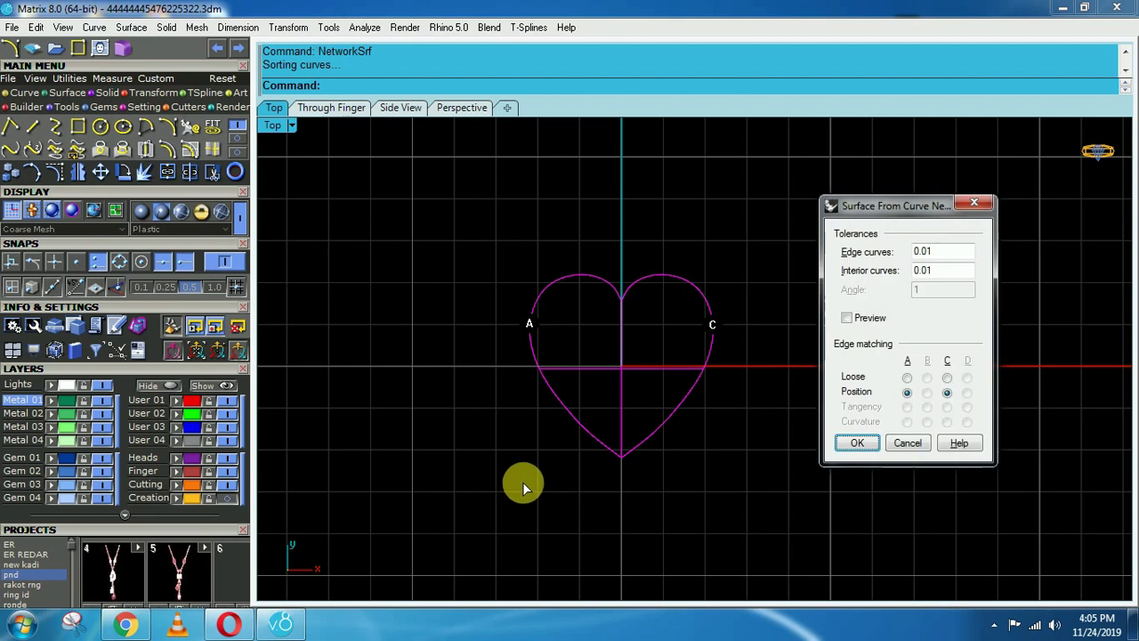
key(Return)
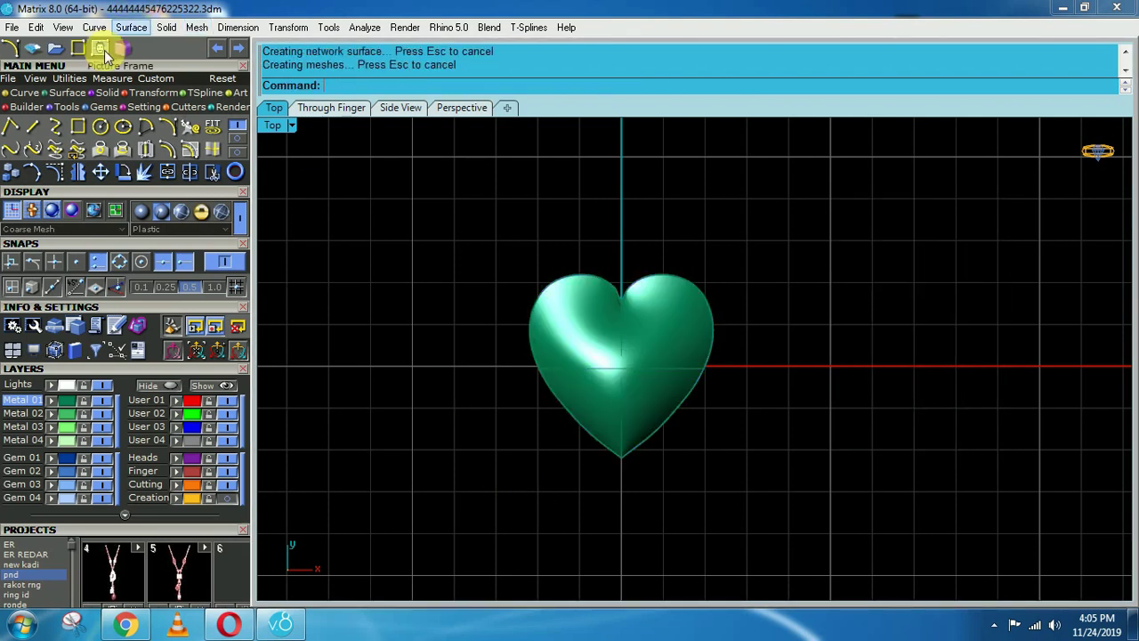
- Select all four construction curves with SelCrv, delete them, and inspect the domed heart surface from below
click(74, 92)
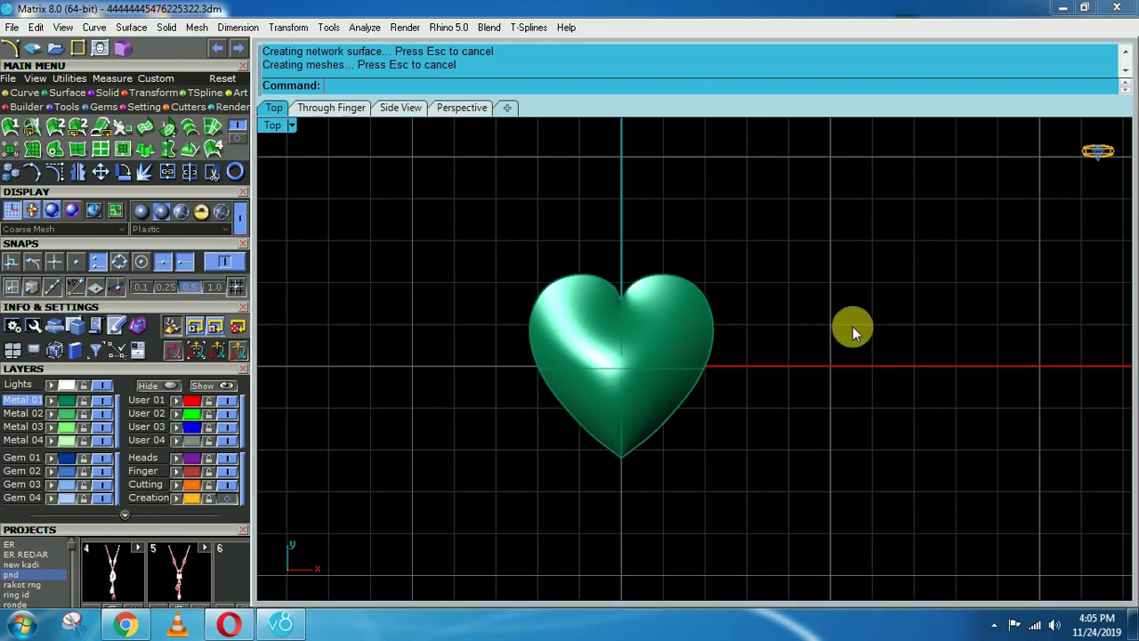
scroll(631, 409, up, 3)
click(618, 419)
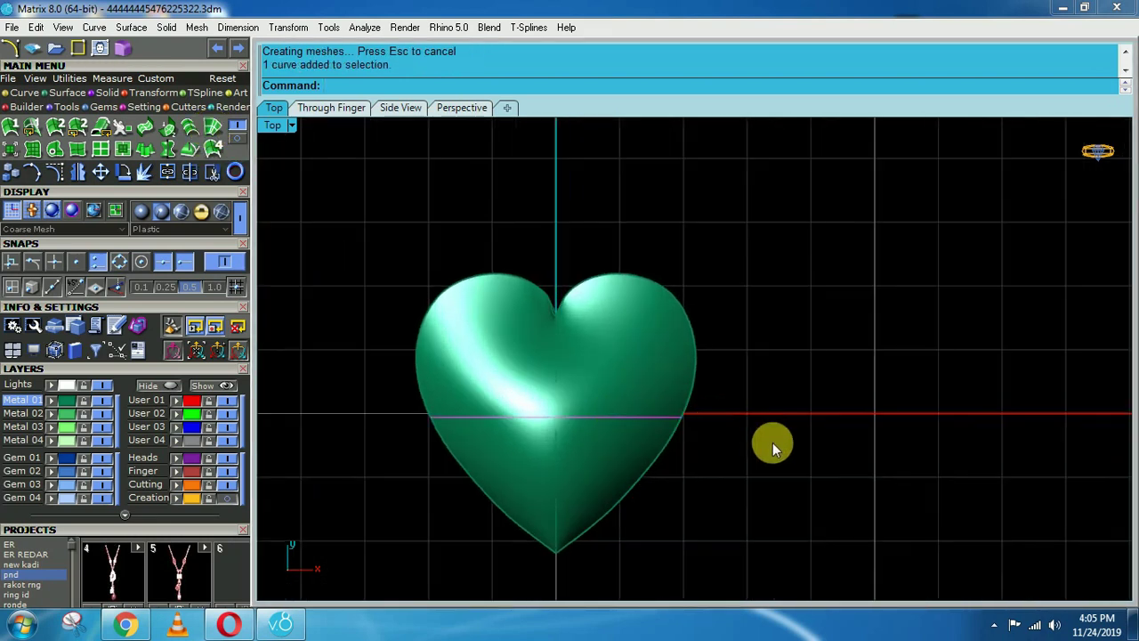
right_drag(775, 507, 776, 472)
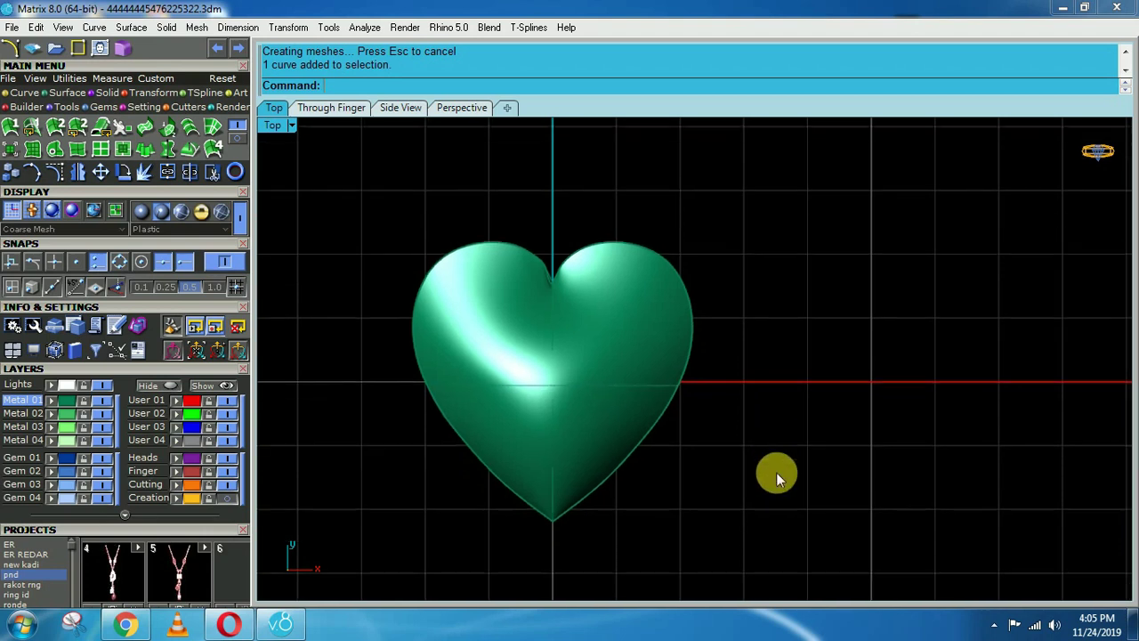
key(Return)
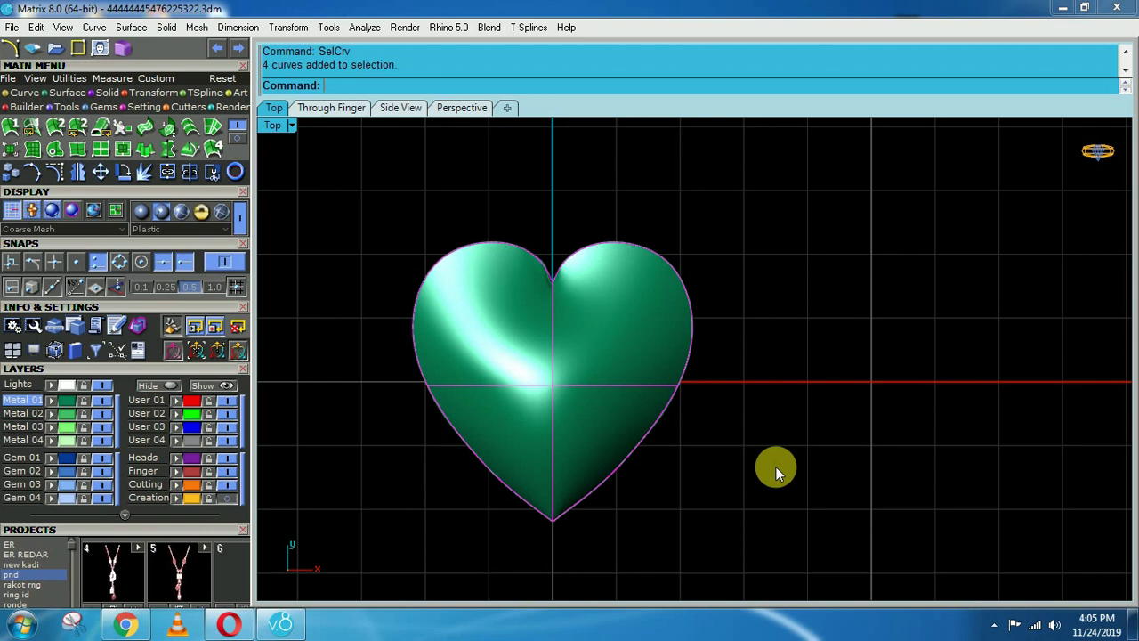
key(Delete)
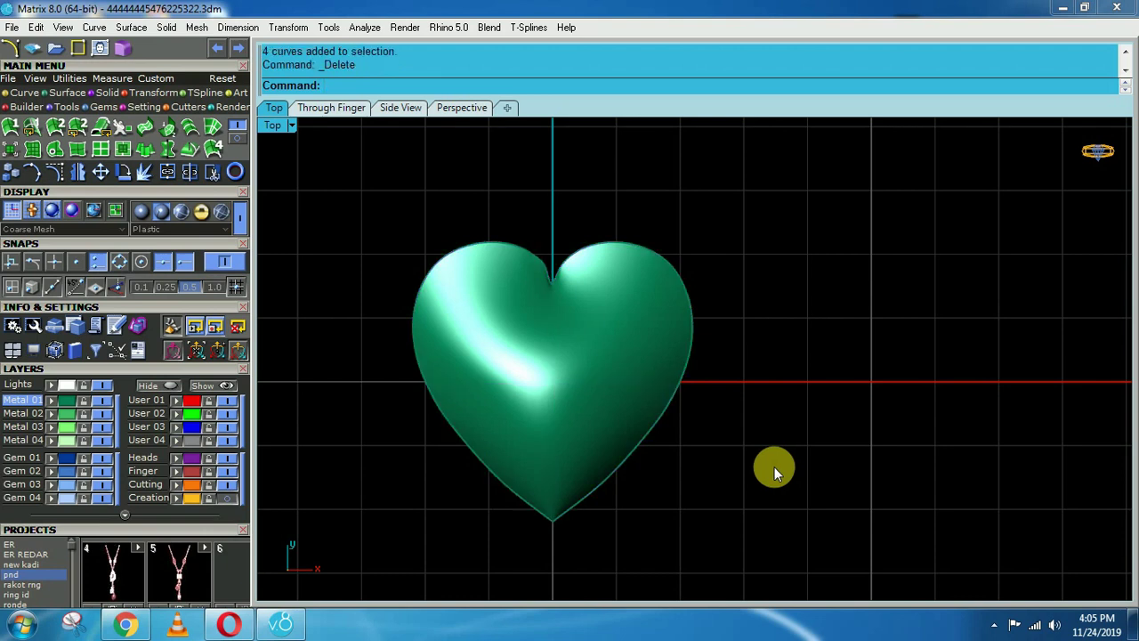
ctrl+shift+right_drag(654, 432, 528, 161)
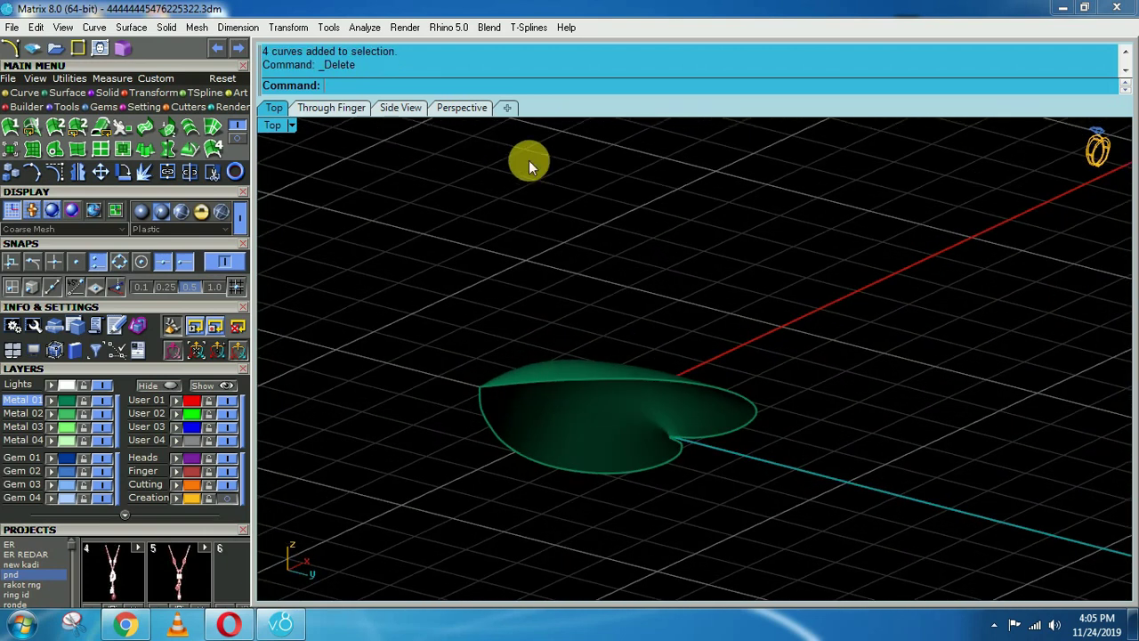
key(ctrl+F1)
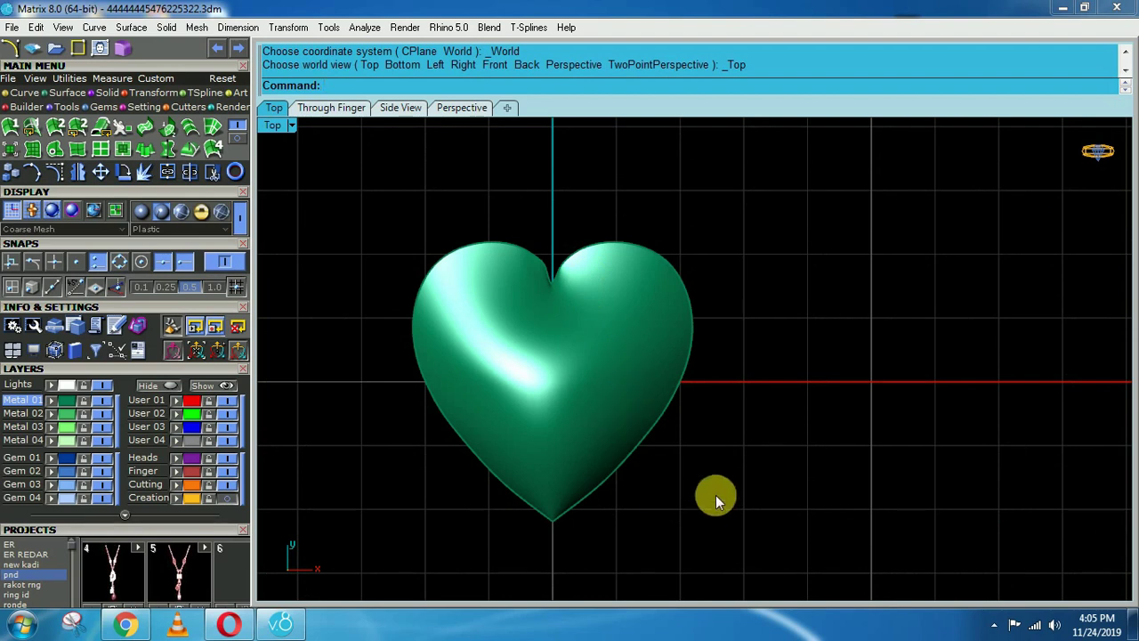
- Extrude the domed heart surface by -0.6 as a solid and delete the original surface
click(613, 382)
text(eee)
key(Return)
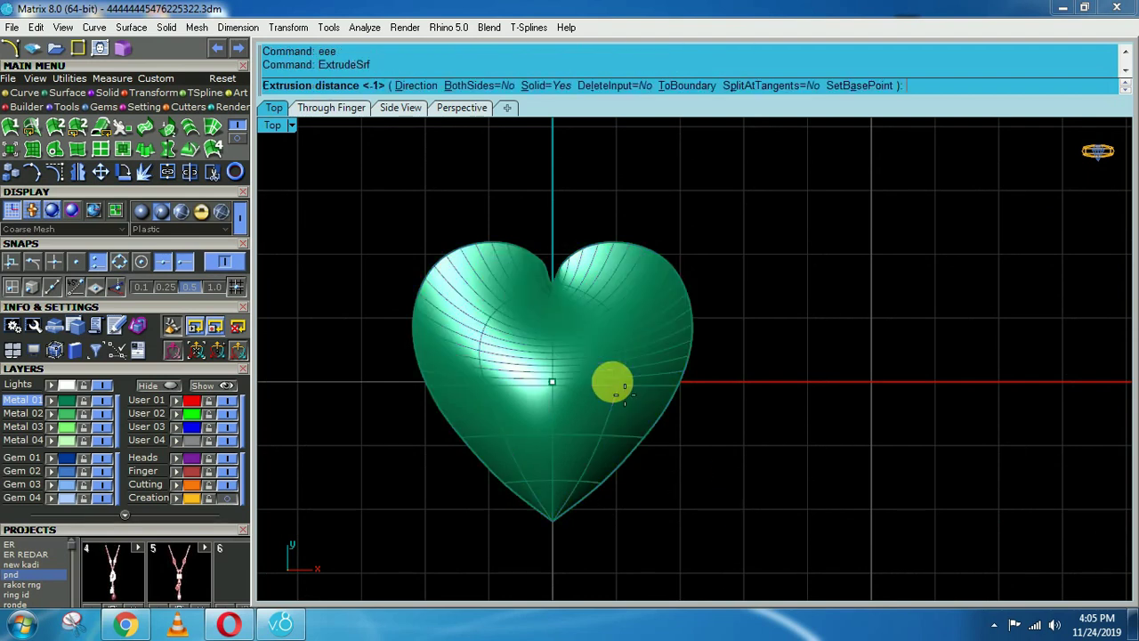
text(-.6)
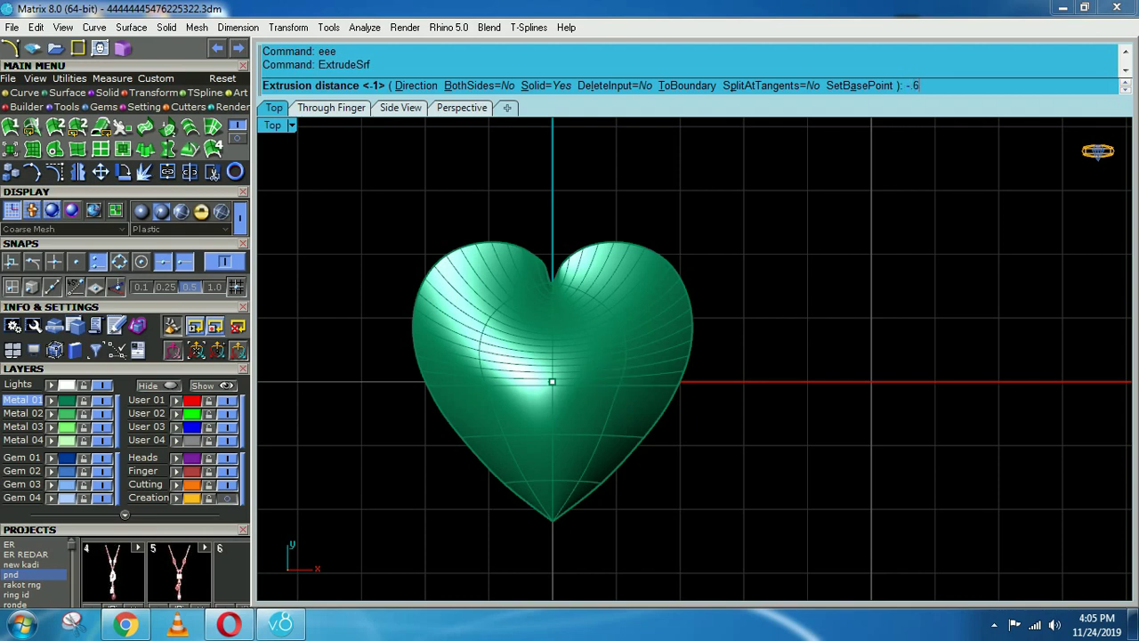
key(Return)
key(Delete)
ctrl+shift+right_drag(696, 517, 277, 310)
key(ctrl+F1)
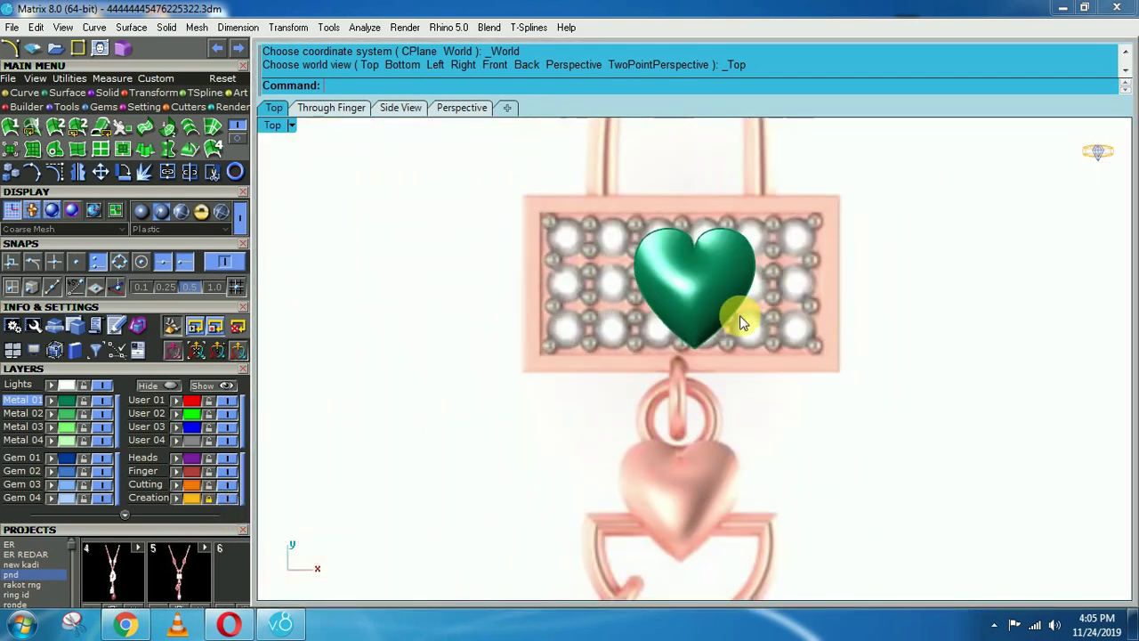
- Move the solid heart over the heart charm in the reference image and hide it
drag(739, 317, 699, 504)
key(Escape)
scroll(788, 476, down, 4)
right_drag(789, 475, 697, 432)
scroll(594, 463, up, 4)
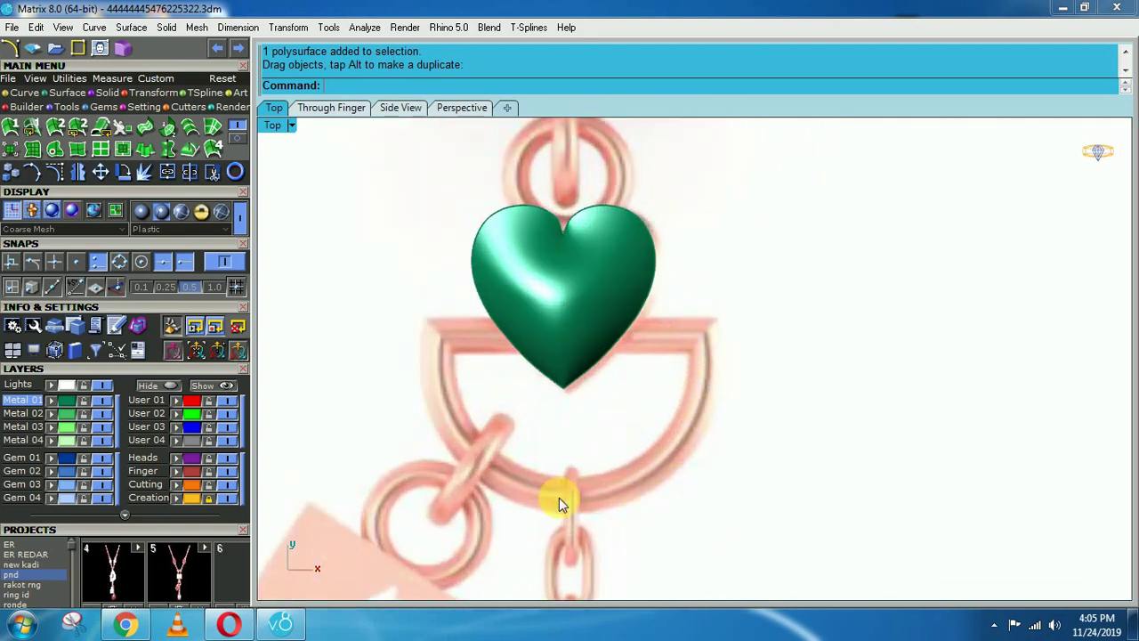
click(586, 317)
text(h)
key(Return)
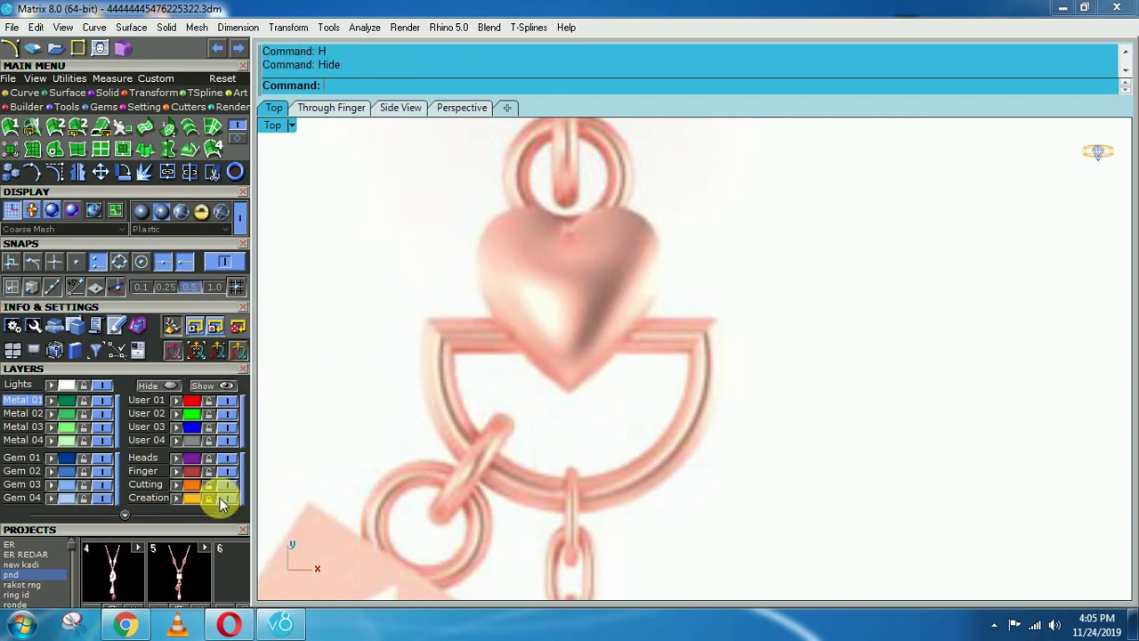
- Draw a horizontal line along the upper edge of the reference's D-shaped ring, from corner to corner
click(25, 92)
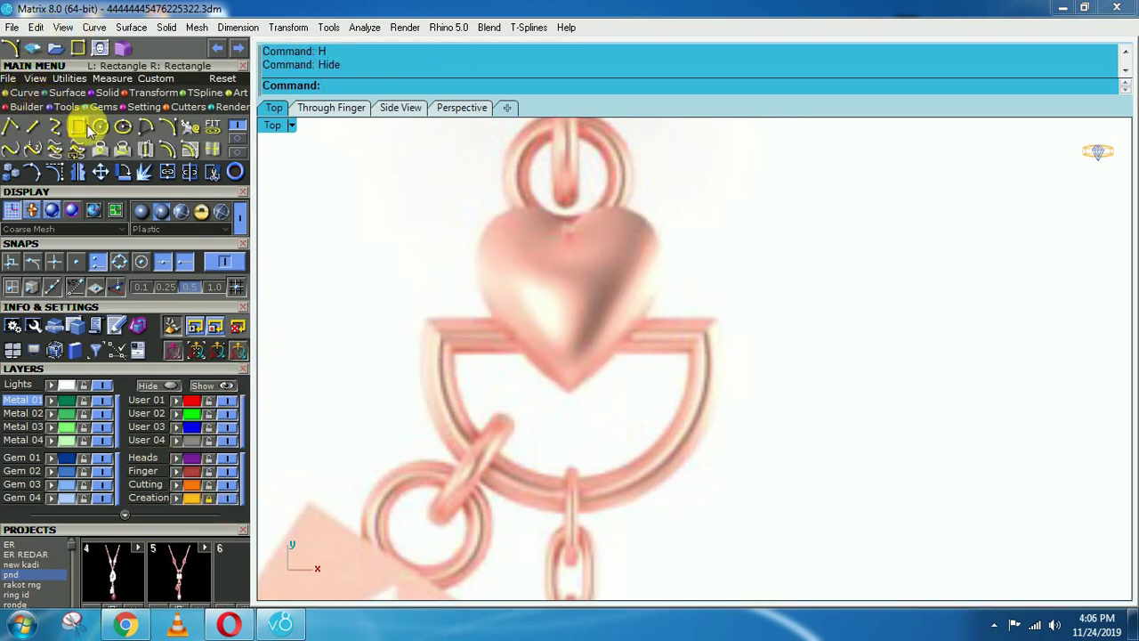
click(32, 126)
scroll(435, 313, up, 2)
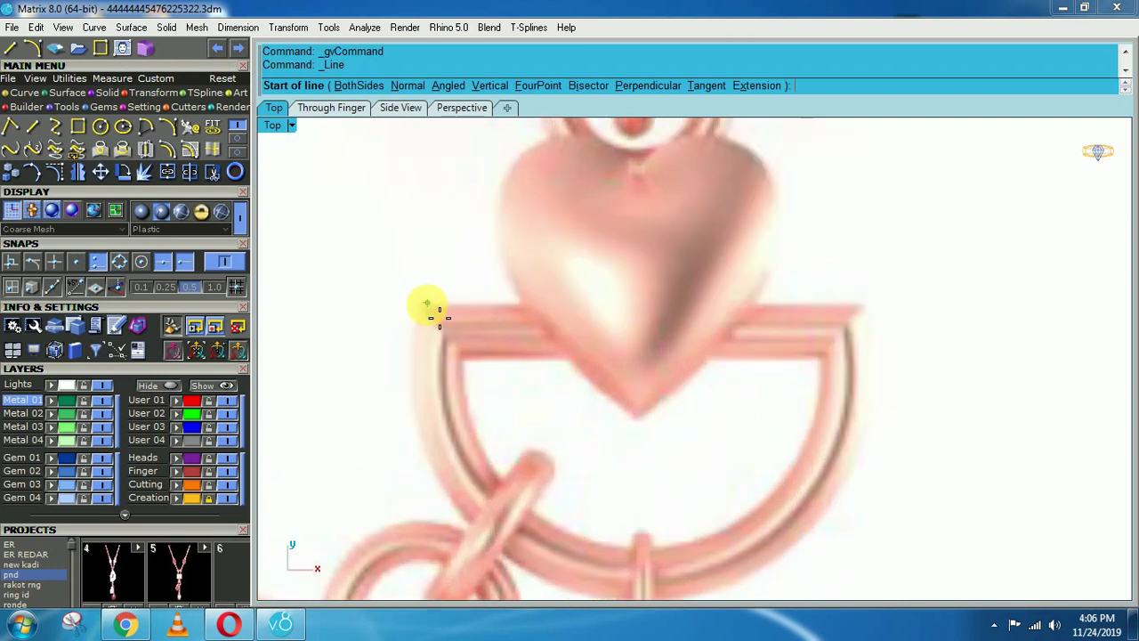
click(427, 304)
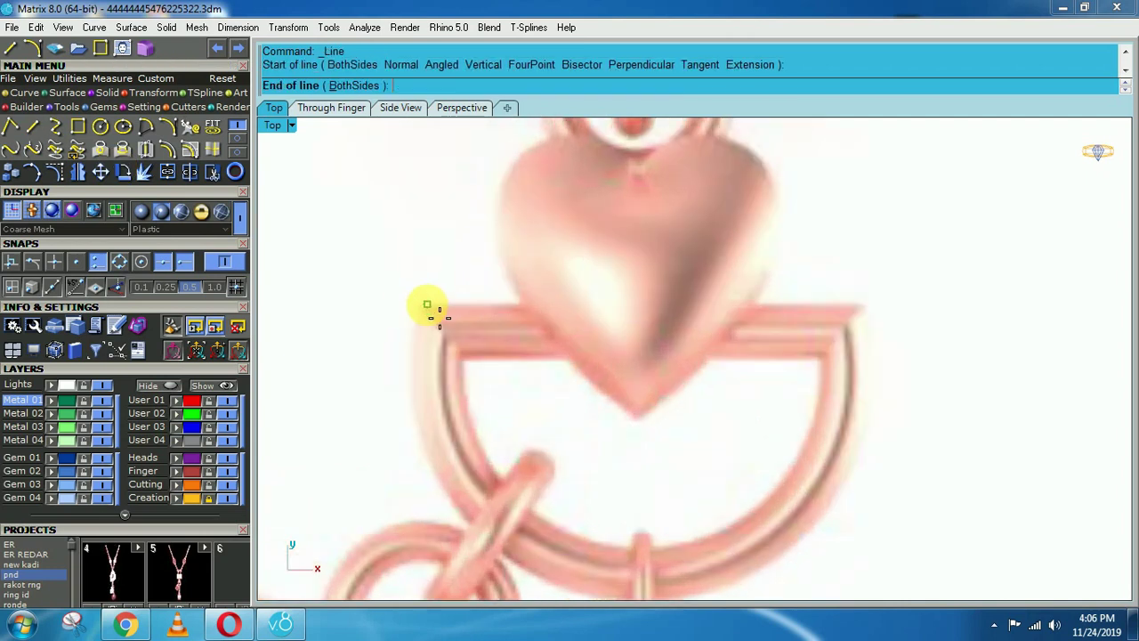
click(857, 305)
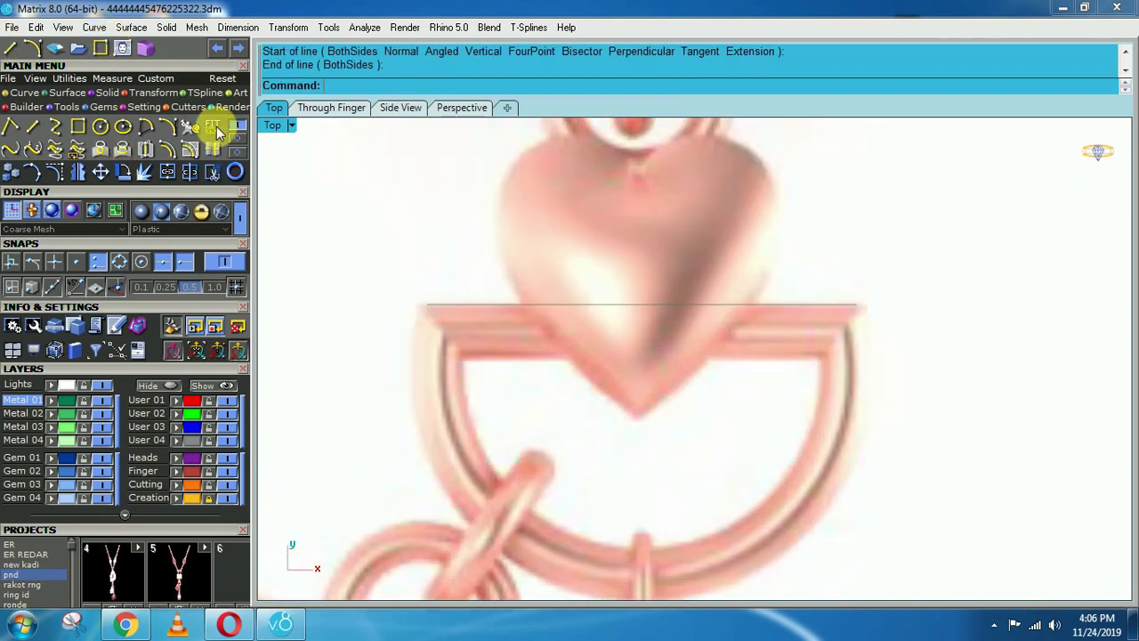
- Draw an arc between the line's two ends, setting its start direction downward to follow the D-ring's outer edge
click(169, 125)
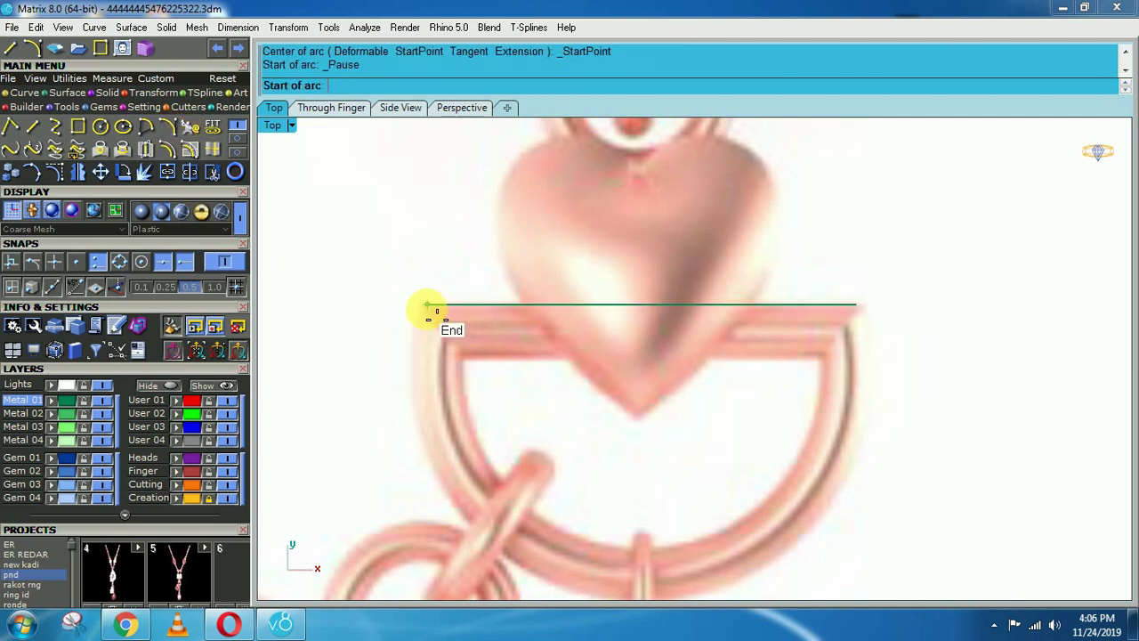
click(427, 304)
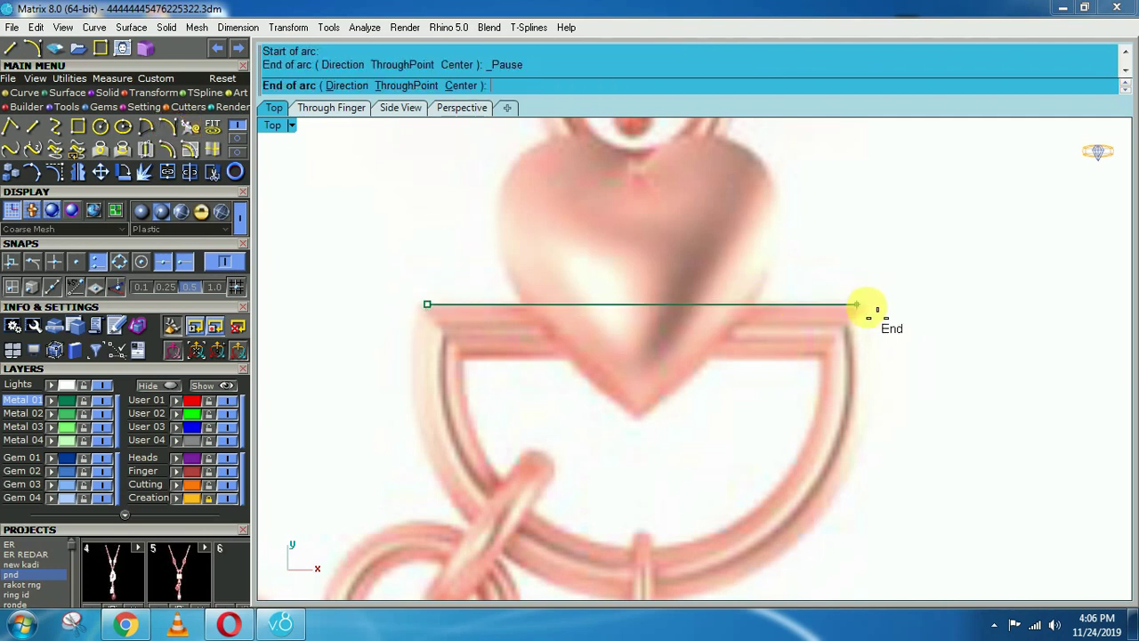
click(857, 305)
scroll(532, 456, down, 3)
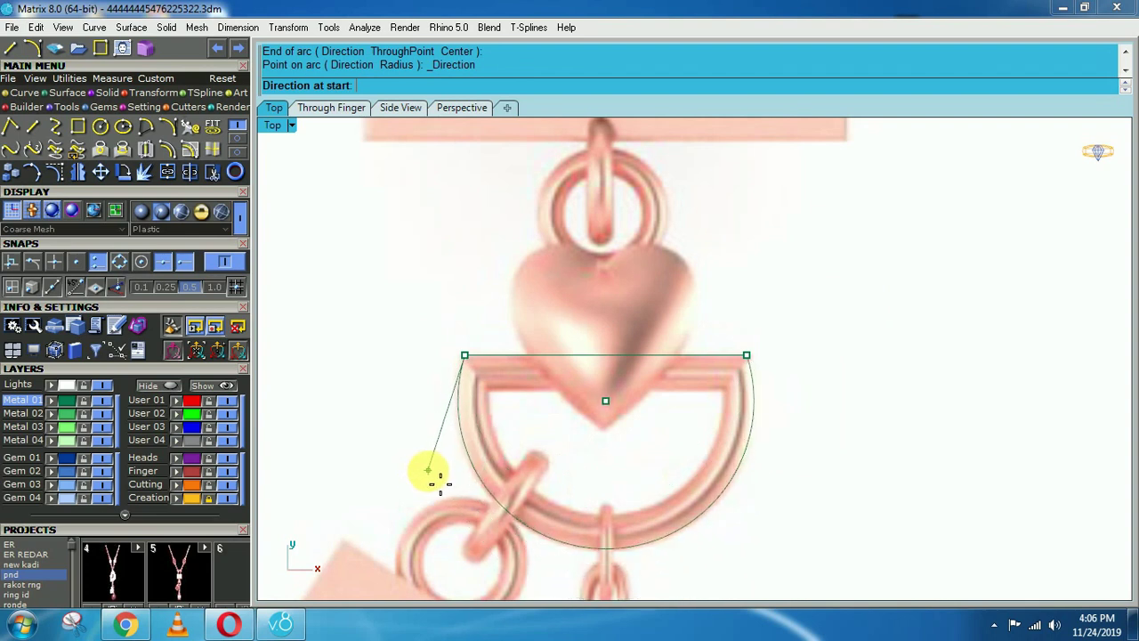
click(428, 470)
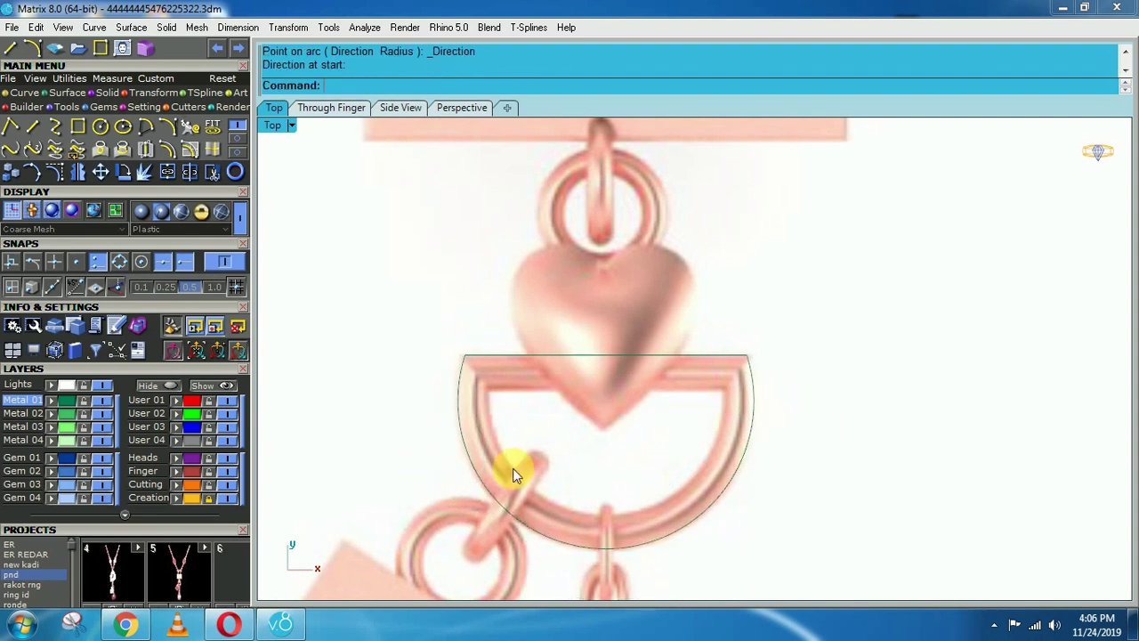
- Hide the reference image and join the line and arc into one closed D-shaped curve
click(228, 499)
drag(974, 317, 338, 618)
key(Return)
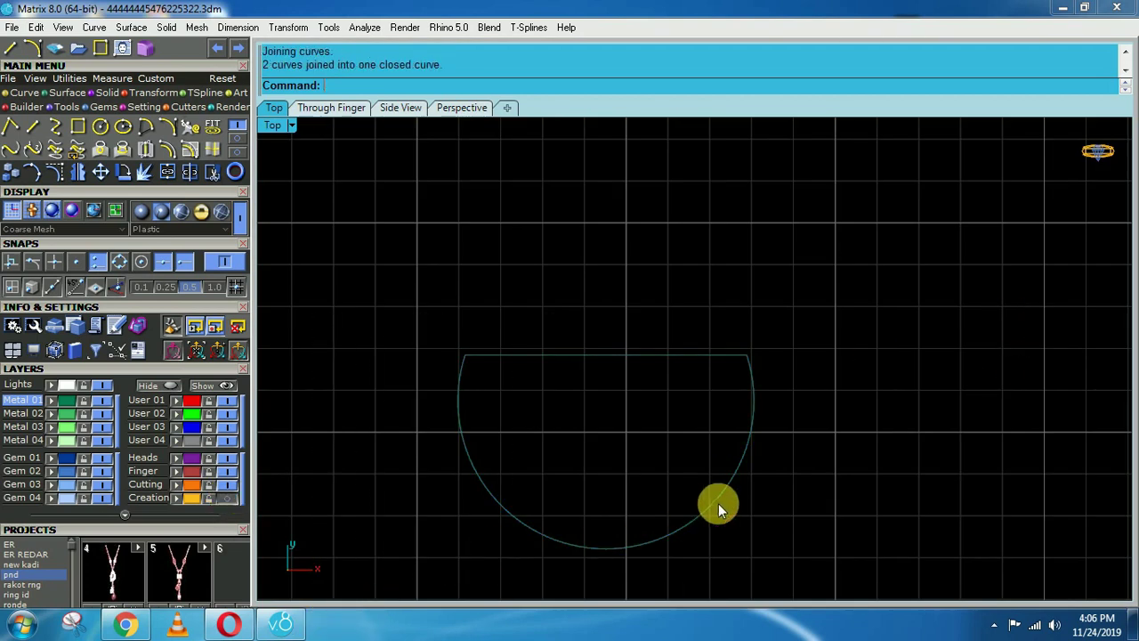
- Show the reference image and offset the closed D curve inward by 0.8 to match the ring's inner edge
click(718, 506)
click(222, 500)
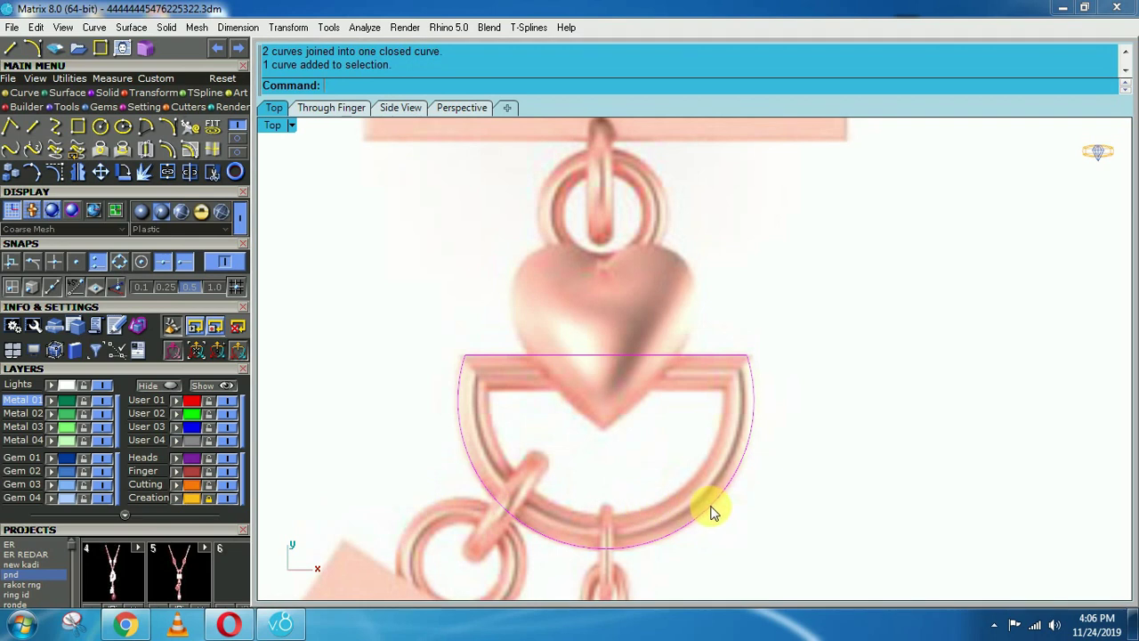
text(o)
key(Return)
scroll(695, 474, up, 2)
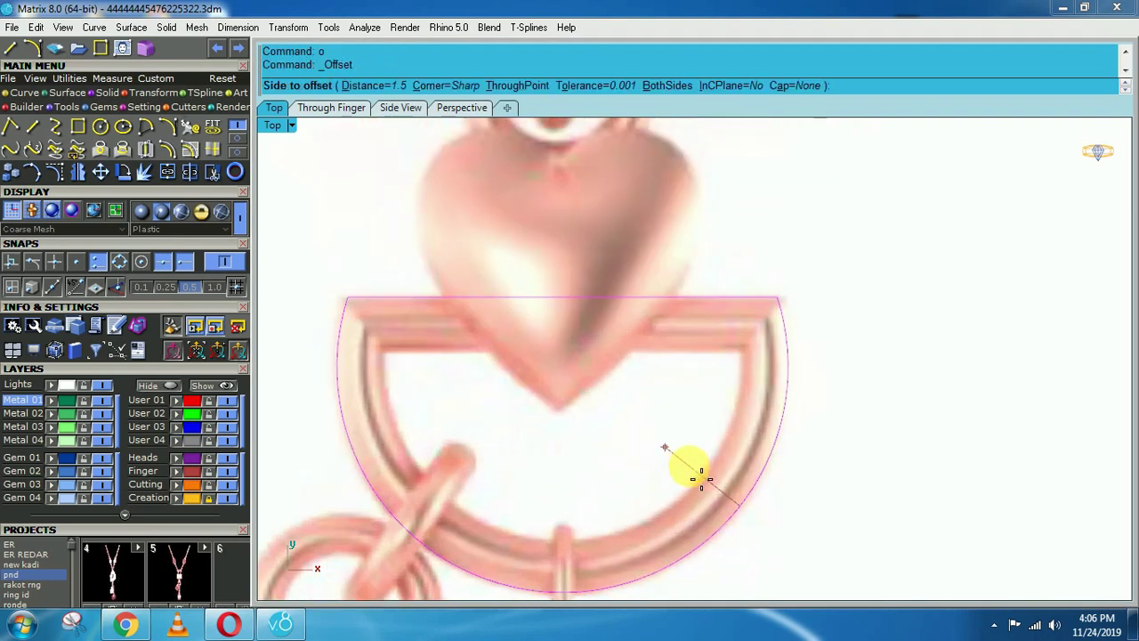
text(.6)
key(Return)
text(1)
key(Return)
text(.8)
right_click(701, 480)
click(701, 480)
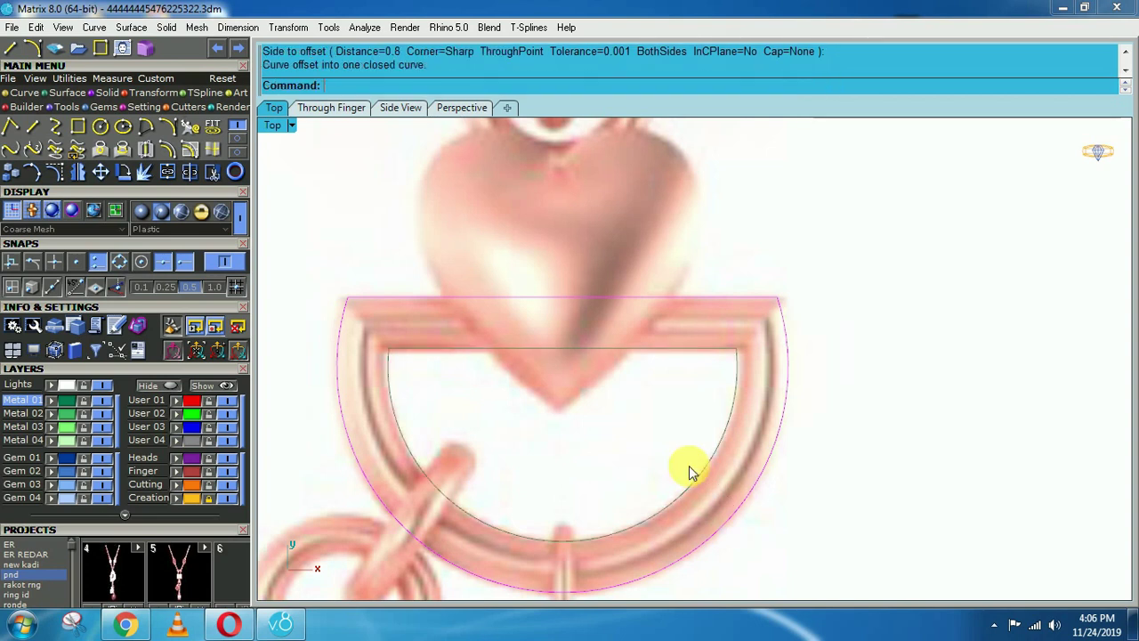
- Hide the reference image and draw an upward semicircular arc between the midpoints of the two D curves' straight edges
click(228, 499)
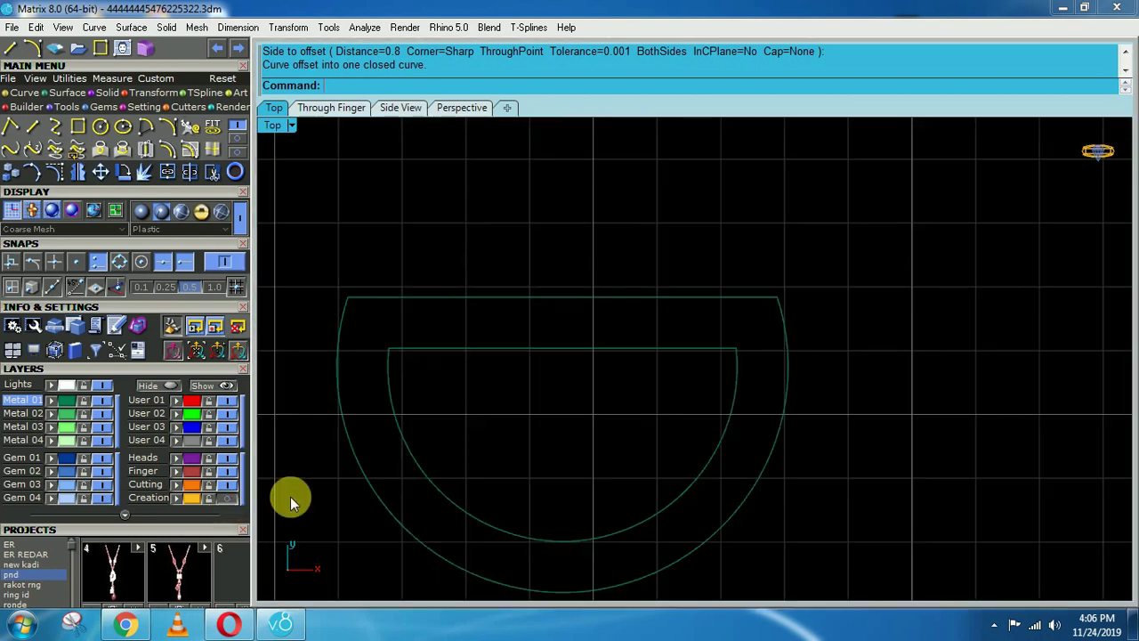
click(709, 464)
right_drag(520, 347, 602, 361)
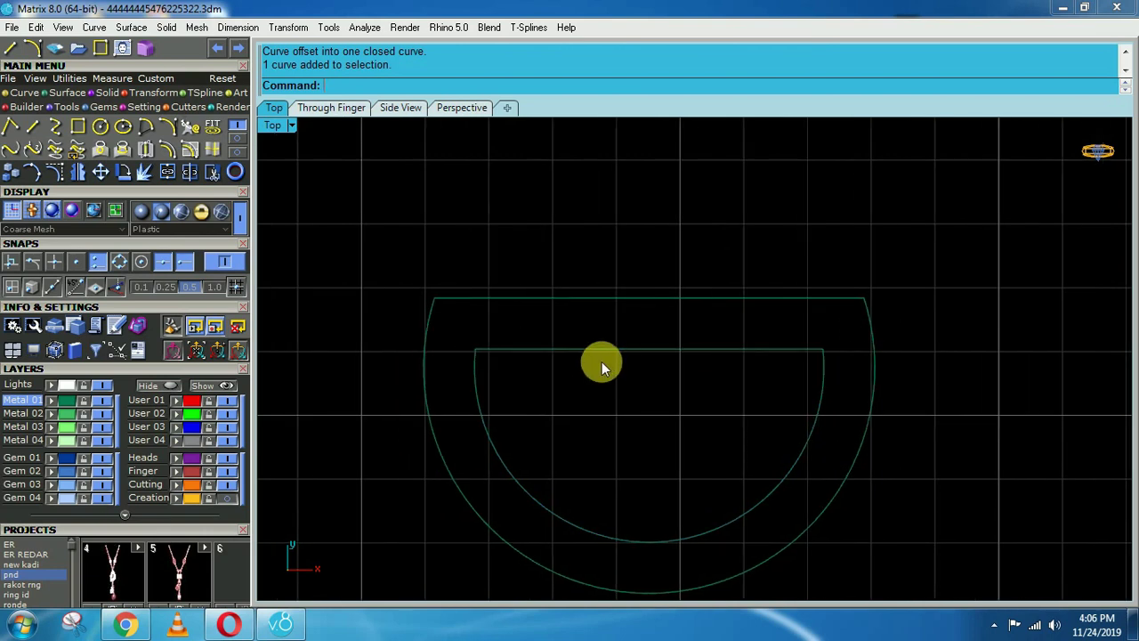
right_drag(638, 402, 618, 362)
click(33, 48)
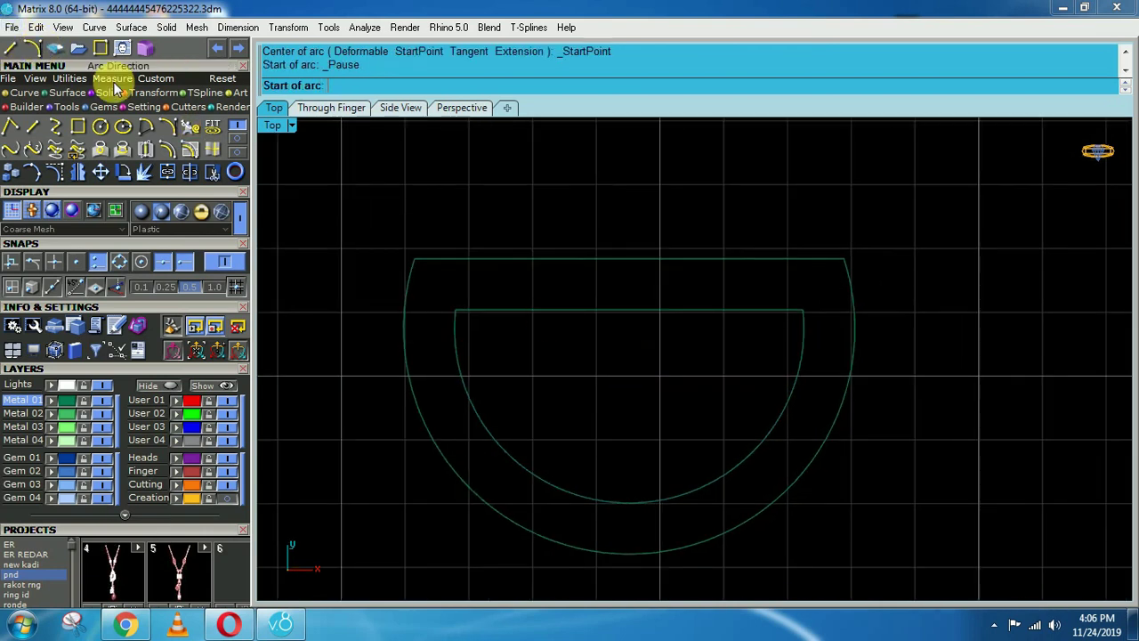
click(629, 261)
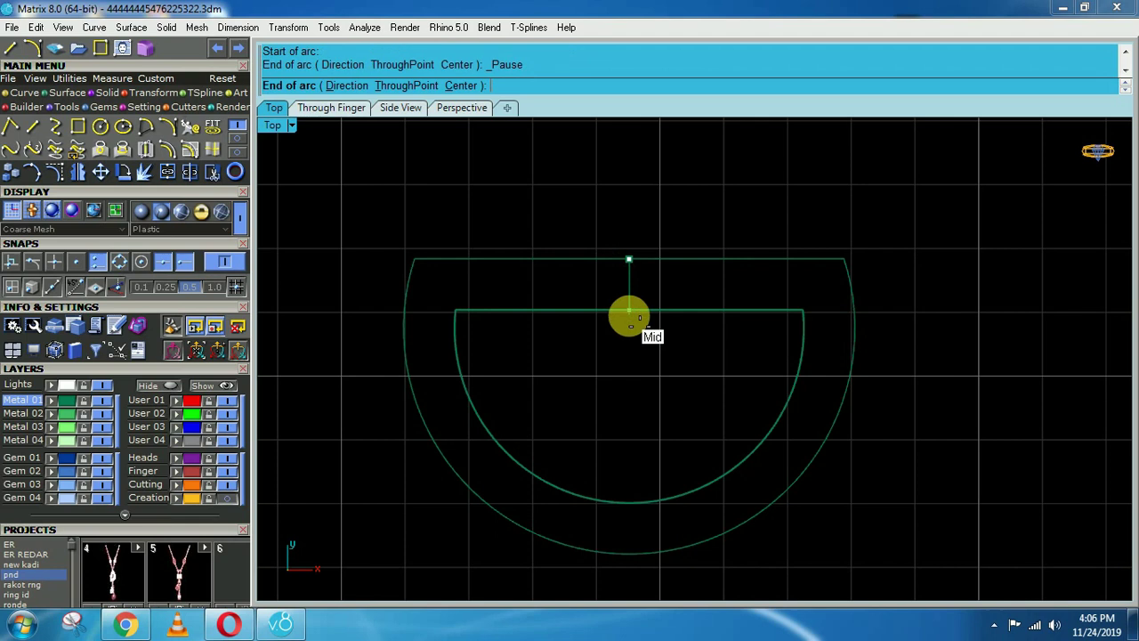
click(629, 313)
key(ctrl+F3)
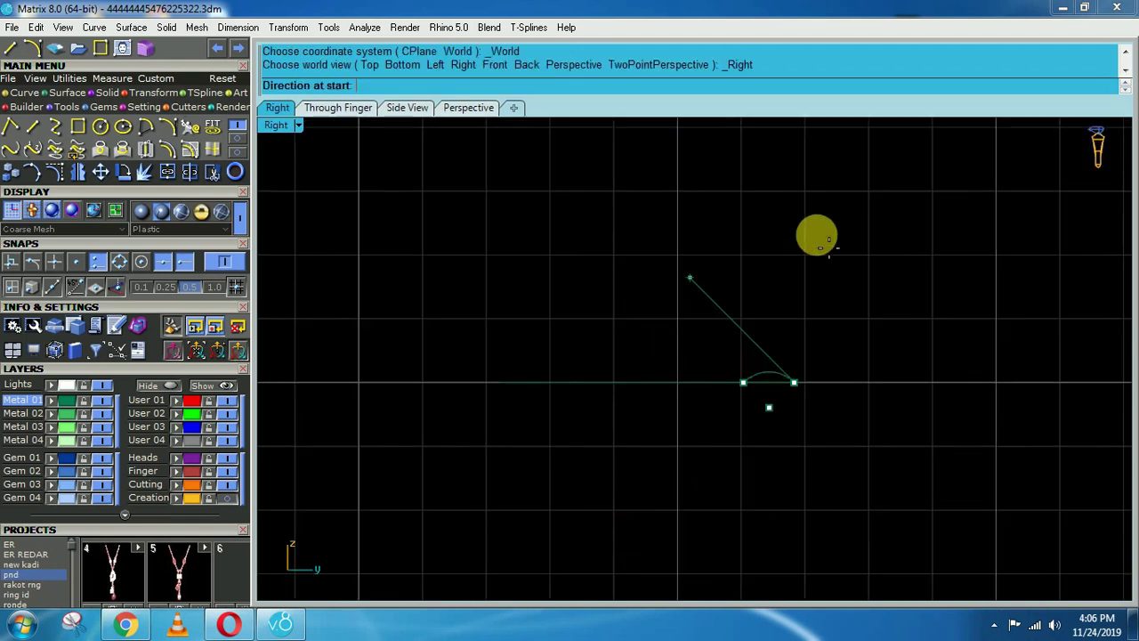
shift+click(811, 254)
- Flatten the arc profile by deleting its two upper corner control points
drag(792, 305, 758, 358)
scroll(817, 365, up, 3)
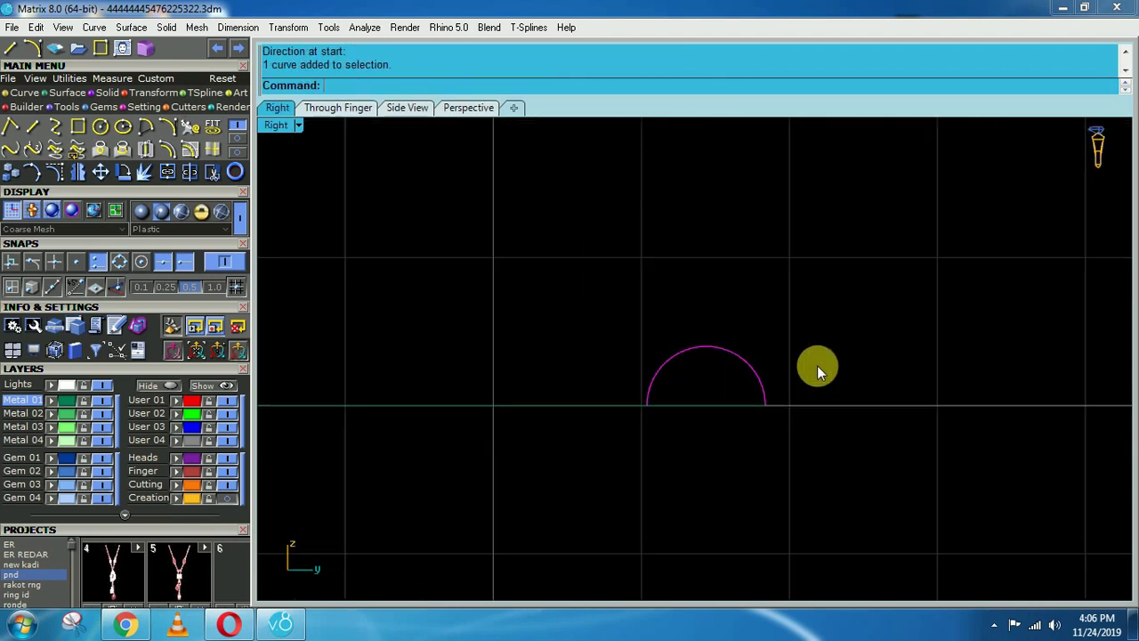
key(F10)
drag(596, 307, 656, 362)
shift+drag(753, 317, 800, 383)
key(Delete)
key(F11)
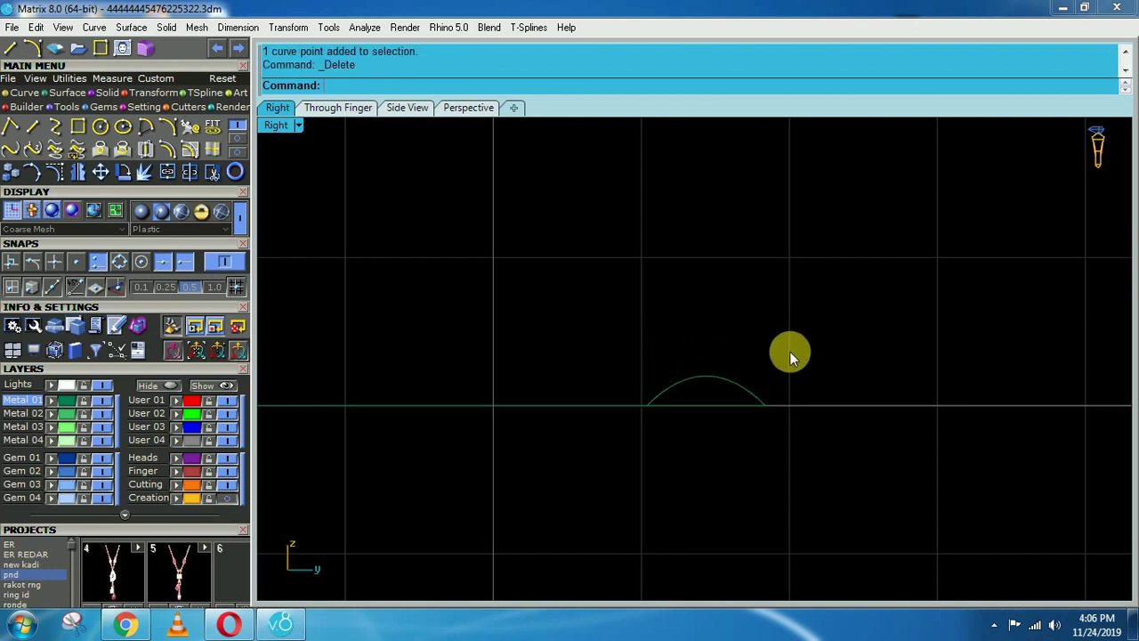
- Sweep the flattened arc profile along the outer and inner D curves with Sweep2
key(ctrl+F1)
scroll(749, 347, down, 3)
click(757, 322)
shift+click(763, 375)
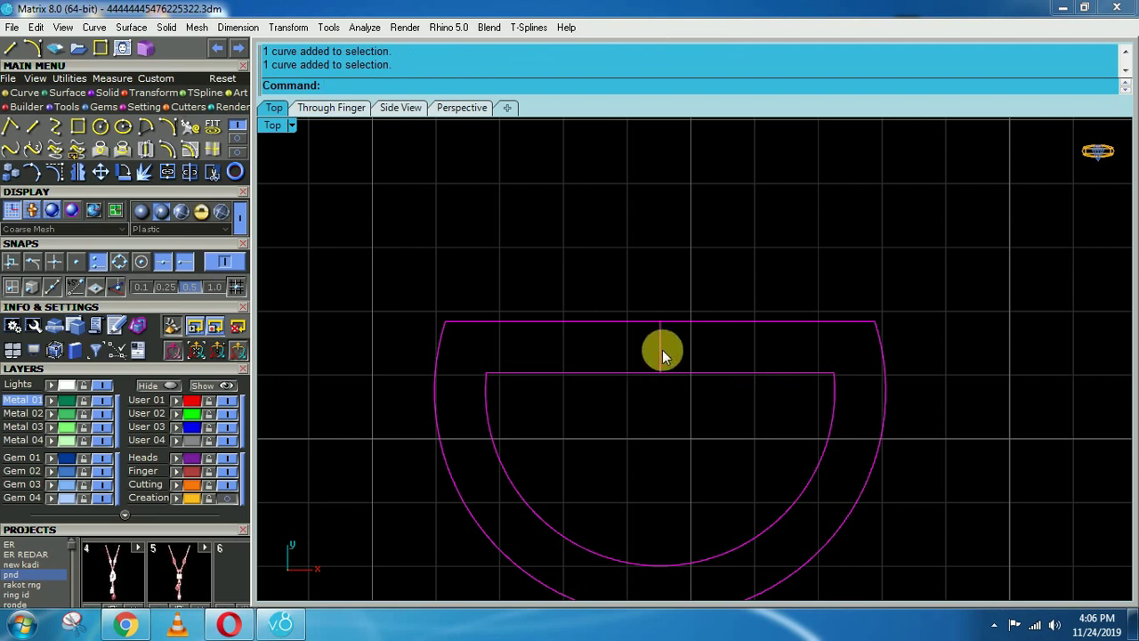
text(s2)
key(Return)
key(Return)
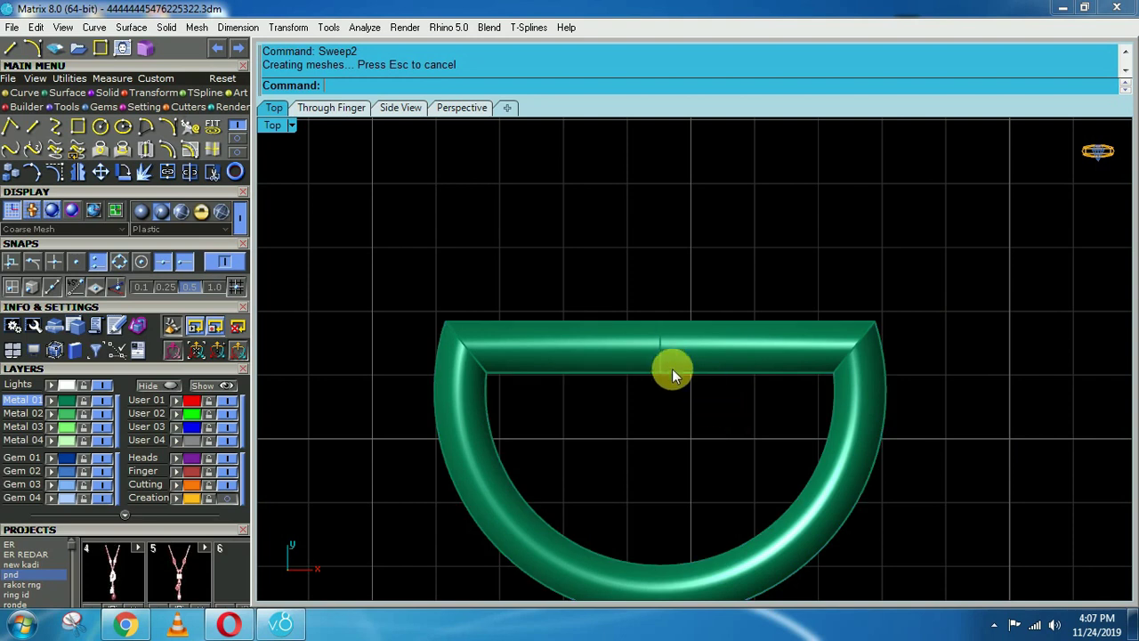
- Check the swept D-ring from an angle and delete all three construction curves
click(663, 356)
click(713, 426)
right_drag(744, 431, 681, 418)
ctrl+shift+right_drag(883, 448, 584, 211)
key(F1)
right_drag(689, 421, 691, 368)
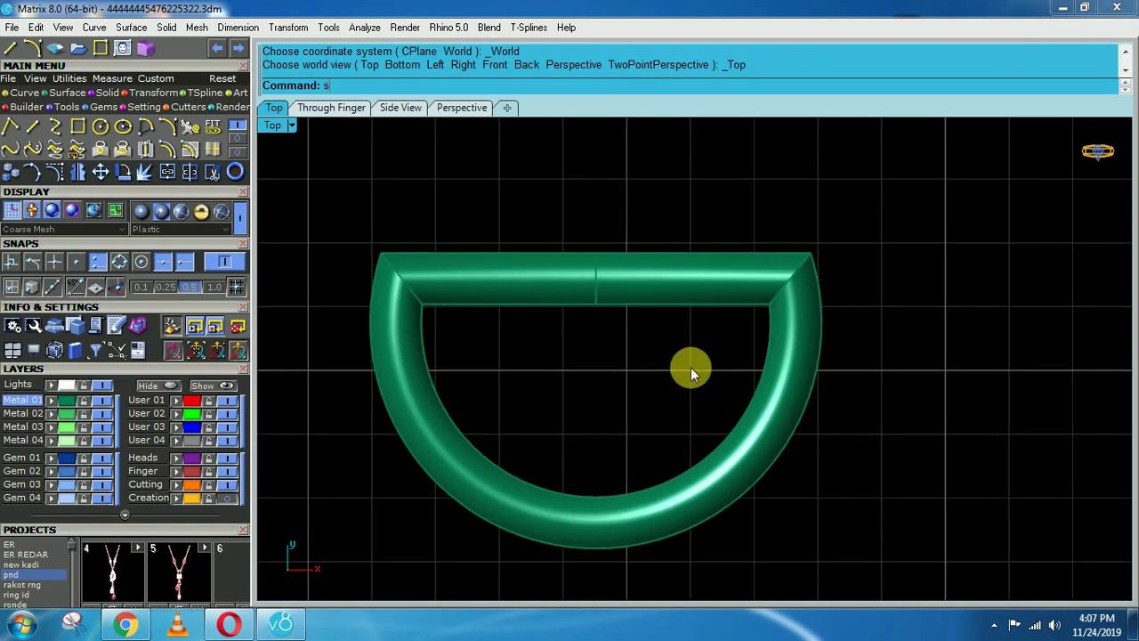
key(Return)
key(Delete)
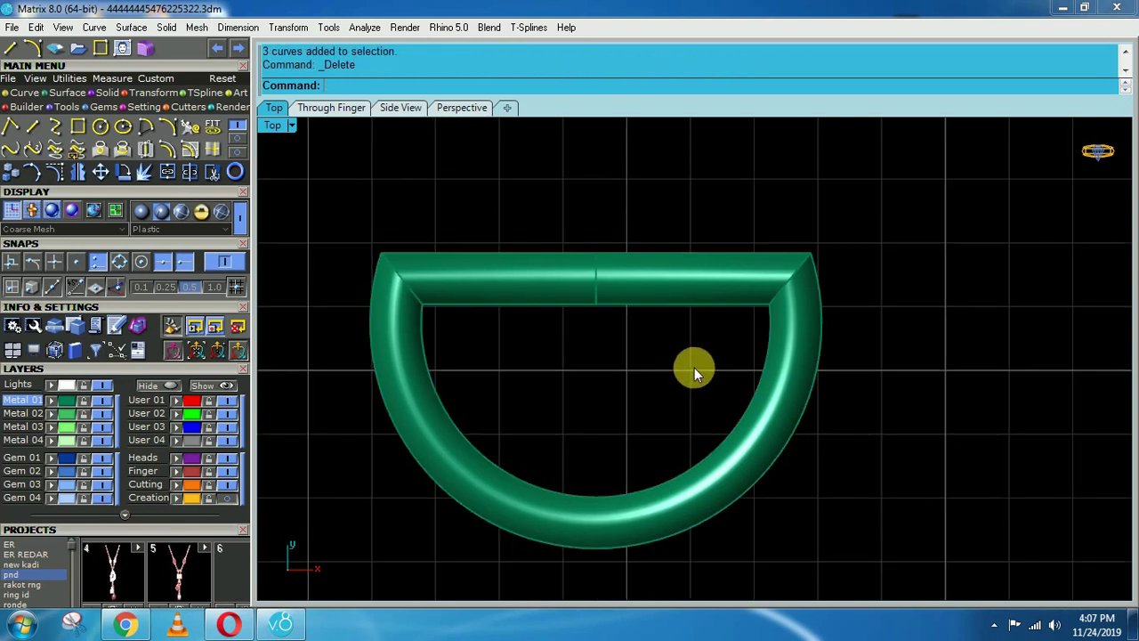
click(651, 285)
text(eee)
key(Return)
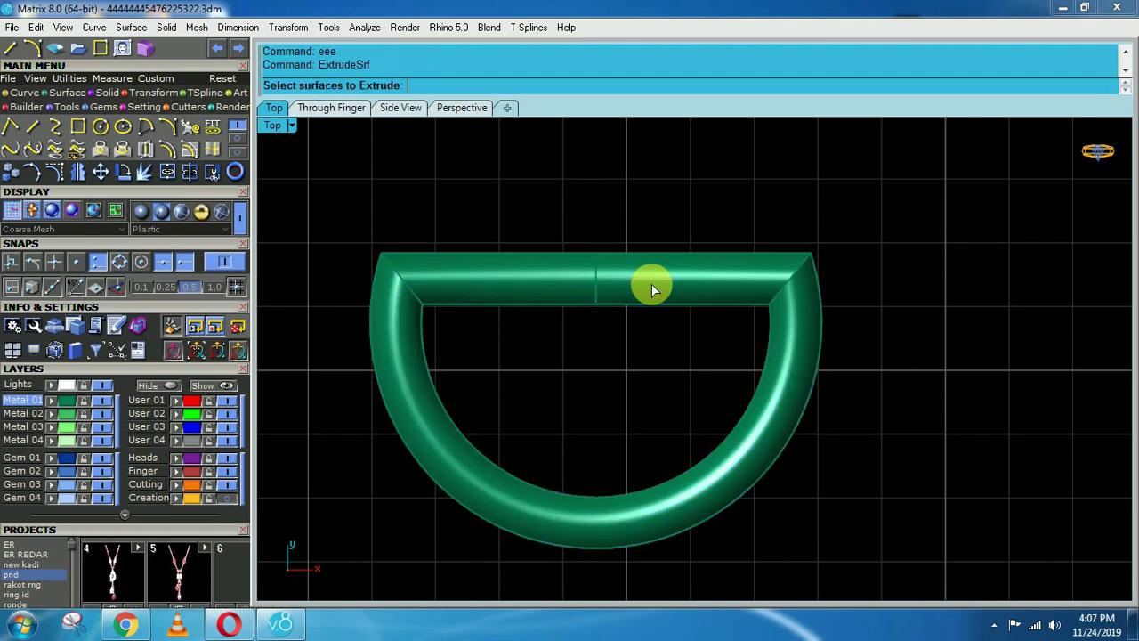
key(Escape)
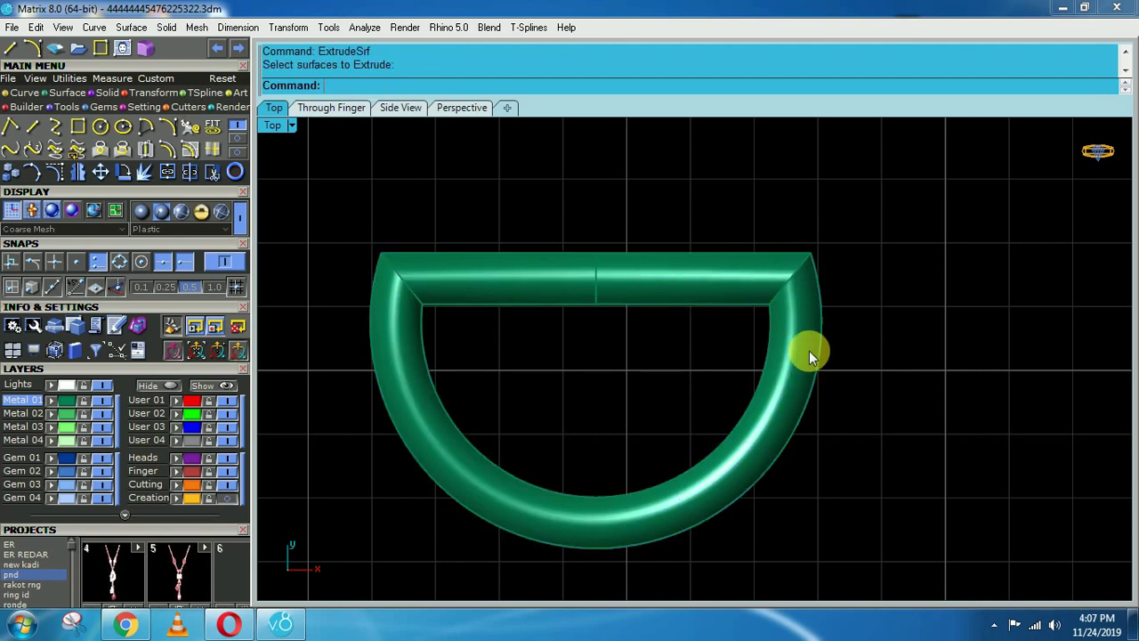
click(797, 336)
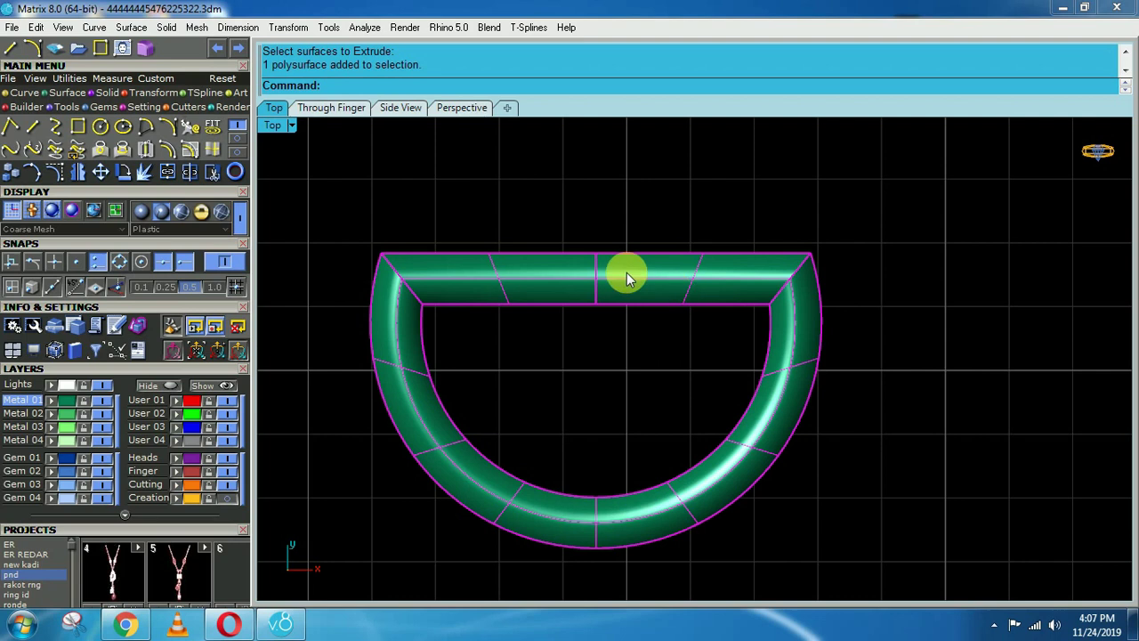
click(79, 93)
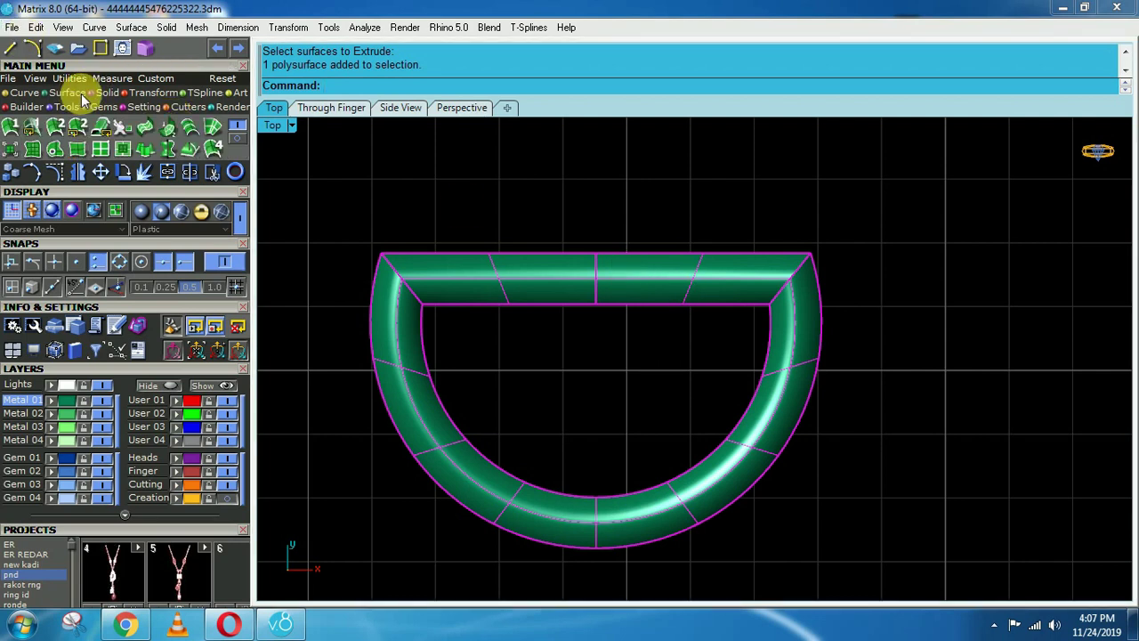
click(238, 138)
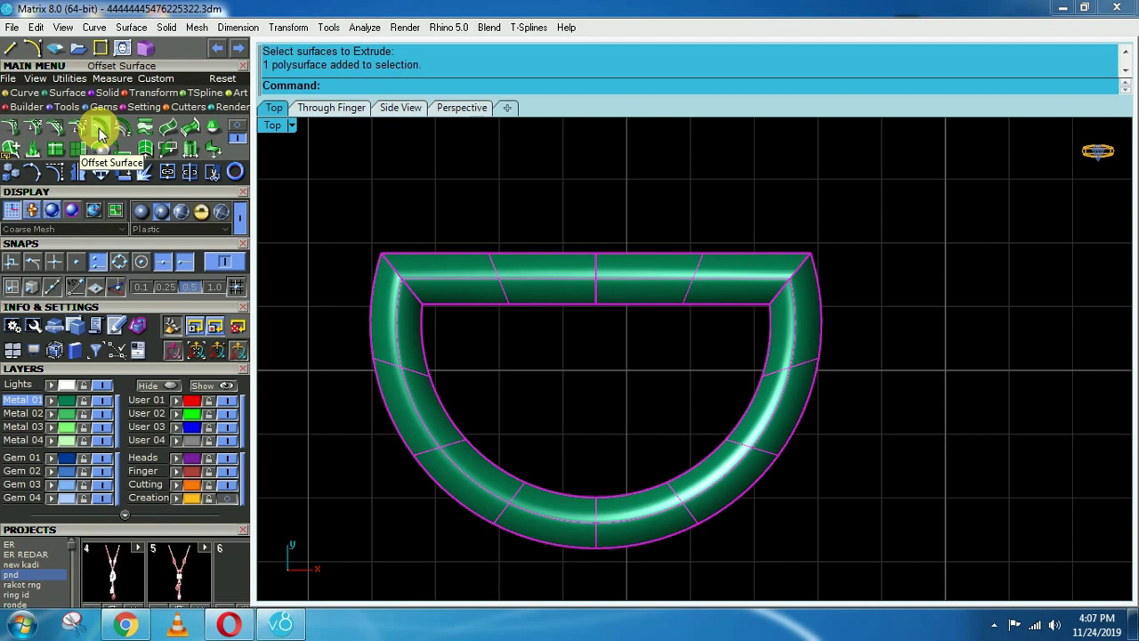
key(Escape)
- Try to offset the D-ring surface inward by 0.6 as a solid and undo the attempt
click(639, 288)
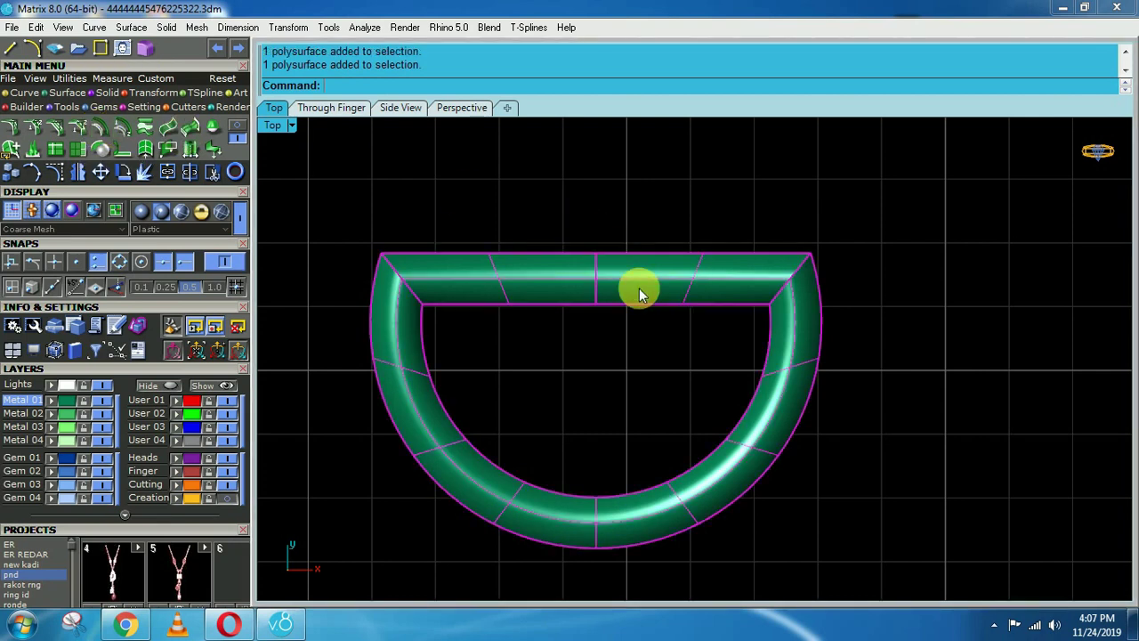
text(os)
key(Return)
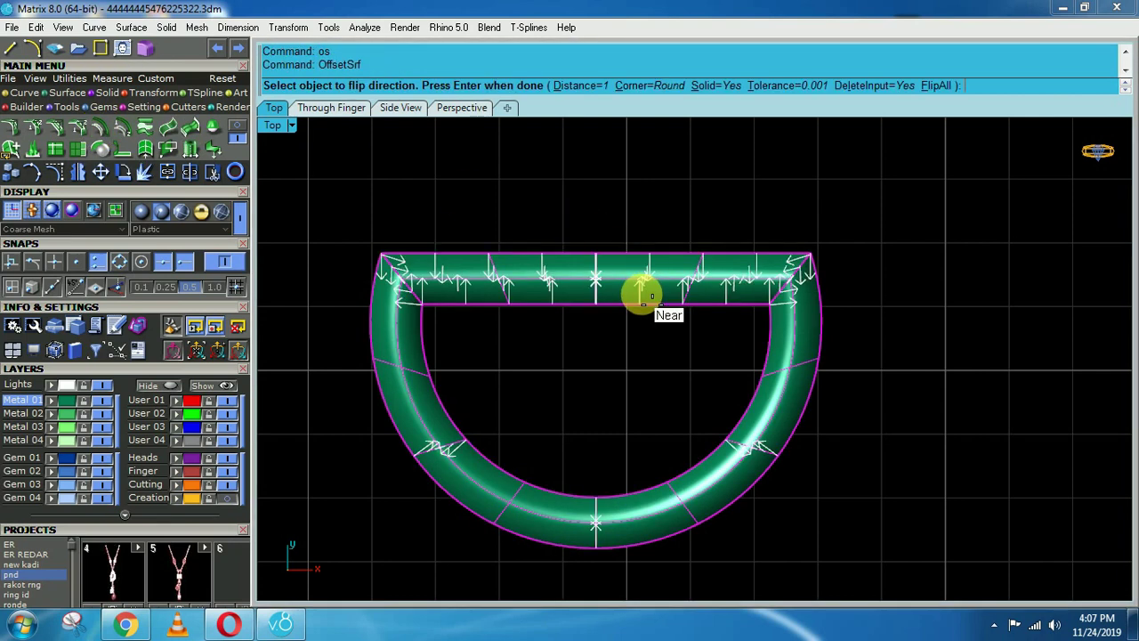
key(F2)
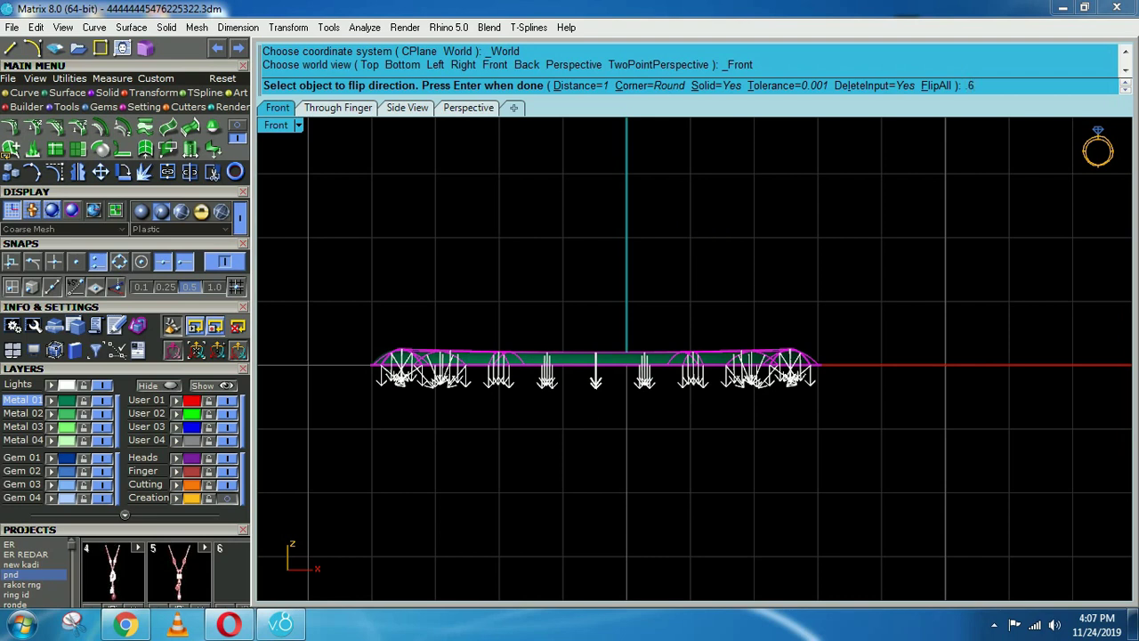
key(Return)
key(Return)
scroll(779, 405, up, 6)
scroll(778, 405, up, 2)
click(788, 452)
ctrl+shift+right_drag(787, 451, 796, 425)
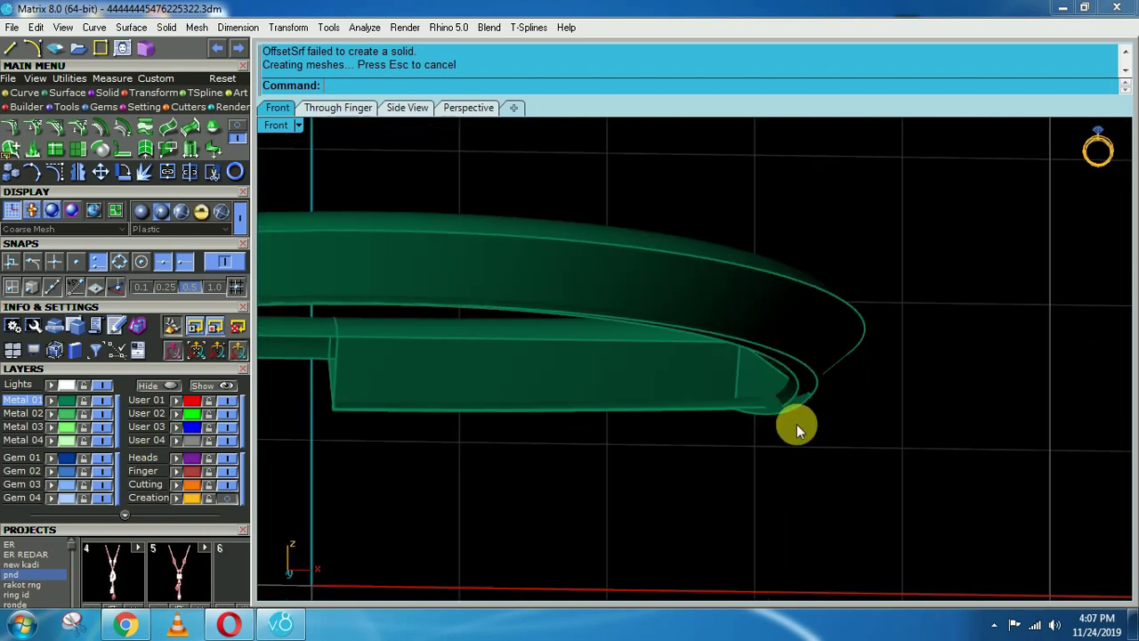
key(ctrl+z)
- Explode the D-ring polysurface into its separate surfaces
key(ctrl+F1)
click(698, 382)
scroll(589, 342, down, 7)
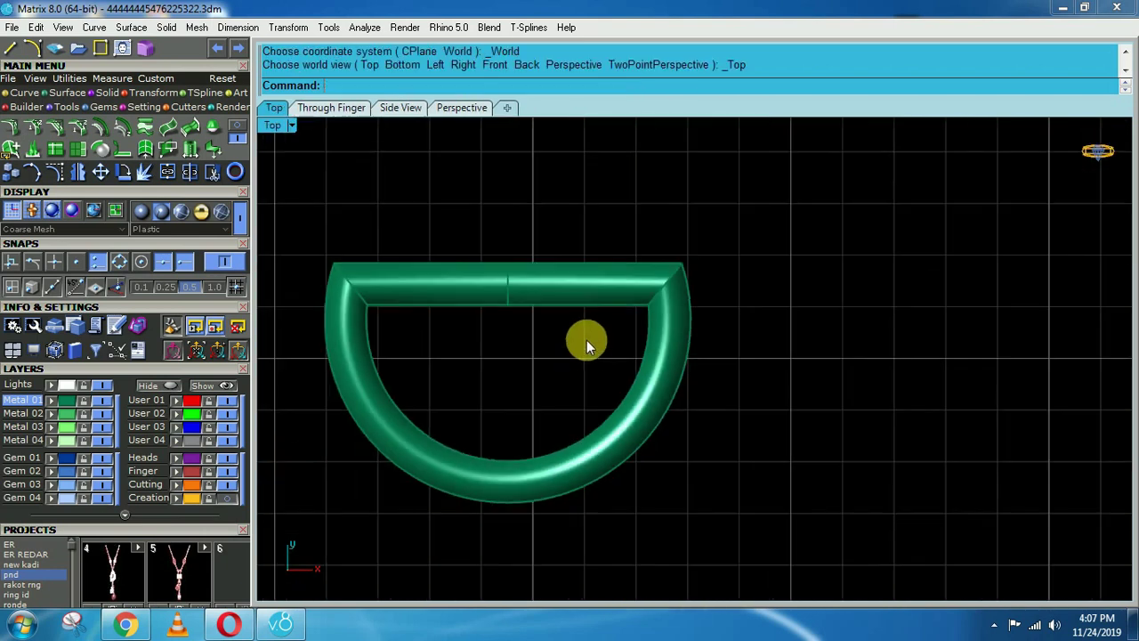
right_drag(553, 308, 615, 316)
click(619, 298)
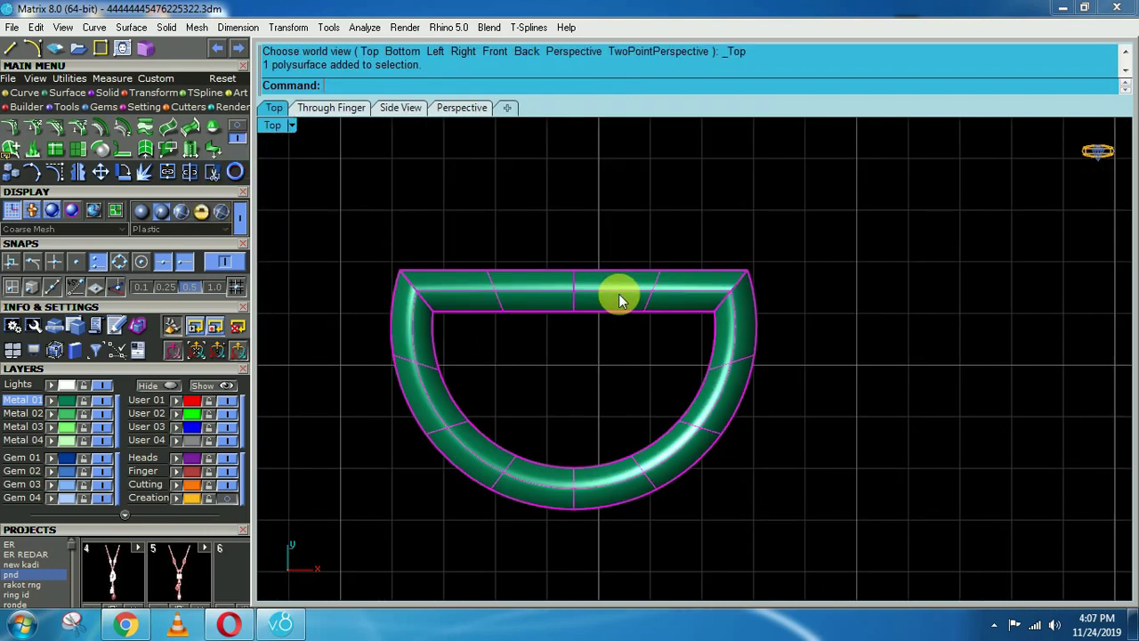
key(Escape)
click(619, 297)
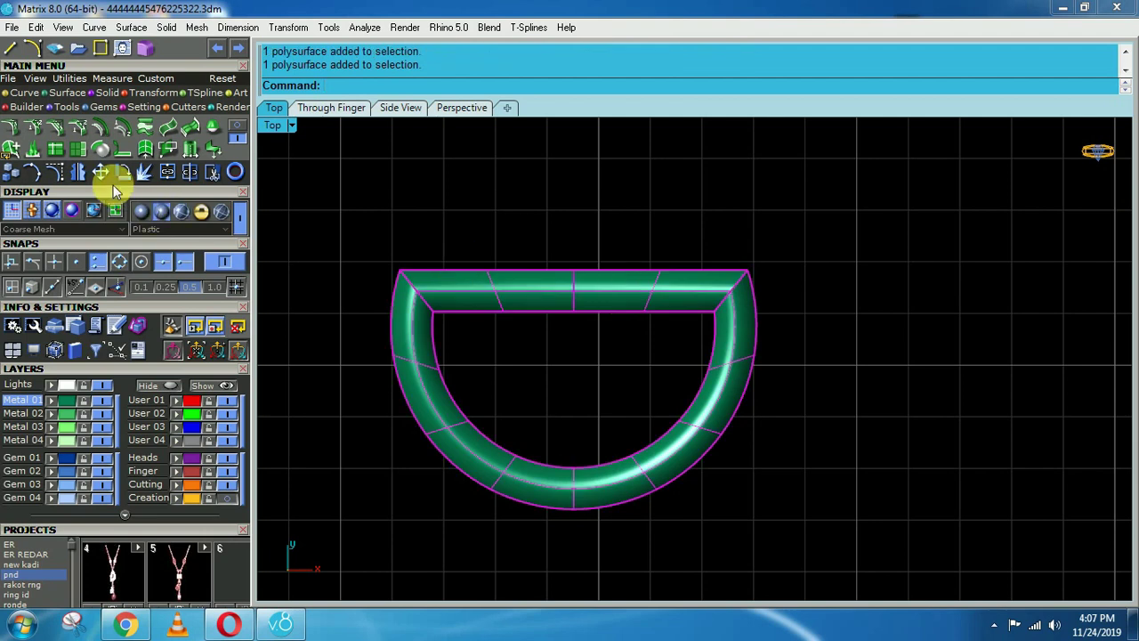
click(145, 172)
click(492, 289)
key(Escape)
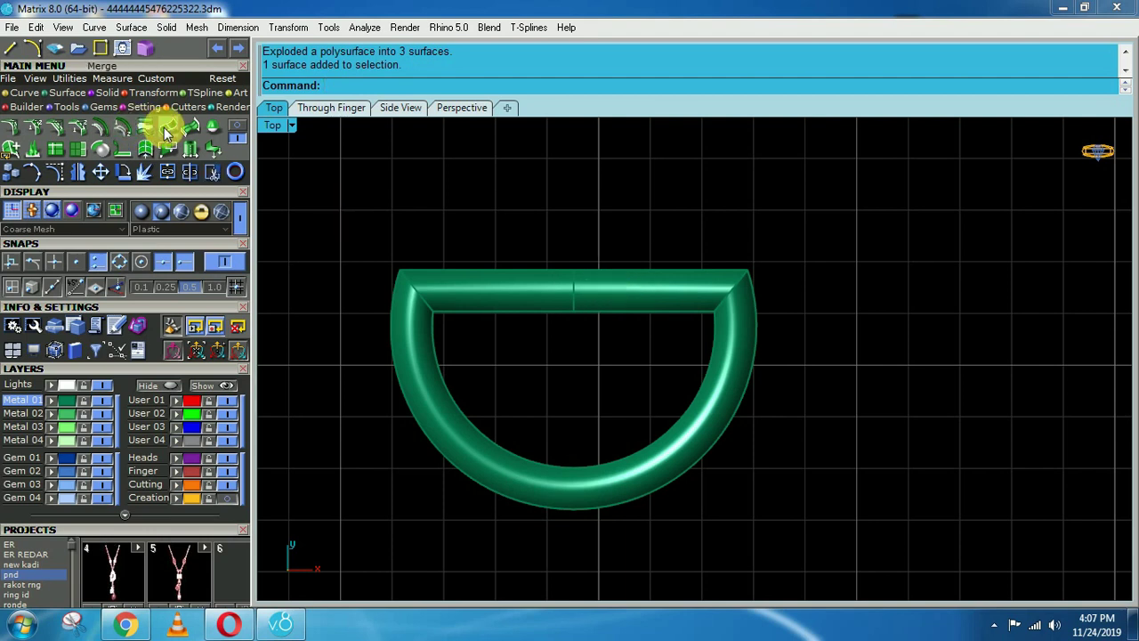
- Merge the two halves of the D-ring's straight bar into one surface with smooth merging
click(166, 127)
click(624, 296)
click(525, 296)
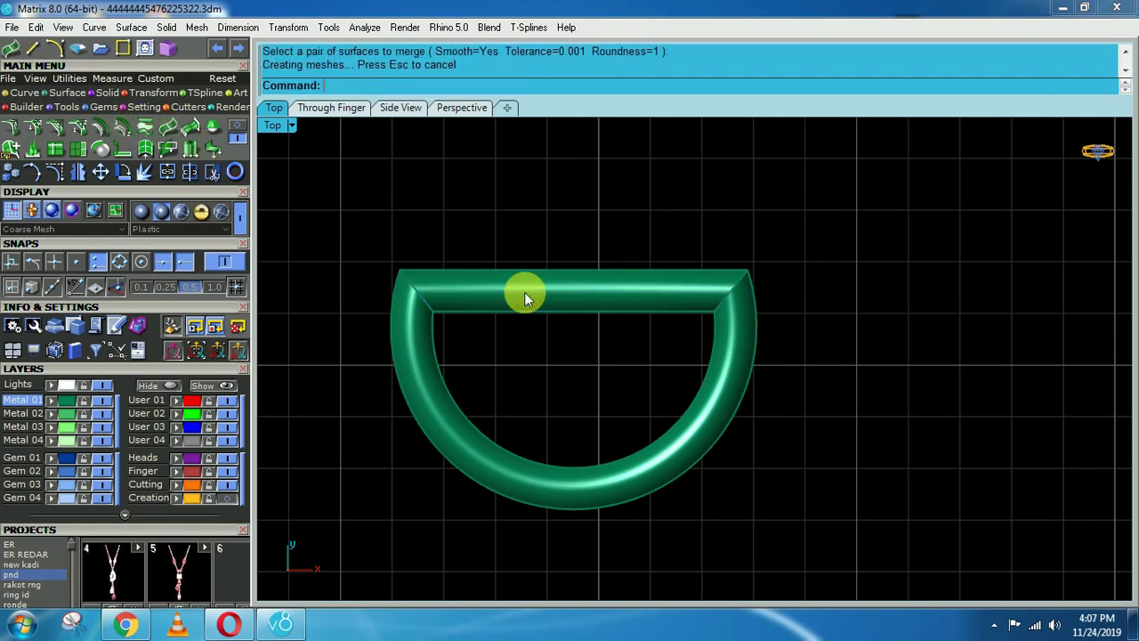
- Merge the straight bar with the curved section at the D-ring's left corner using smooth merging
click(165, 125)
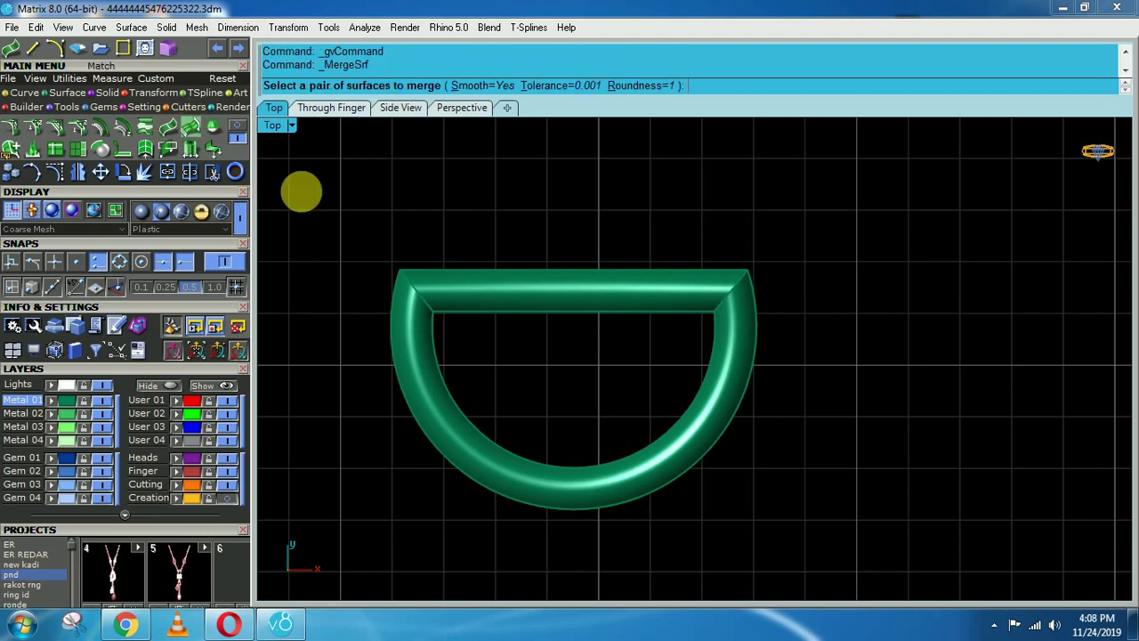
click(460, 291)
click(413, 340)
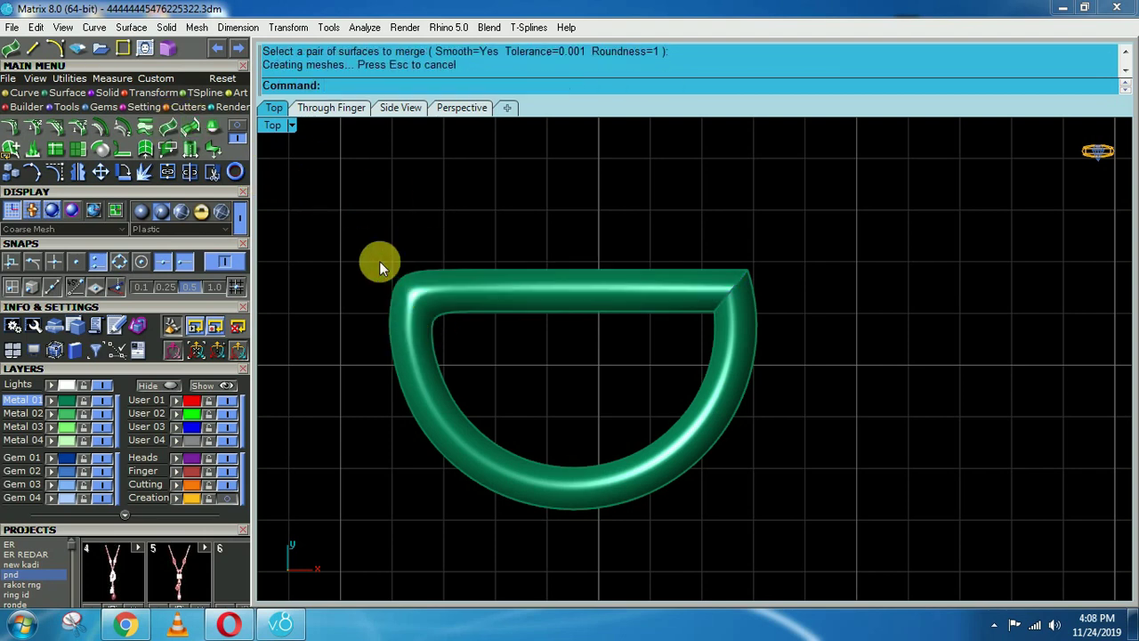
- Try to merge the straight bar and curved section at the D-ring's right corner and inspect the shape
click(169, 132)
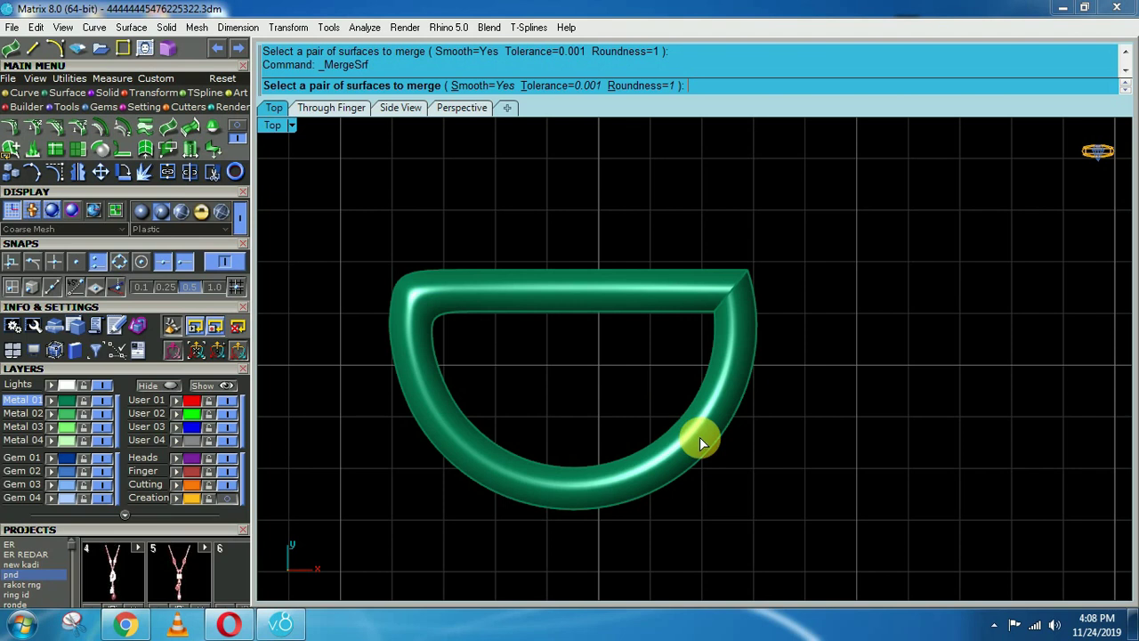
click(735, 376)
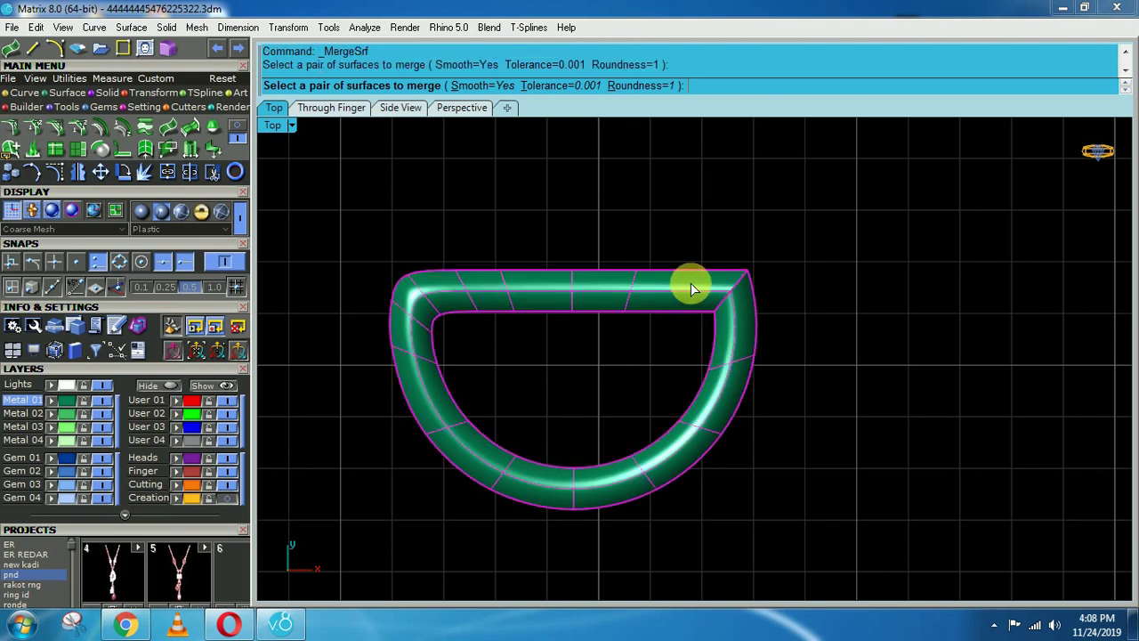
click(691, 284)
right_click(742, 327)
click(743, 328)
click(710, 294)
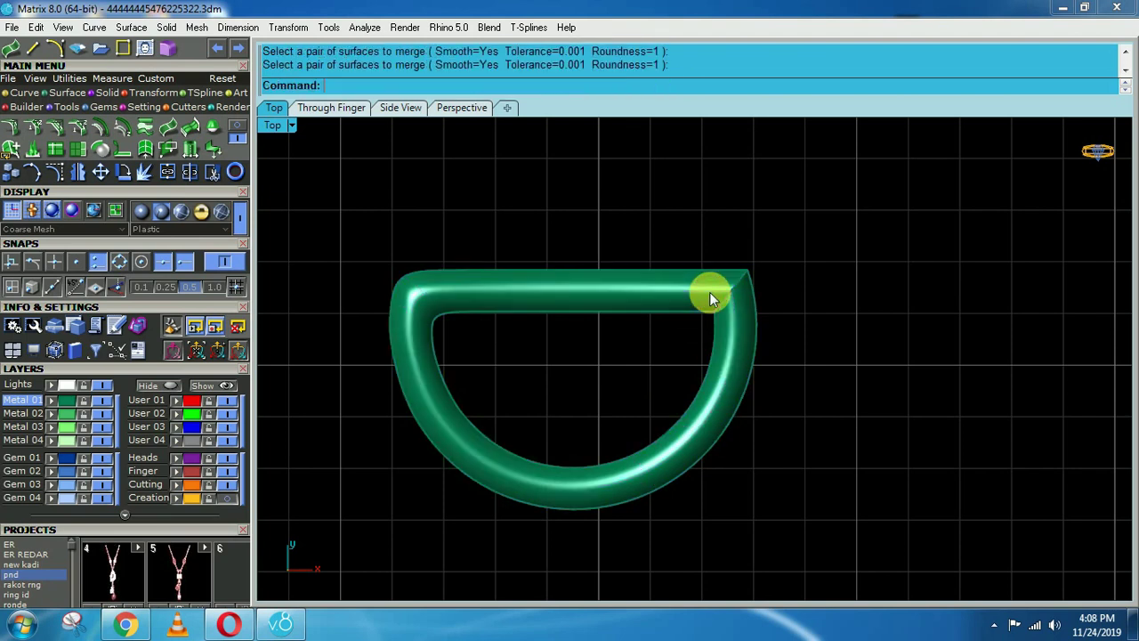
scroll(711, 292, down, 5)
ctrl+shift+right_drag(823, 400, 742, 285)
key(ctrl+F1)
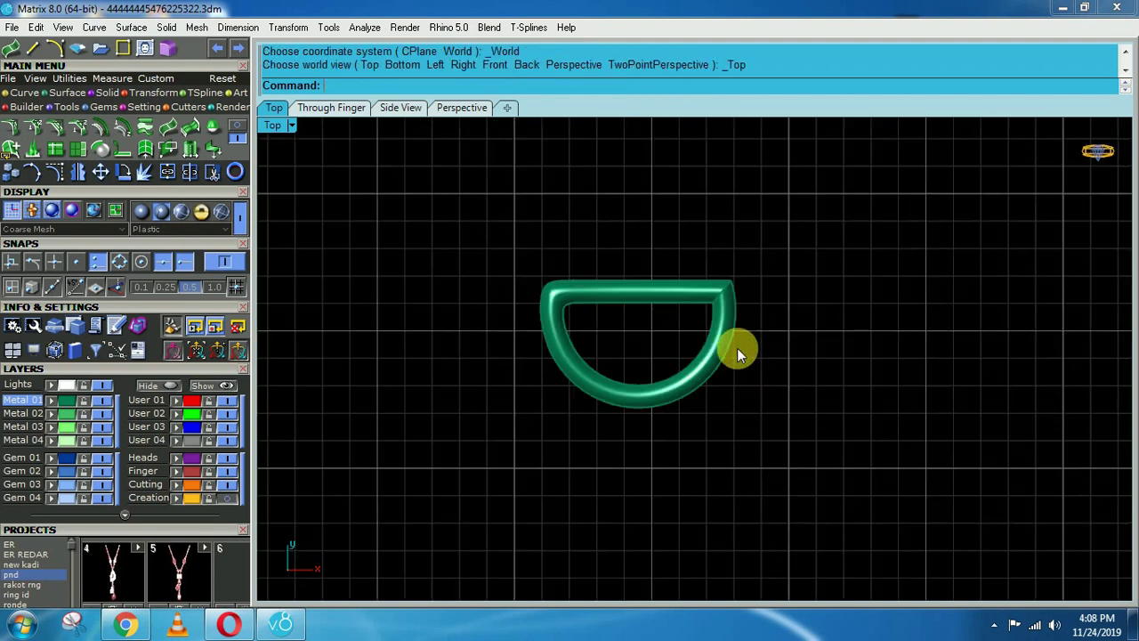
scroll(666, 293, up, 3)
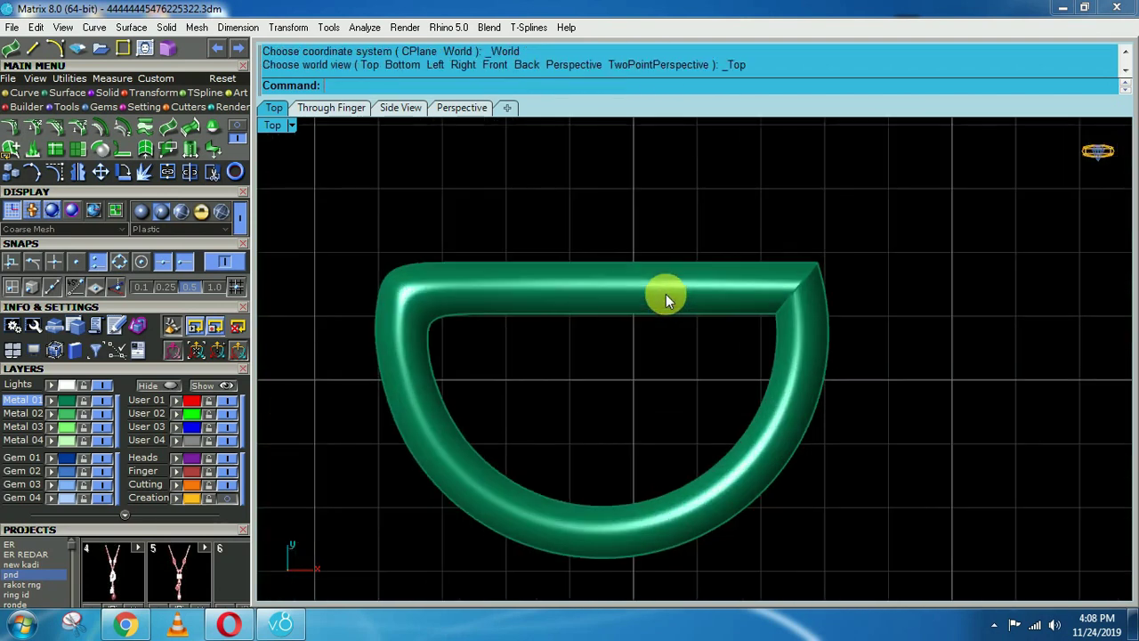
- Undo the left-corner surface merge and the accidental drag of the curved section
key(ctrl+z)
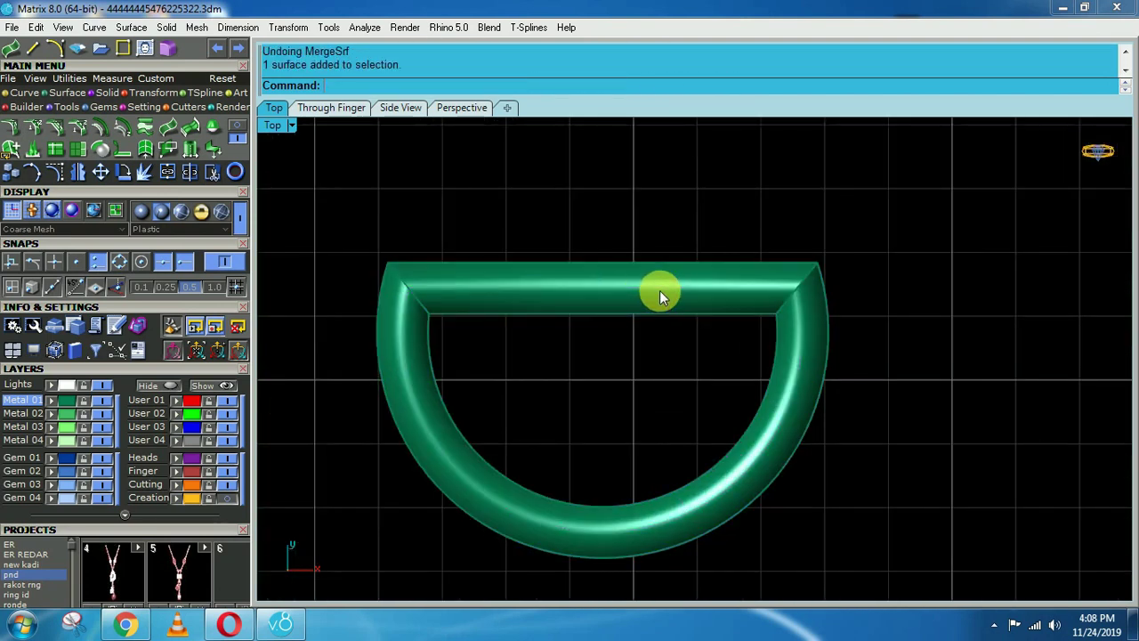
drag(795, 378, 814, 402)
key(ctrl+z)
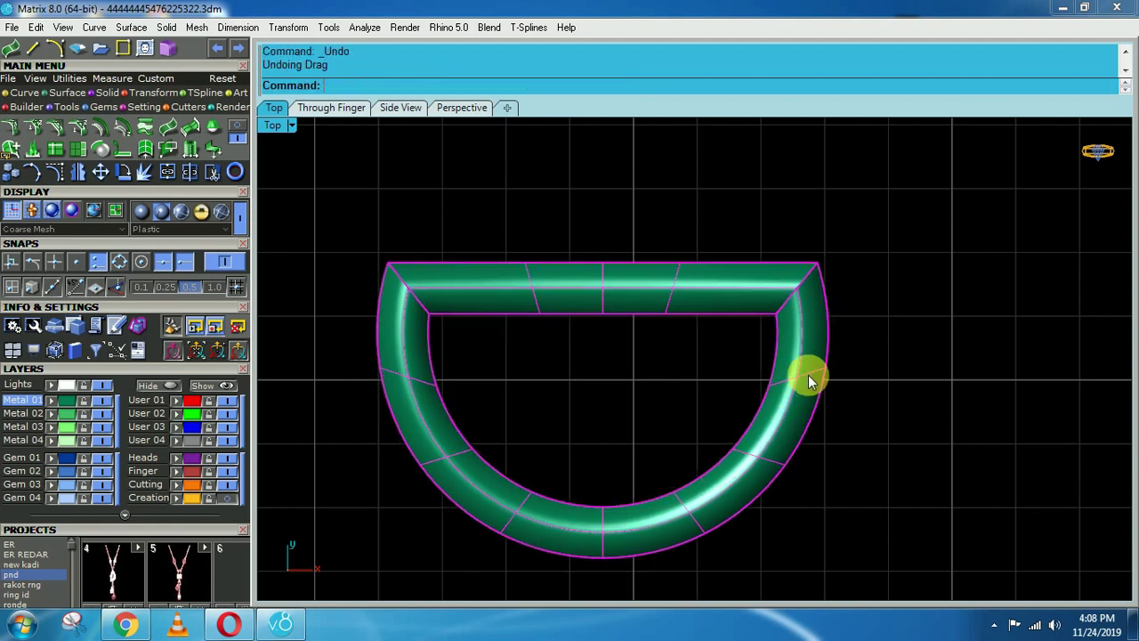
- Extrude the D-ring's curved section and straight bar downward as solids, and delete the original surfaces
click(806, 371)
shift+click(735, 297)
text(eee)
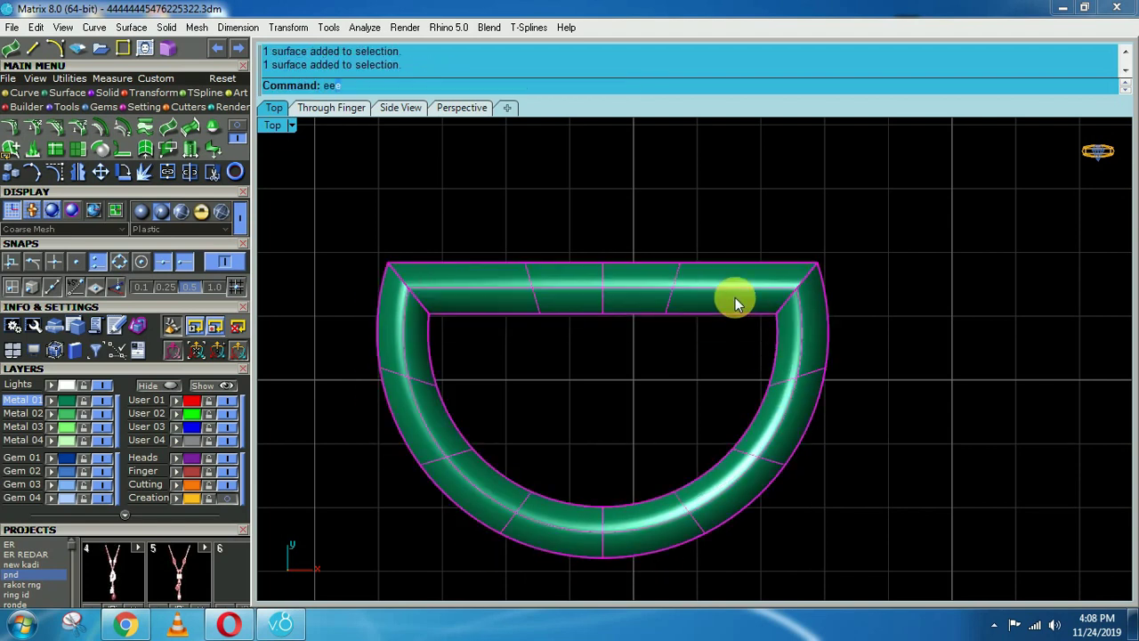
key(Return)
key(ctrl+F2)
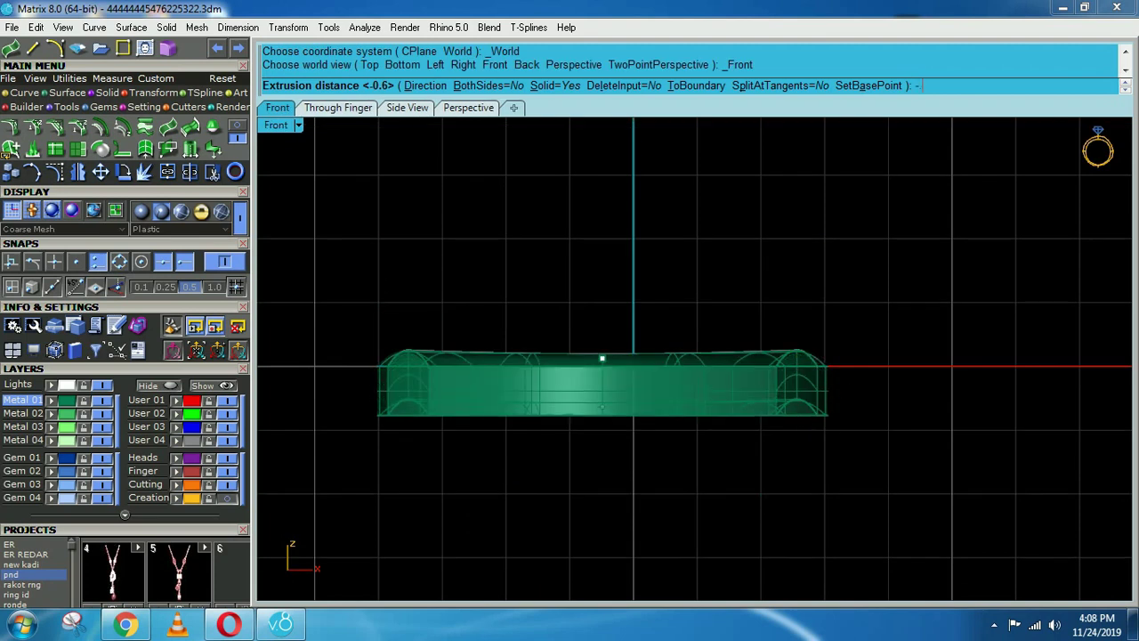
key(Return)
key(Delete)
ctrl+shift+right_drag(682, 443, 628, 348)
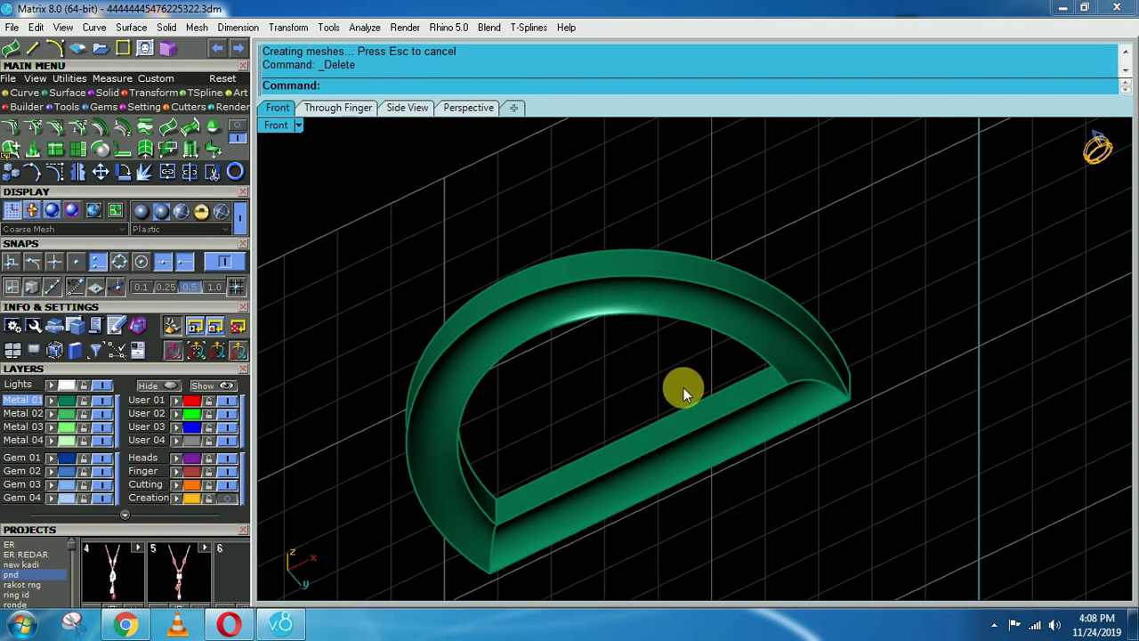
- Group the two solid pieces of the D-ring
key(ctrl+F1)
right_drag(697, 418, 660, 437)
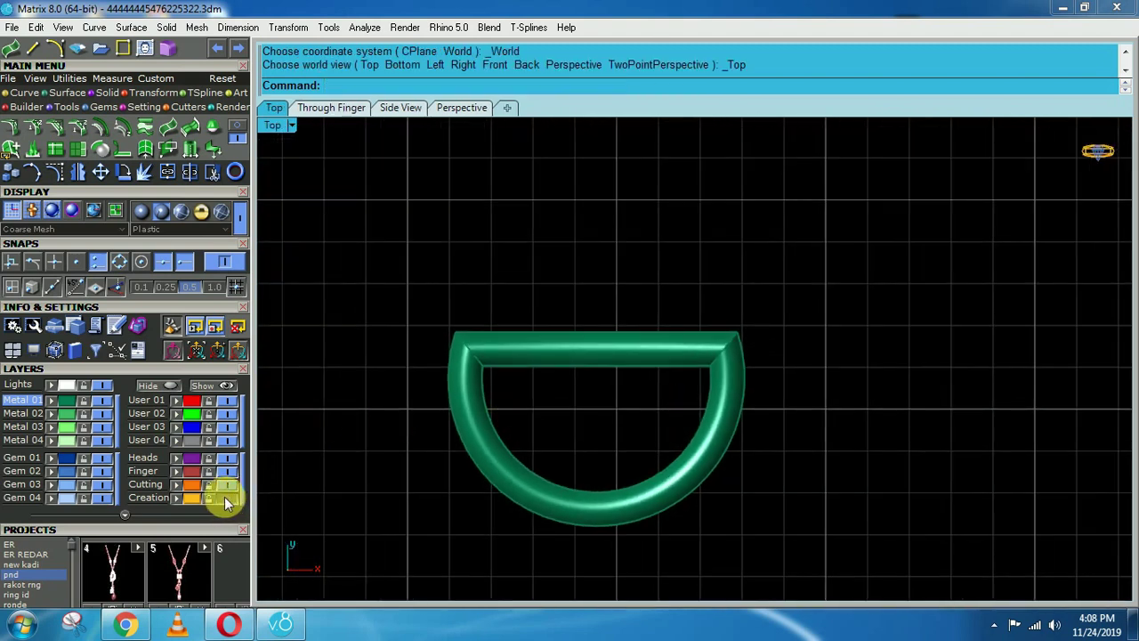
drag(1010, 241, 298, 591)
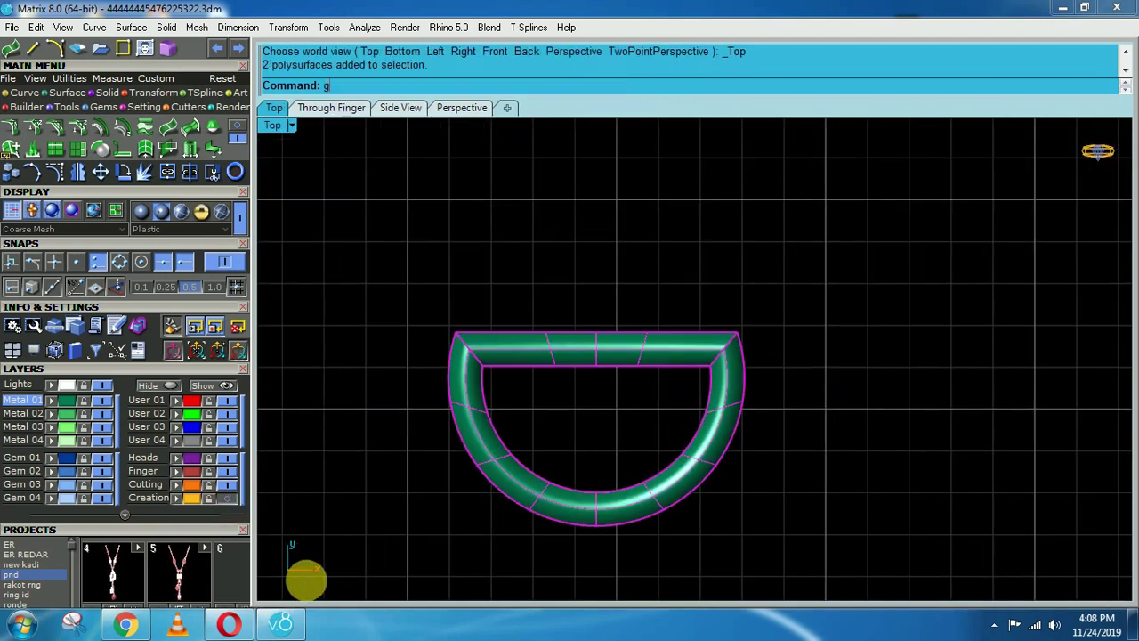
key(Return)
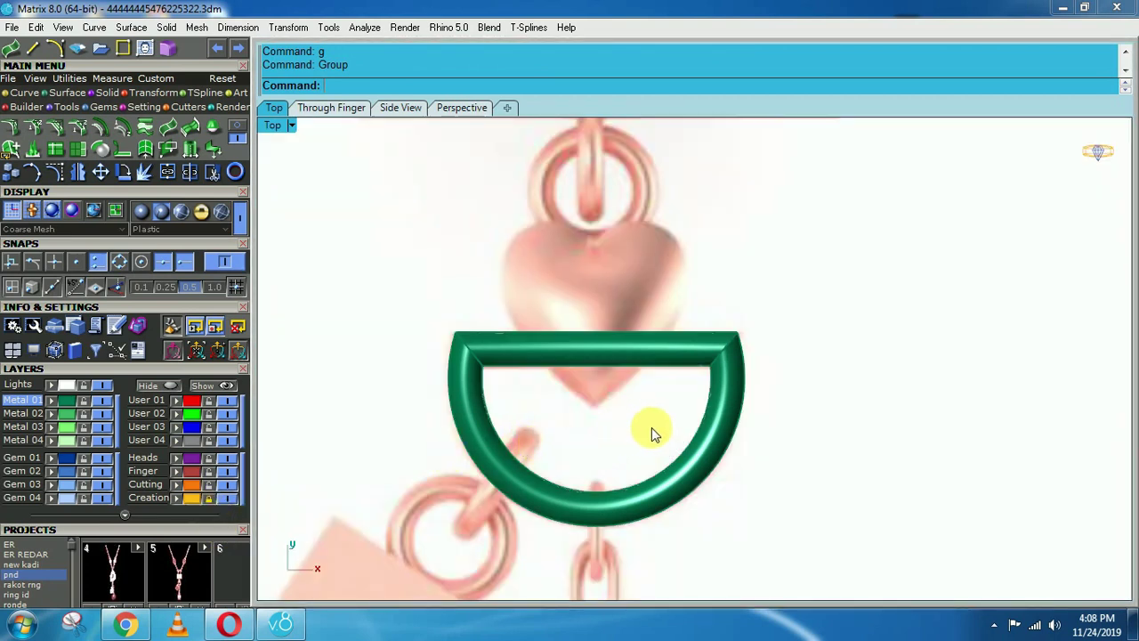
- Unhide all hidden pendant parts and inspect how the heart sits over the D-ring from an oblique view
key(ctrl+alt+h)
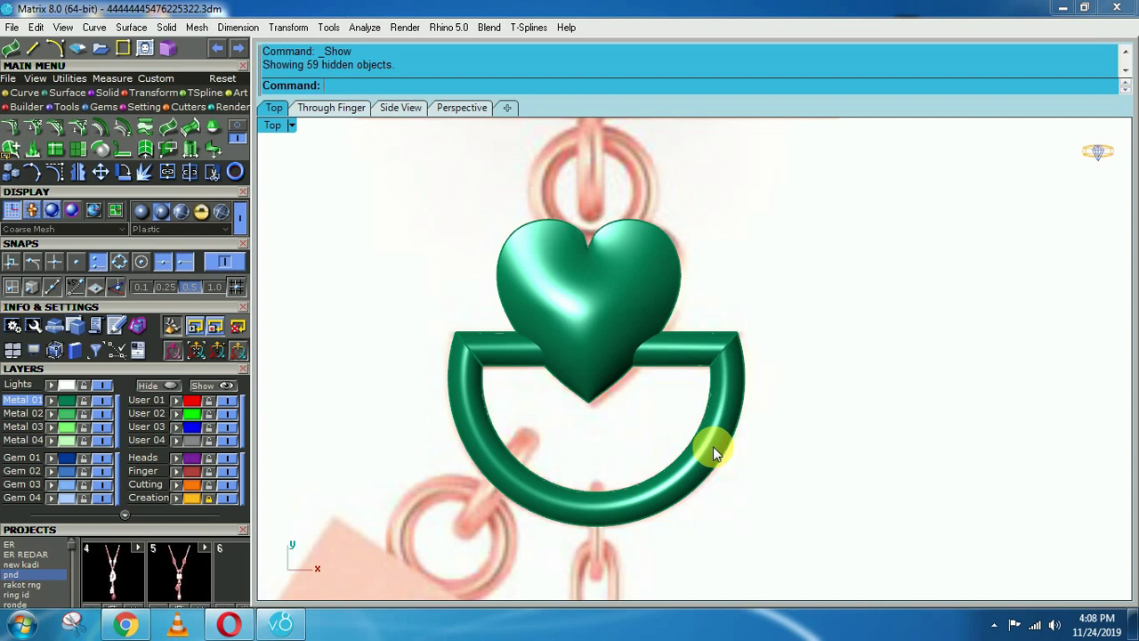
scroll(710, 449, down, 5)
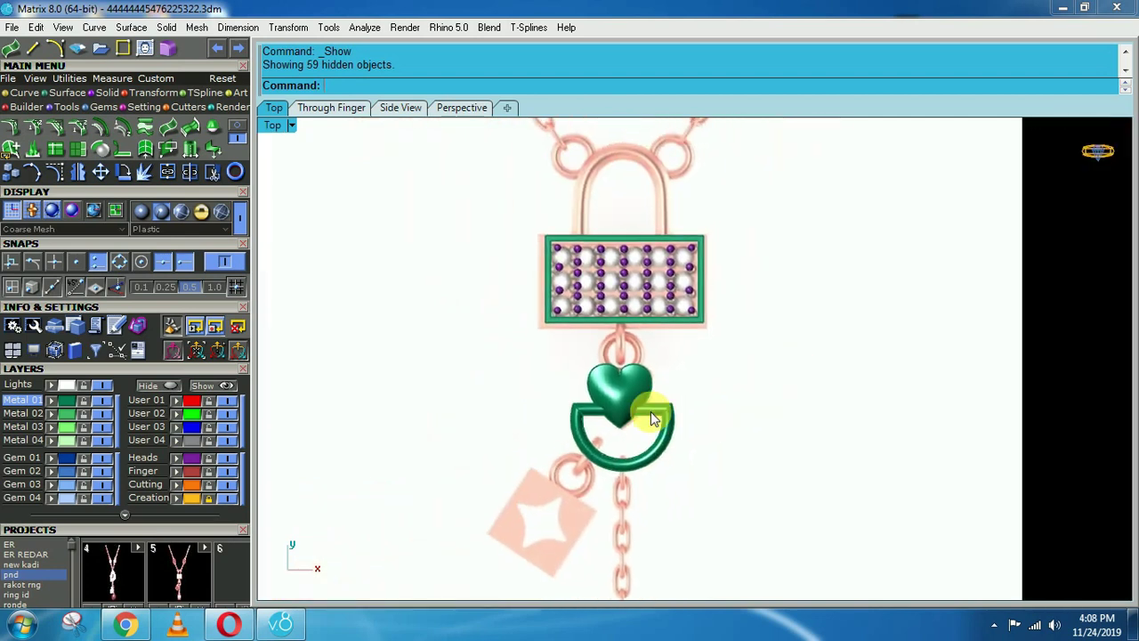
scroll(652, 419, up, 2)
scroll(659, 418, up, 4)
right_drag(746, 465, 631, 371)
right_drag(682, 447, 621, 405)
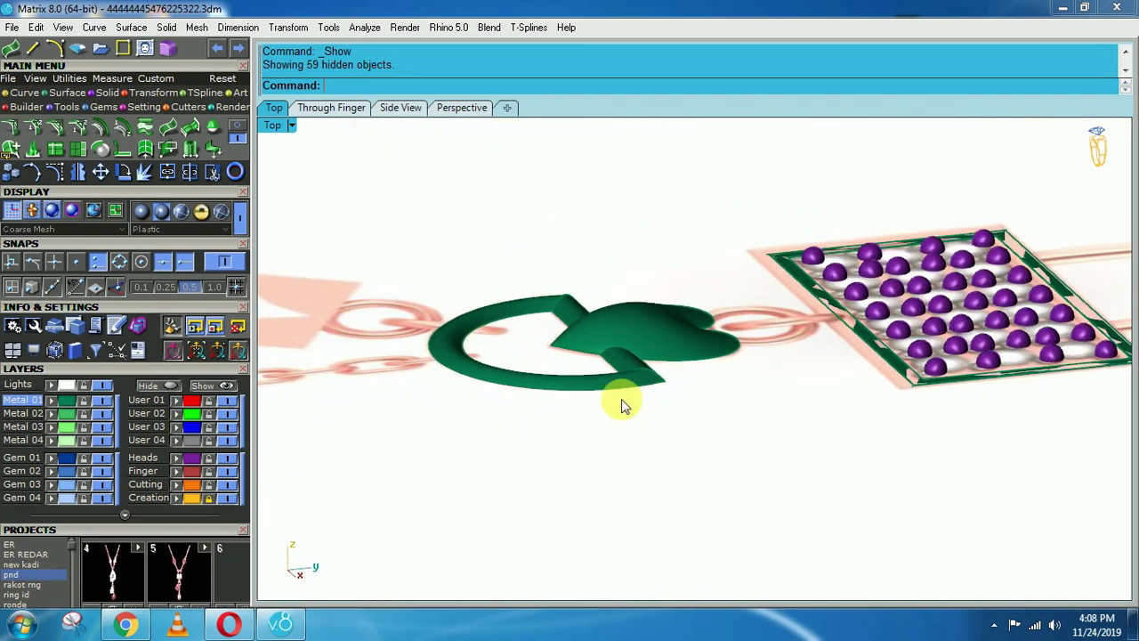
- Move the reference image plane vertically down beneath the pendant parts so it no longer cuts through them
key(ctrl+F1)
scroll(497, 435, down, 6)
right_drag(374, 554, 401, 494)
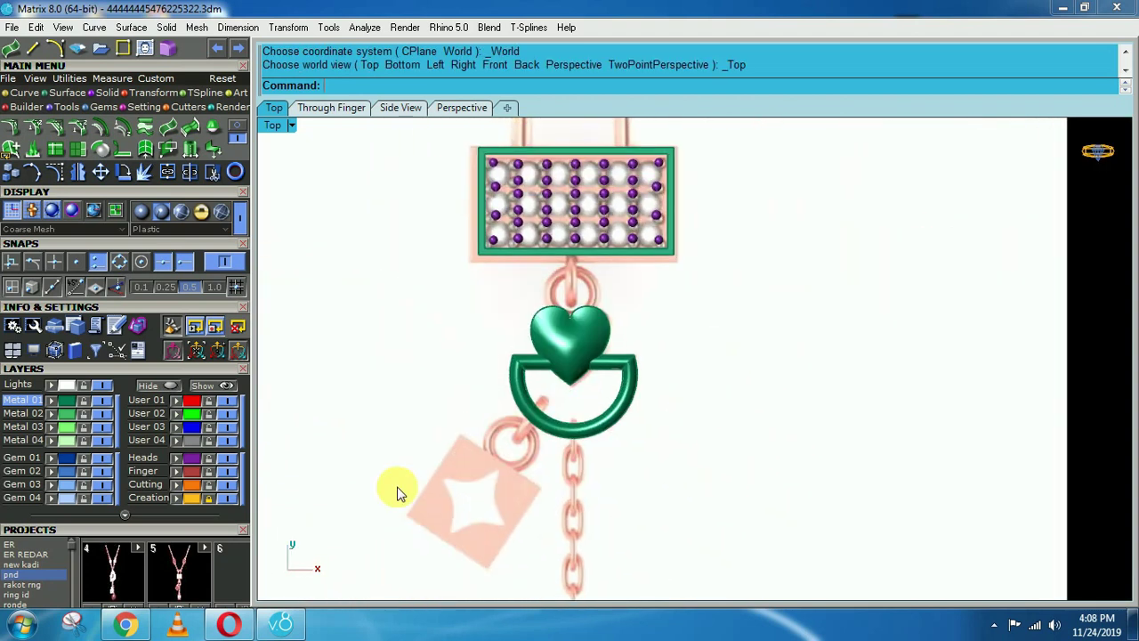
click(465, 515)
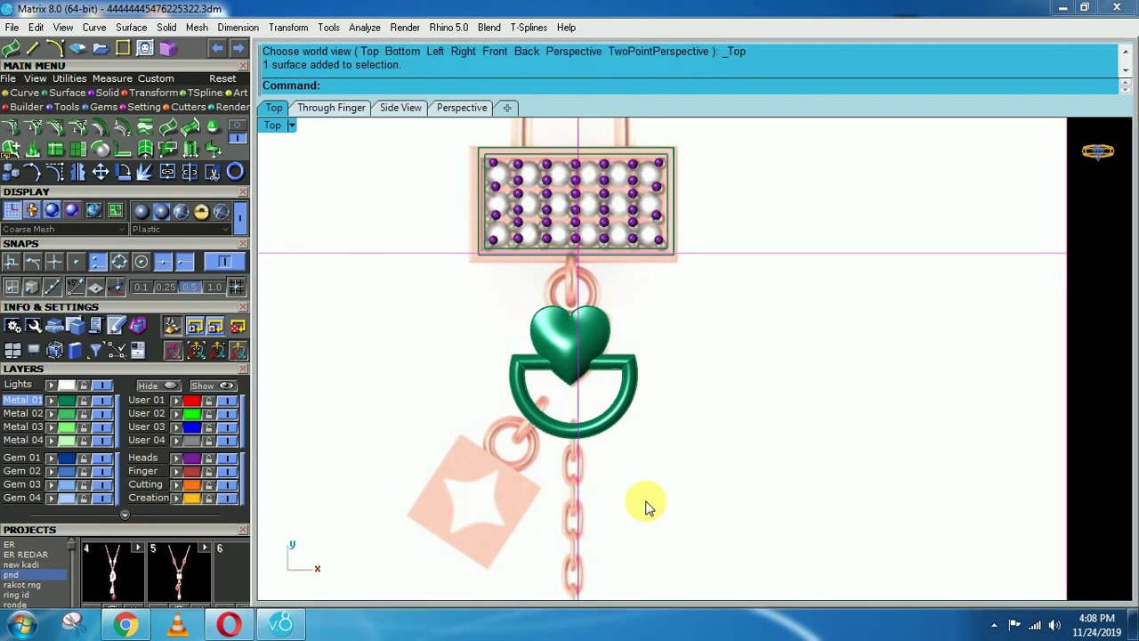
key(ctrl+F2)
text(m)
key(Return)
click(747, 264)
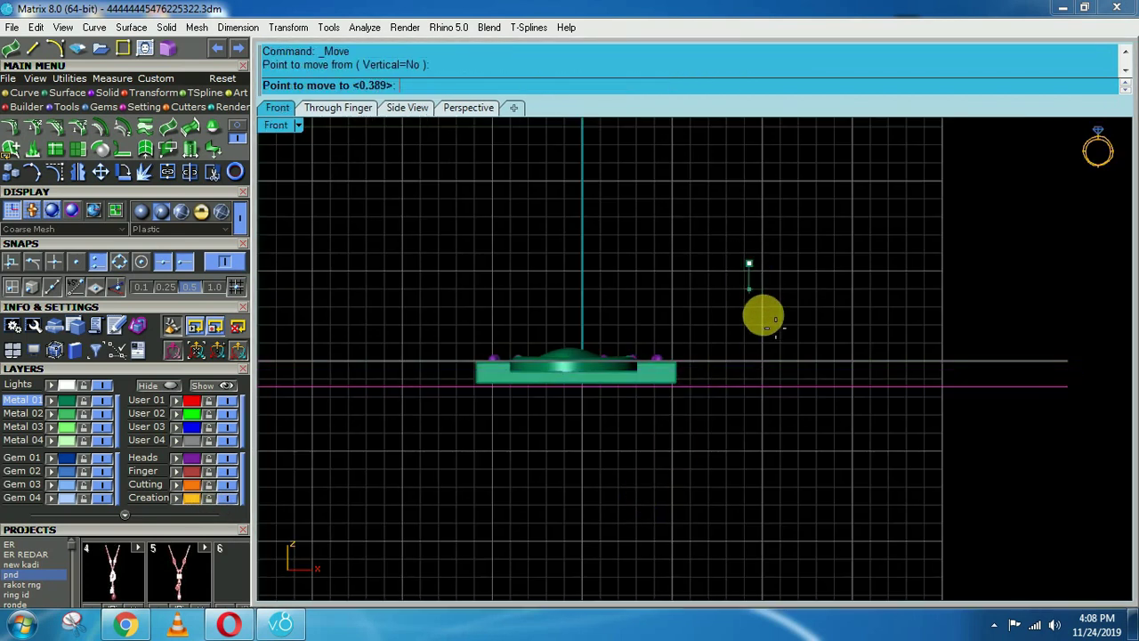
click(766, 319)
key(ctrl+F1)
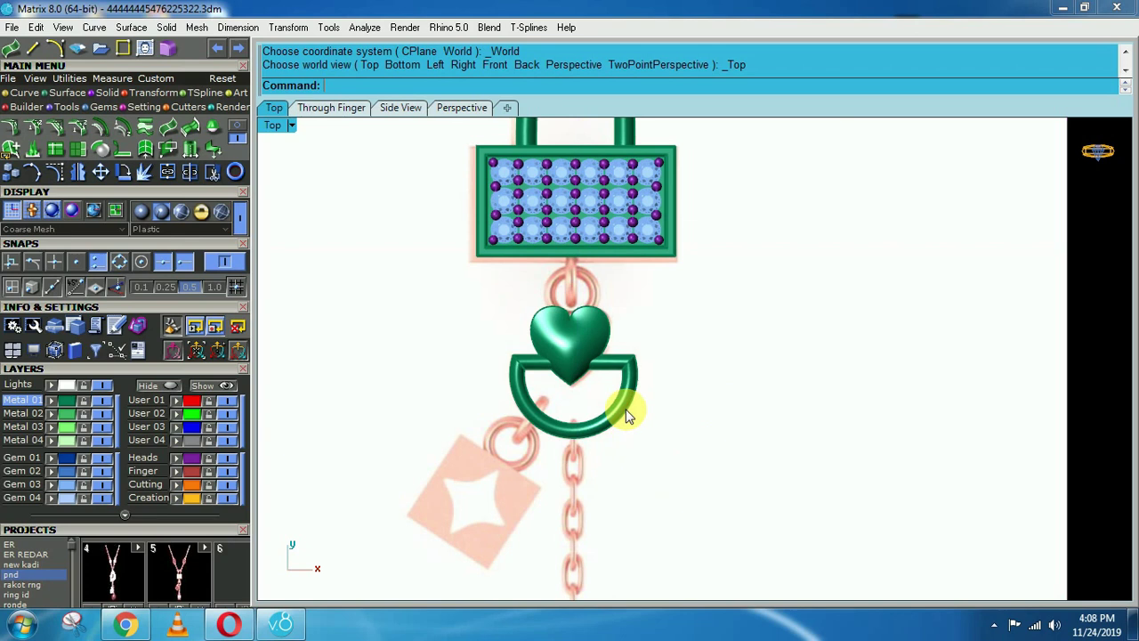
- Lower the D-ring group vertically in the side view so it sits deeper beneath the domed heart
scroll(626, 414, up, 3)
click(630, 409)
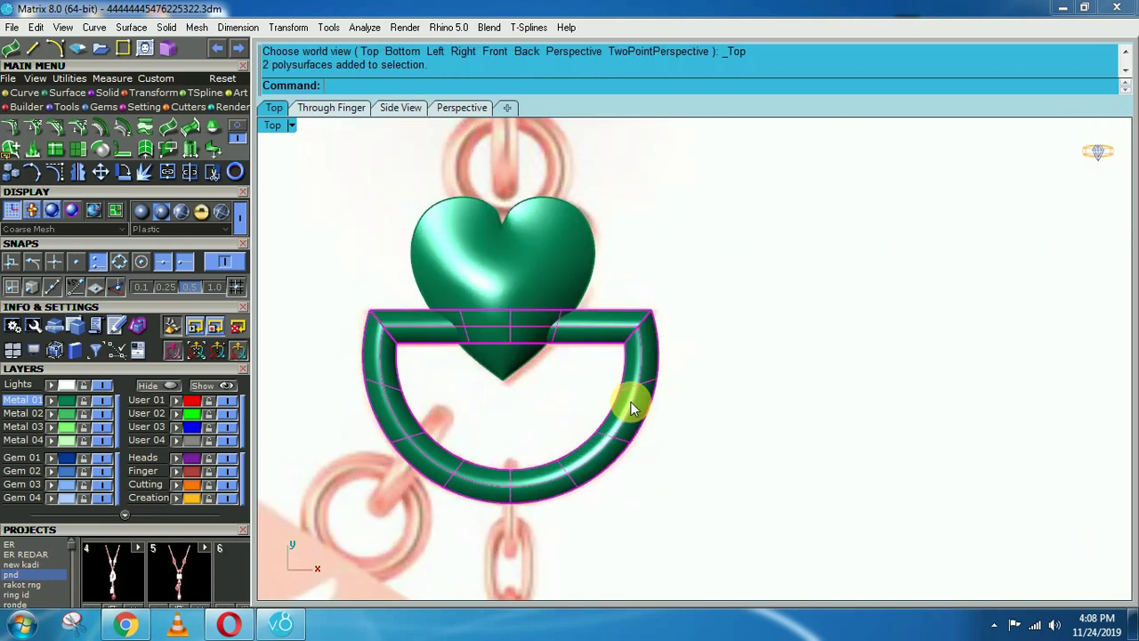
key(ctrl+F3)
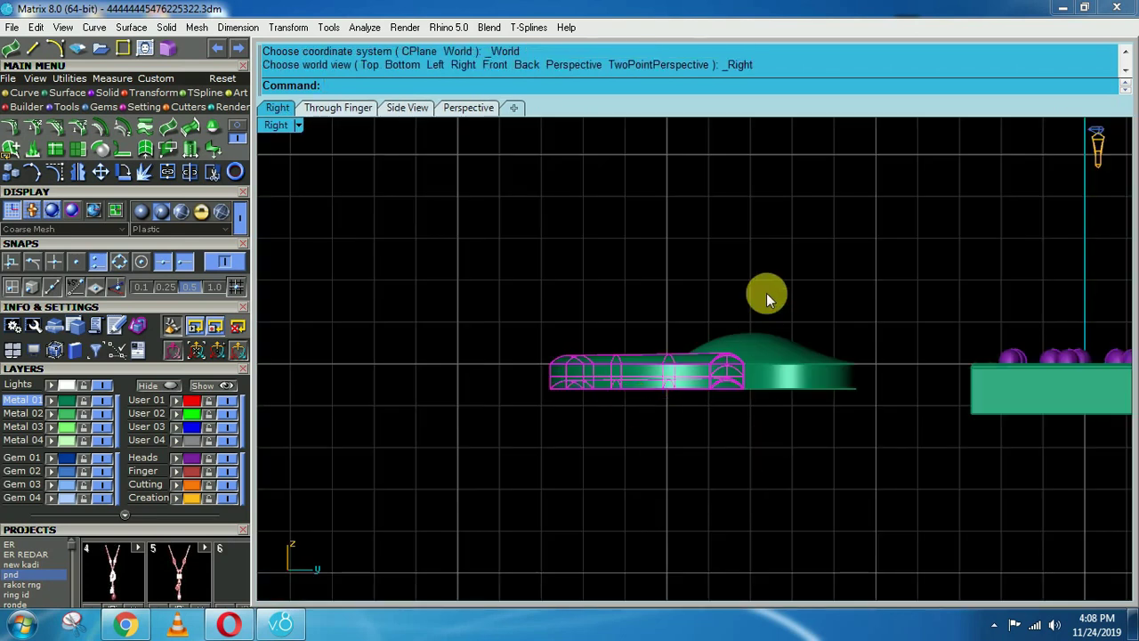
text(M)
key(Return)
click(793, 256)
click(800, 281)
key(ctrl+F1)
- Hide the modelled padlock, heart and D-ring, leaving only the reference image
scroll(786, 308, down, 3)
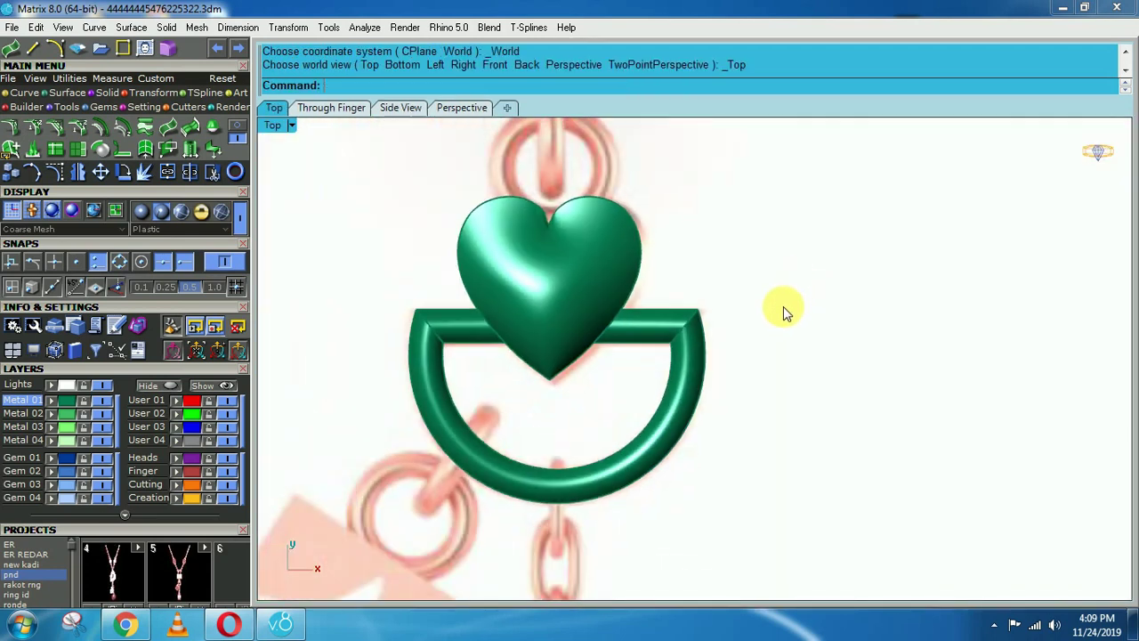
scroll(761, 264, down, 5)
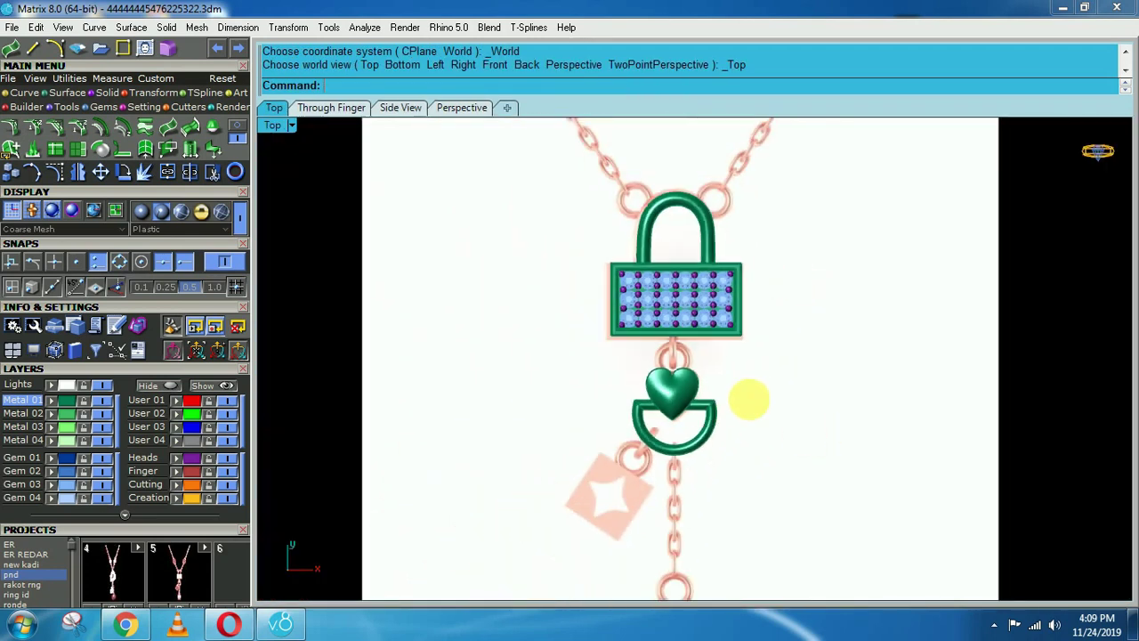
right_drag(614, 497, 630, 456)
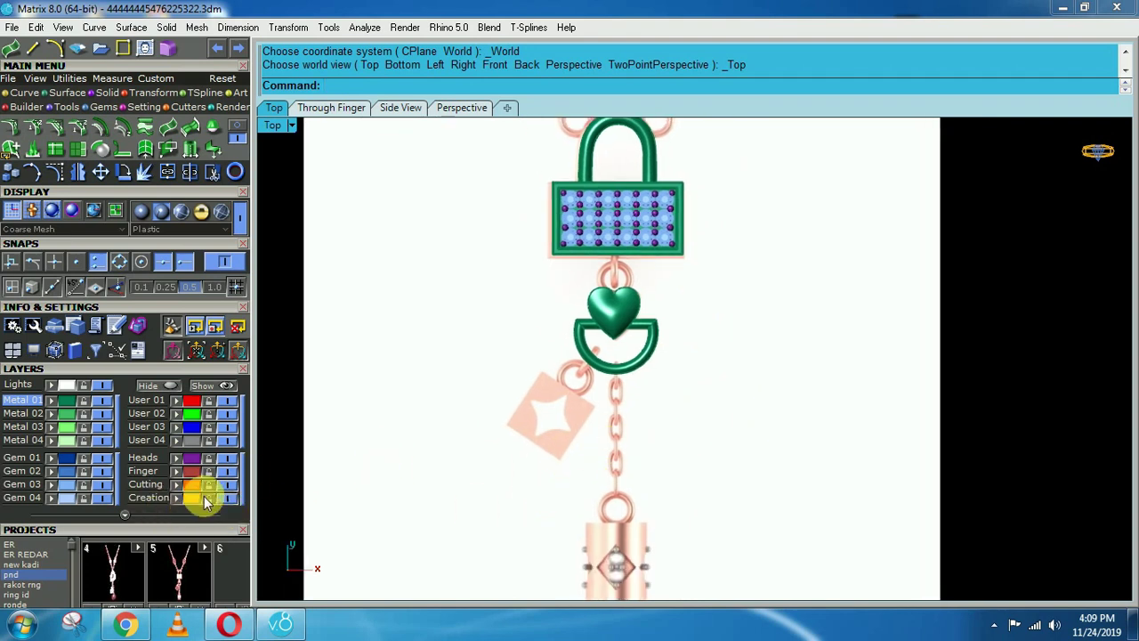
key(ctrl+a)
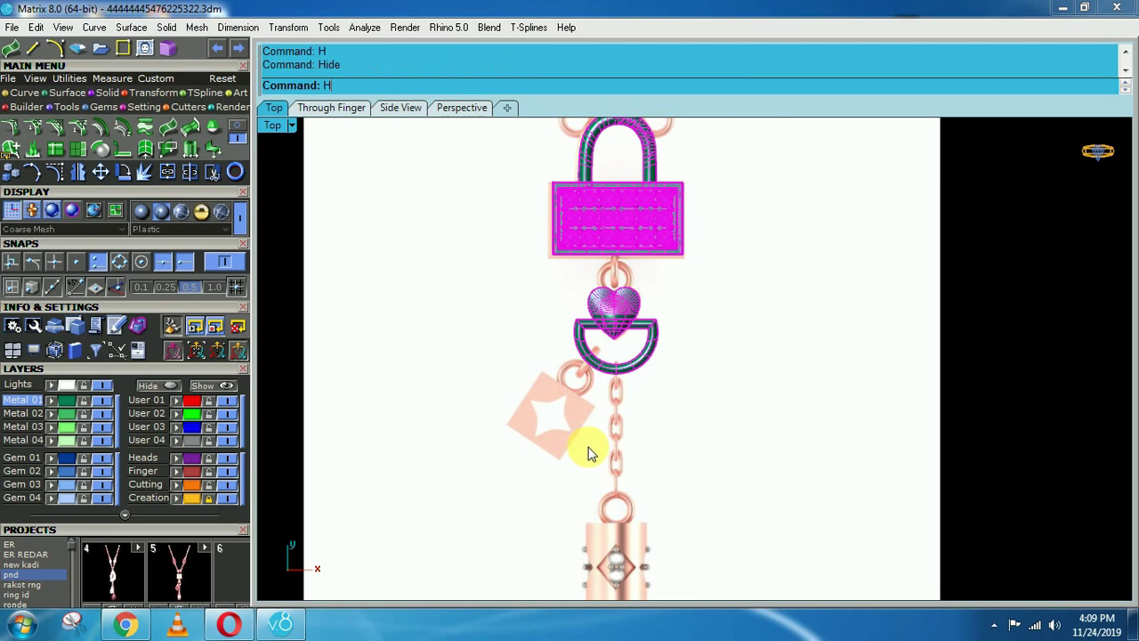
text(H)
key(Return)
- Draw a tilted three-point rectangle tracing the outline of the square tag in the reference image
scroll(575, 446, up, 5)
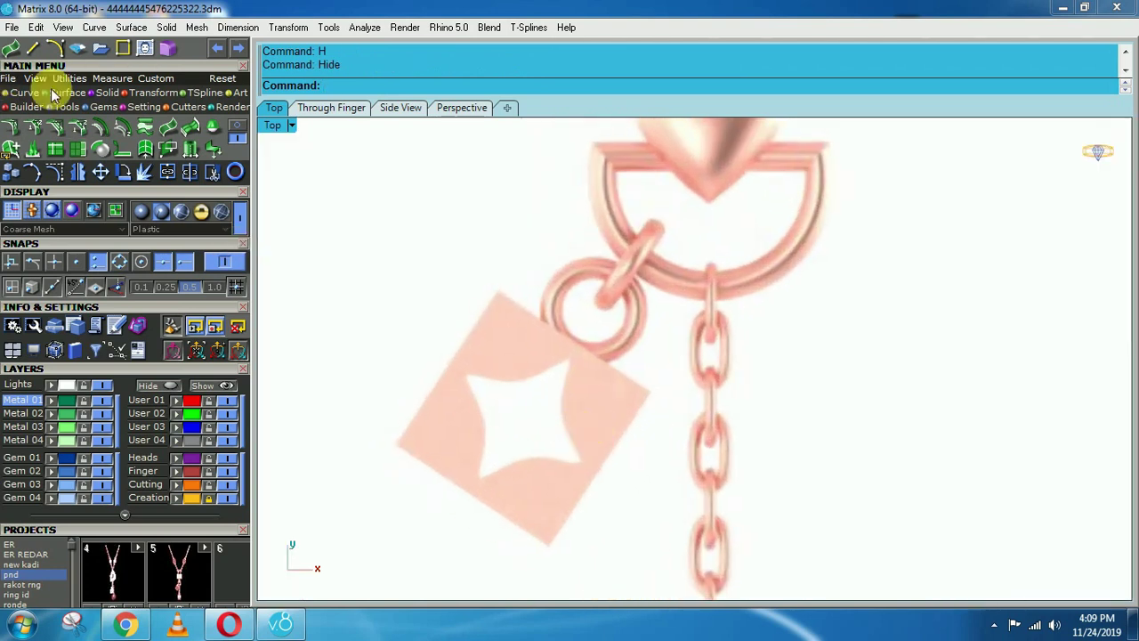
click(26, 94)
click(77, 125)
click(414, 86)
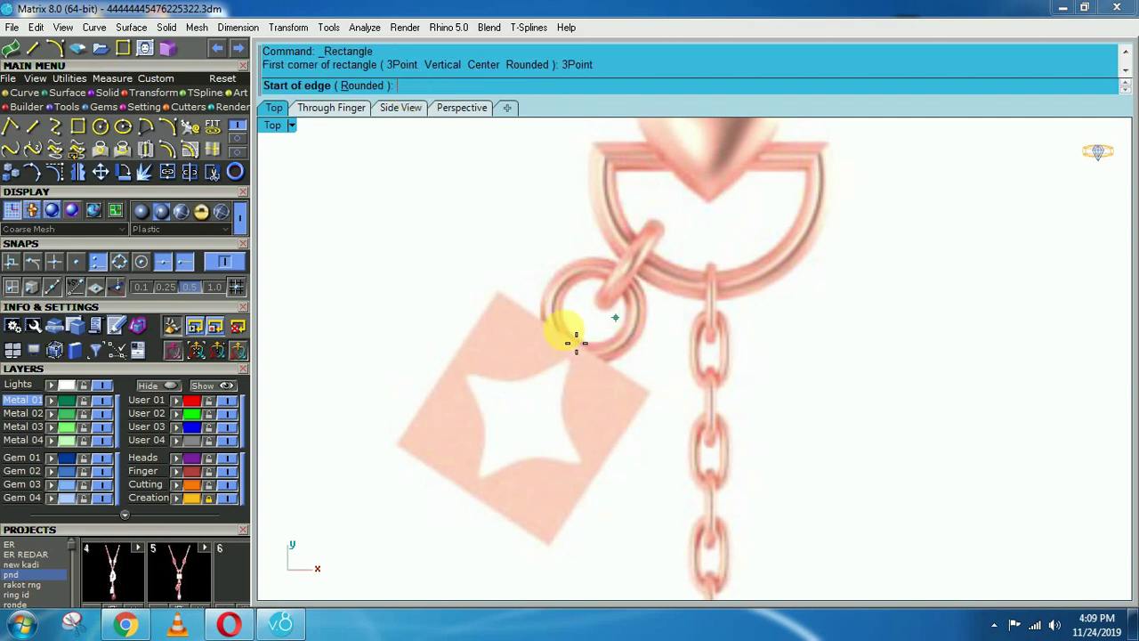
click(500, 292)
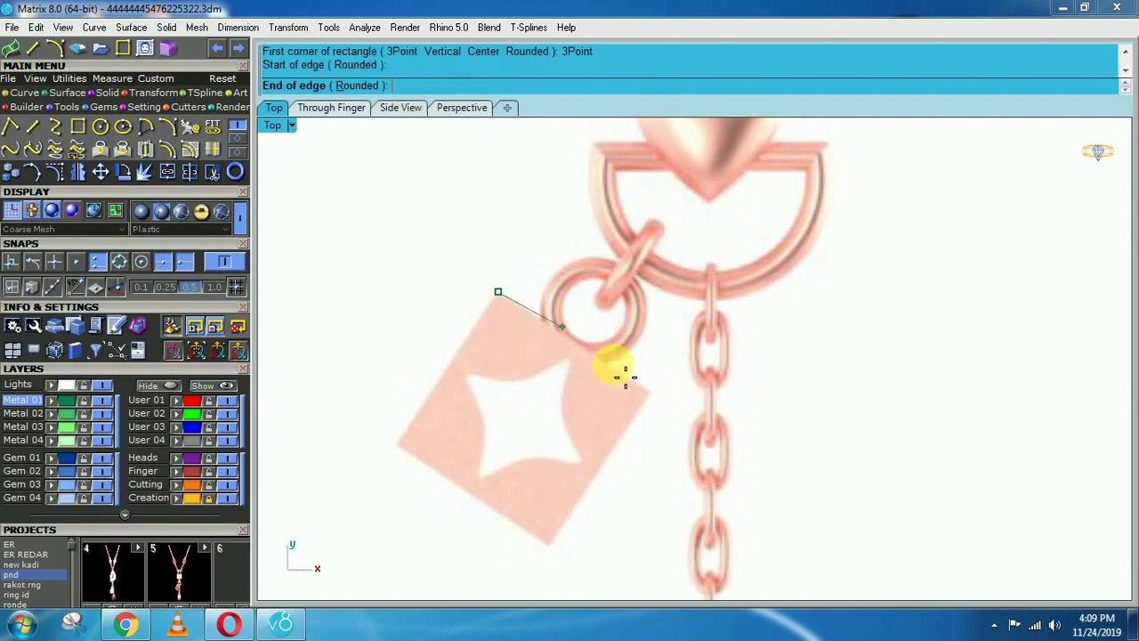
click(653, 393)
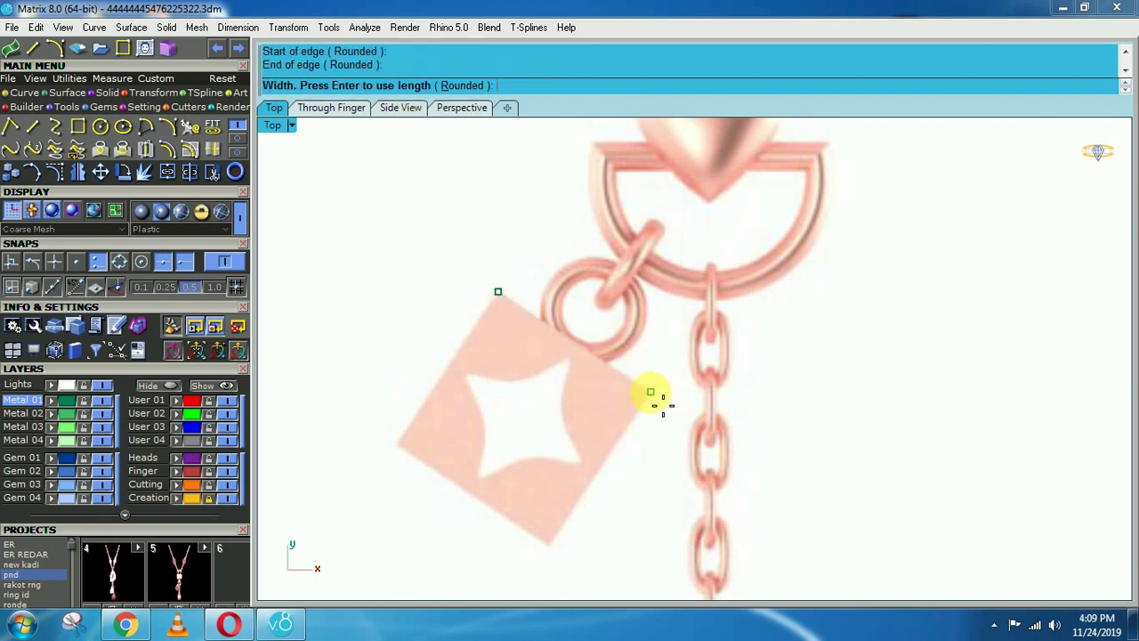
click(547, 545)
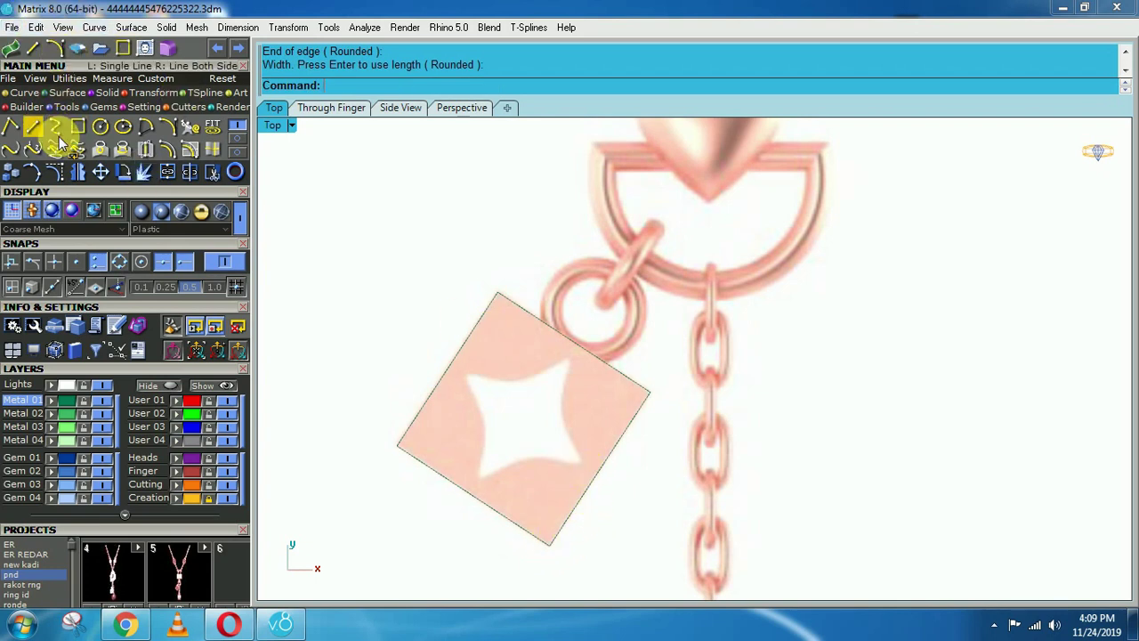
- Trace the upper and right concave edges of the tag's star cutout with start, end and direction arcs
click(169, 128)
scroll(448, 307, up, 3)
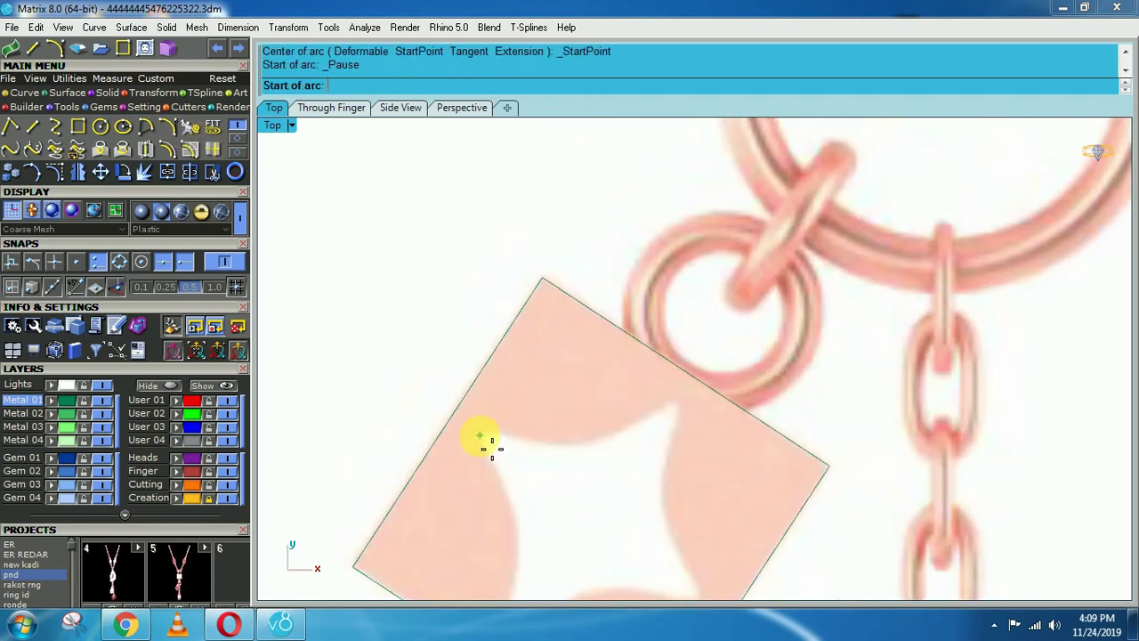
click(486, 436)
click(674, 403)
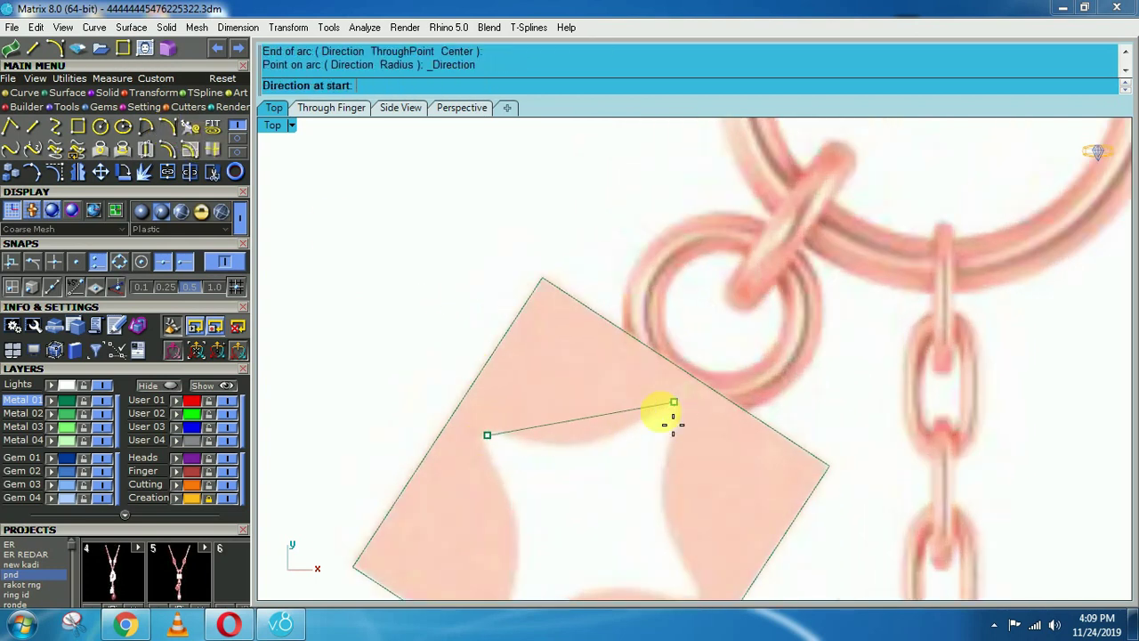
click(540, 455)
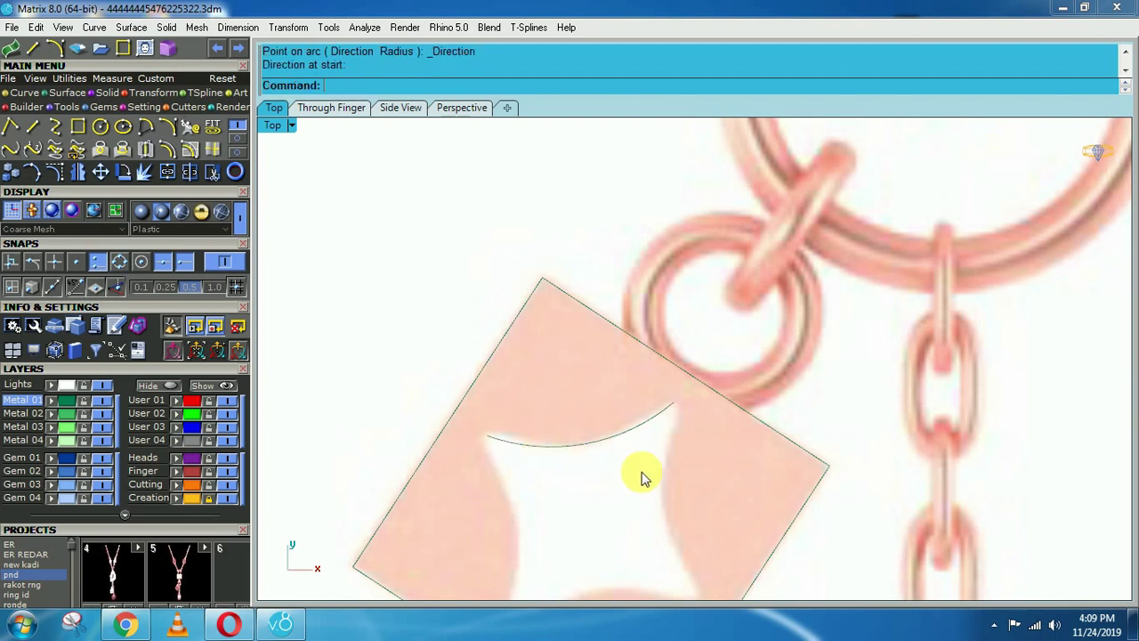
right_drag(689, 455, 636, 361)
right_click(637, 361)
click(621, 308)
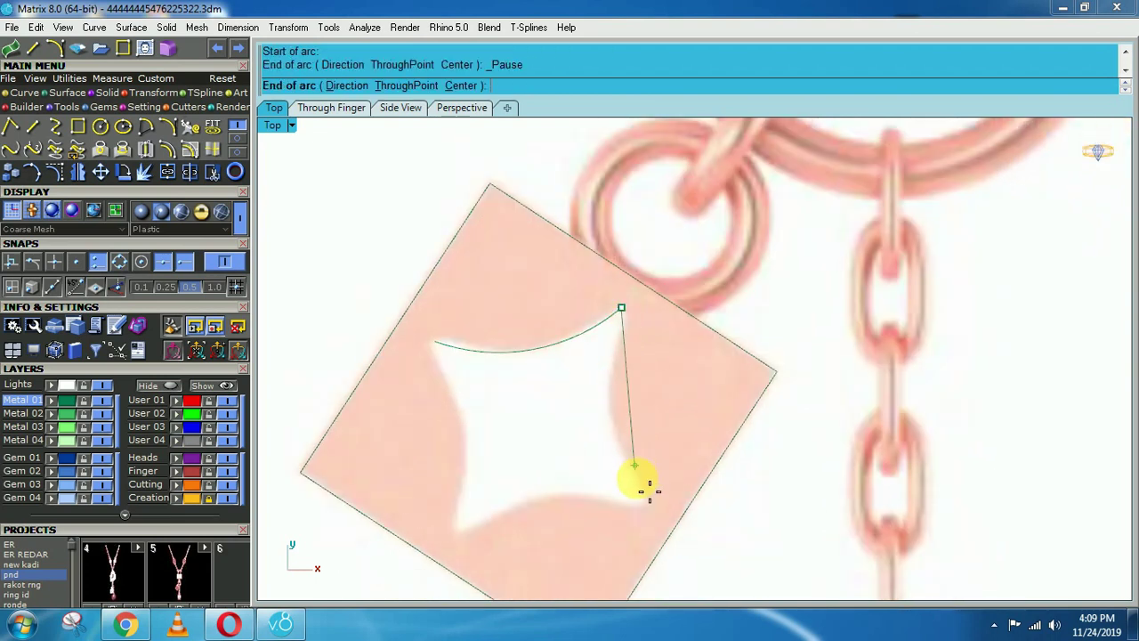
click(652, 504)
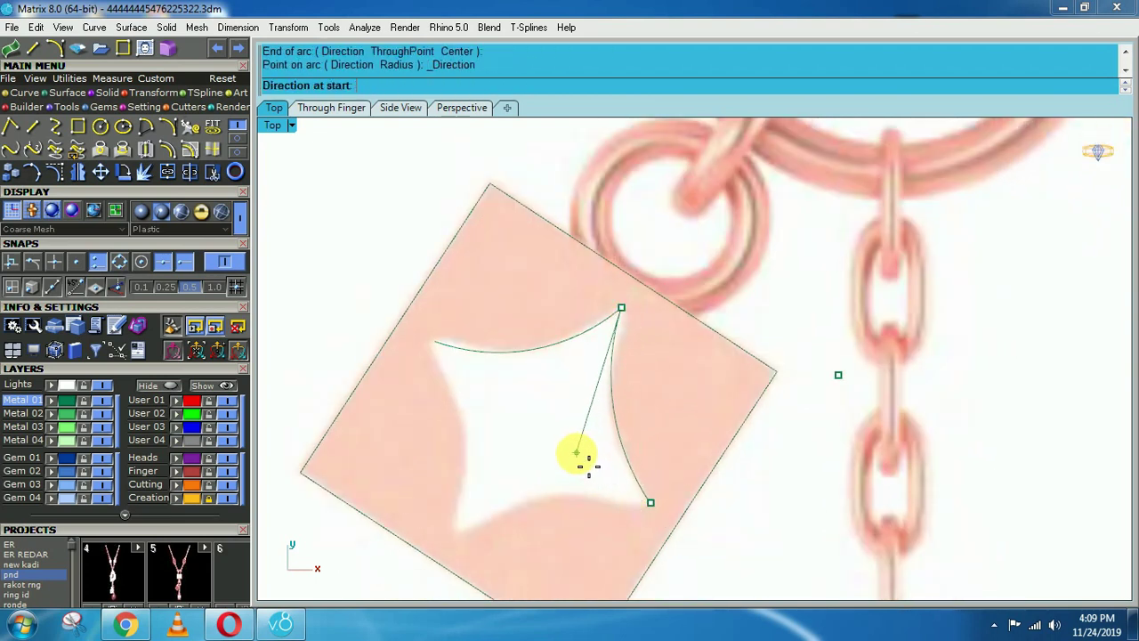
click(583, 463)
- Trace the lower and left concave edges of the star cutout with arcs that close the outline
right_click(643, 508)
click(652, 507)
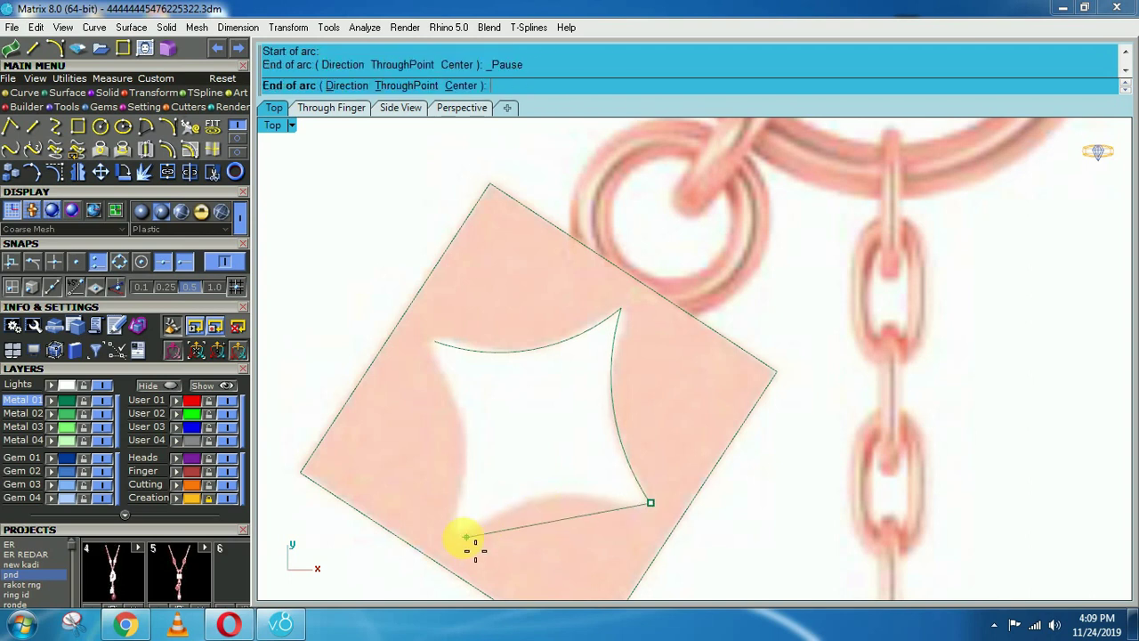
click(461, 536)
click(512, 474)
right_click(476, 407)
click(434, 342)
click(459, 536)
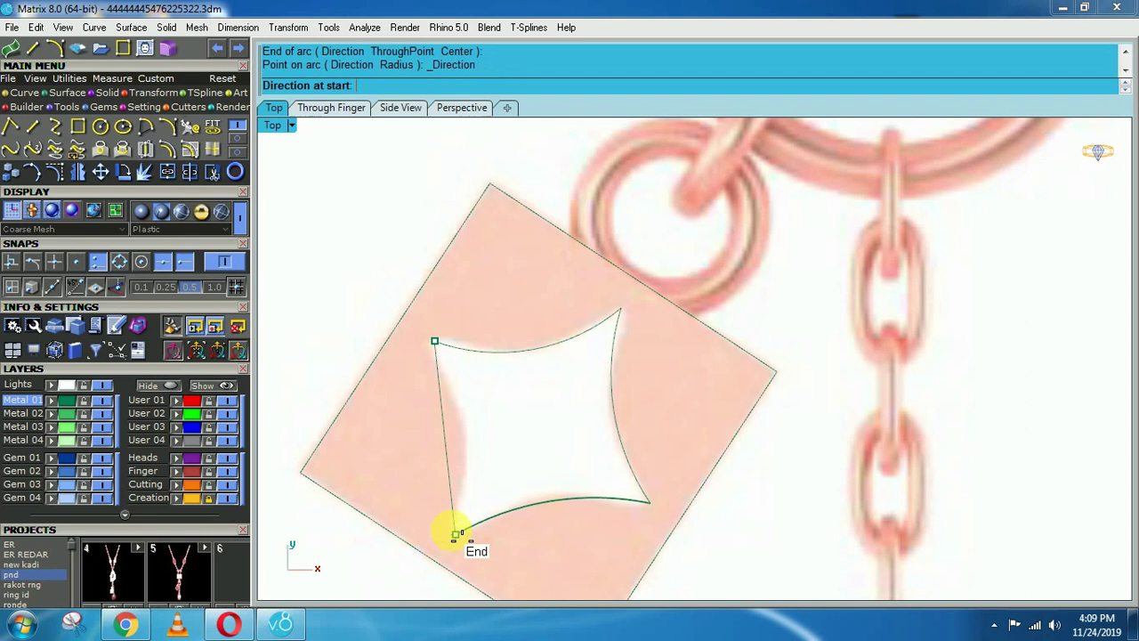
click(516, 481)
- Join the four star arcs into one closed curve and select it
scroll(515, 477, down, 5)
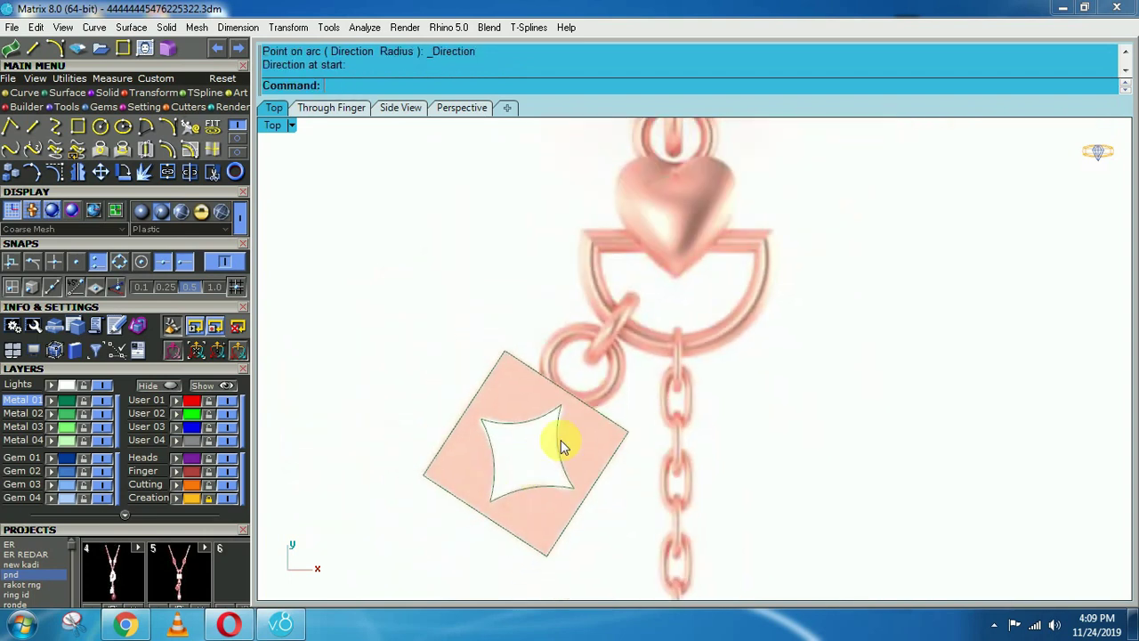
key(ctrl+a)
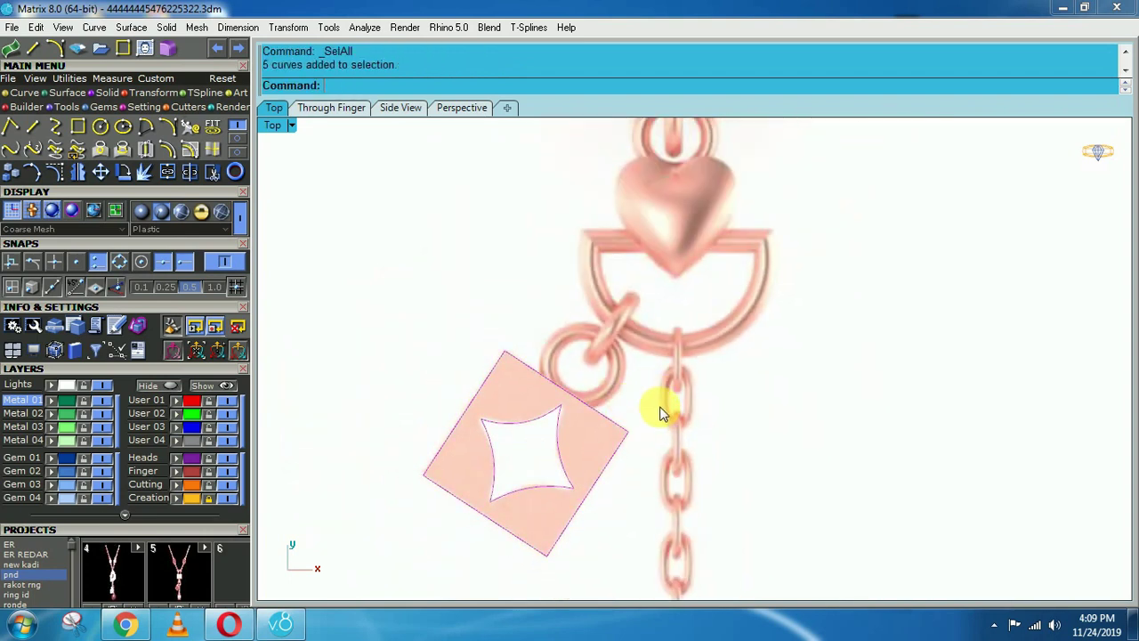
key(ctrl+j)
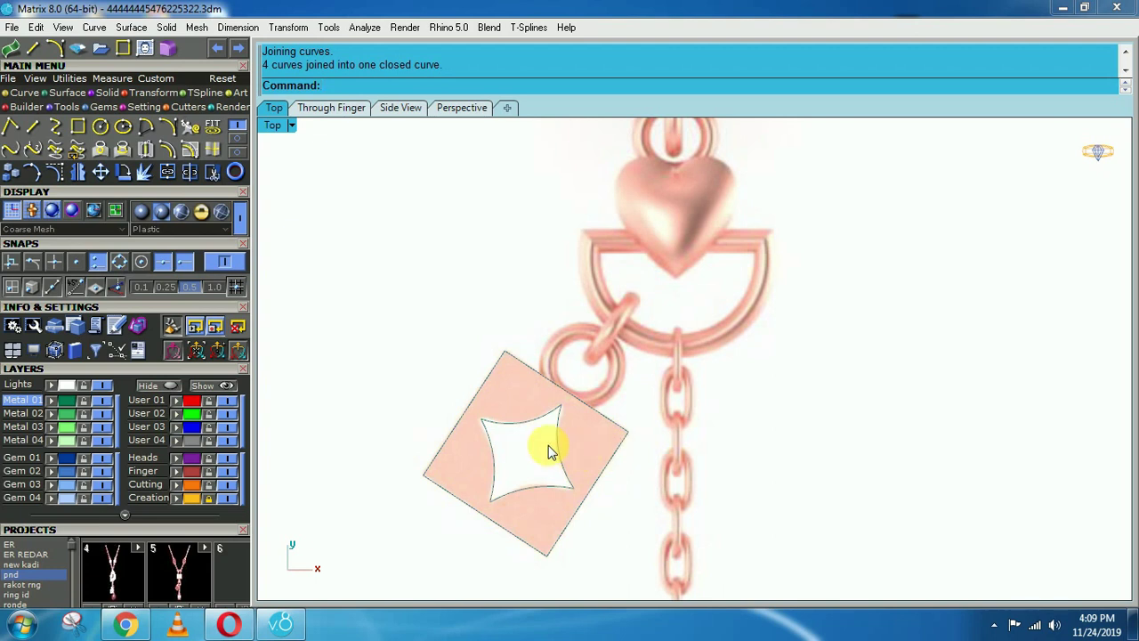
click(559, 447)
scroll(626, 403, down, 3)
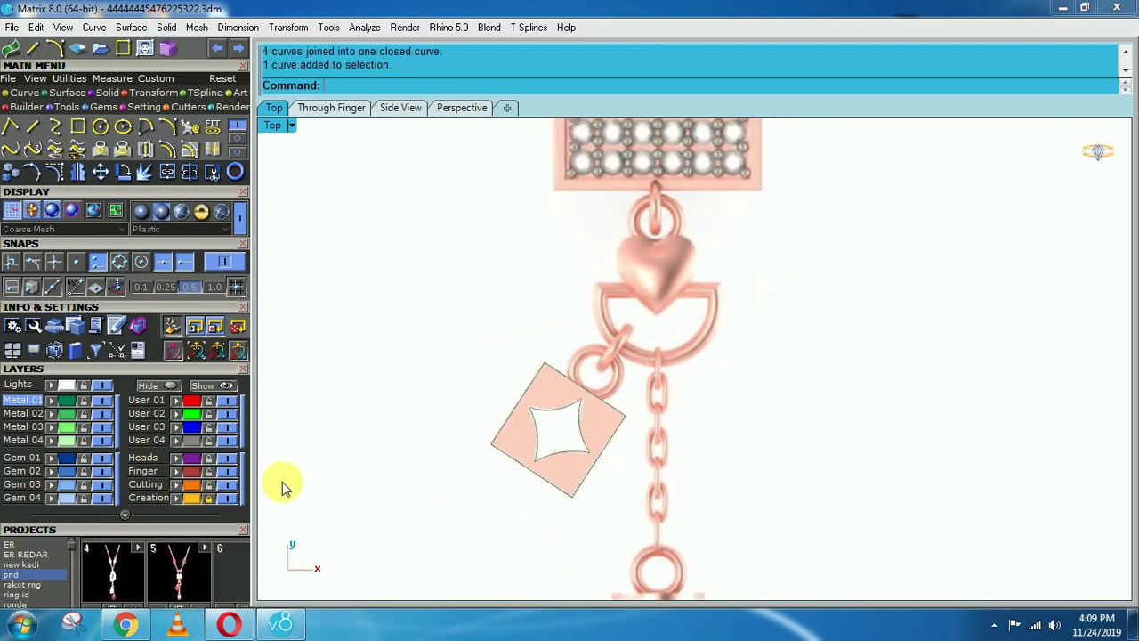
- Hide the reference image layer and centre the square and star curves on the origin
click(231, 501)
scroll(529, 433, down, 8)
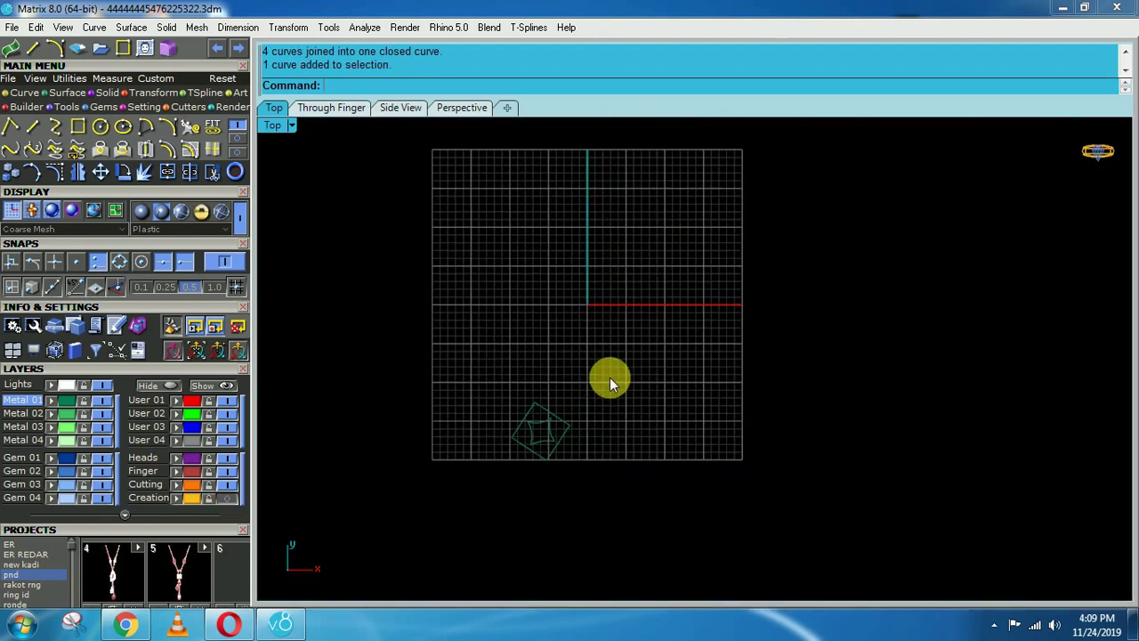
drag(454, 495, 456, 492)
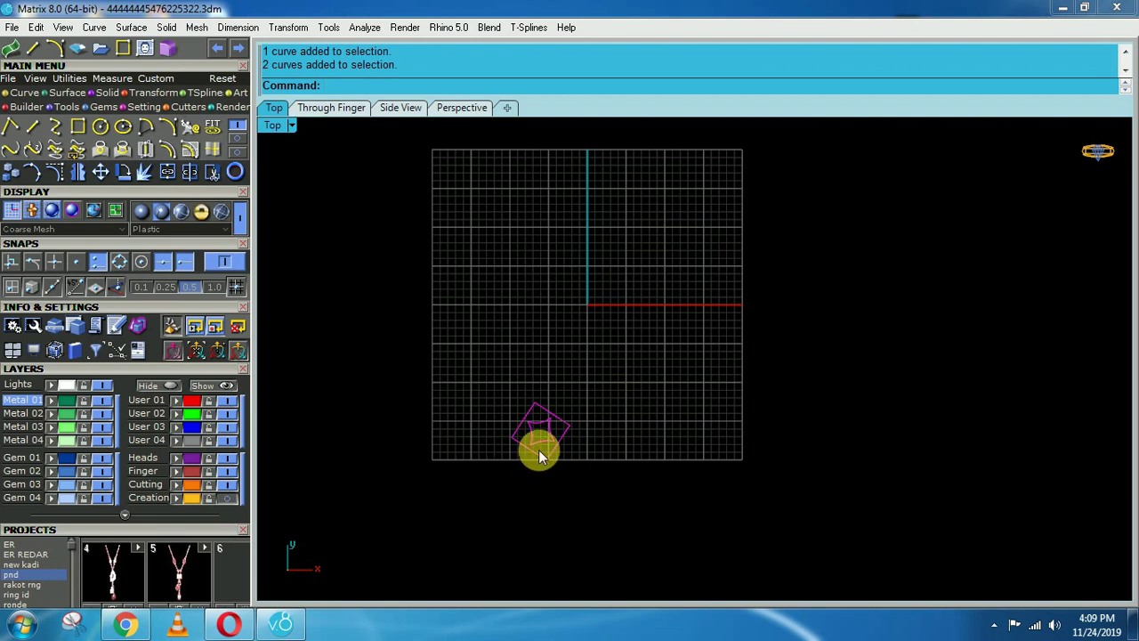
key(F4)
scroll(583, 312, up, 12)
- Rotate the square and star curves about 32 degrees around the origin to straighten the tilted outline
click(573, 424)
right_drag(632, 354, 652, 418)
click(671, 410)
drag(713, 326, 501, 494)
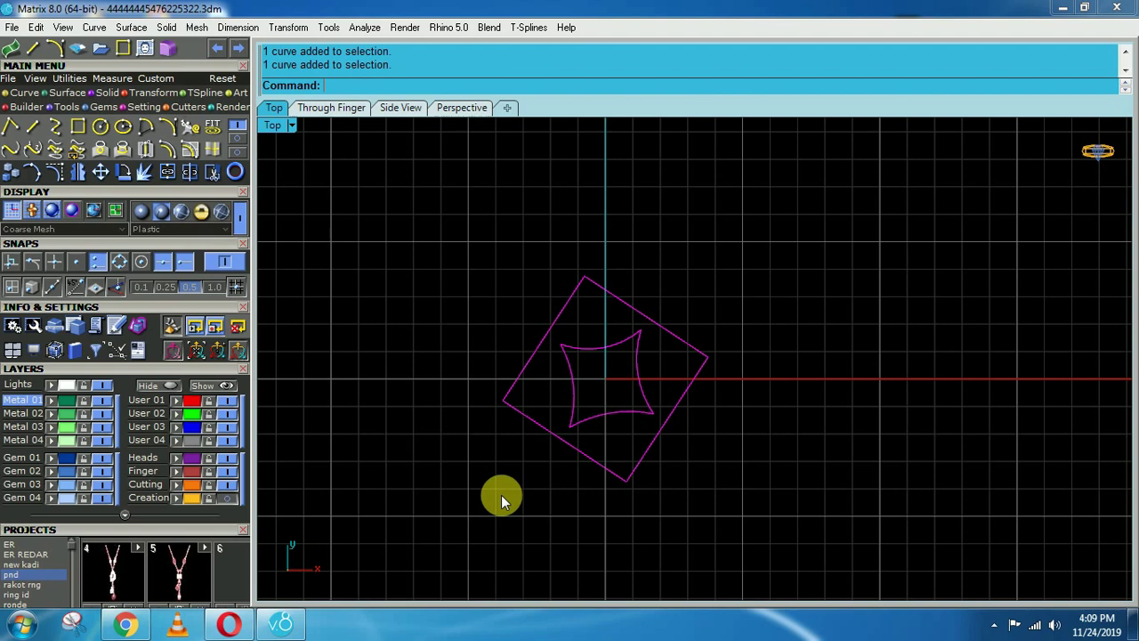
text(r)
key(Return)
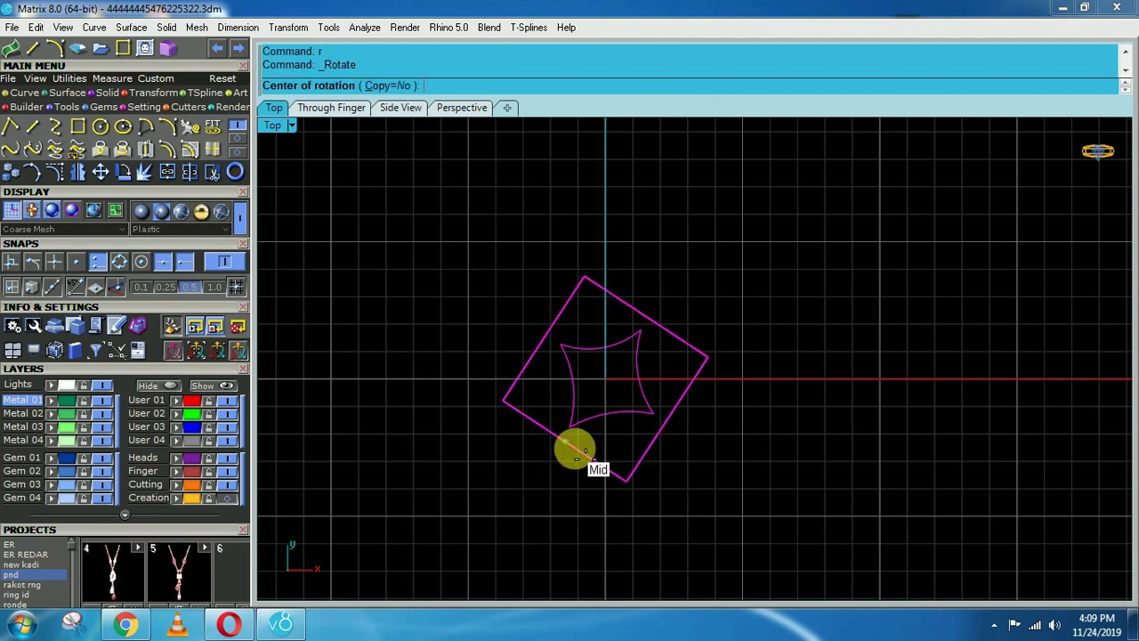
click(606, 380)
click(870, 380)
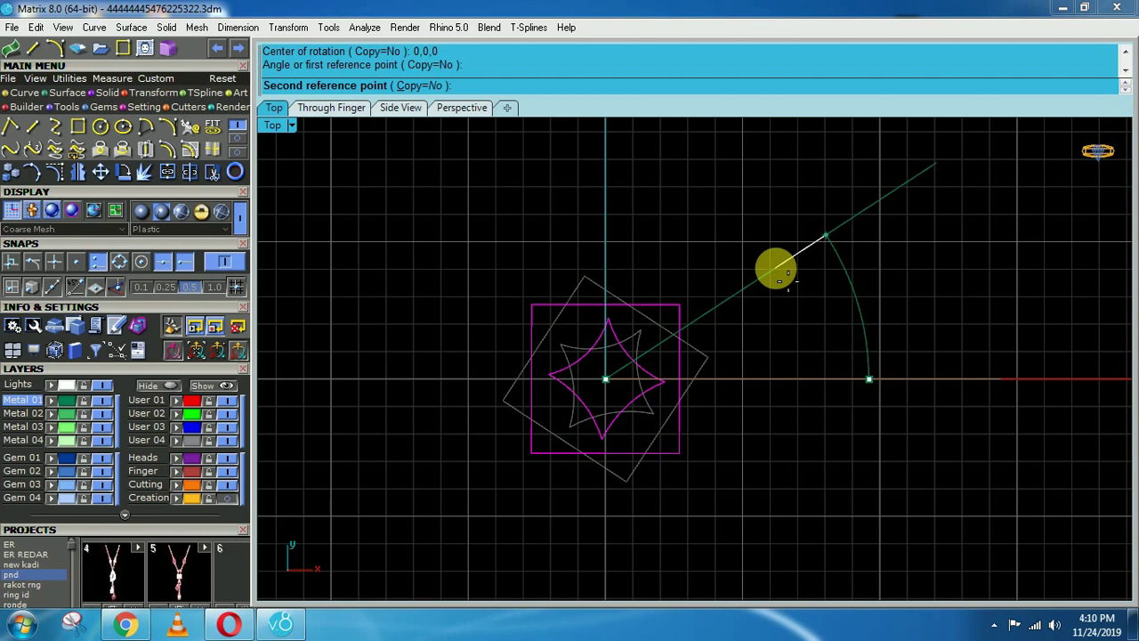
click(779, 274)
- Rotate both tag curves about 2 degrees around the origin to fine-tune their alignment with the axes
scroll(669, 360, up, 3)
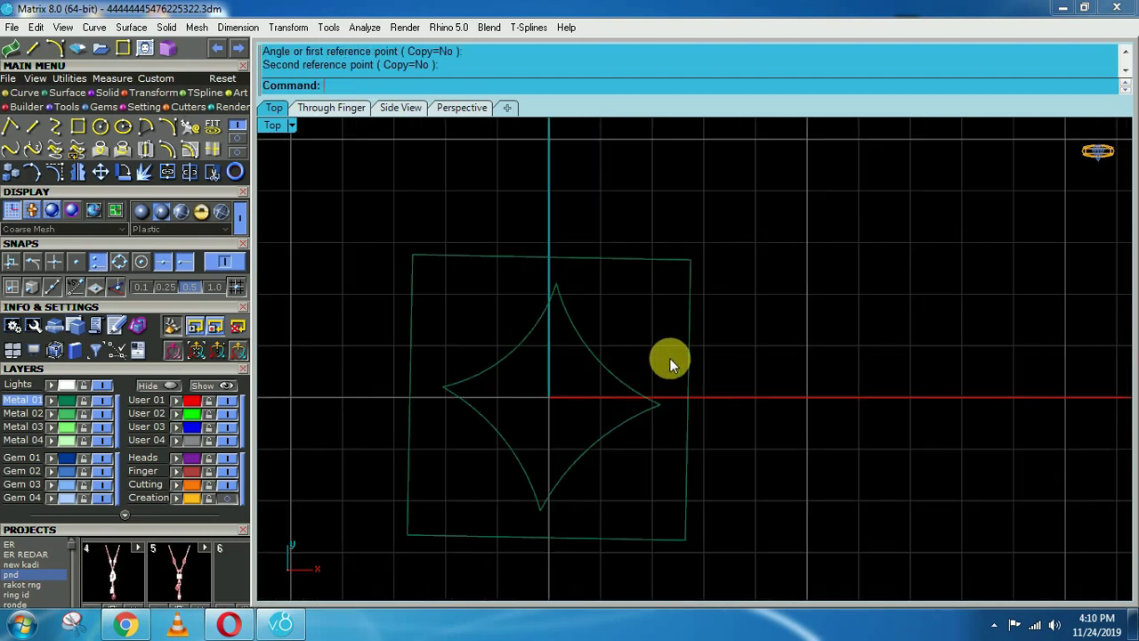
drag(463, 574, 463, 572)
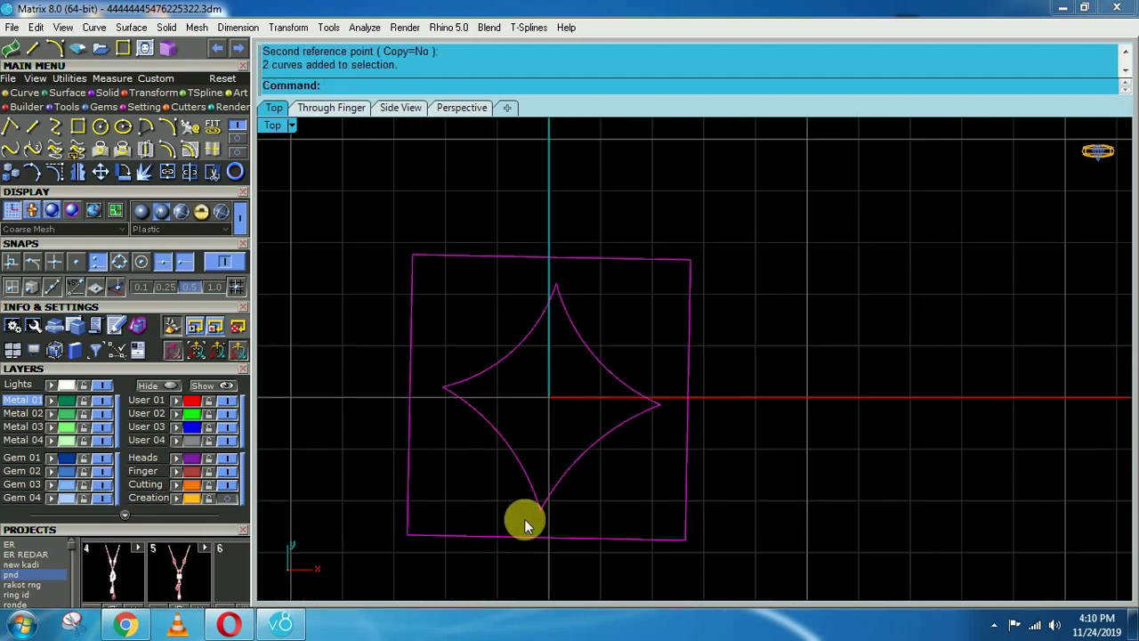
key(Return)
shift+click(861, 442)
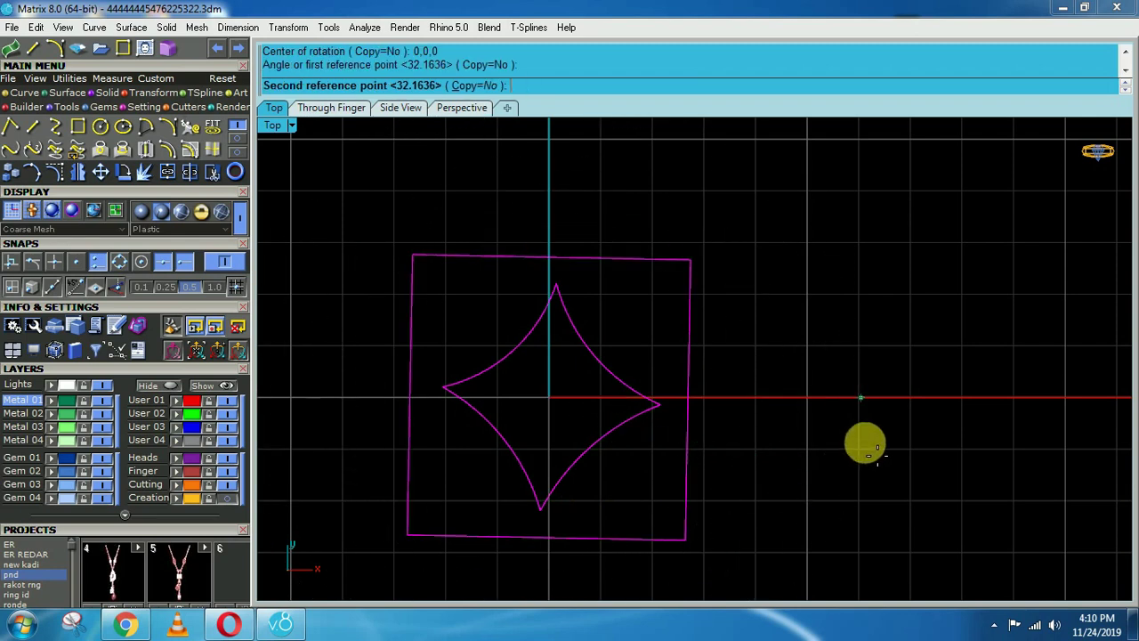
click(860, 393)
click(831, 407)
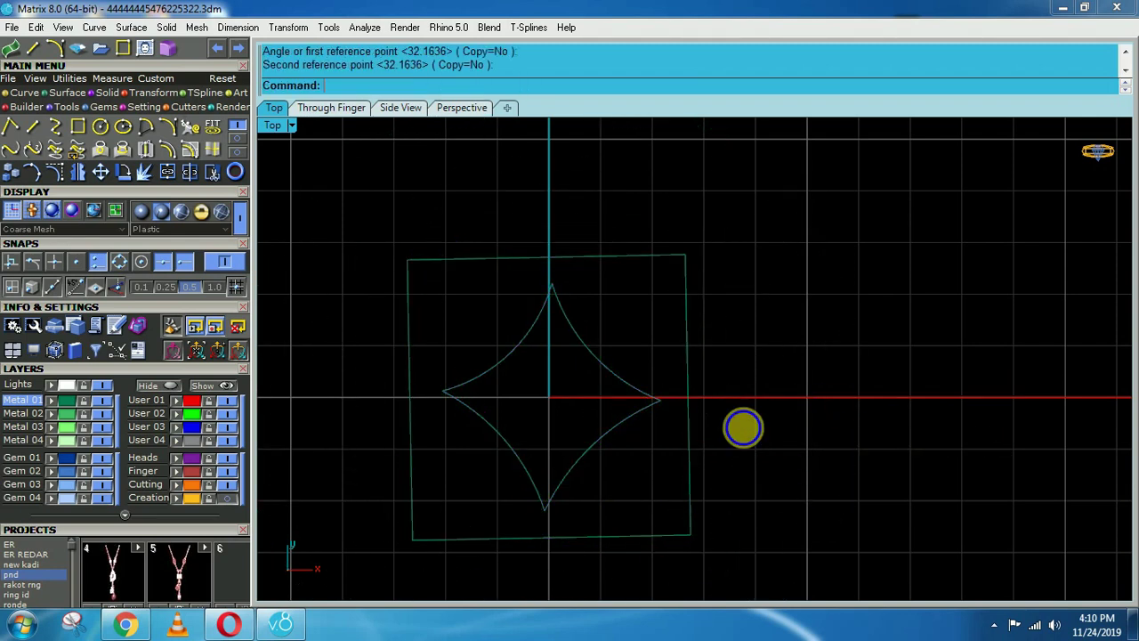
- Create a Patch surface from the square outline using the default patch options
right_drag(743, 428, 770, 439)
click(711, 359)
text(p)
key(Return)
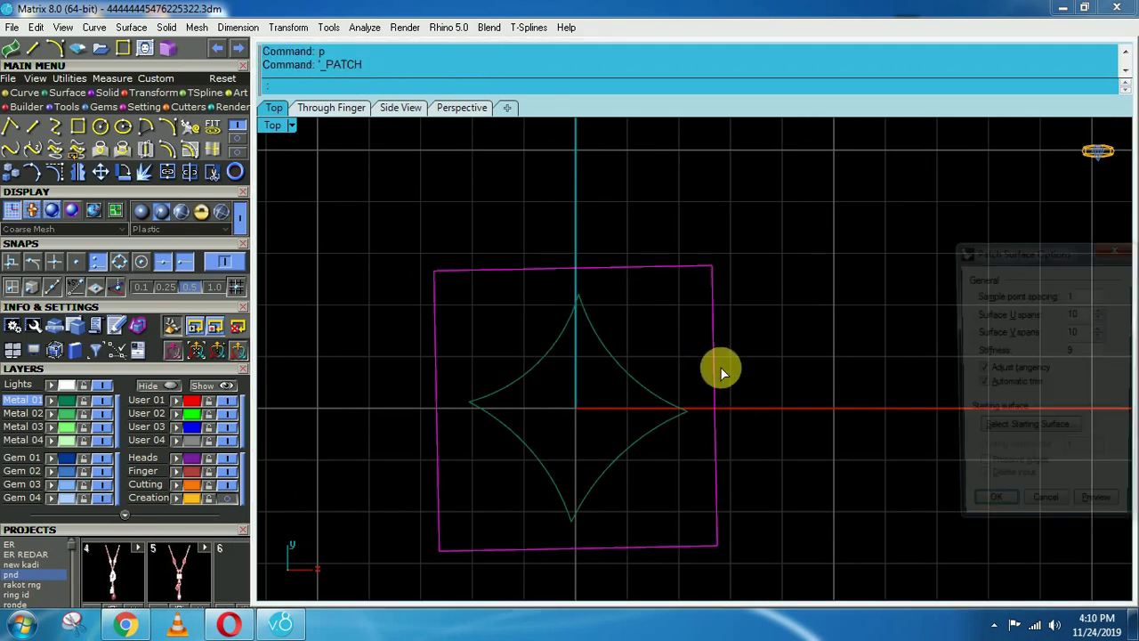
key(Return)
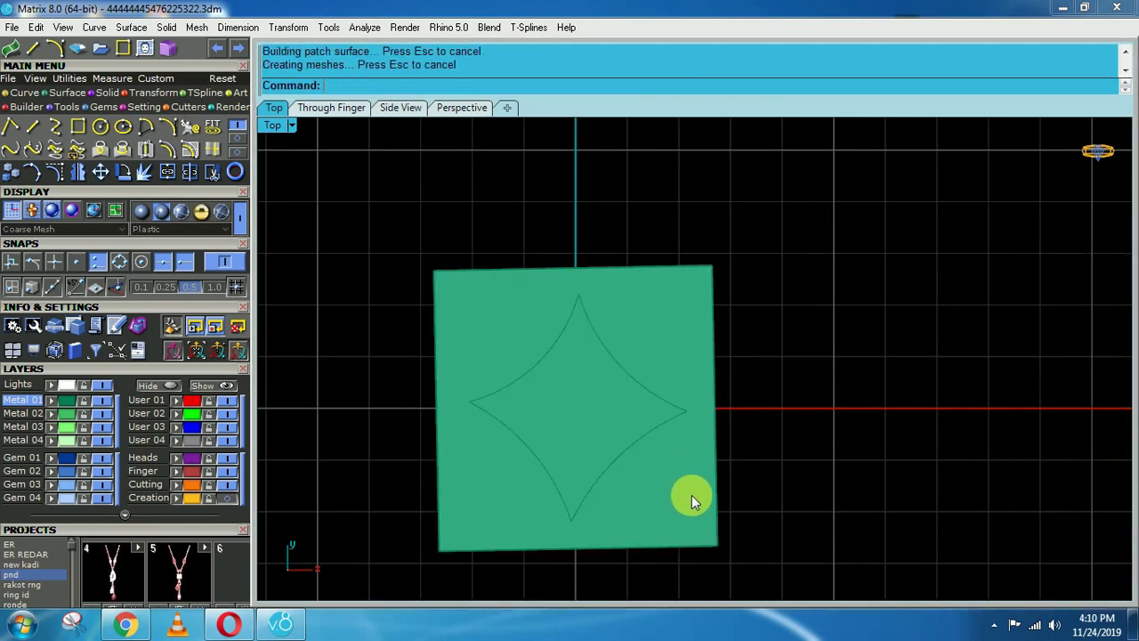
- Trim the star-shaped opening out of the square surface, using the star curve as the cutter
ctrl+shift+right_drag(701, 484, 606, 315)
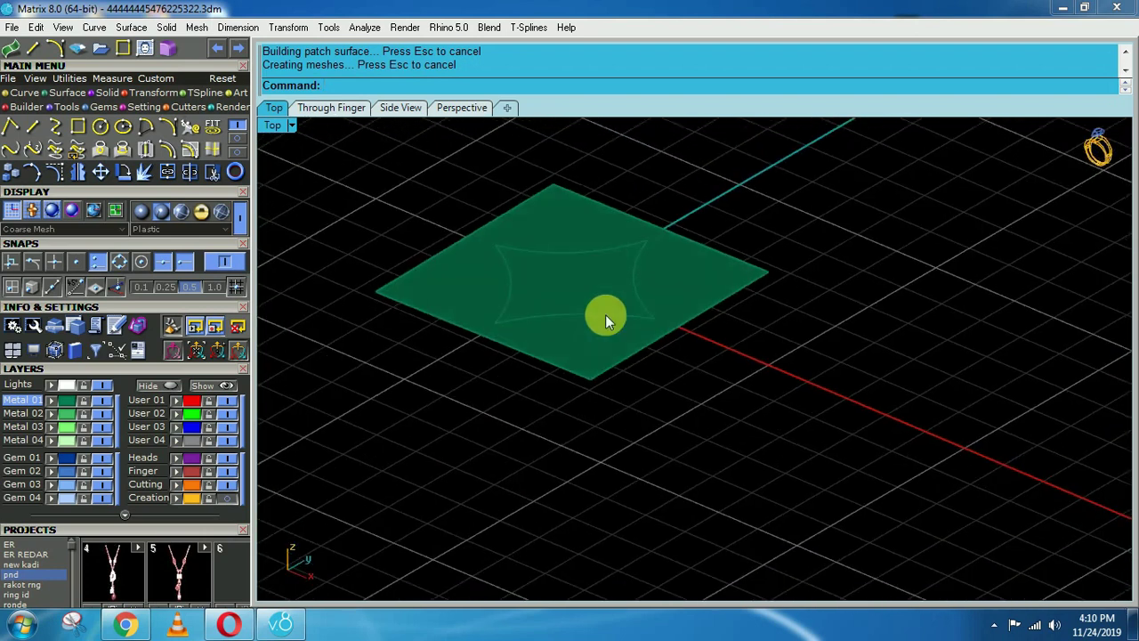
key(ctrl+F1)
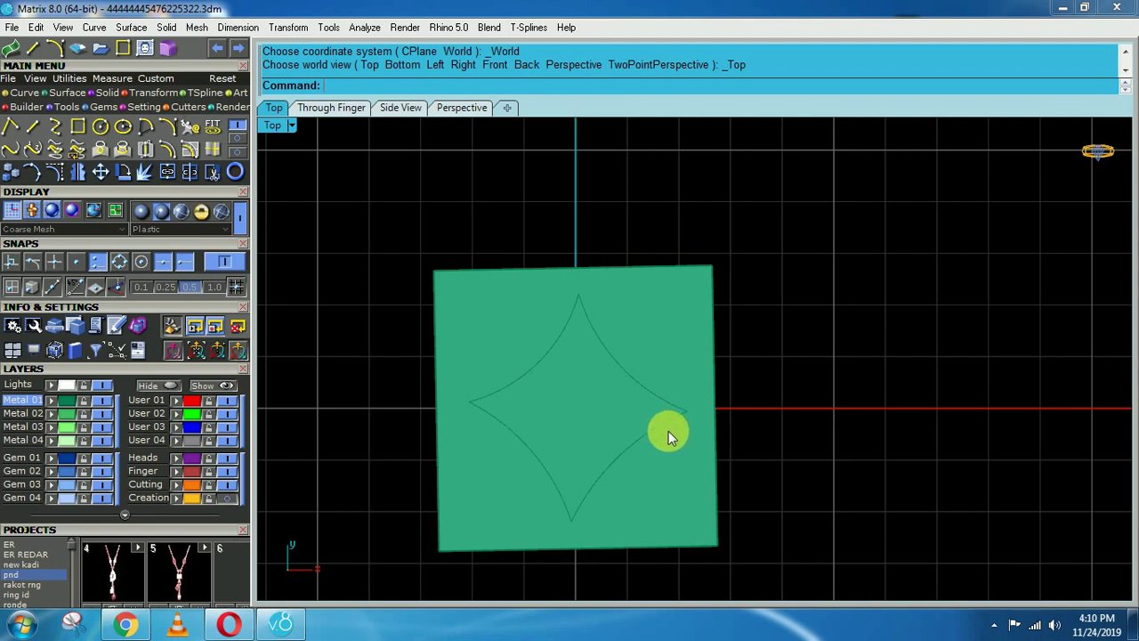
click(659, 429)
key(Return)
key(Return)
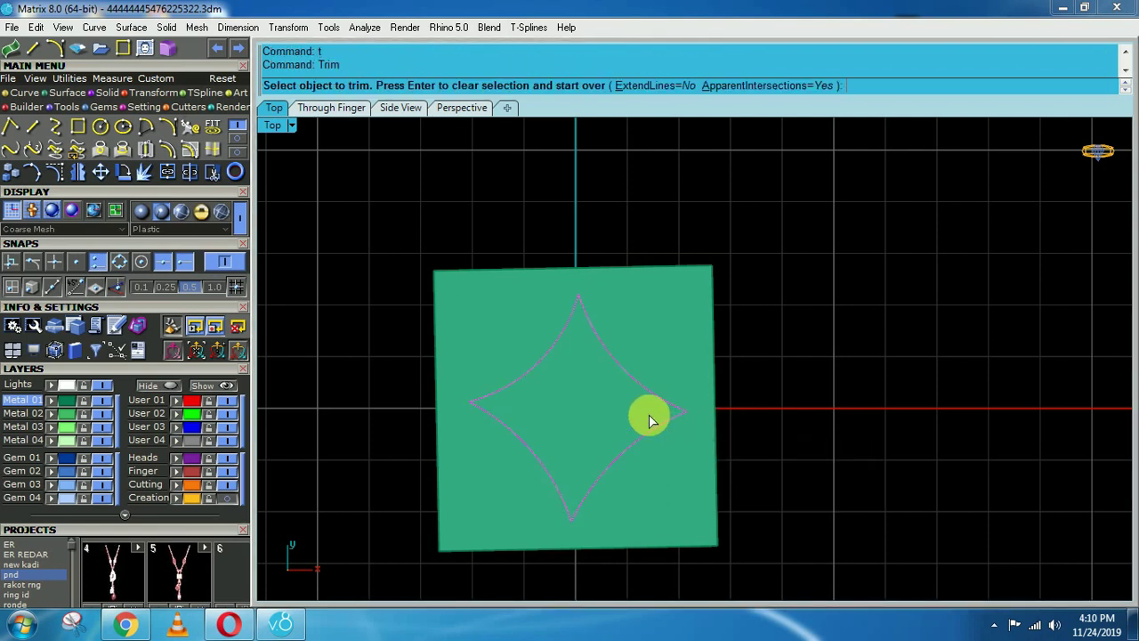
click(591, 402)
key(Return)
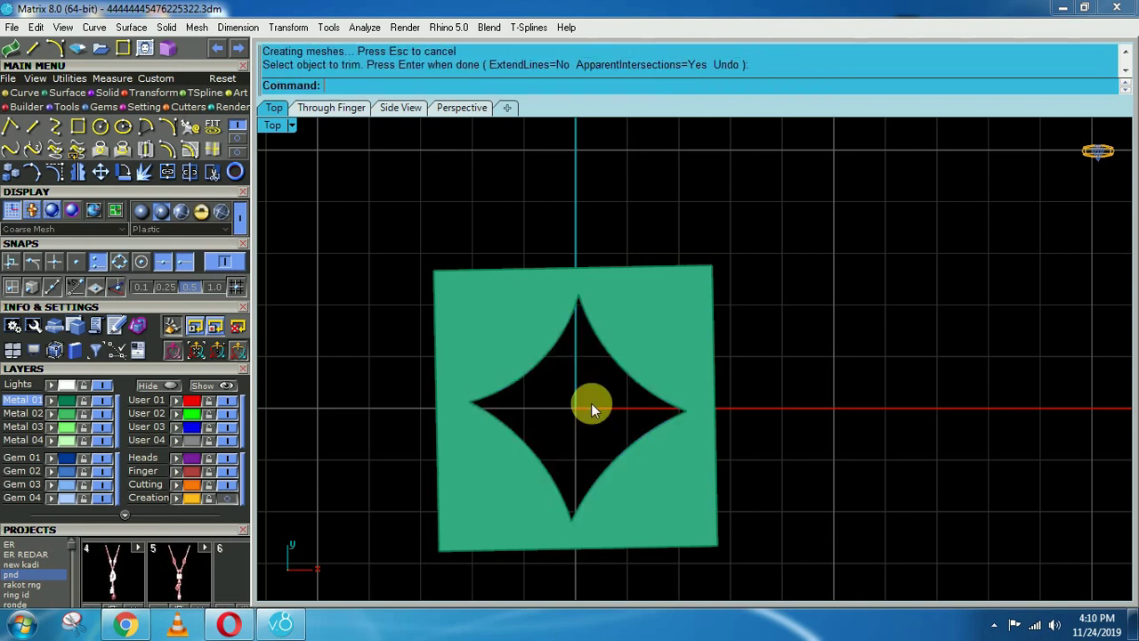
- Extrude the star-cut square surface by -0.6 as a solid and delete the source surface
ctrl+shift+right_drag(803, 501, 581, 329)
key(F5)
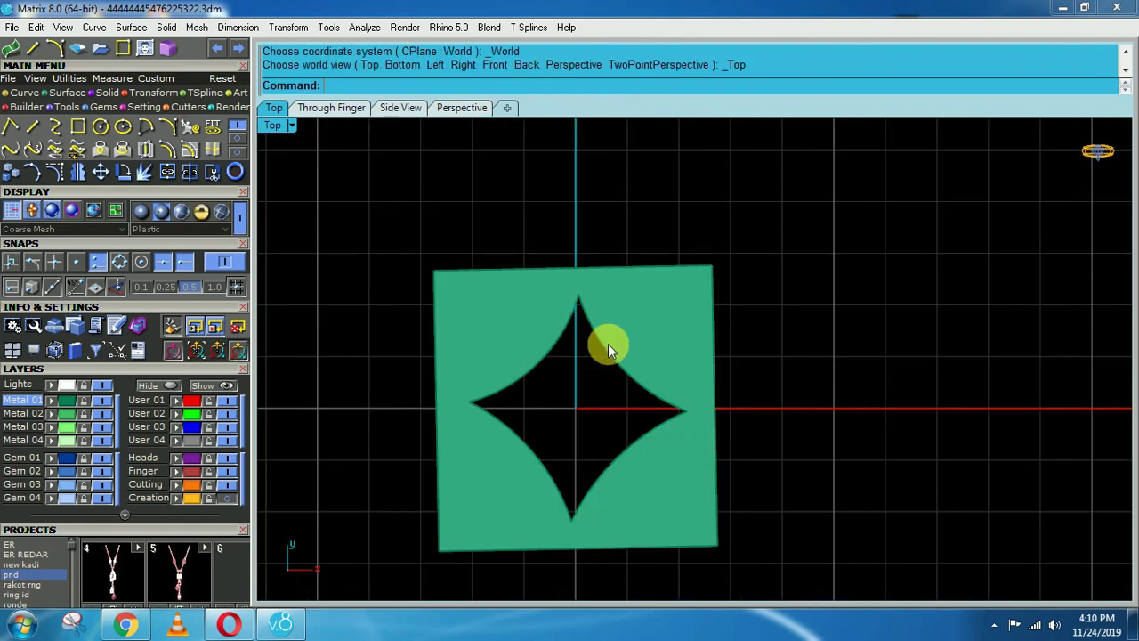
click(680, 472)
text(eee)
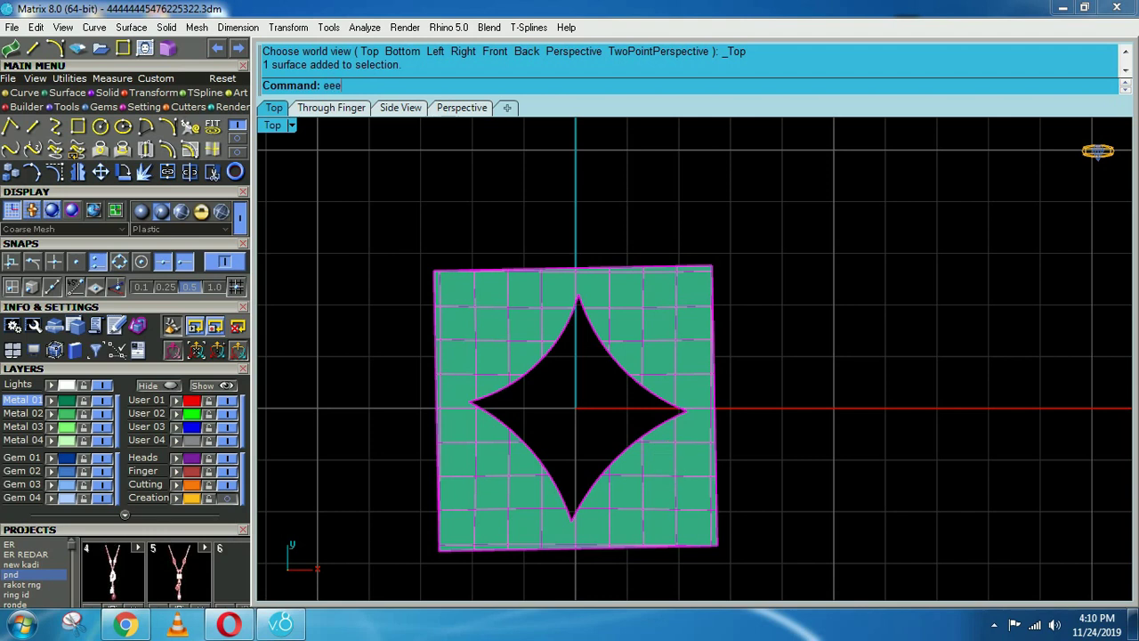
key(Return)
text(-)
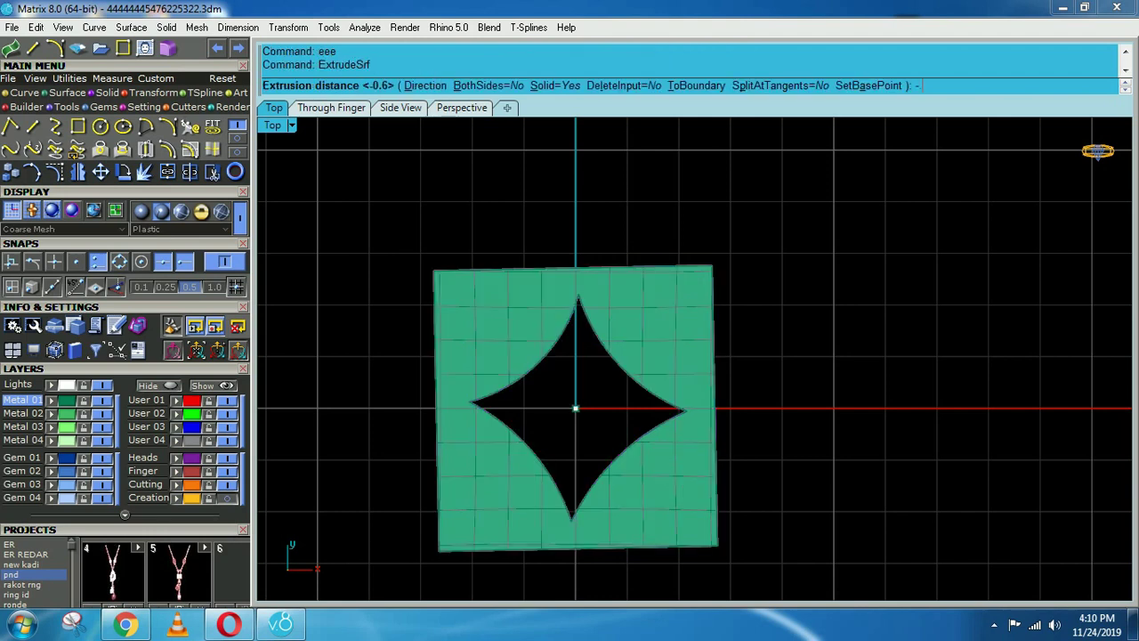
text(.6)
key(Return)
key(Delete)
ctrl+shift+right_drag(741, 515, 618, 297)
key(ctrl+F1)
right_drag(837, 354, 742, 351)
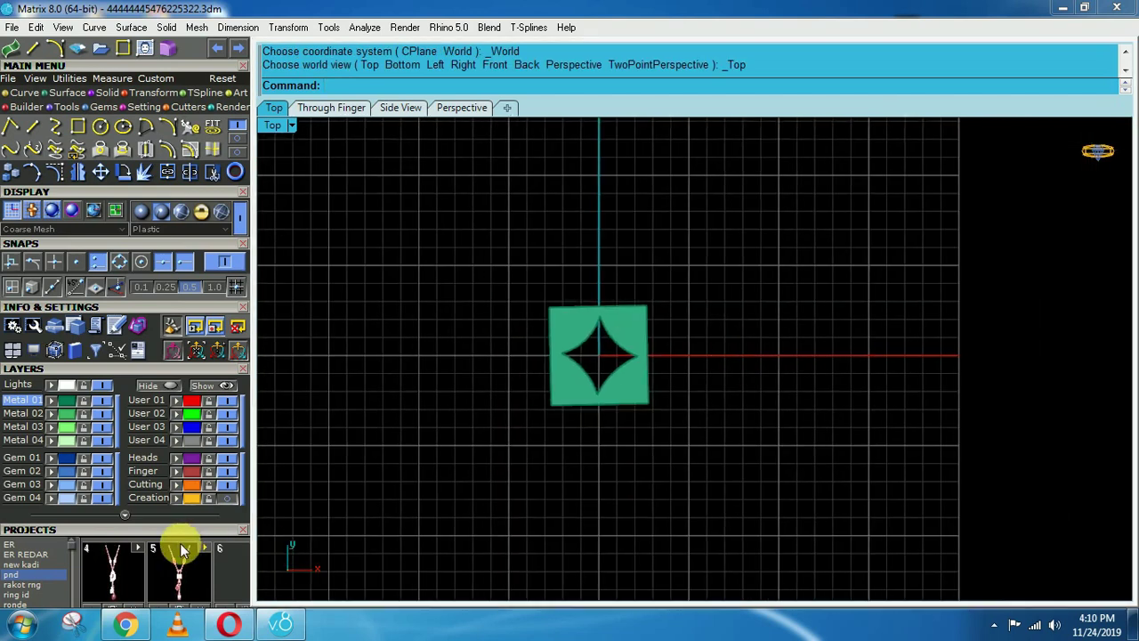
- Show the reference image layer again, lock it, and move the solid tag beside the tilted tag in the image
click(227, 497)
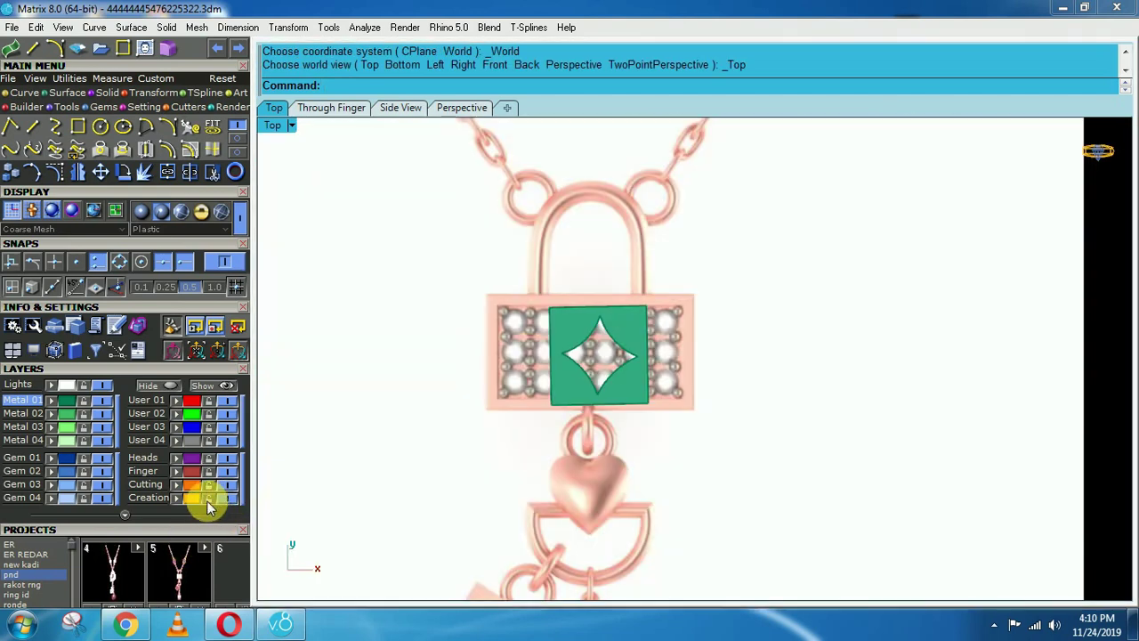
click(207, 500)
scroll(520, 456, down, 2)
right_drag(655, 471, 723, 364)
drag(681, 282, 548, 508)
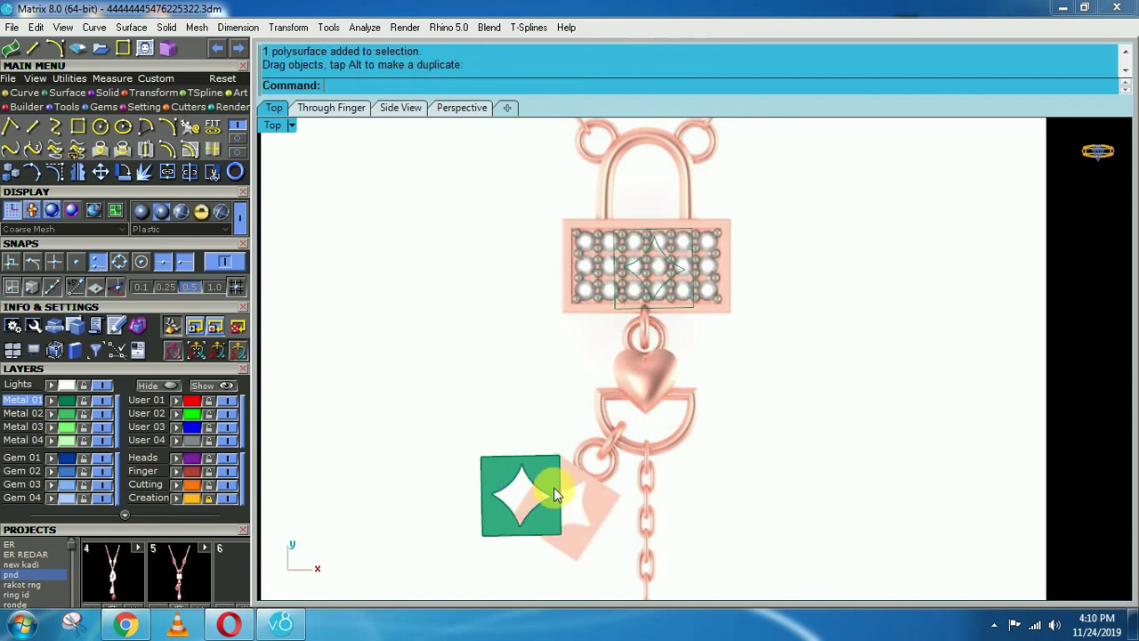
- Rotate the solid tag around its upper right corner to match the tilt of the tag in the image
scroll(557, 470, up, 2)
text(r)
key(Return)
click(559, 458)
scroll(590, 458, down, 1)
click(861, 463)
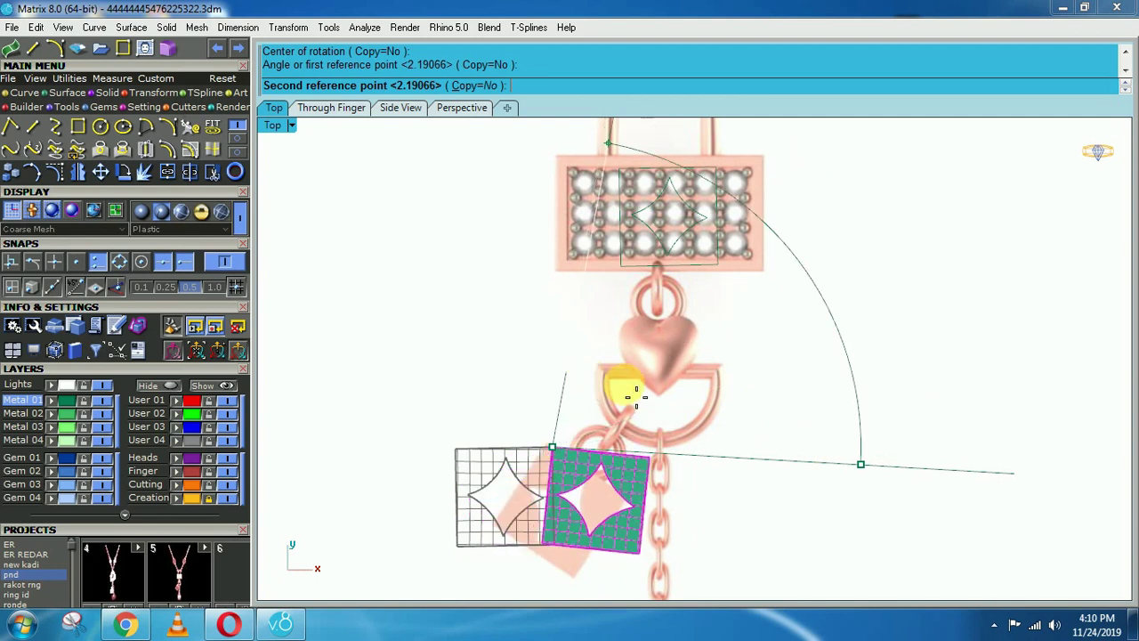
click(601, 390)
key(Escape)
- Hide the finished star tag so the cylinder charm at the end of the chain can be traced
scroll(665, 482, down, 8)
right_drag(780, 521, 753, 397)
scroll(631, 456, up, 4)
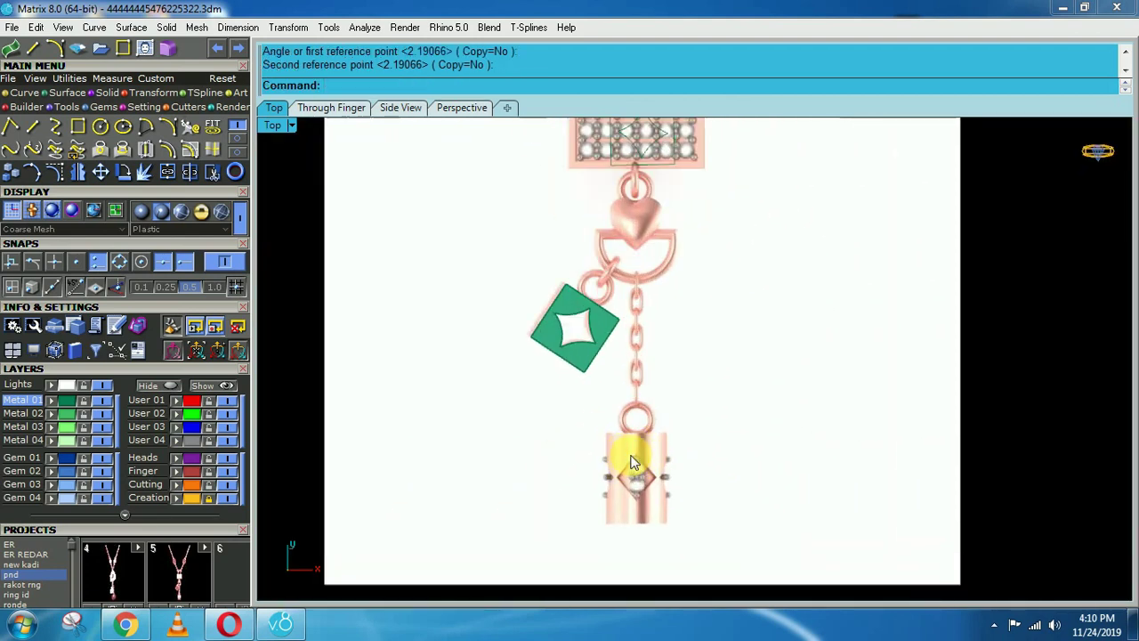
scroll(646, 465, up, 2)
scroll(733, 475, down, 3)
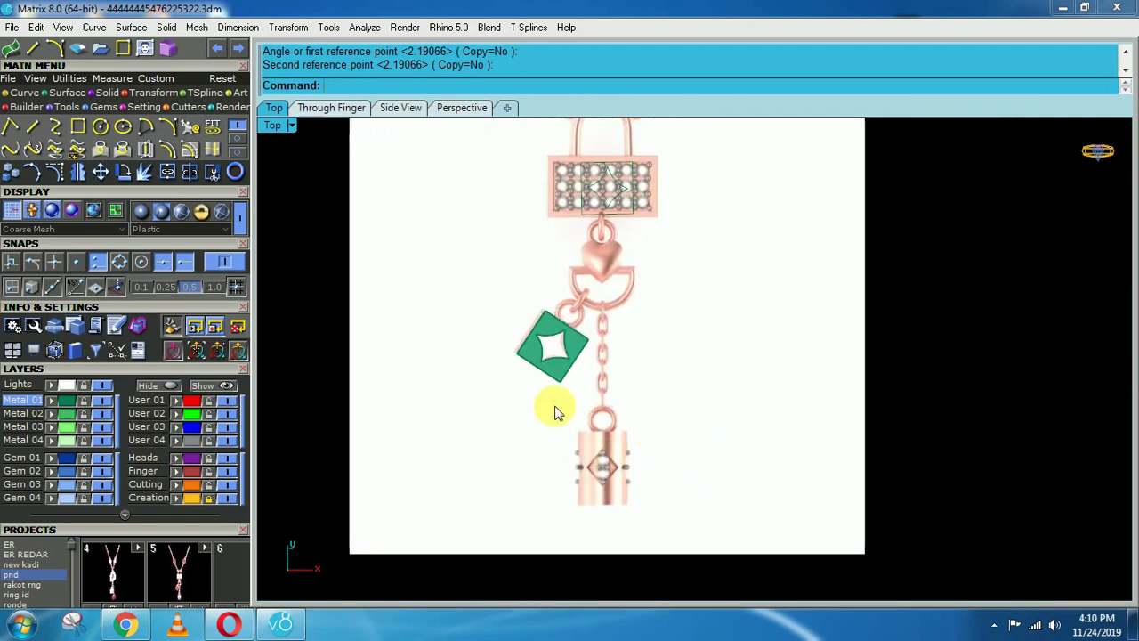
click(552, 378)
text(h)
key(Return)
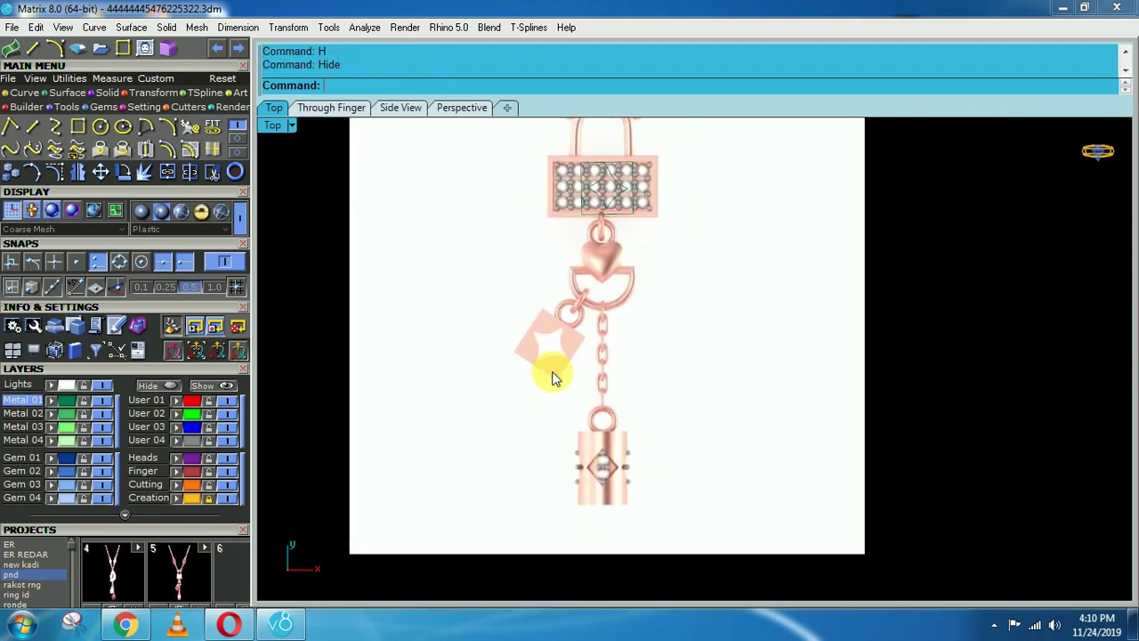
scroll(611, 499, up, 4)
right_drag(616, 417, 627, 389)
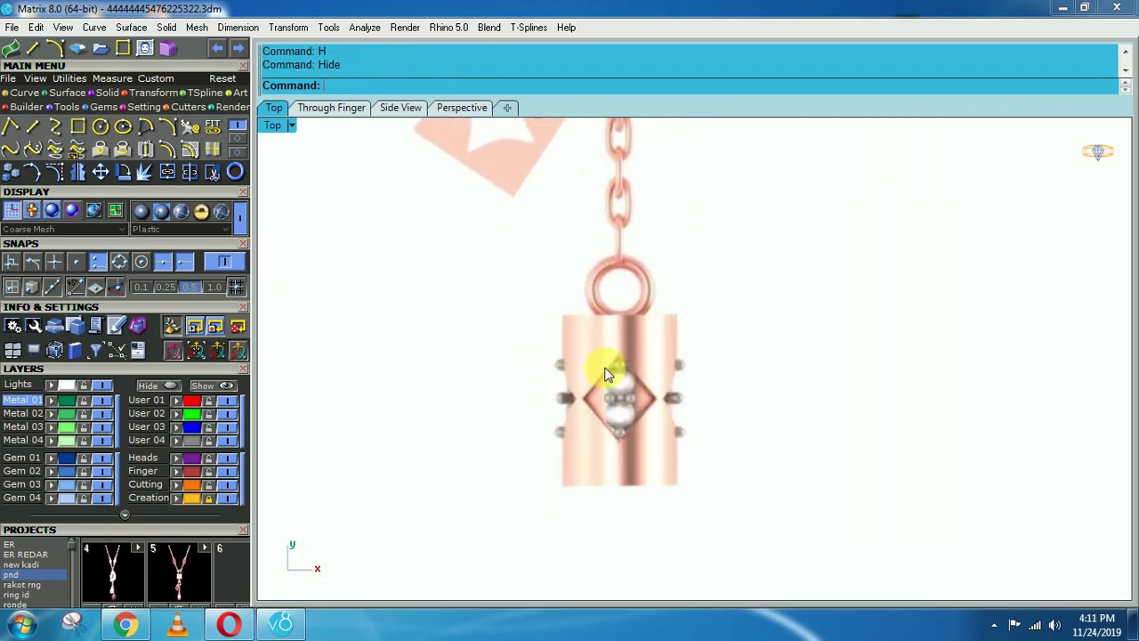
right_drag(590, 344, 589, 383)
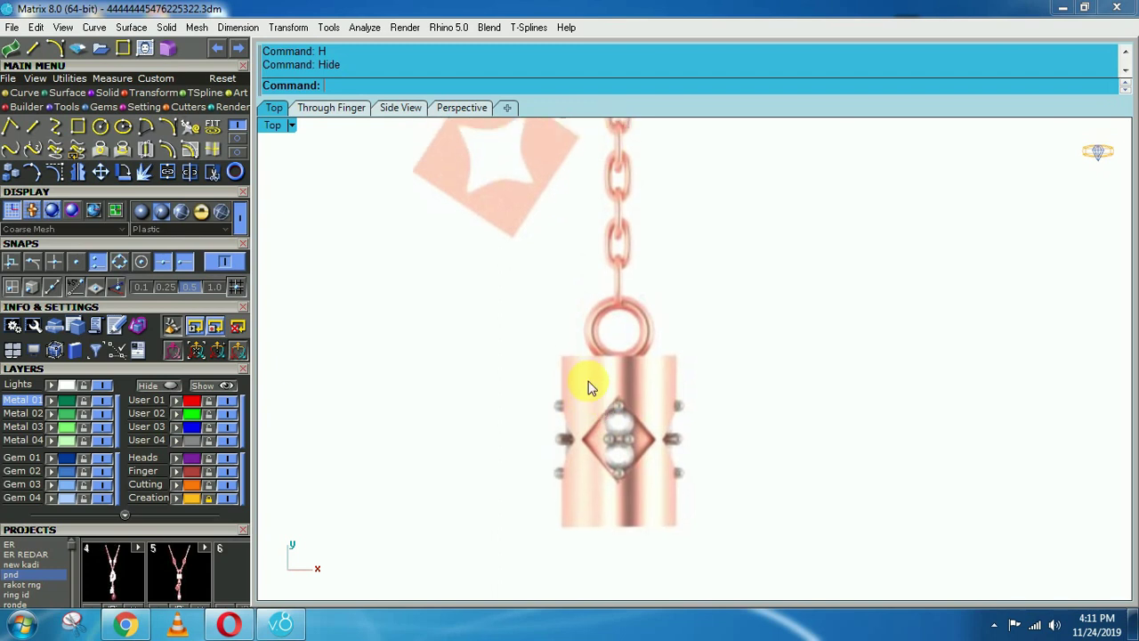
click(99, 126)
click(489, 89)
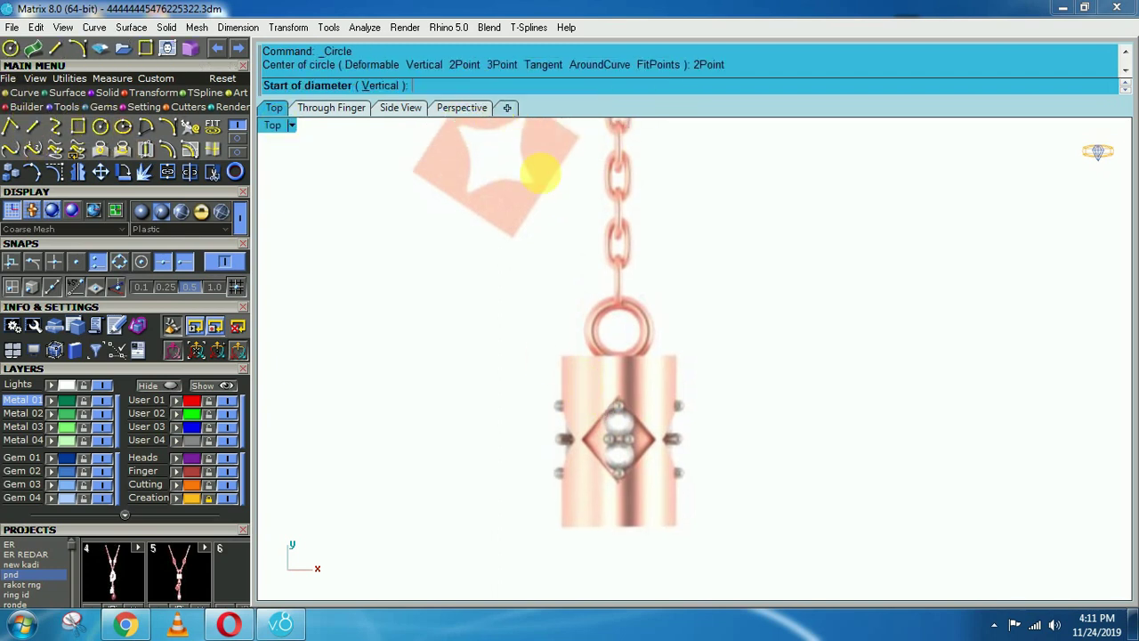
key(Escape)
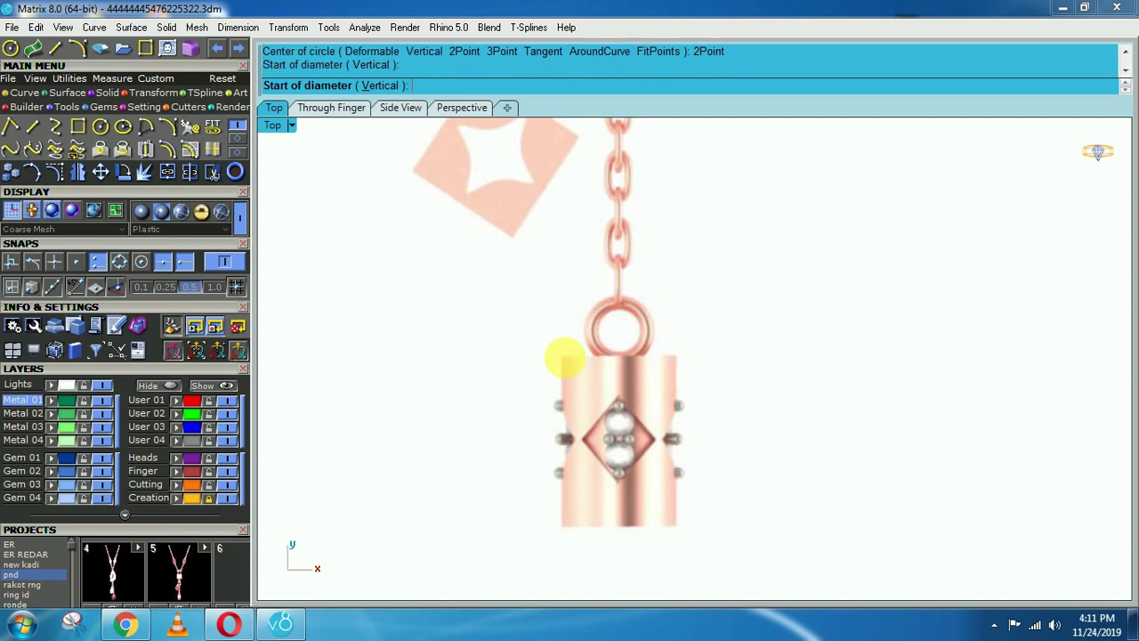
- Draw a straight vertical line along the full left edge of the cylinder charm in the reference image
click(53, 50)
scroll(581, 376, up, 2)
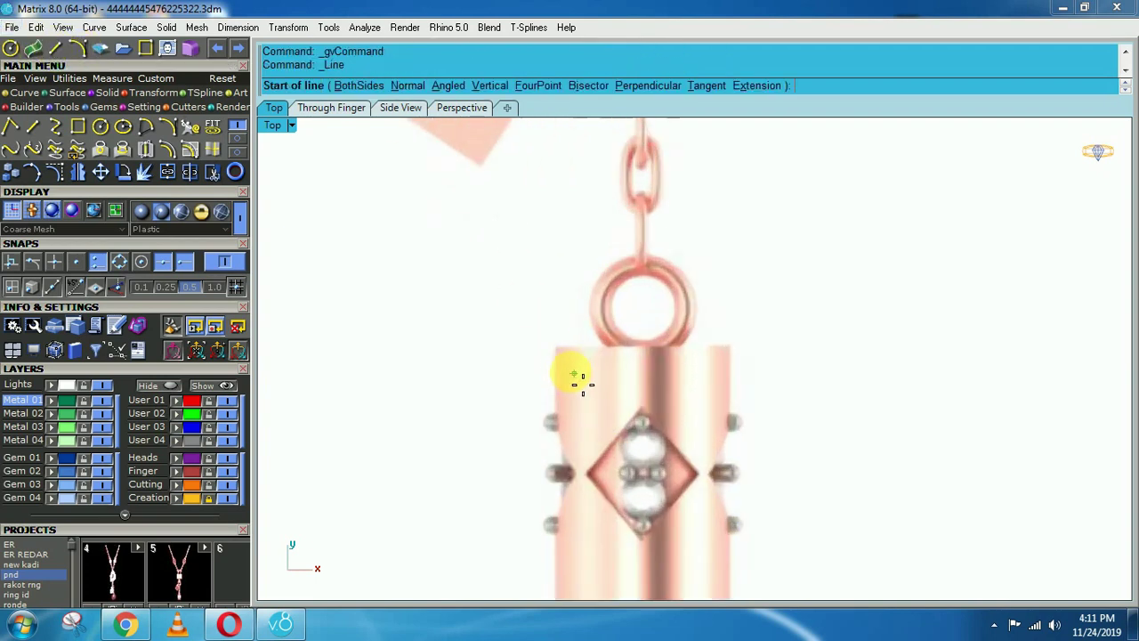
click(555, 346)
scroll(555, 347, down, 3)
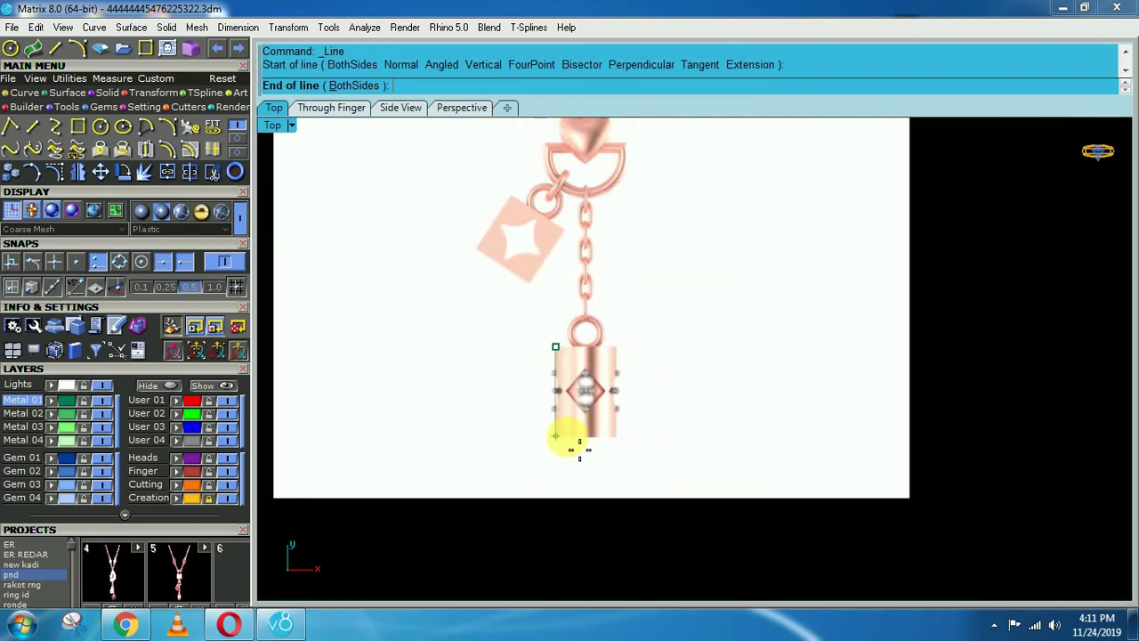
scroll(554, 442, up, 2)
click(553, 436)
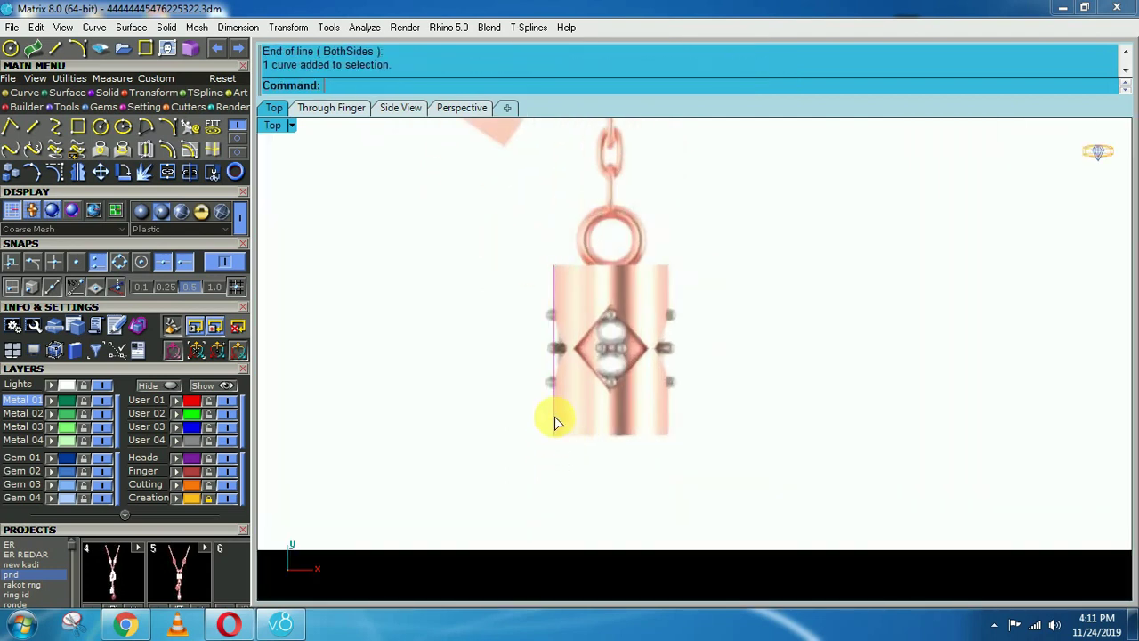
- Copy the vertical line horizontally onto the right edge of the cylinder charm
text(c)
key(Return)
click(646, 510)
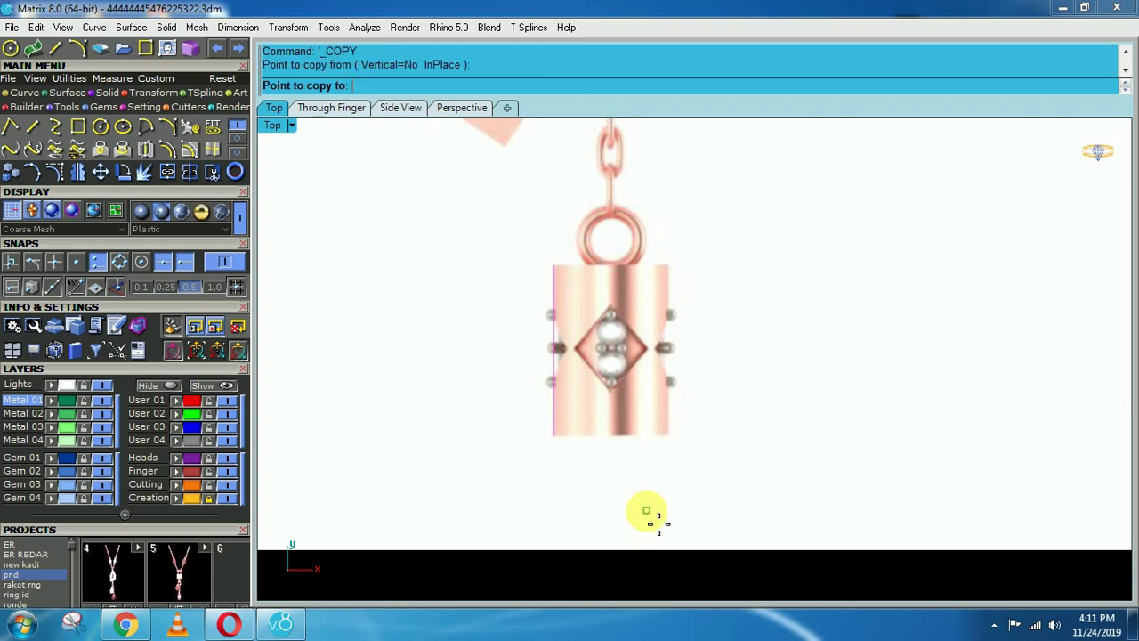
click(763, 510)
click(725, 508)
key(Return)
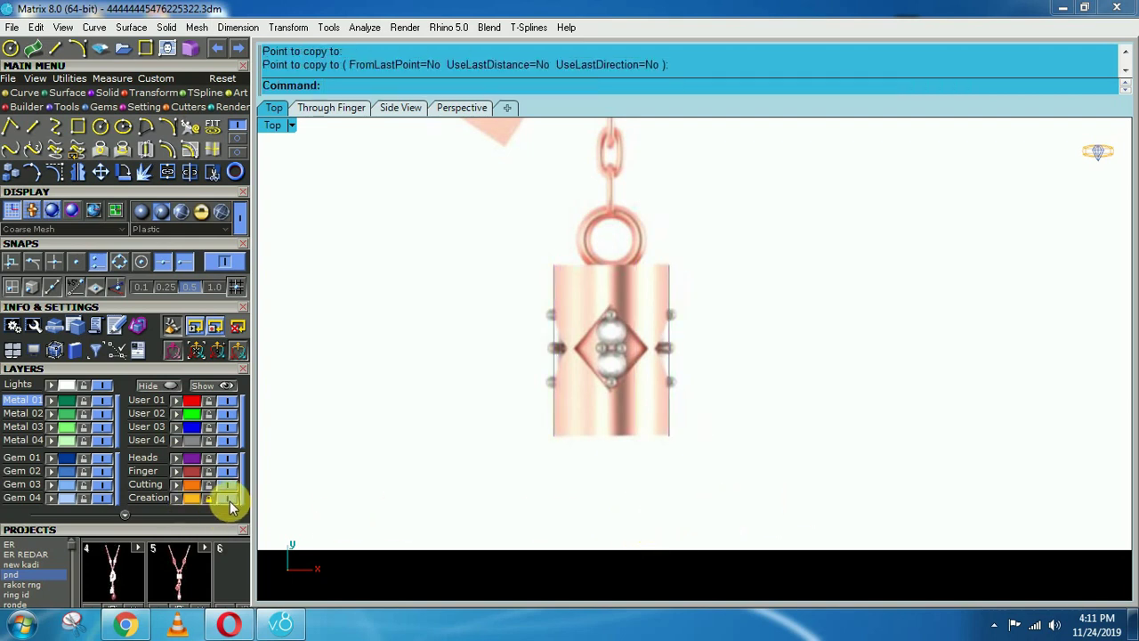
- Hide the reference image layer, switch to the Front view, and delete the leftover square and star curves
click(230, 500)
key(F2)
scroll(499, 481, down, 2)
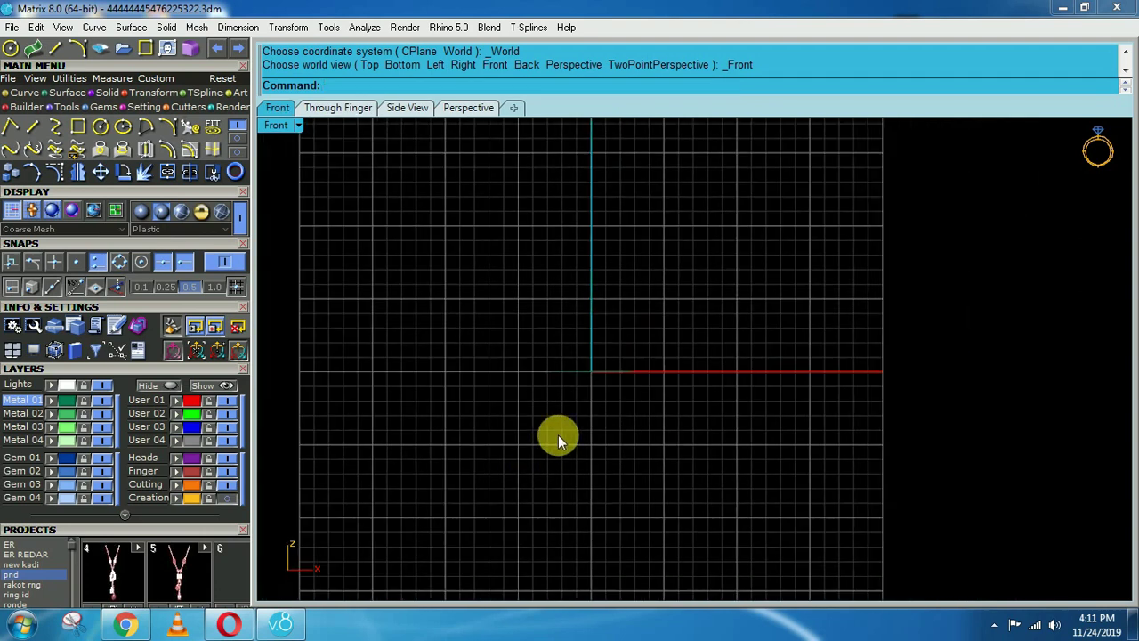
scroll(571, 421, down, 2)
ctrl+shift+right_drag(572, 421, 574, 463)
drag(636, 207, 489, 446)
key(Delete)
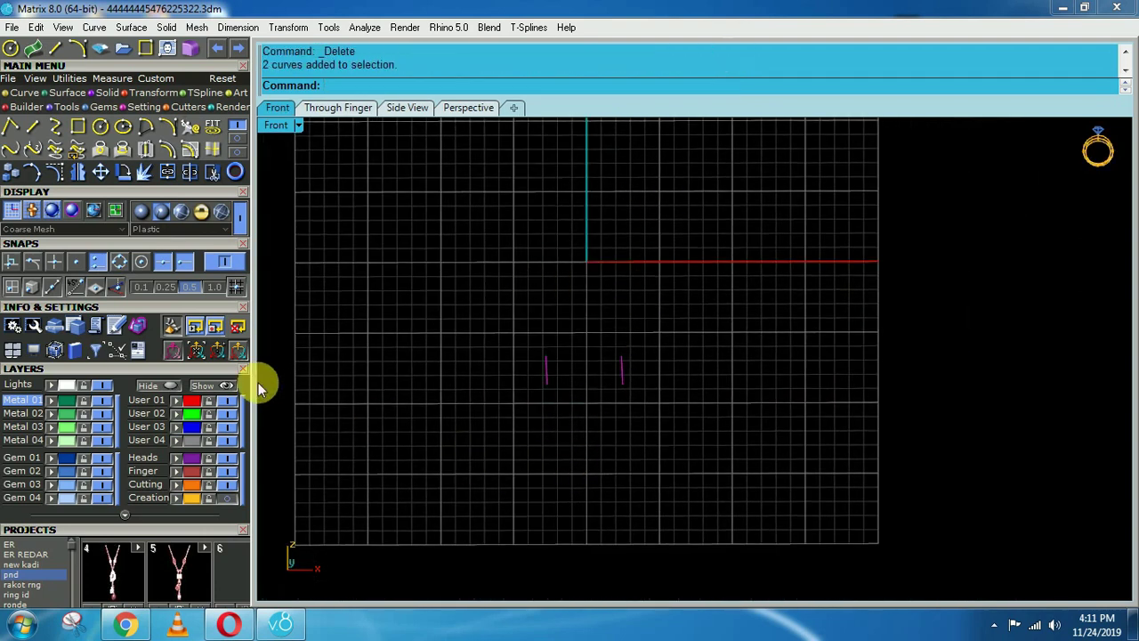
- Assign the two cylinder edge lines to the User 01 layer and restore the straight Front view
drag(672, 342, 406, 457)
click(178, 401)
key(ctrl+F2)
scroll(582, 389, up, 5)
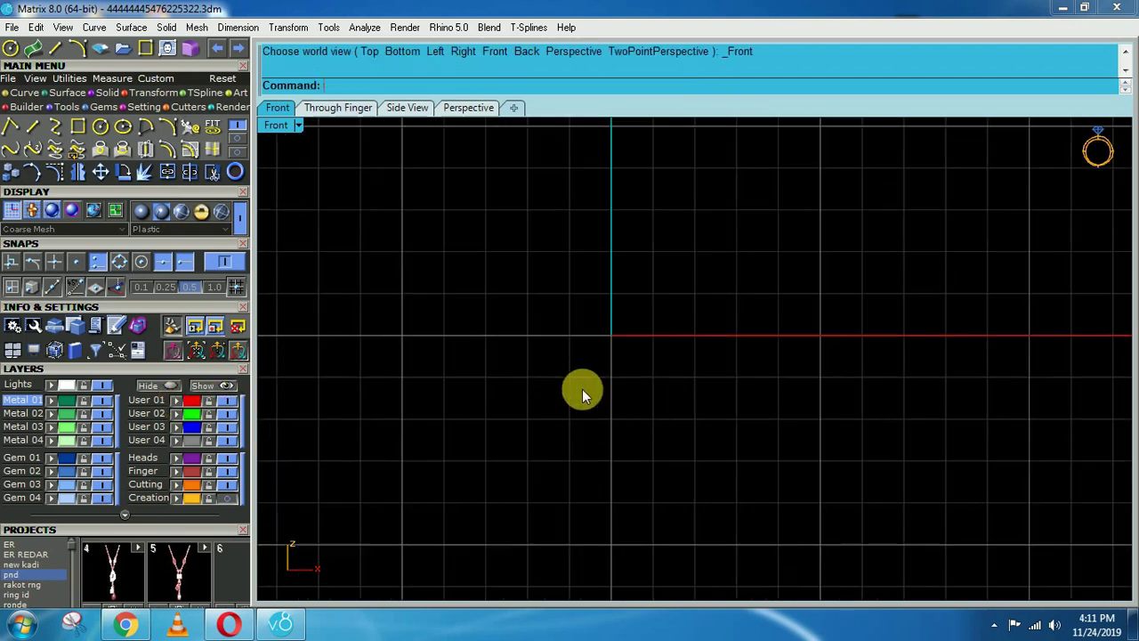
- Move the selected red guide lines to a new position in the Front view
text(m)
key(Return)
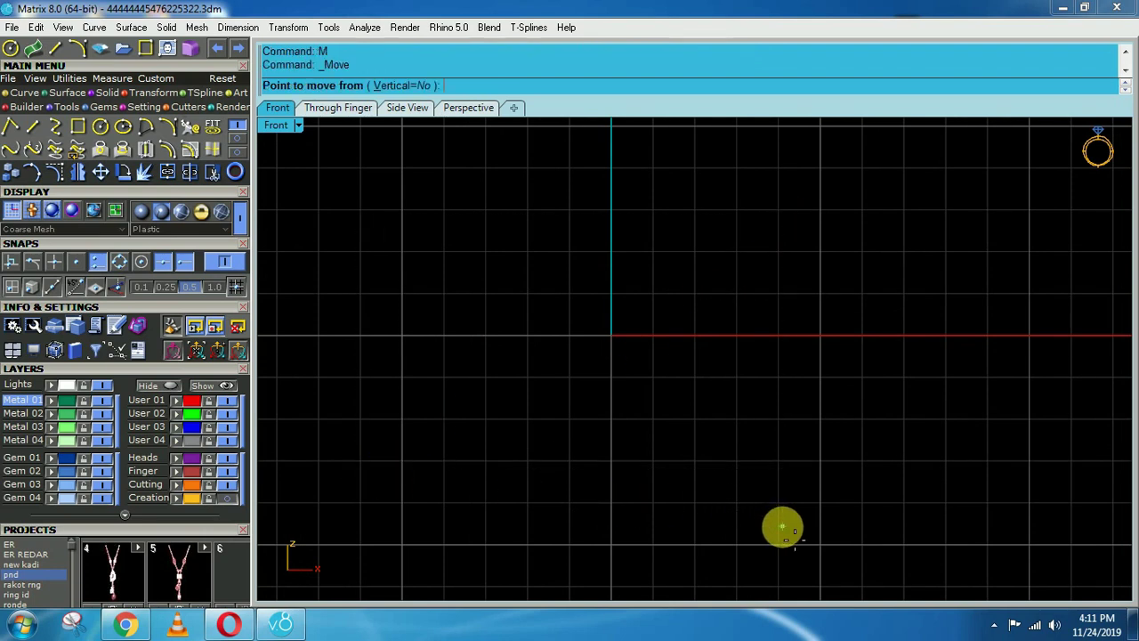
click(780, 524)
- Draw a two-point circle whose diameter spans the two red guide lines seen end-on, and switch to the Top view
scroll(718, 341, up, 3)
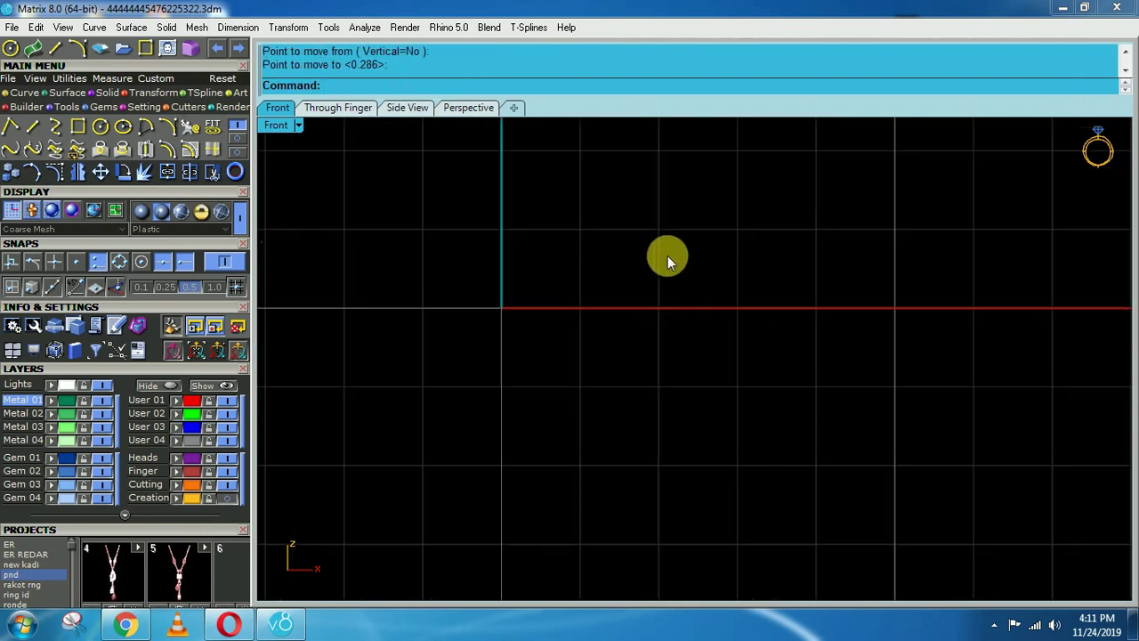
click(24, 51)
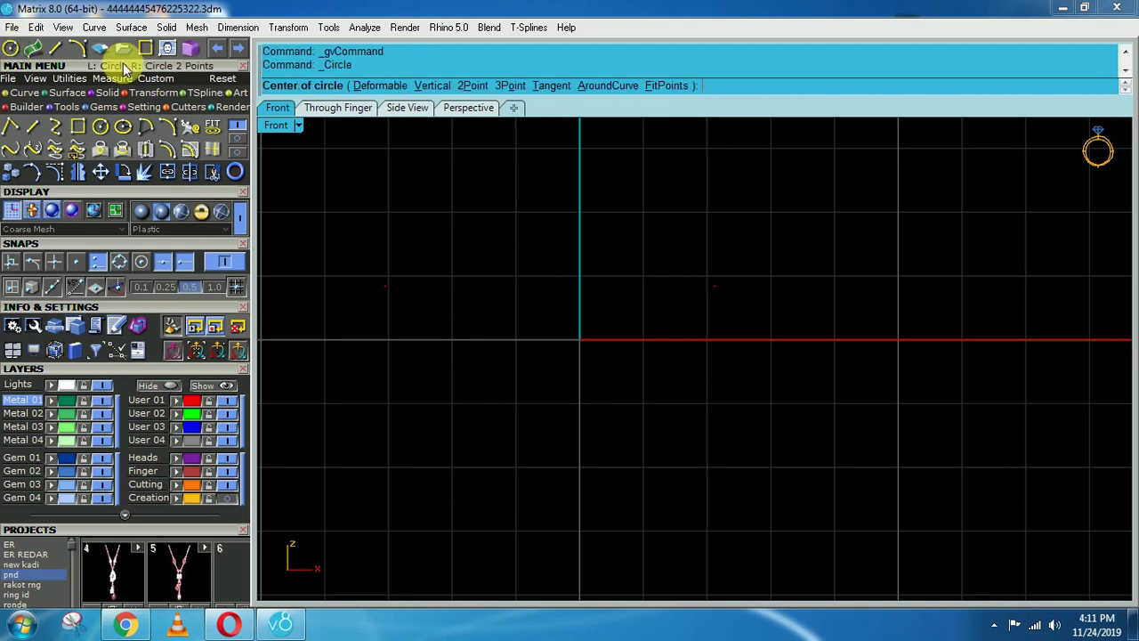
click(465, 86)
click(382, 287)
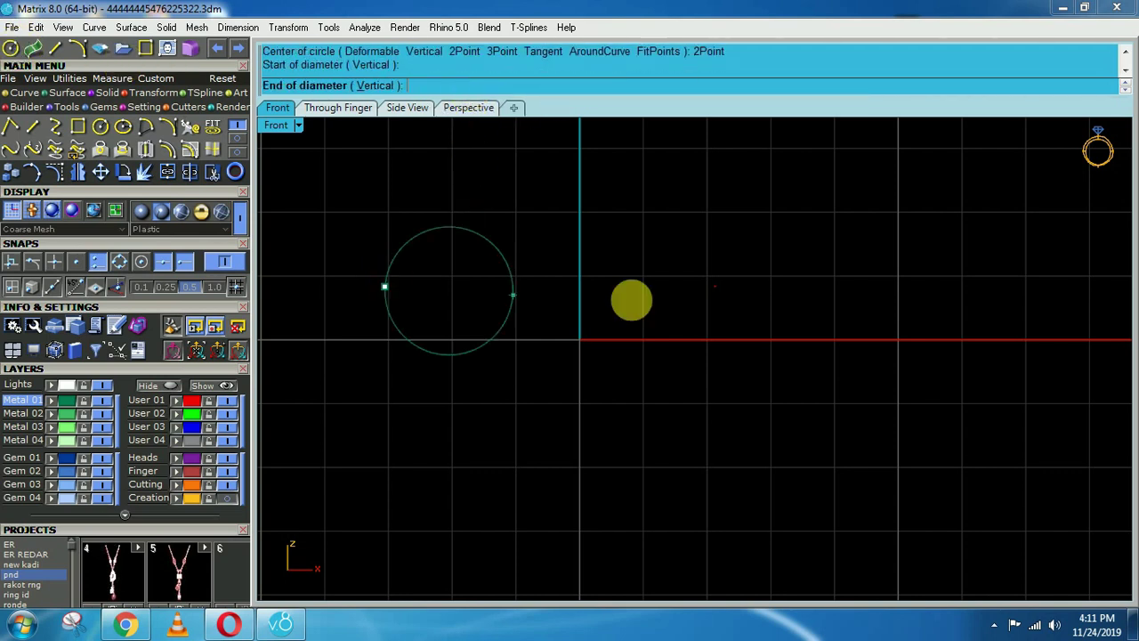
click(717, 284)
scroll(720, 314, down, 3)
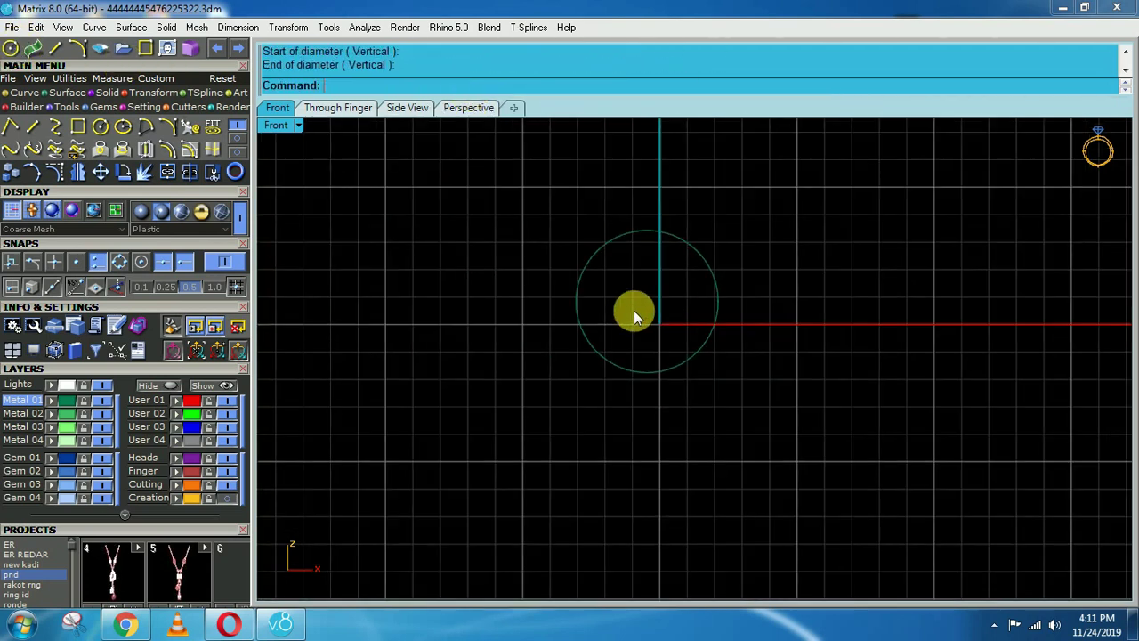
ctrl+shift+right_drag(626, 368, 645, 454)
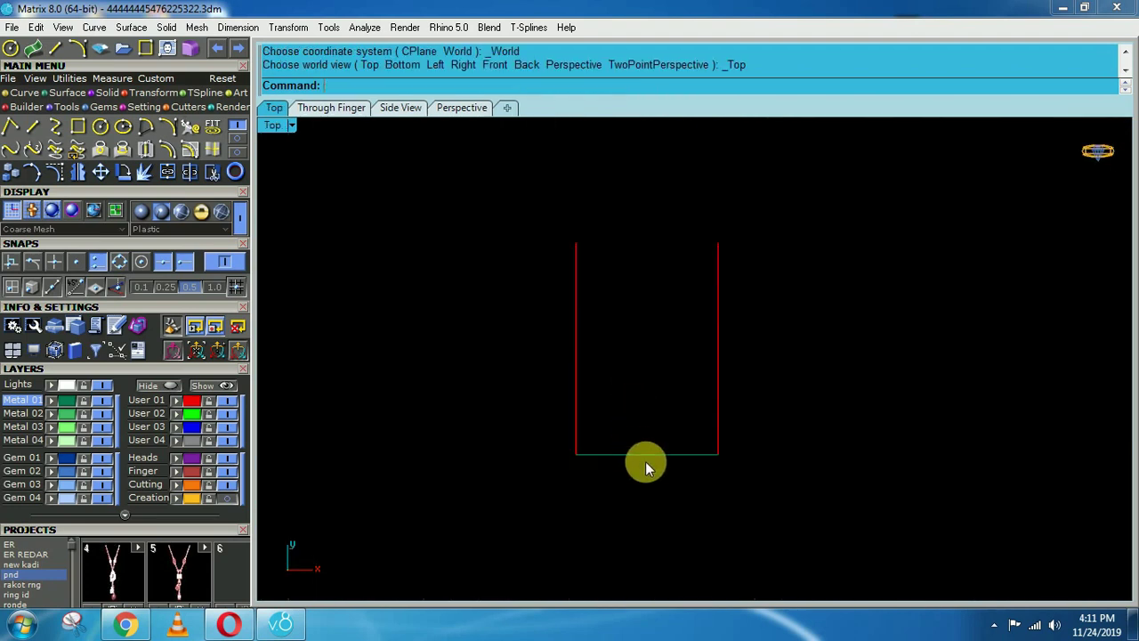
- Try moving the circle from the lower to the upper ends of the red guide lines, and undo the move
click(640, 455)
right_drag(798, 410, 780, 497)
text(M)
right_click(812, 489)
click(811, 488)
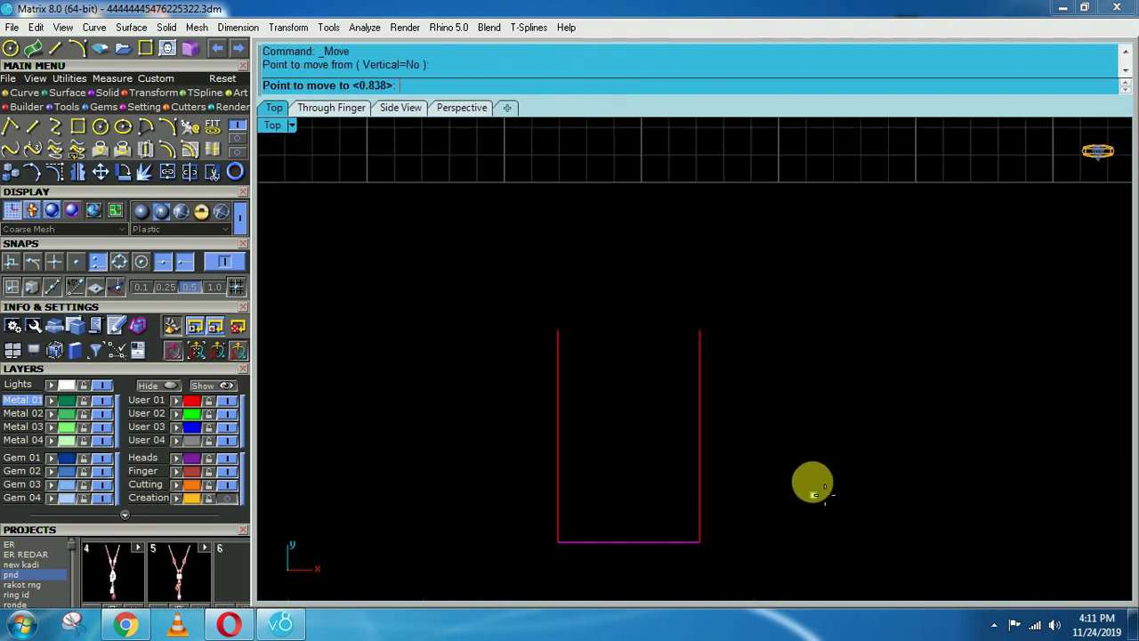
click(804, 286)
click(781, 409)
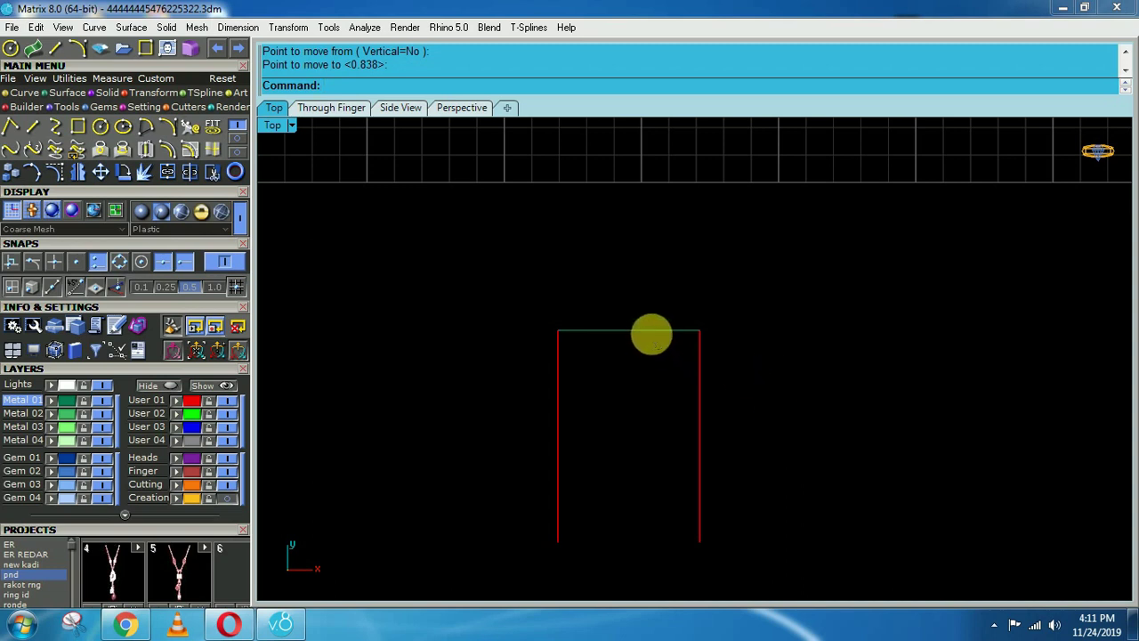
key(ctrl+z)
text(v)
key(BackSpace)
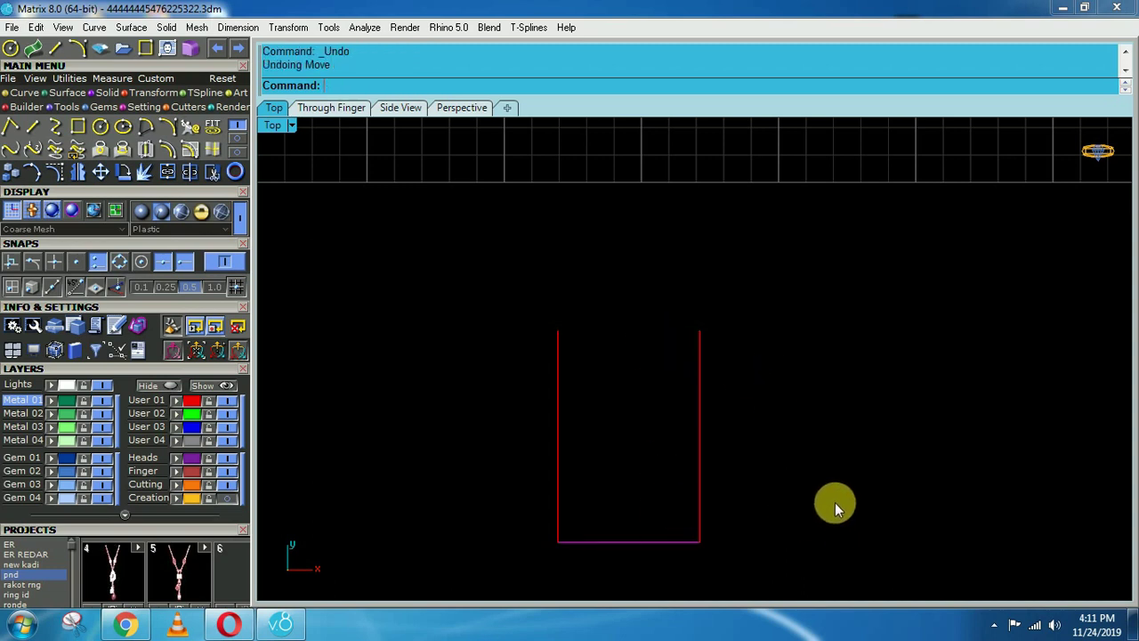
- Copy the circle straight up to the upper ends of the red guide lines, and delete both guide lines
text(c)
key(Return)
click(795, 537)
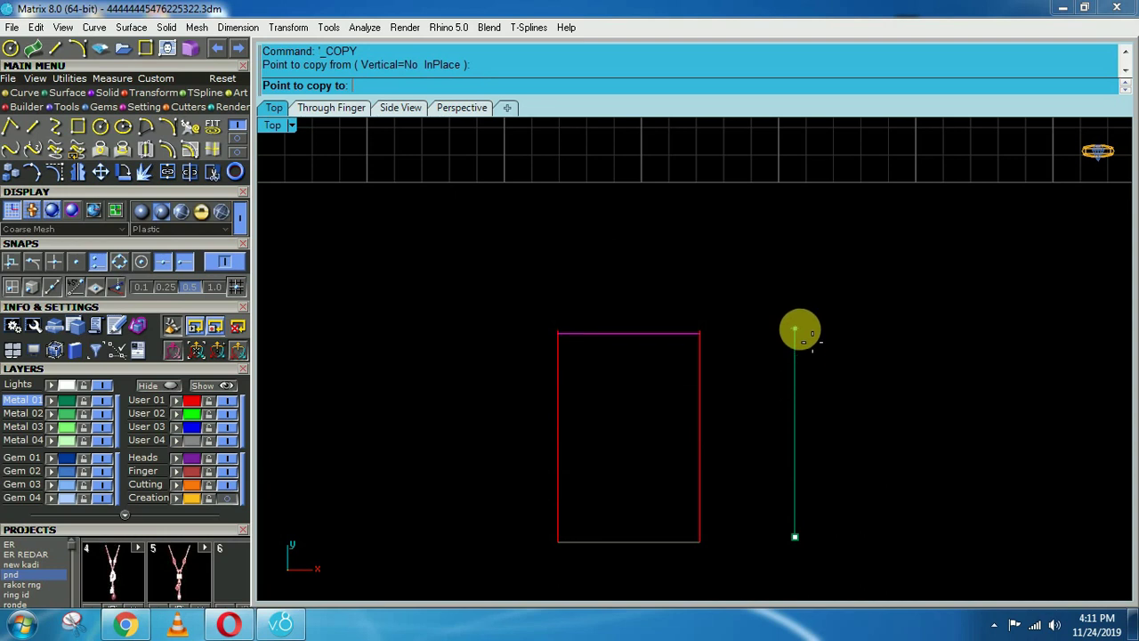
click(802, 331)
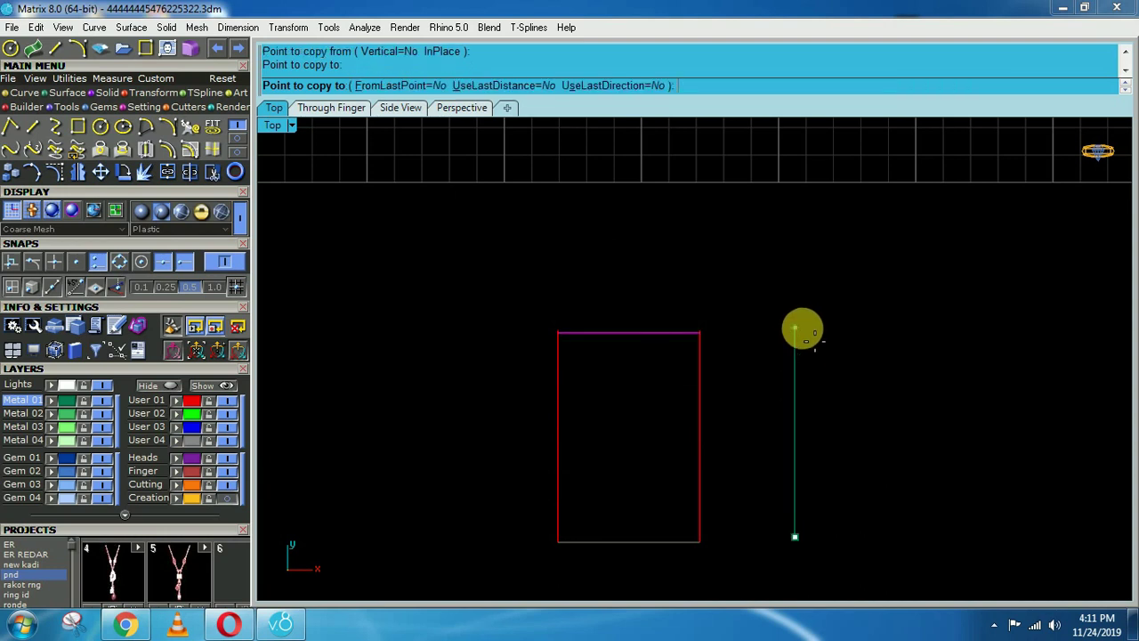
key(Return)
drag(793, 402, 528, 452)
key(Delete)
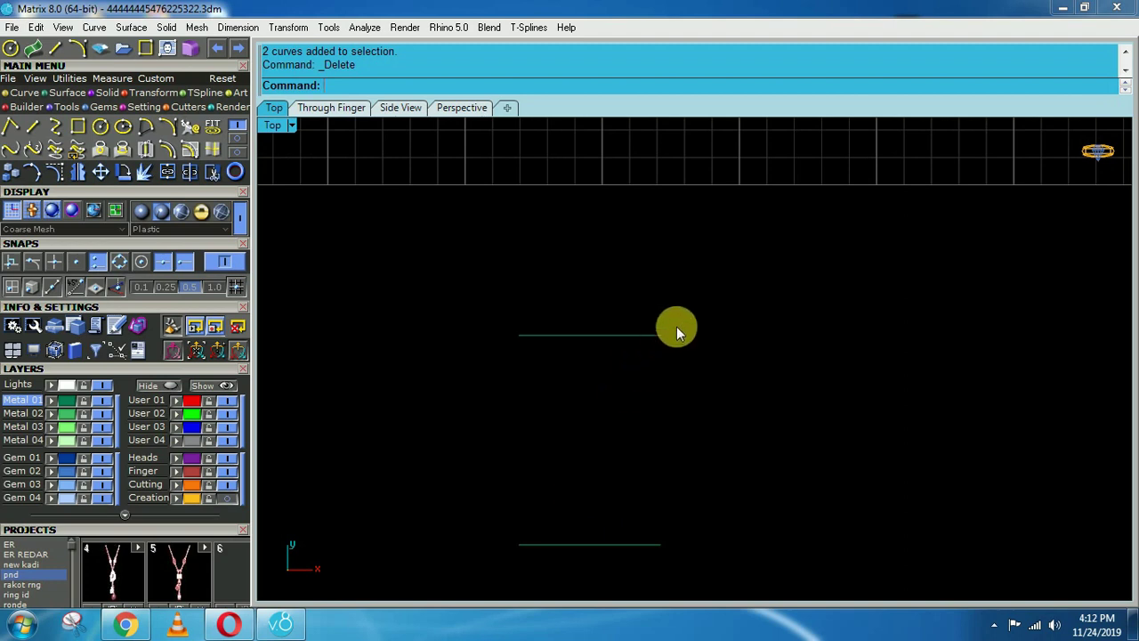
- Loft a surface between the upper and lower circles, keeping the default seam points
click(644, 336)
click(610, 544)
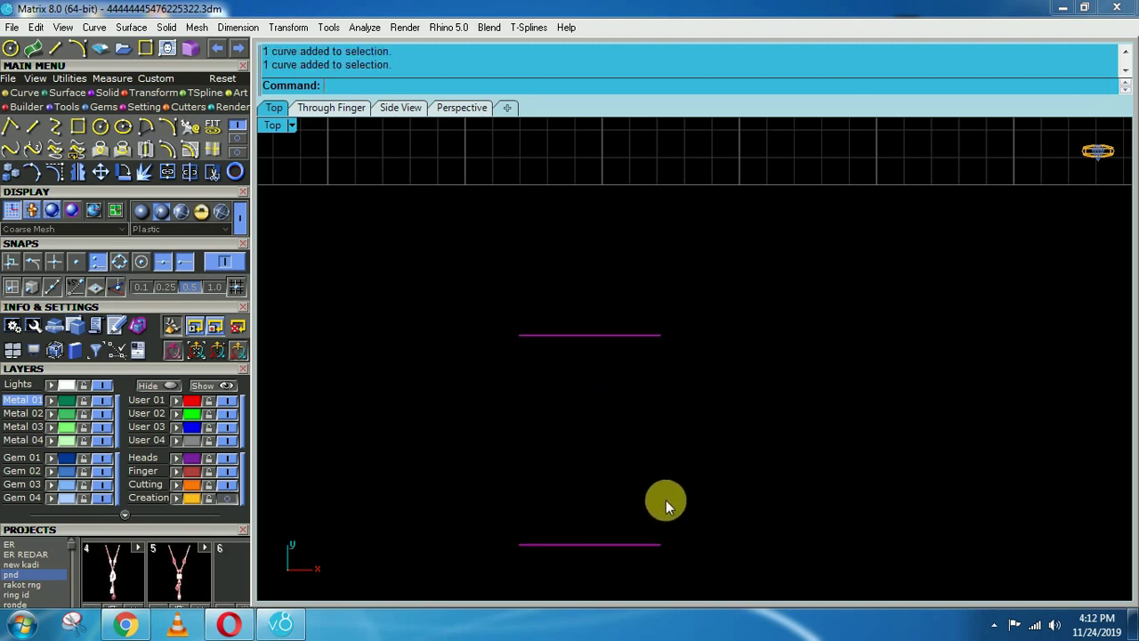
text(l)
key(Return)
key(Return)
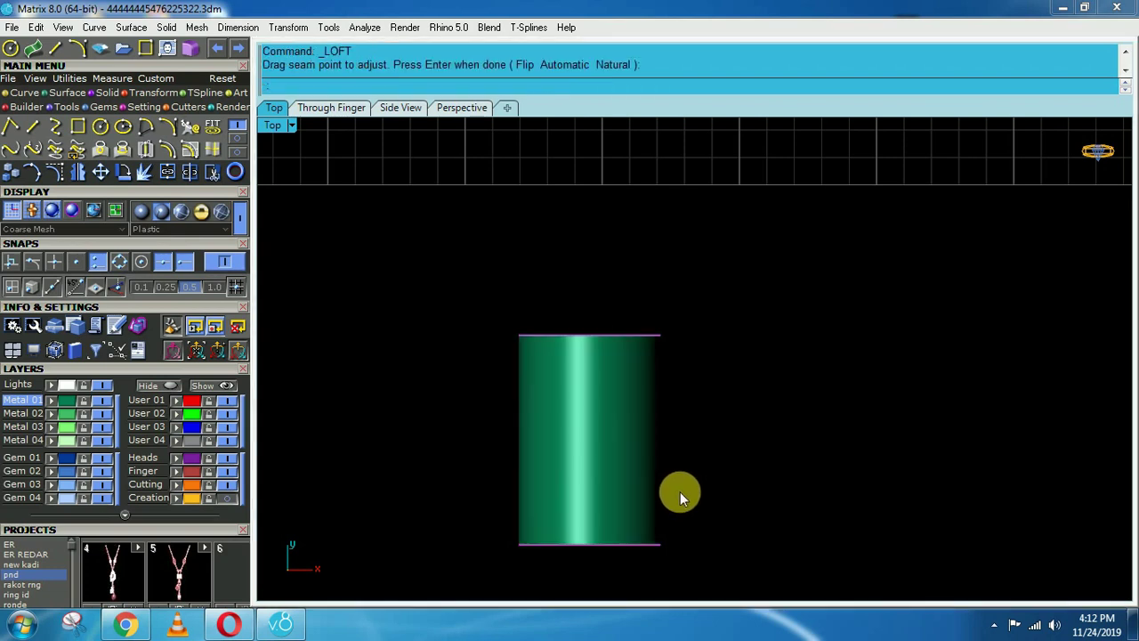
key(Return)
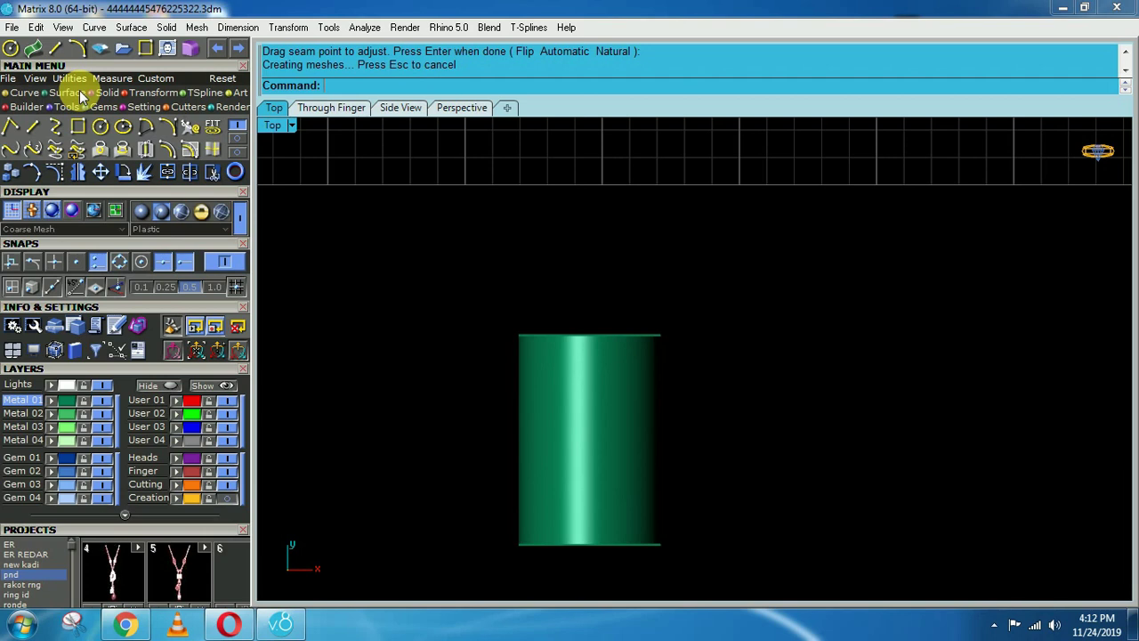
- Examine the open ends of the lofted cylinder from an angled view, and return to the Top view
click(79, 90)
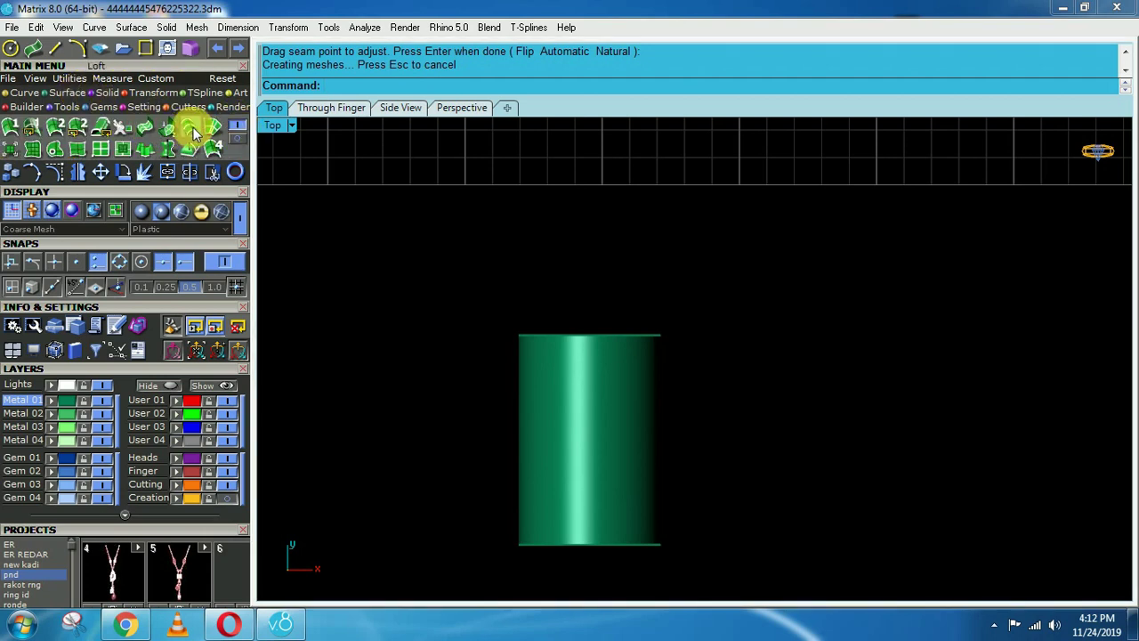
right_drag(708, 475, 584, 305)
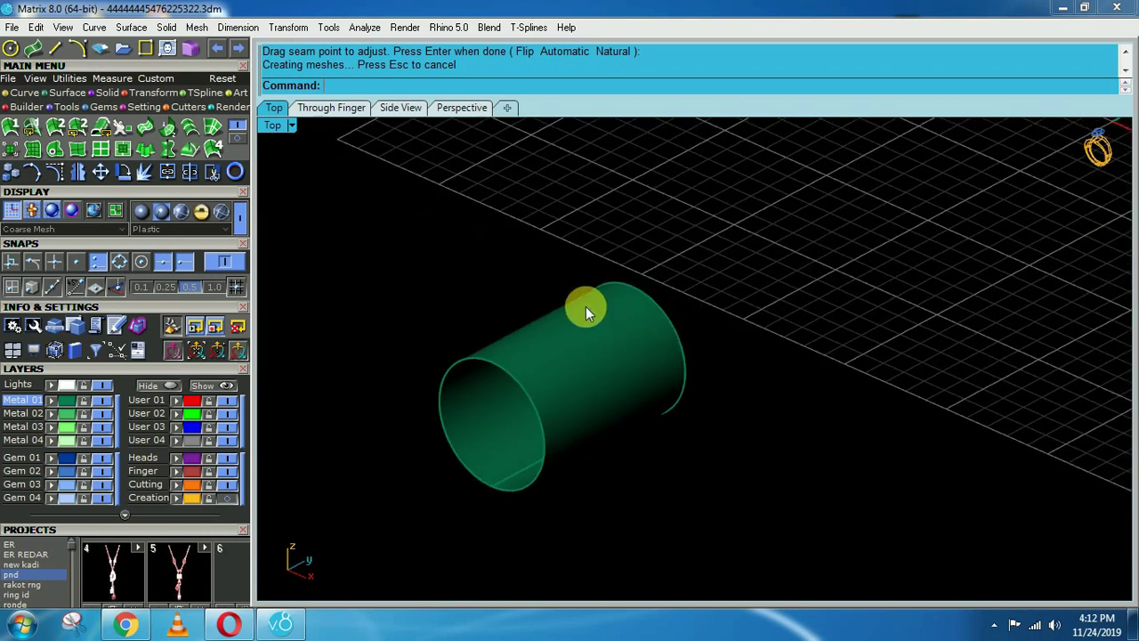
key(ctrl+F1)
right_drag(694, 413, 631, 388)
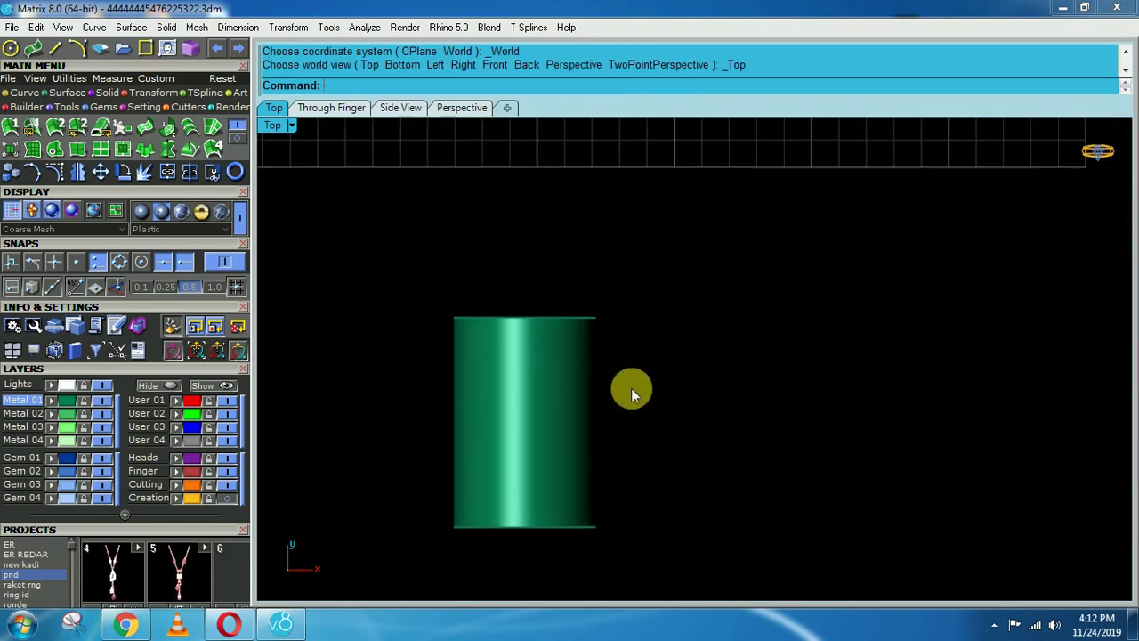
click(113, 92)
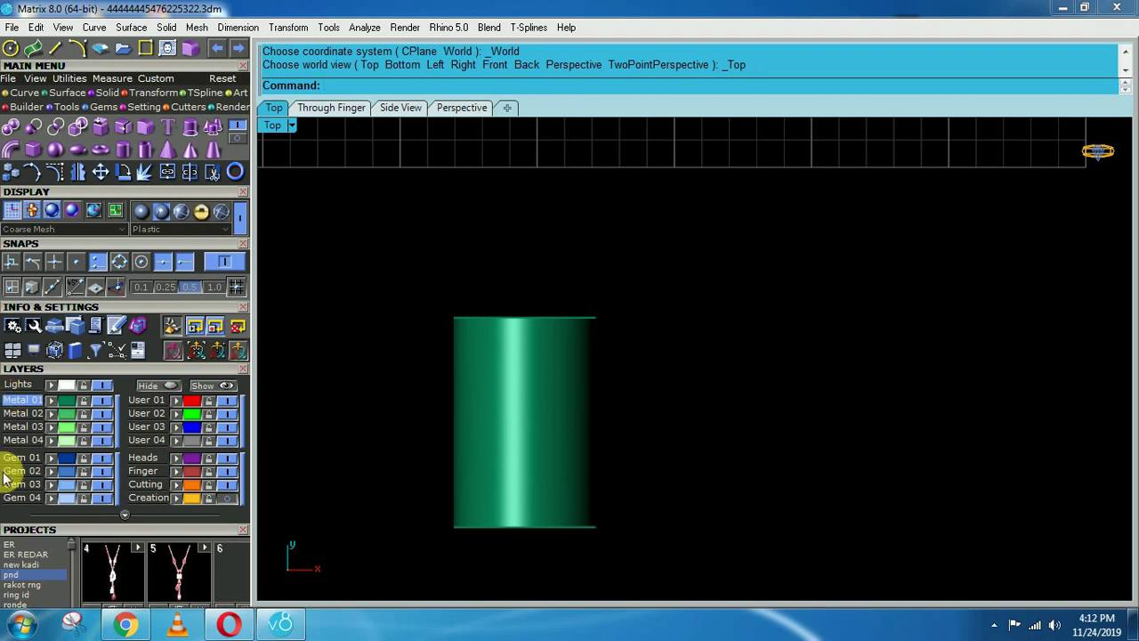
ctrl+shift+right_drag(690, 513, 620, 379)
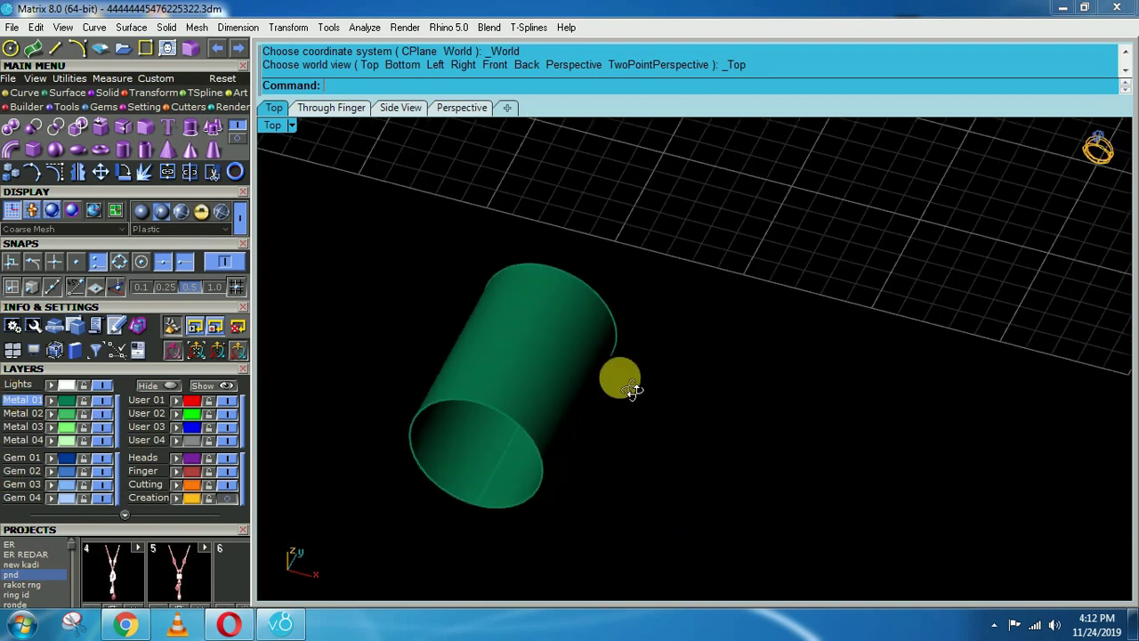
key(ctrl+F1)
right_drag(665, 481, 701, 374)
- Close both open ends of the lofted cylinder with Cap
click(595, 358)
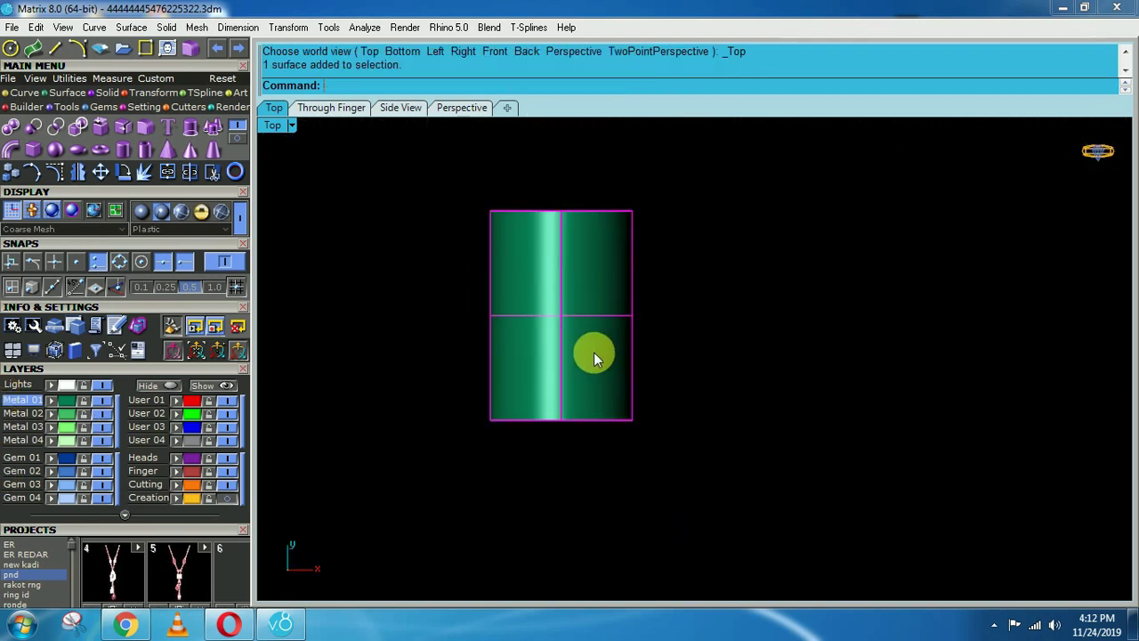
text(cap)
key(Return)
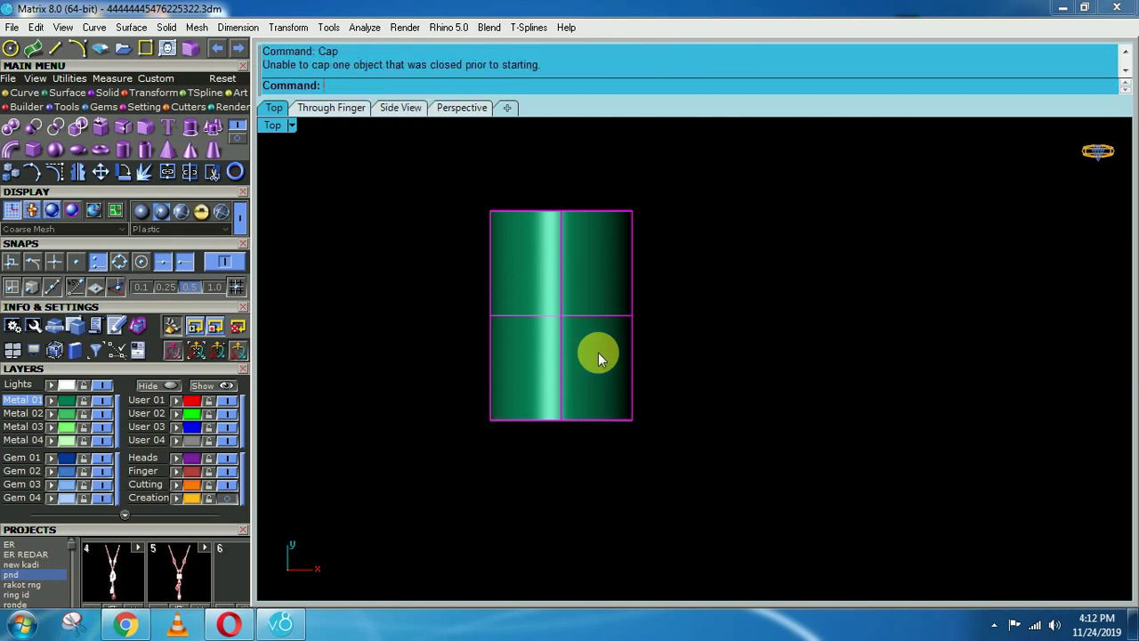
click(667, 380)
right_drag(667, 380, 588, 592)
key(F1)
scroll(697, 455, down, 2)
right_drag(595, 395, 599, 408)
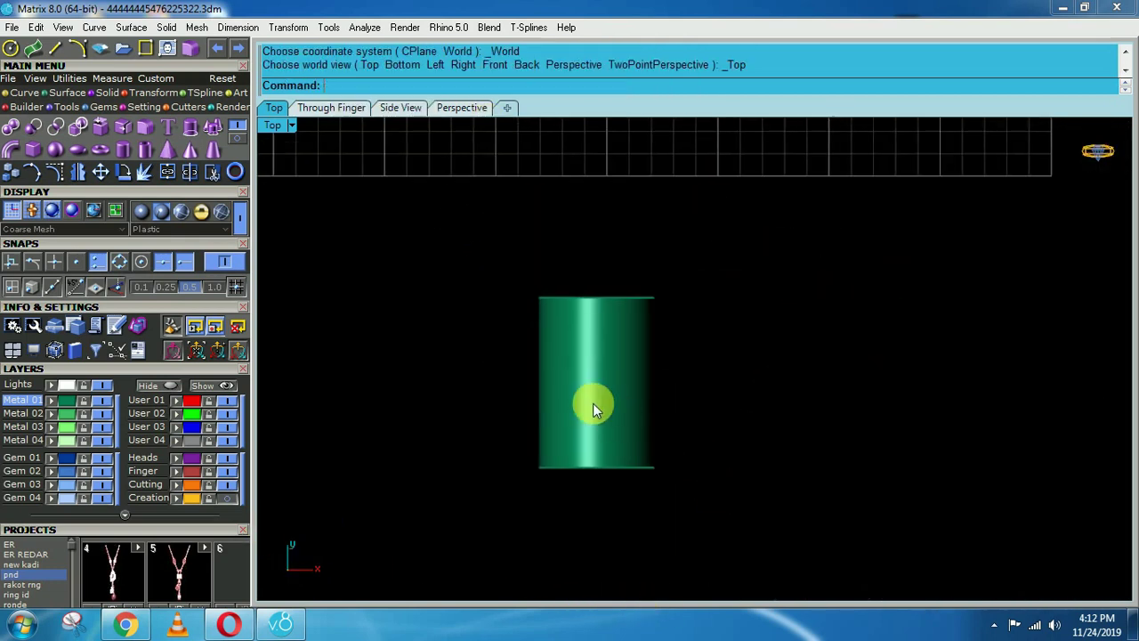
scroll(593, 403, down, 2)
drag(738, 293, 437, 491)
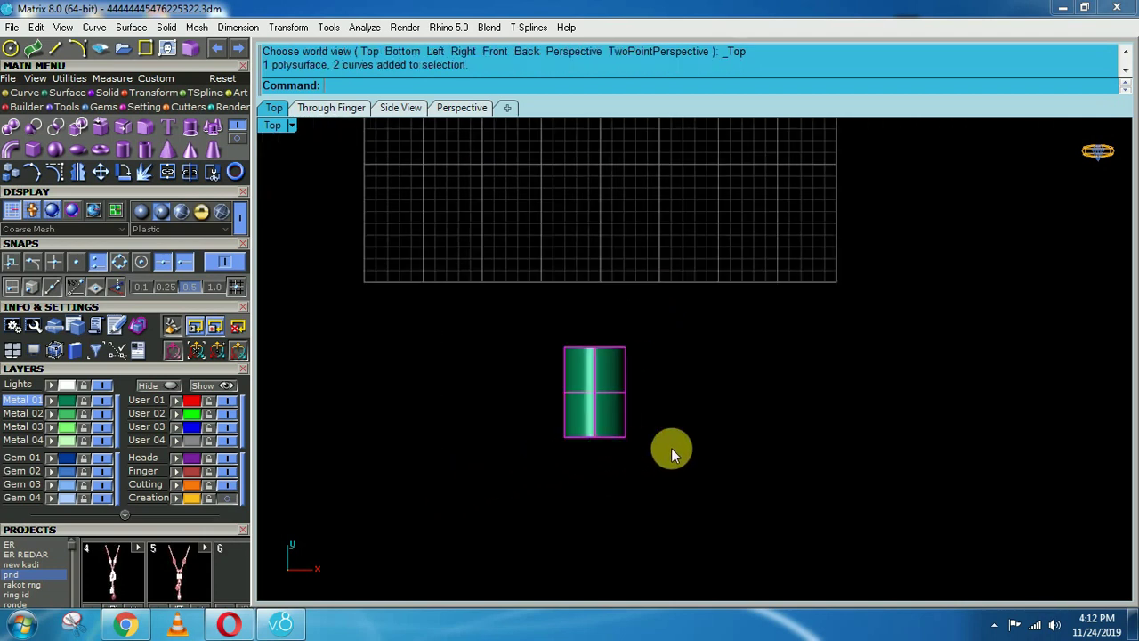
key(Escape)
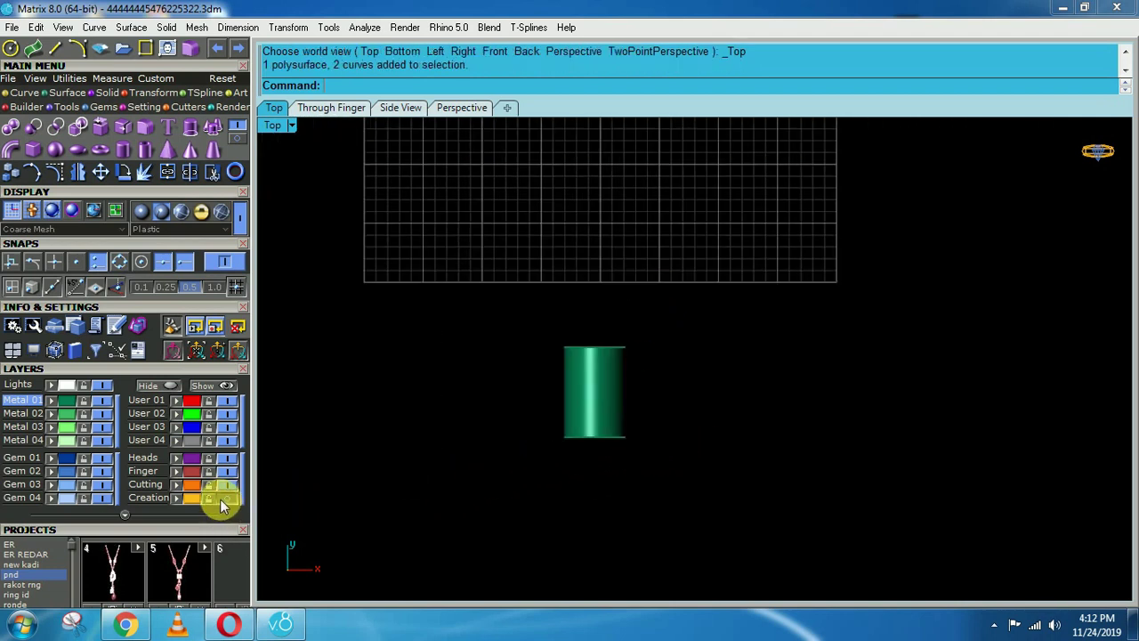
- Show and lock the Creation layer holding the pendant reference image, and hide the capped cylinder
click(227, 499)
click(208, 498)
click(598, 400)
text(H)
key(Return)
scroll(597, 398, up, 5)
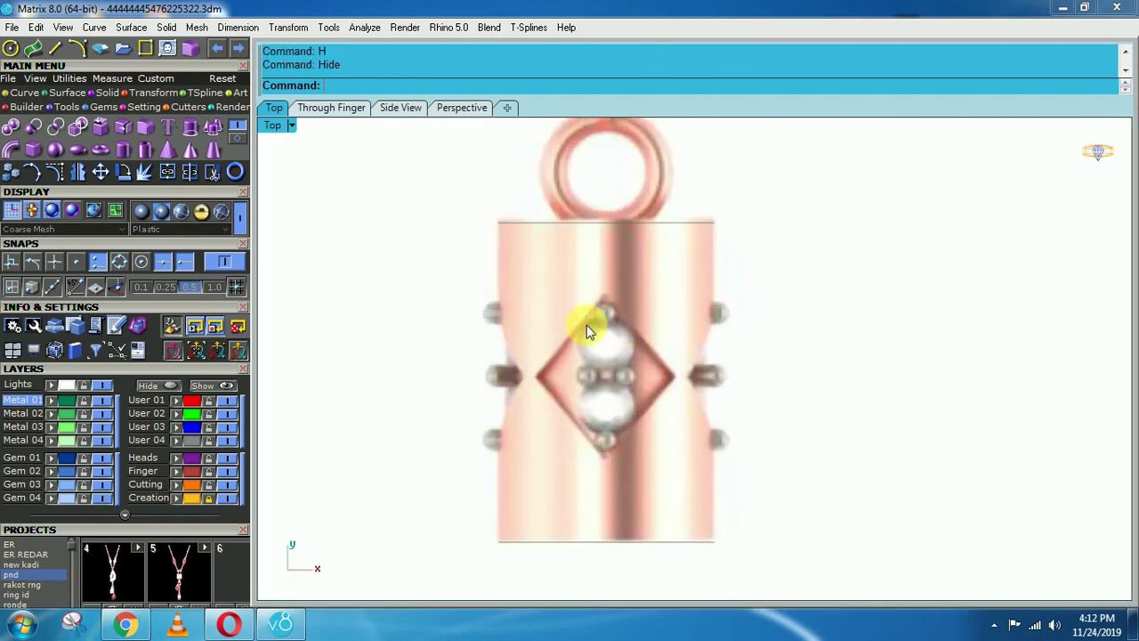
- Trace the diamond-shaped opening in the middle of the reference image with a closed four-sided polyline
click(19, 93)
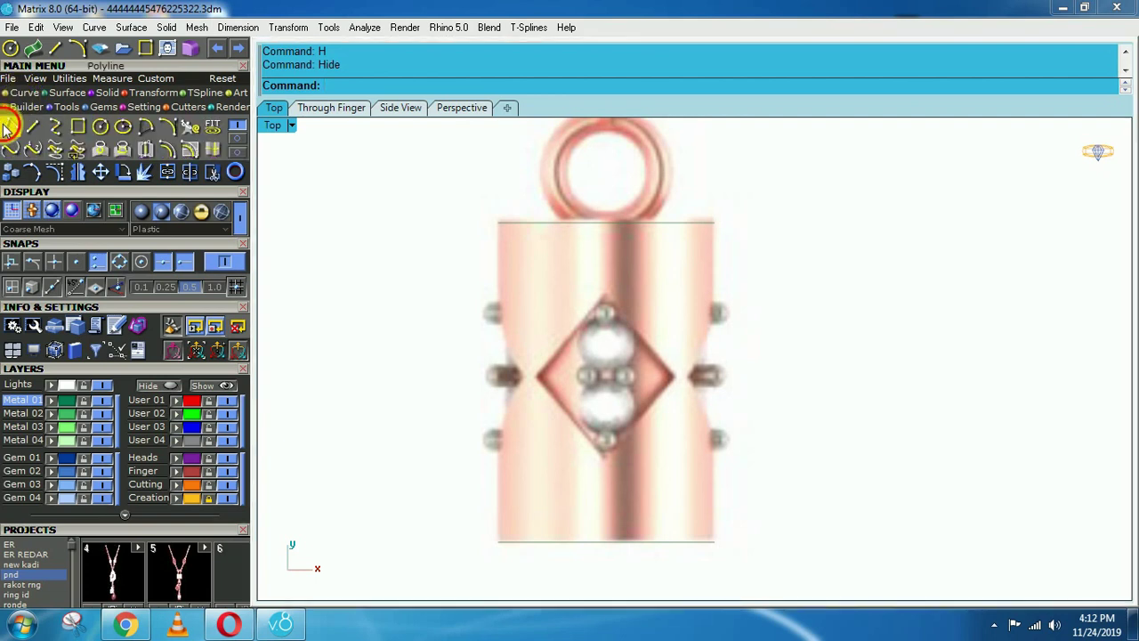
click(10, 126)
scroll(530, 351, up, 1)
click(536, 378)
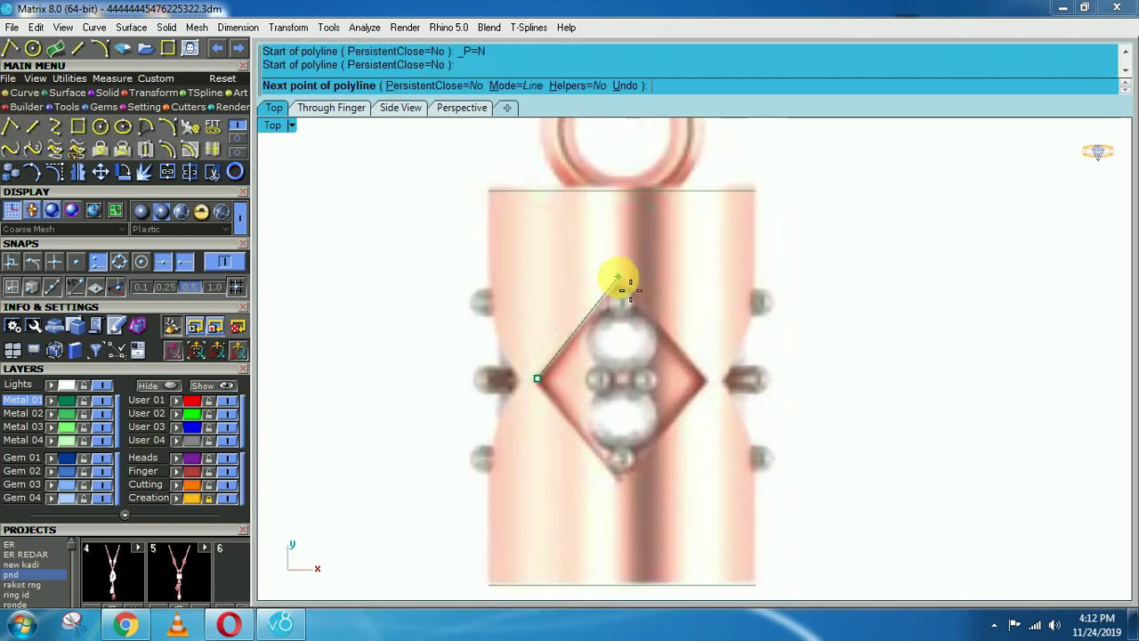
click(618, 281)
click(707, 380)
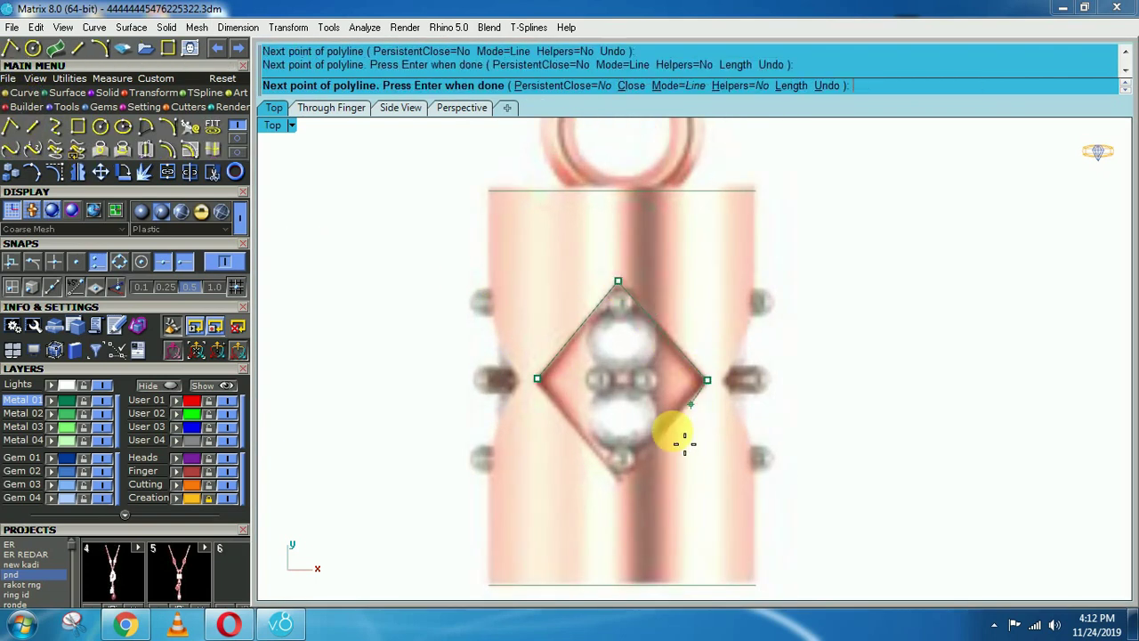
click(622, 481)
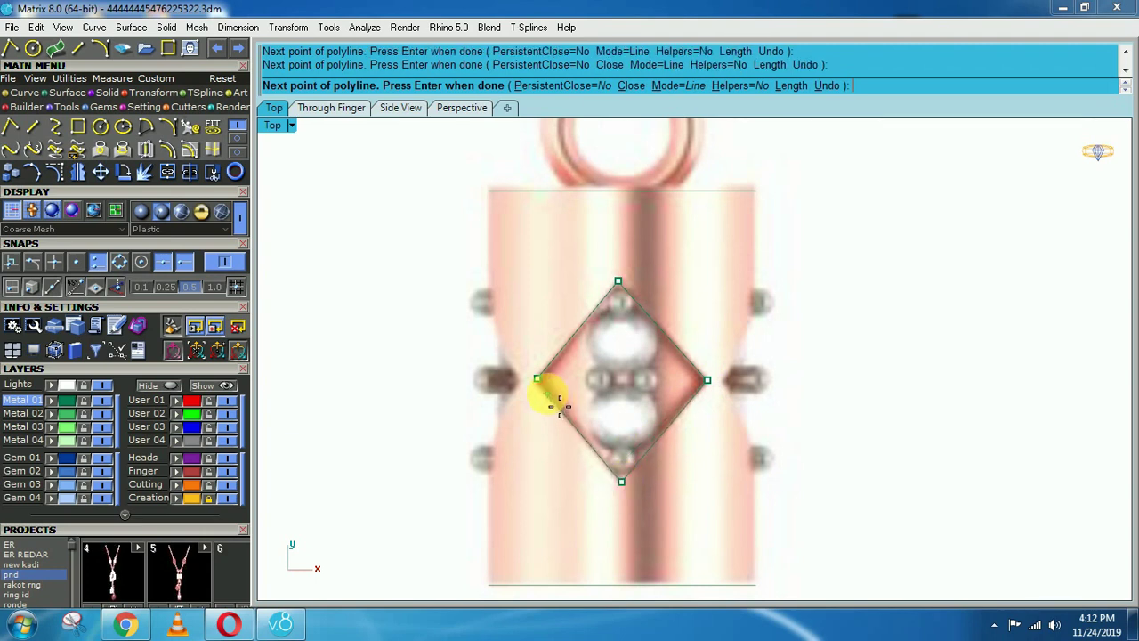
click(537, 379)
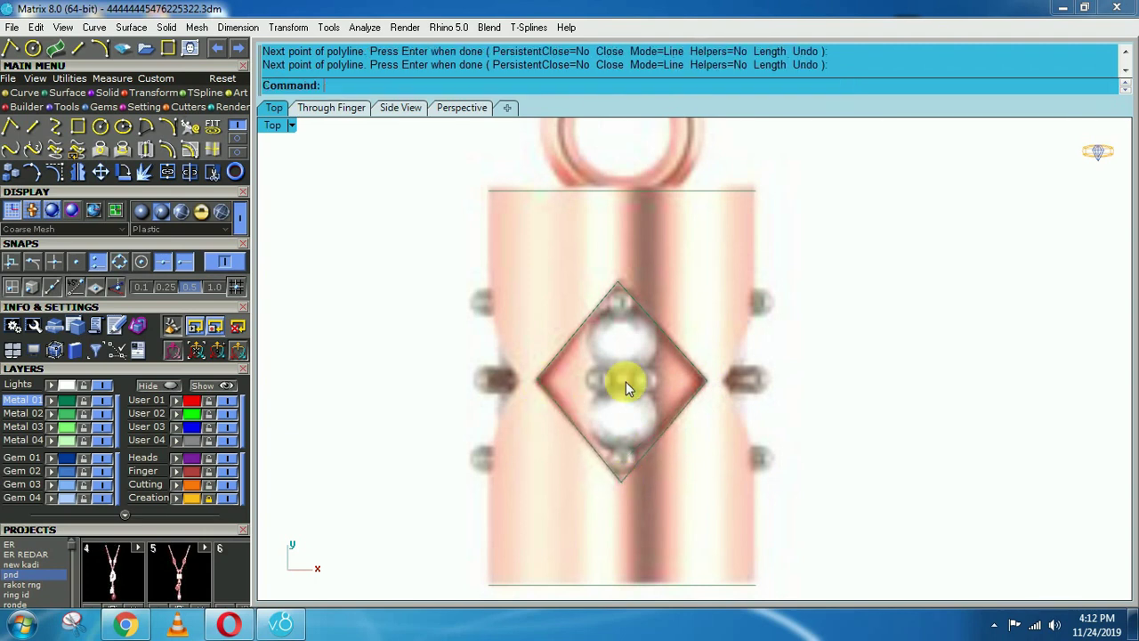
click(703, 375)
right_drag(689, 366, 718, 424)
key(Escape)
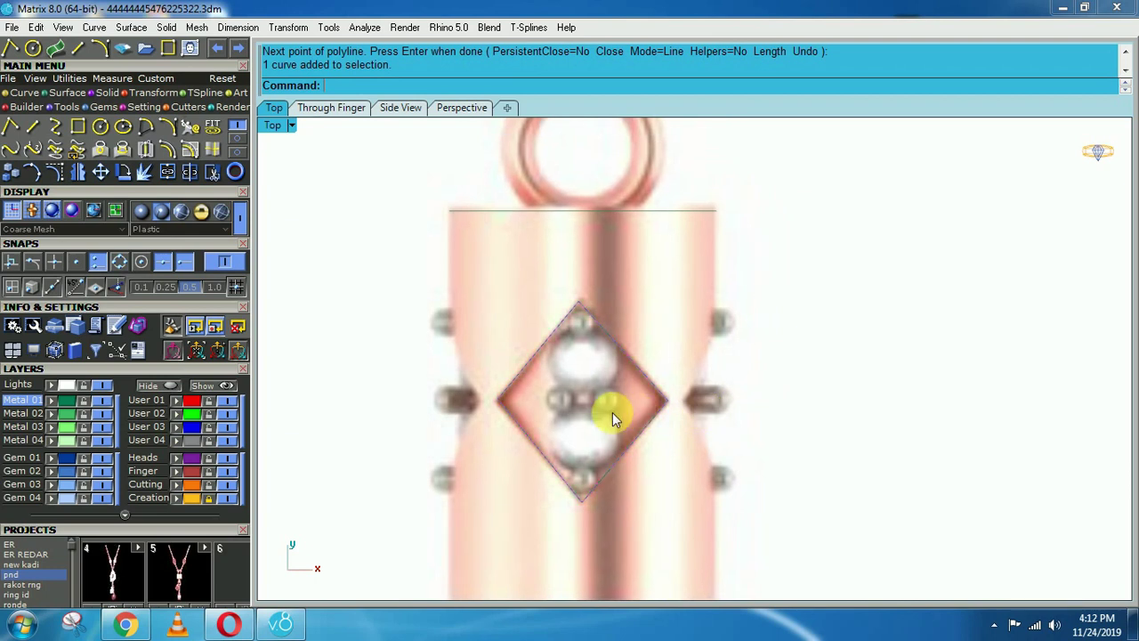
ctrl+shift+right_drag(669, 498, 559, 385)
key(ctrl+F1)
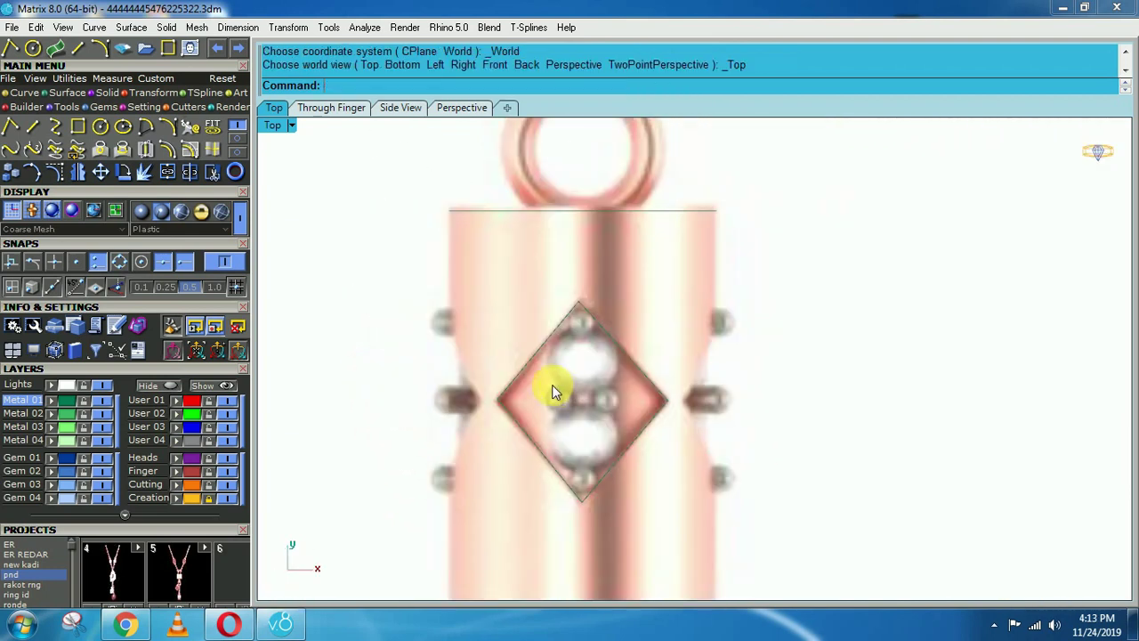
- Turn off the Creation layer with the reference image, and show the hidden capped cylinder again
scroll(597, 357, down, 2)
right_drag(775, 451, 747, 405)
click(233, 499)
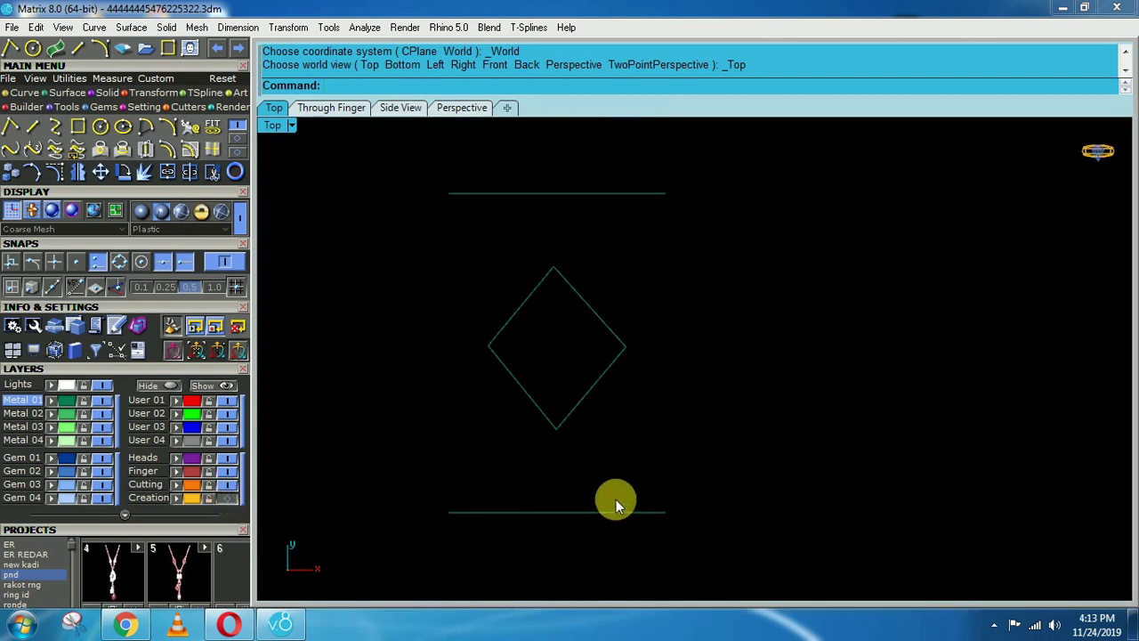
key(ctrl+shift+h)
click(615, 454)
key(Return)
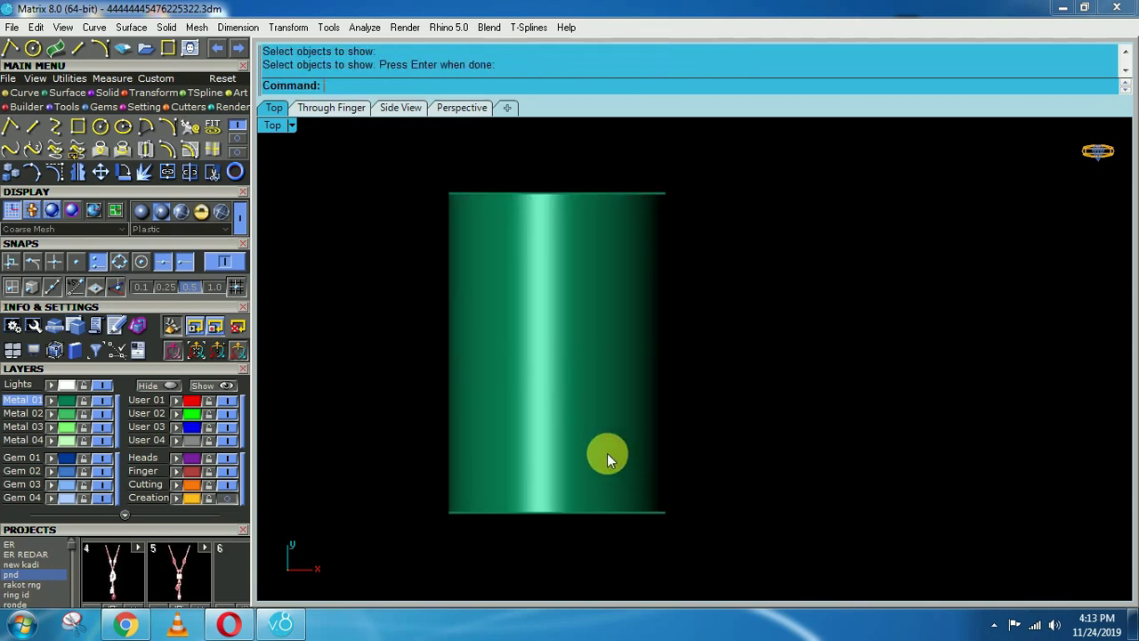
text(selCrv)
key(Return)
ctrl+drag(774, 156, 518, 207)
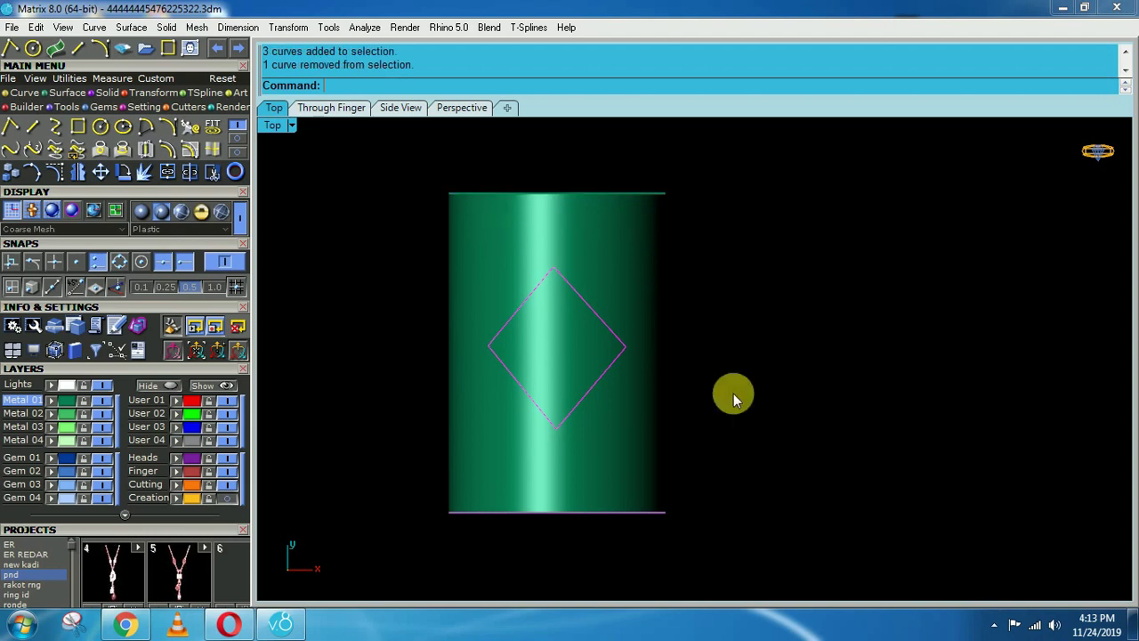
ctrl+drag(595, 575, 596, 575)
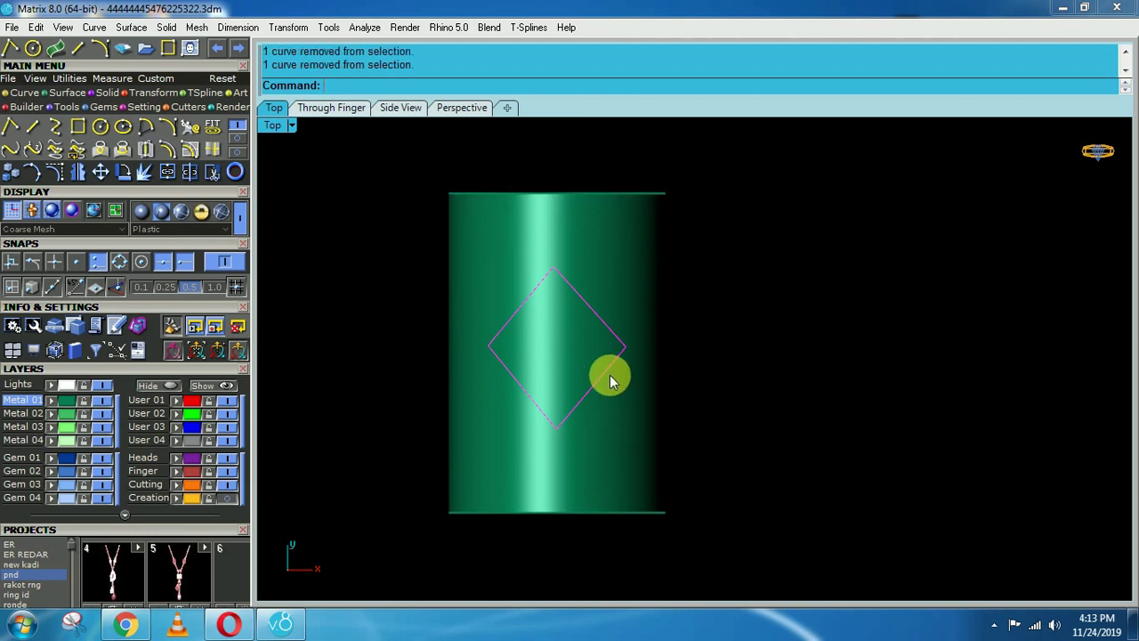
key(Escape)
text(SelCrv)
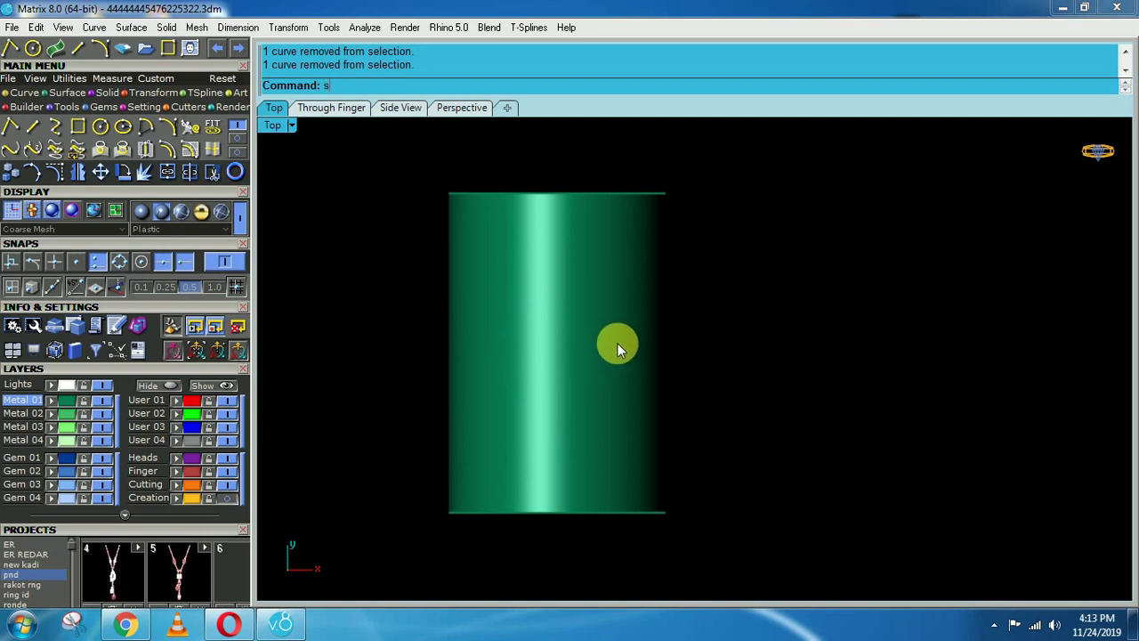
key(Return)
ctrl+drag(738, 156, 627, 214)
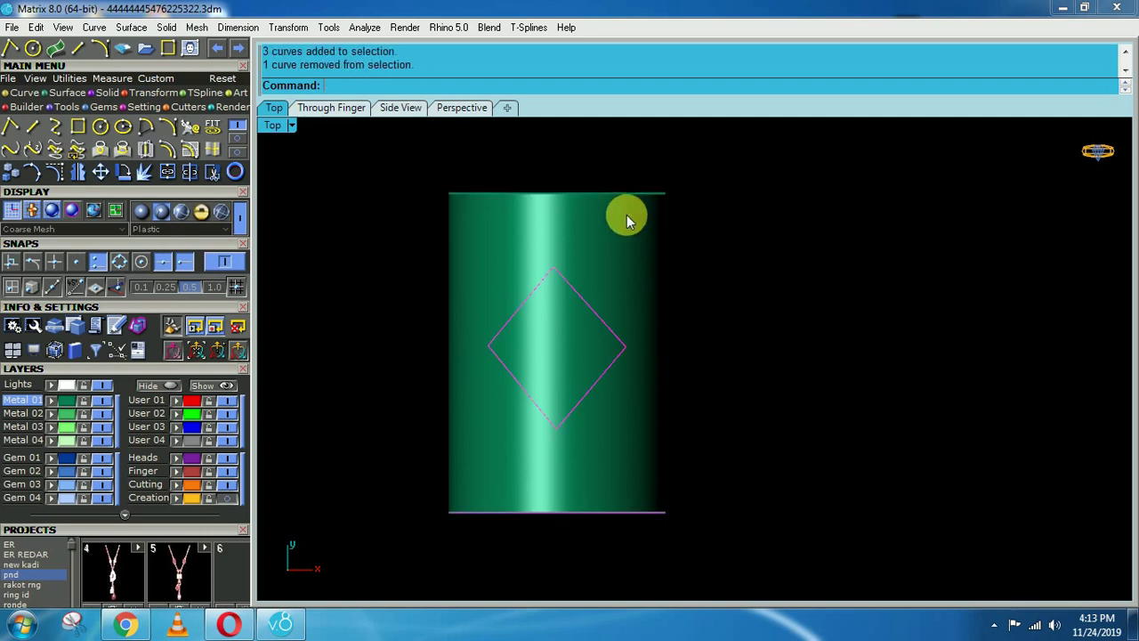
key(Delete)
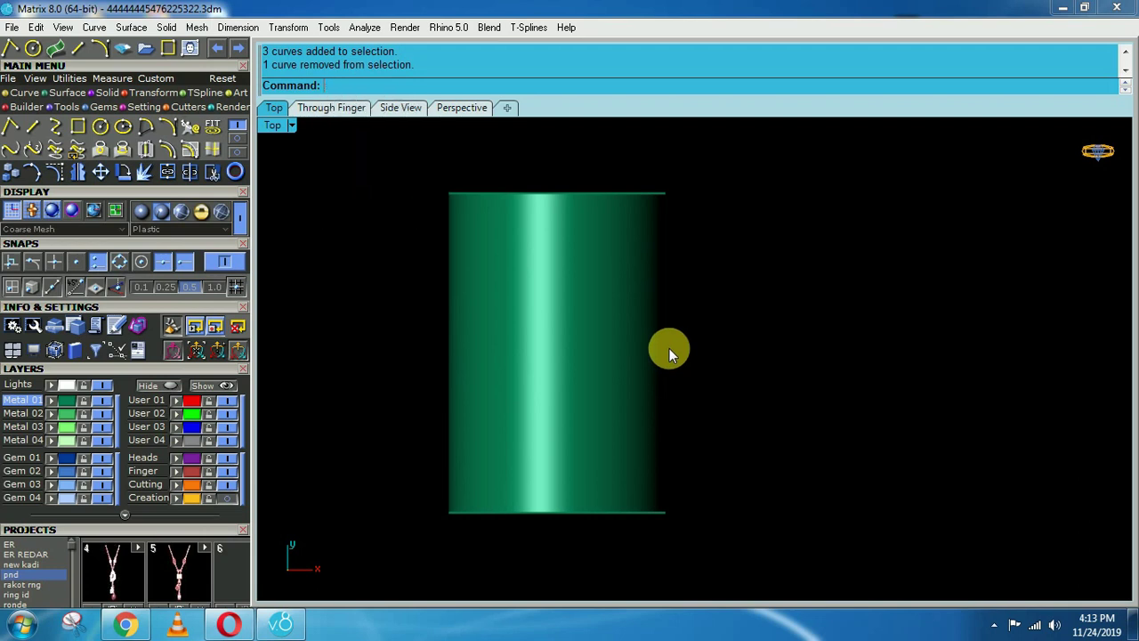
- Select all curves except the diamond outline and delete them, removing the circular profiles at the cylinder's two ends
text(sv)
key(Return)
ctrl+click(614, 362)
key(Delete)
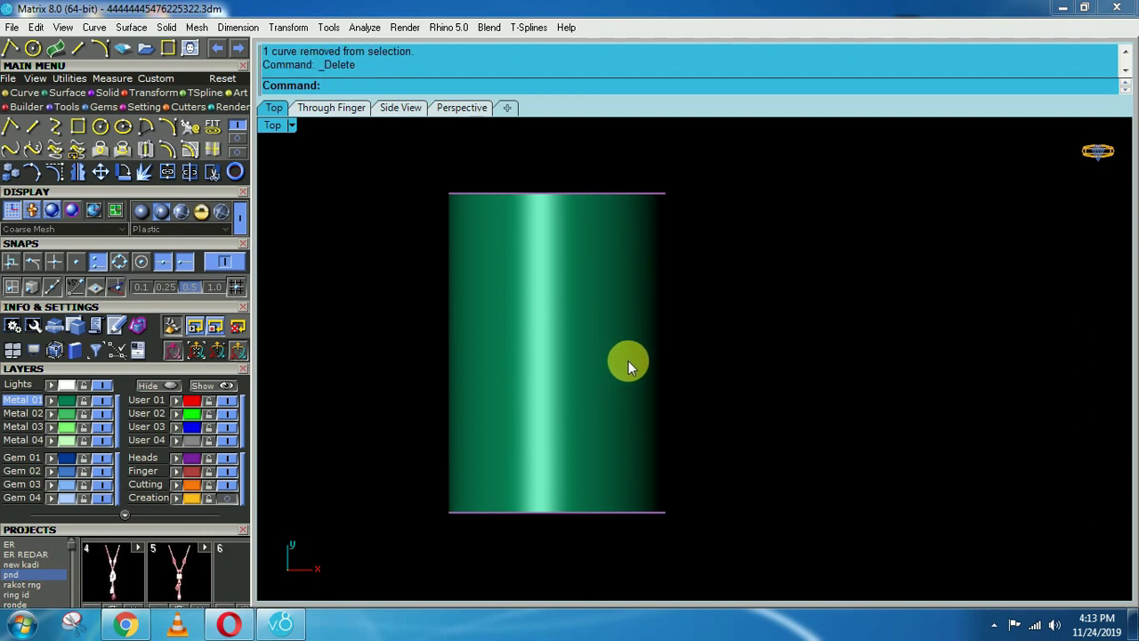
- Project the diamond outline onto the capped cylinder from the Top view
text(sv)
key(Return)
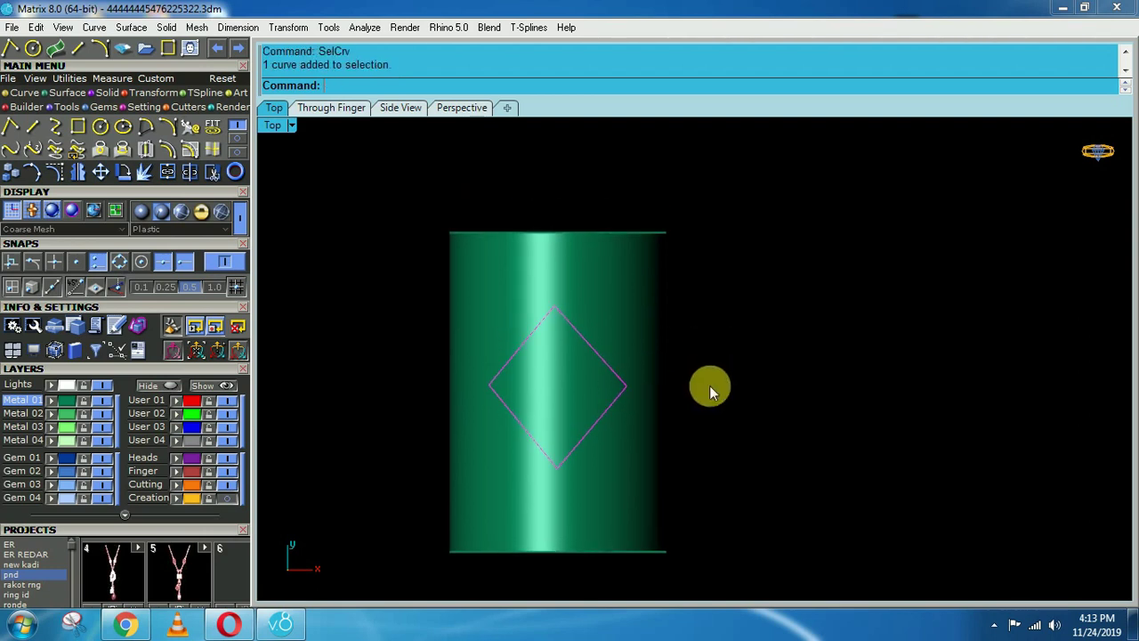
click(123, 153)
click(570, 290)
key(Return)
- Hide the capped cylinder, and delete the flat diamond outline and its projected copy on the cylinder's underside
ctrl+shift+right_drag(661, 421, 597, 257)
click(596, 348)
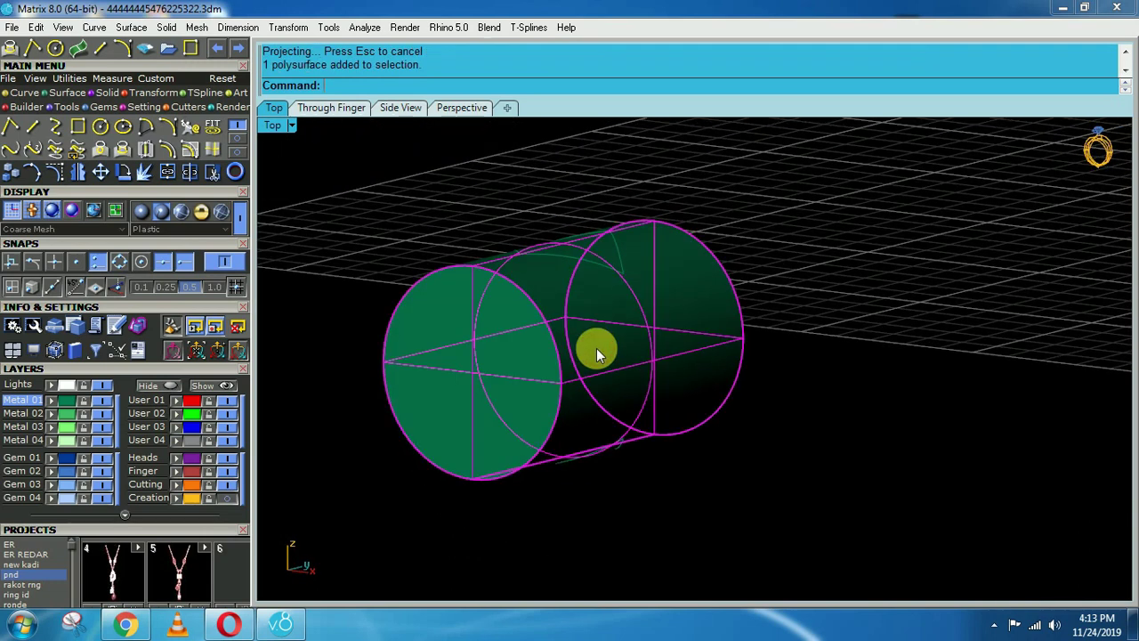
key(ctrl+h)
drag(641, 351, 497, 503)
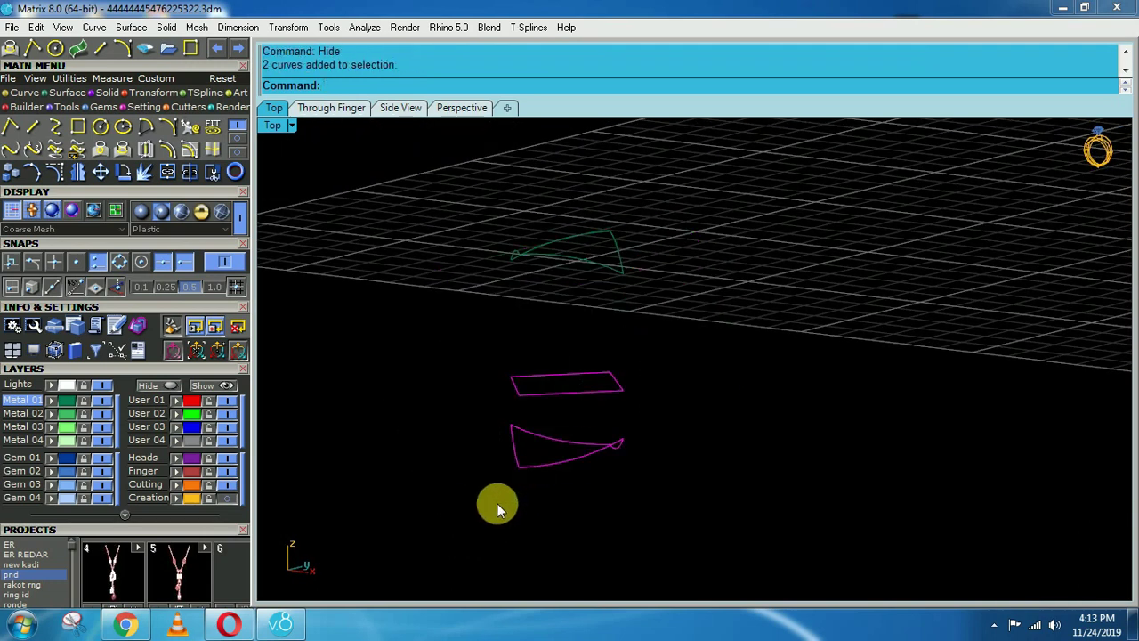
key(Delete)
- Return to the Top view and show the hidden capped cylinder again
ctrl+shift+right_drag(487, 467, 573, 415)
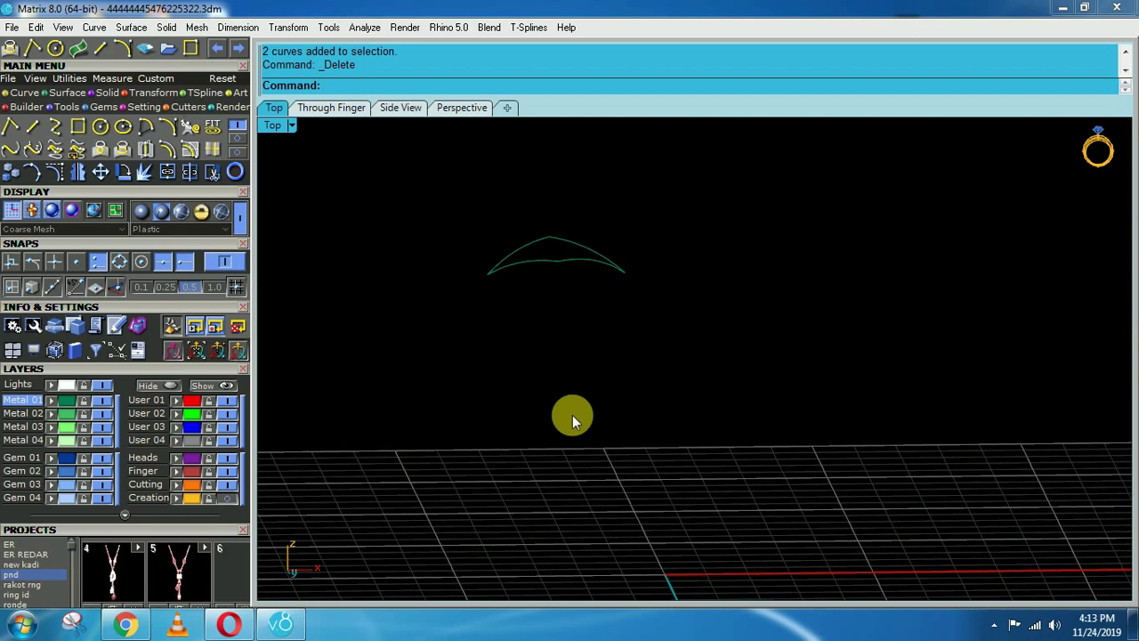
key(ctrl+F1)
key(ctrl+shift+h)
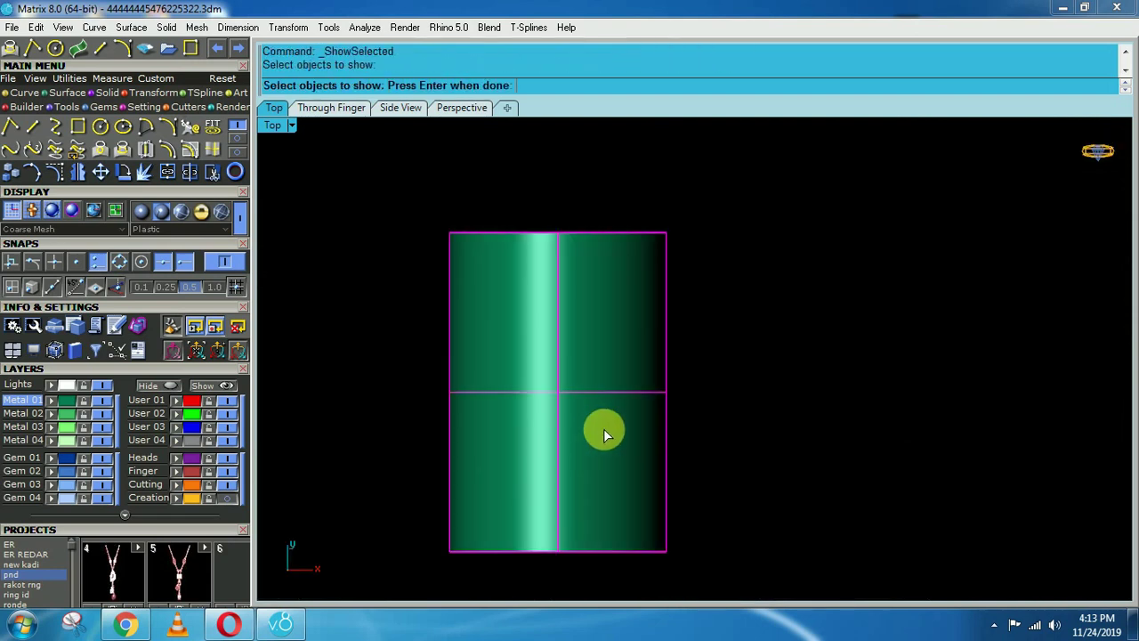
click(608, 406)
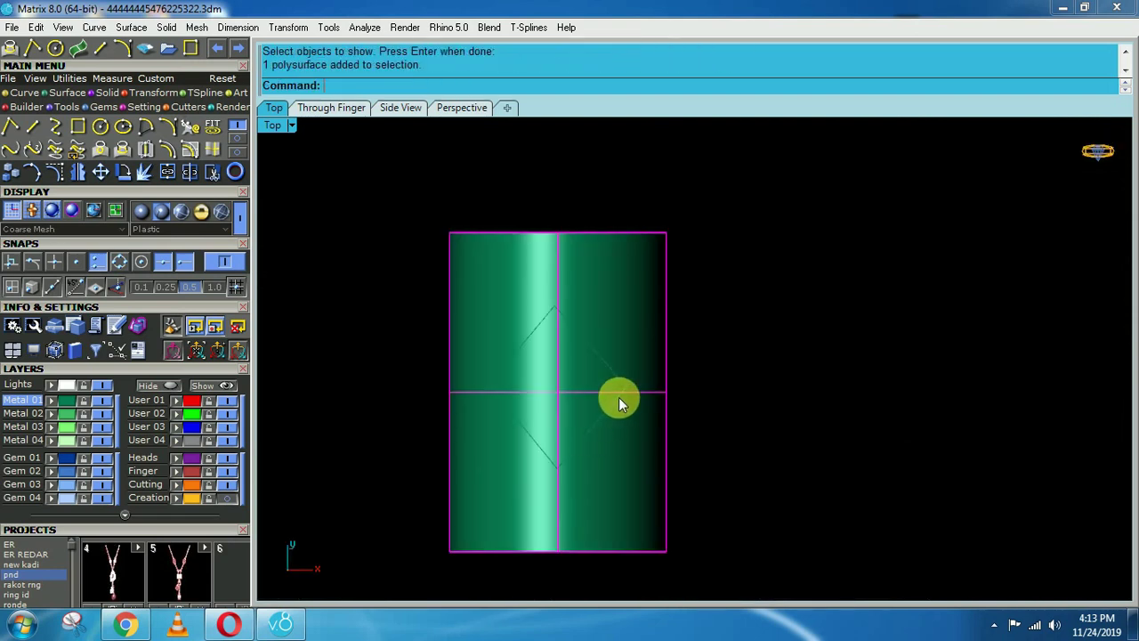
key(Return)
- Create a patch surface from the projected diamond curve on the cylinder
scroll(617, 376, up, 2)
text(sc)
key(Return)
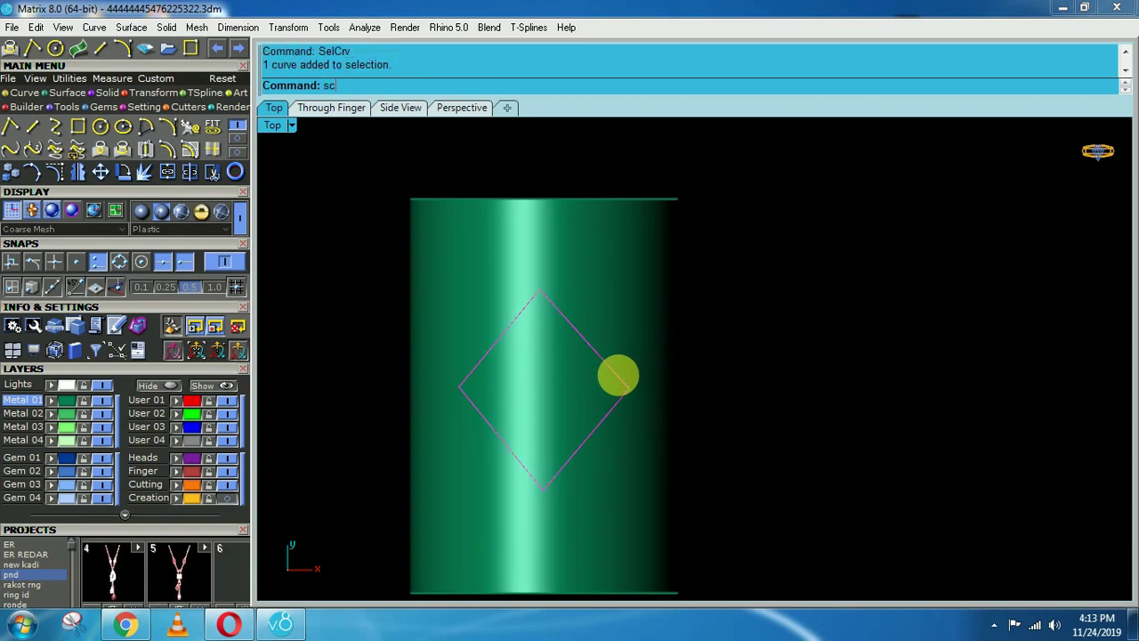
text(p)
key(Return)
key(Return)
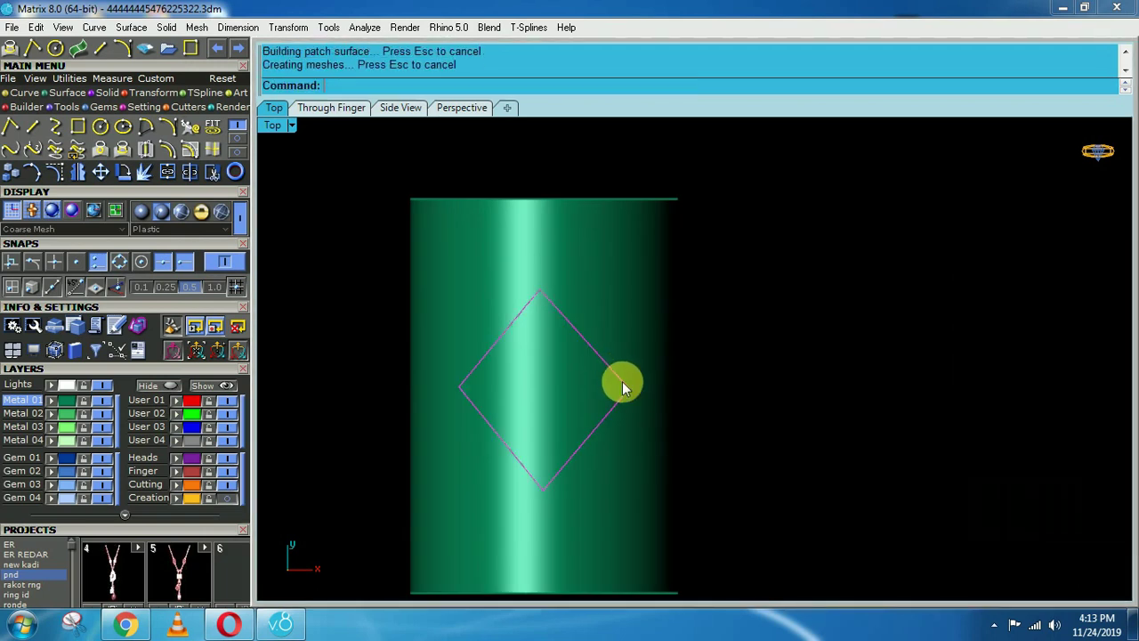
key(Escape)
- Extrude the diamond patch surface as a solid to both sides with a distance of -0.15
scroll(624, 392, up, 3)
click(624, 391)
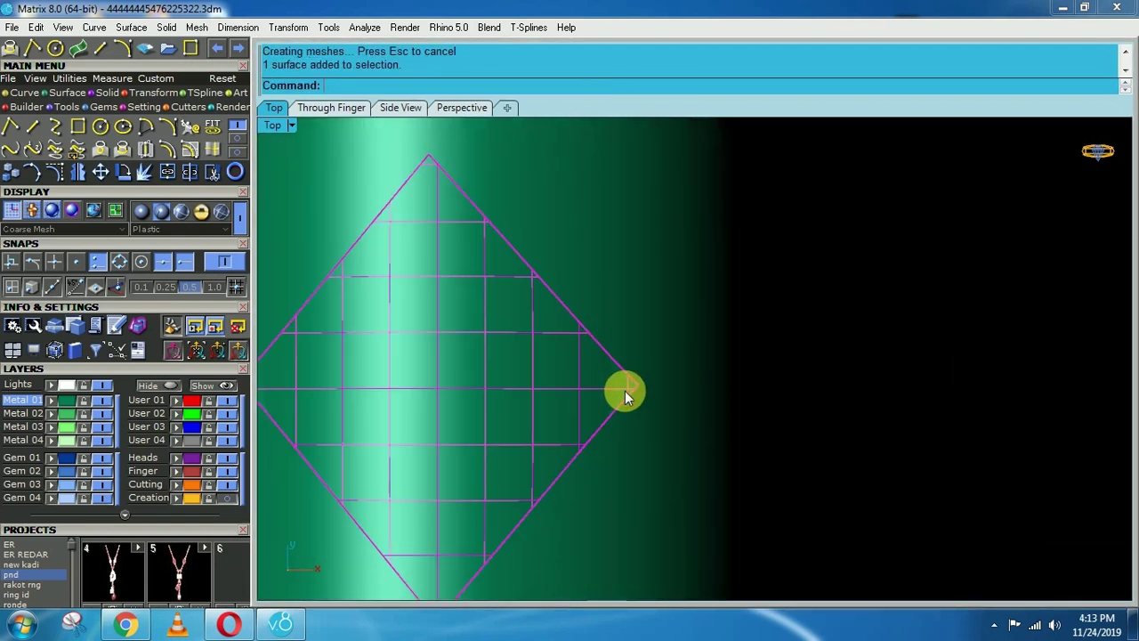
text(eee)
key(Return)
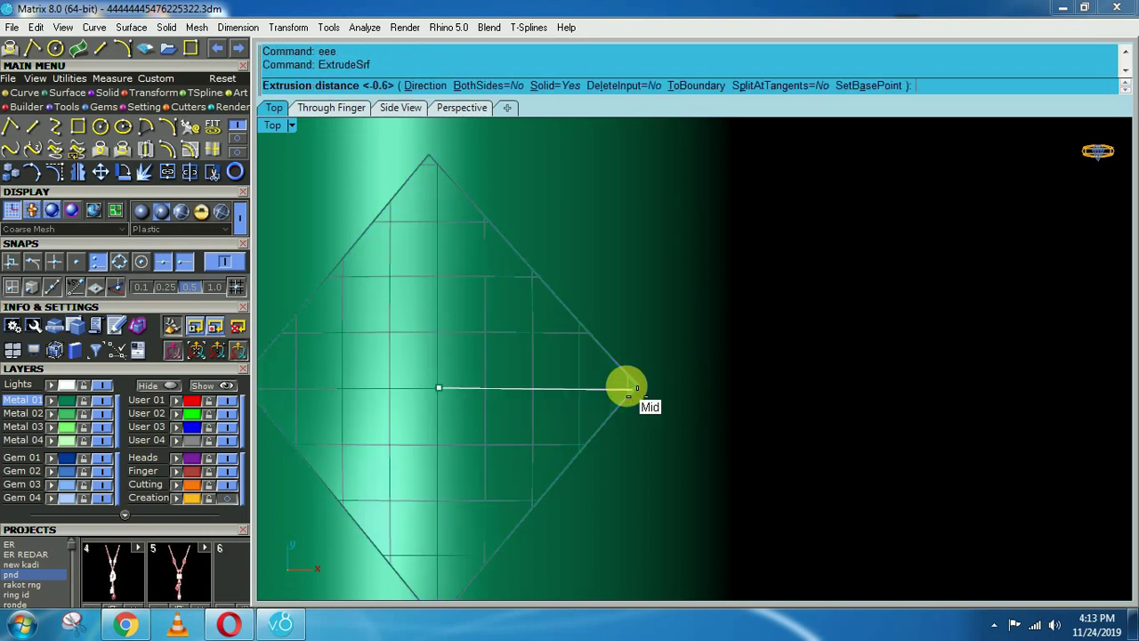
key(ctrl+F2)
text(B)
key(Return)
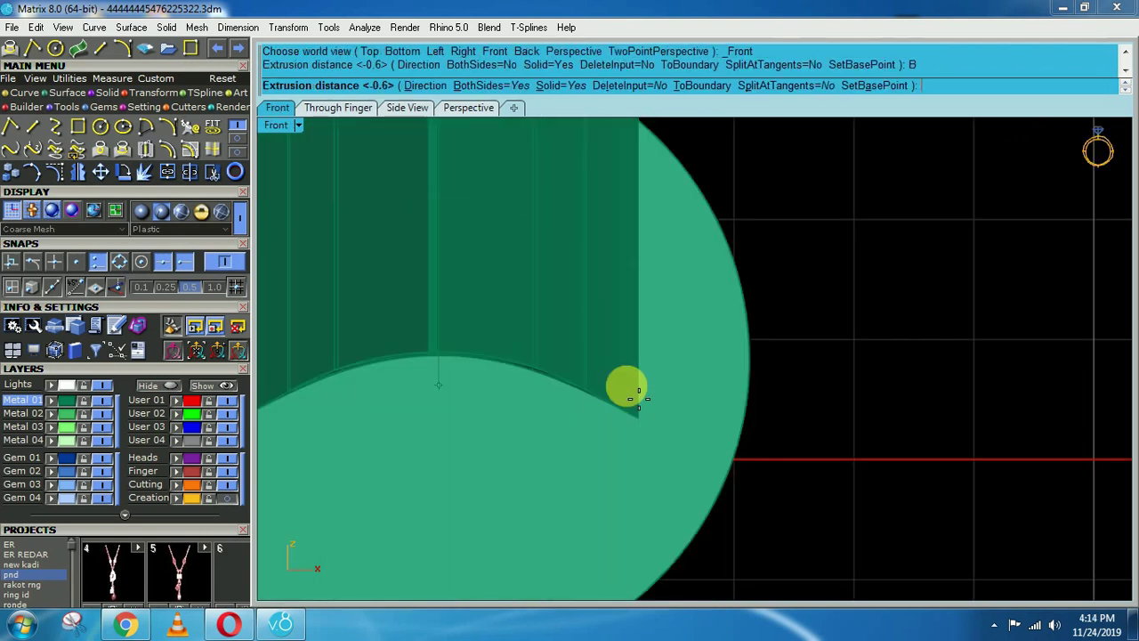
scroll(627, 391, down, 3)
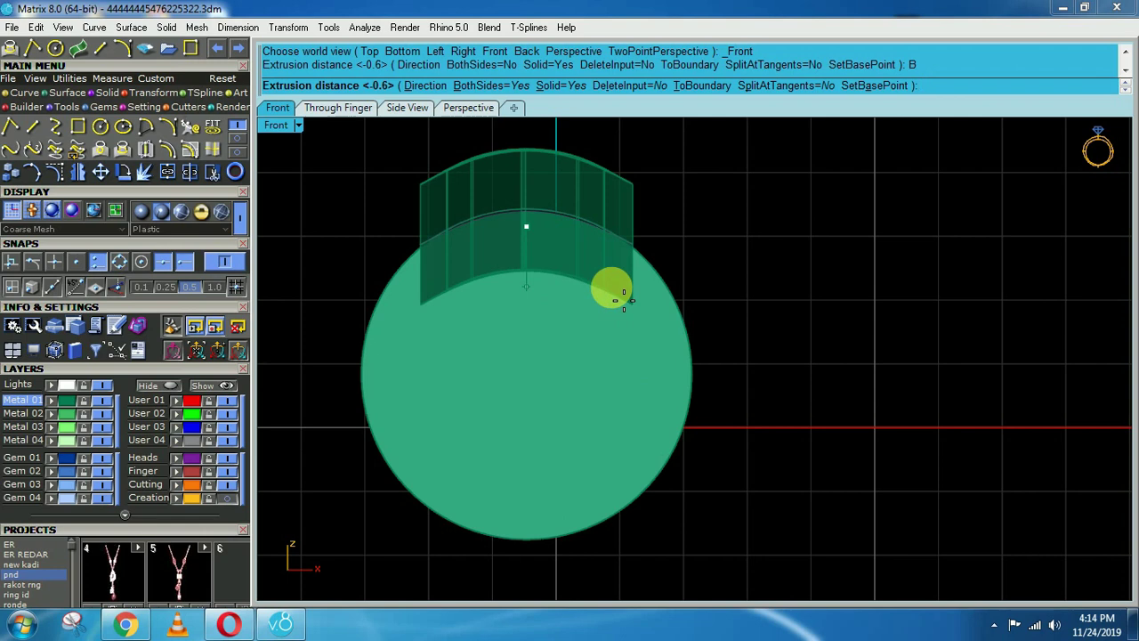
text(-)
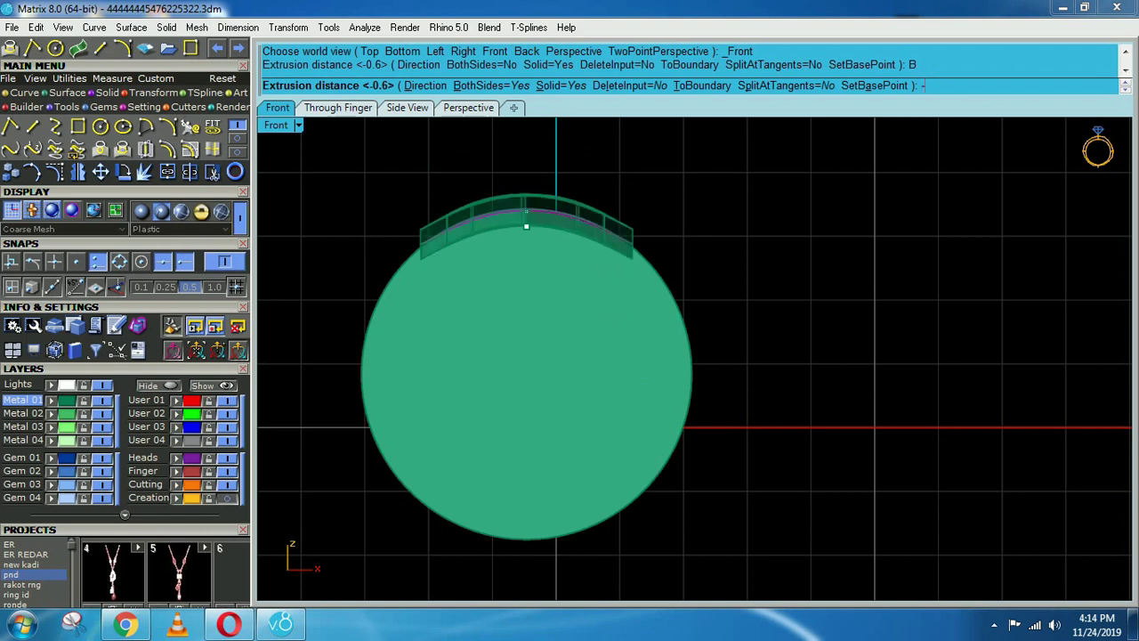
text(.15)
key(Return)
- Try a 360-degree polar array of four extruded diamonds around a point near the cylinder's centre in the Front view, and undo it
scroll(570, 210, up, 3)
ctrl+shift+right_drag(614, 224, 608, 273)
key(ctrl+F1)
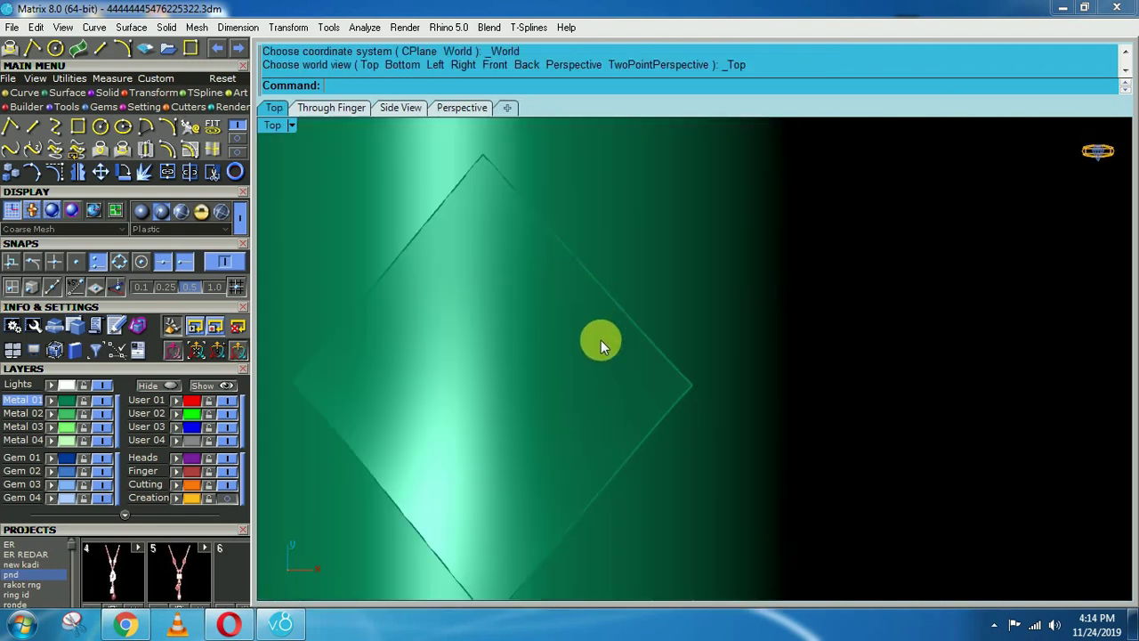
key(ctrl+F2)
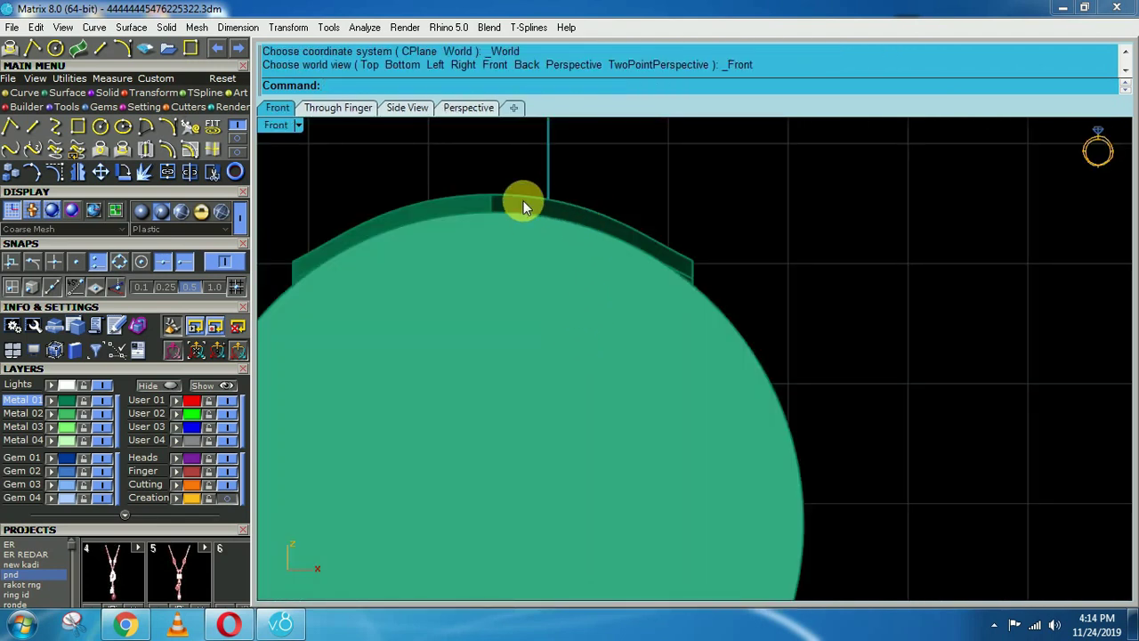
click(523, 203)
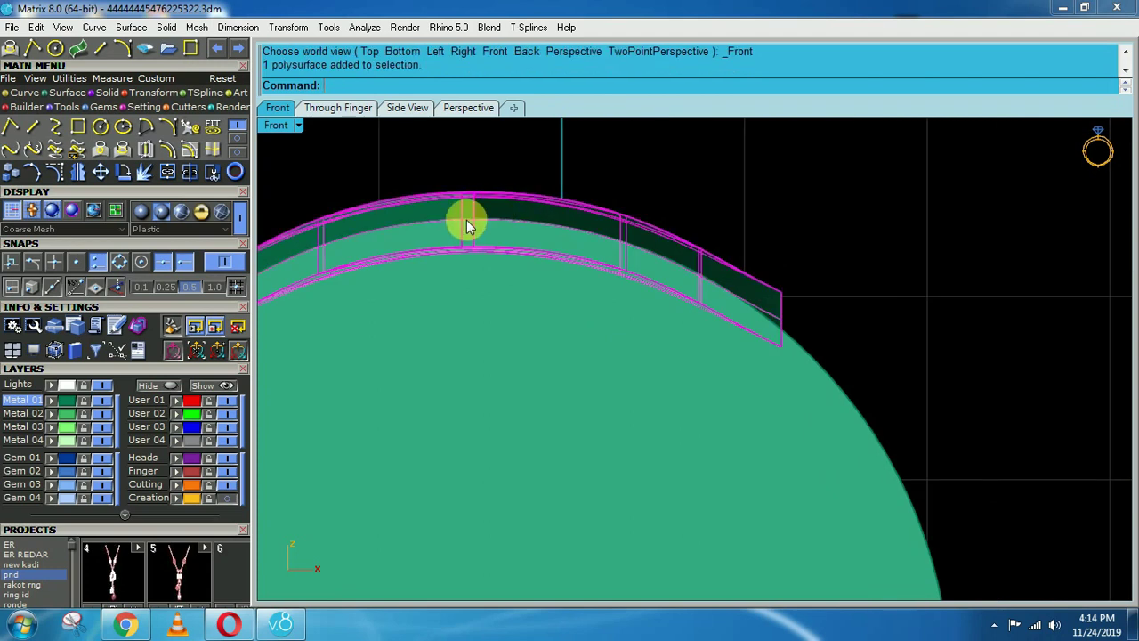
scroll(467, 219, down, 2)
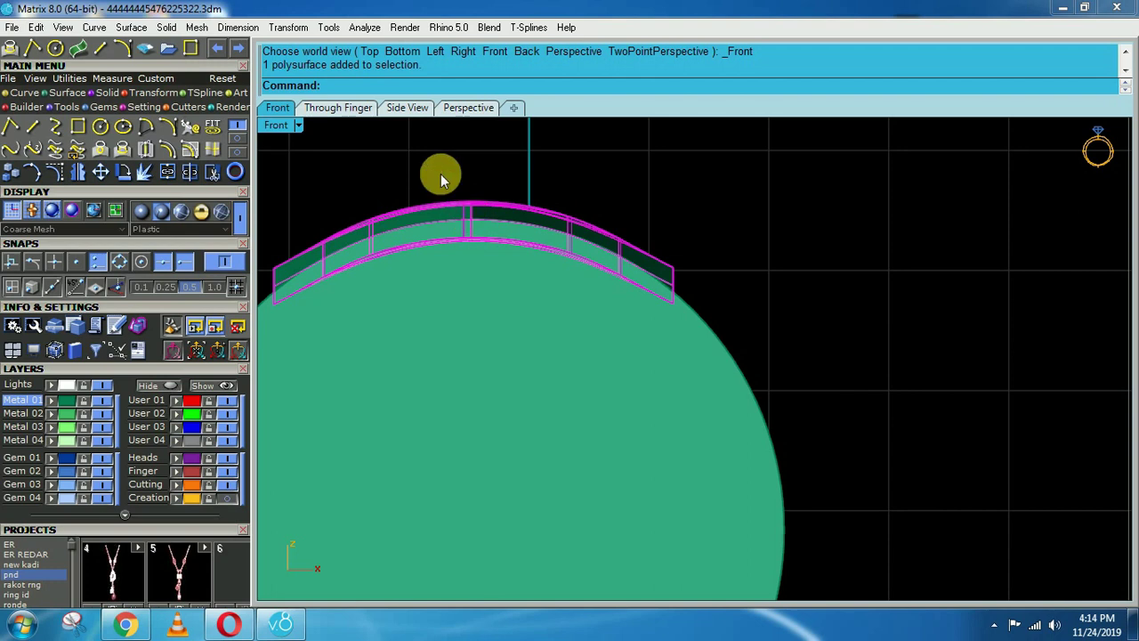
click(156, 93)
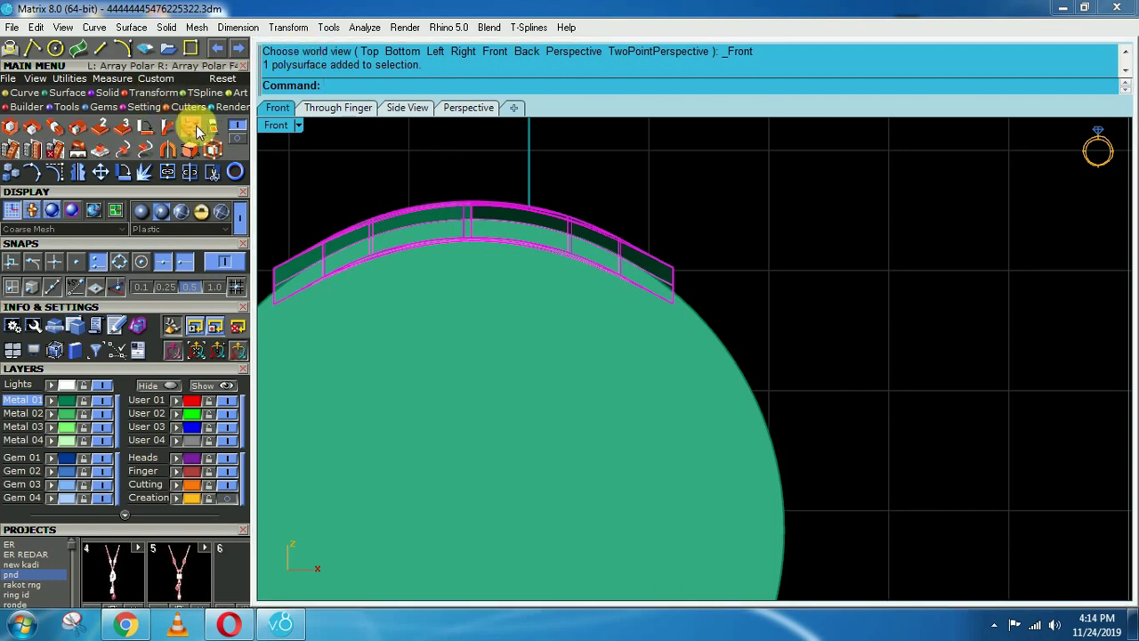
scroll(691, 216, down, 4)
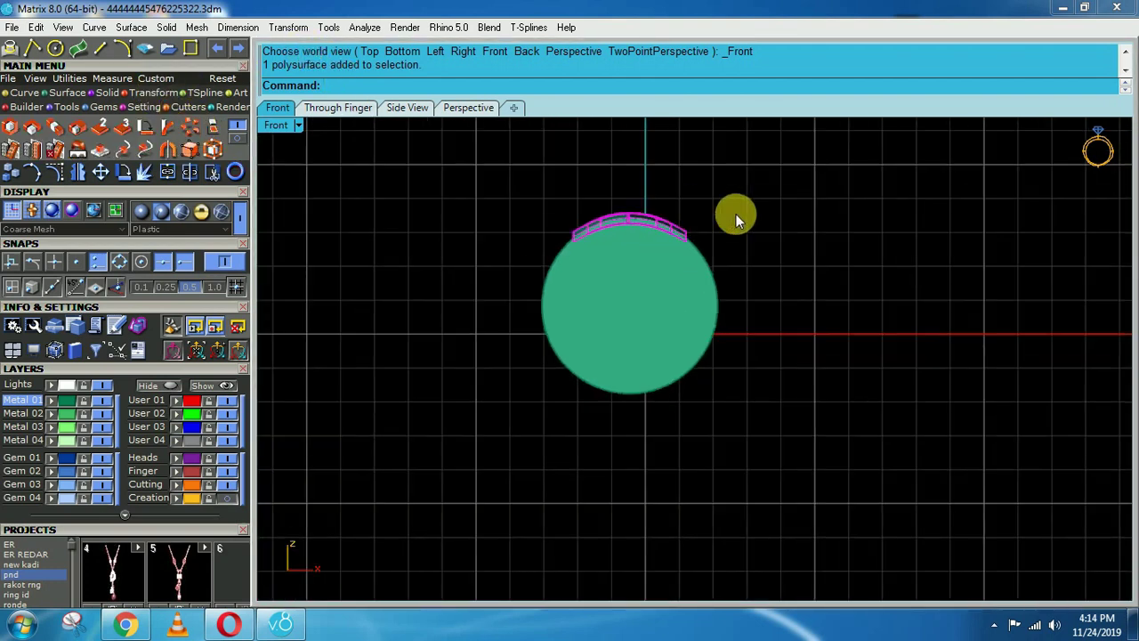
right_drag(736, 217, 718, 313)
click(192, 128)
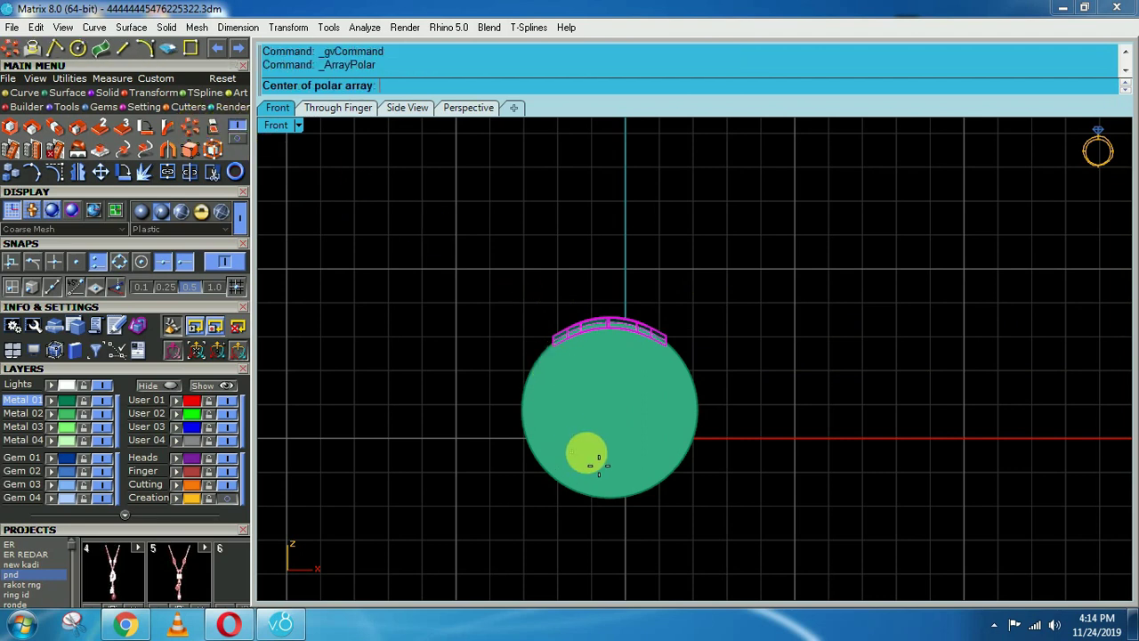
scroll(610, 419, up, 2)
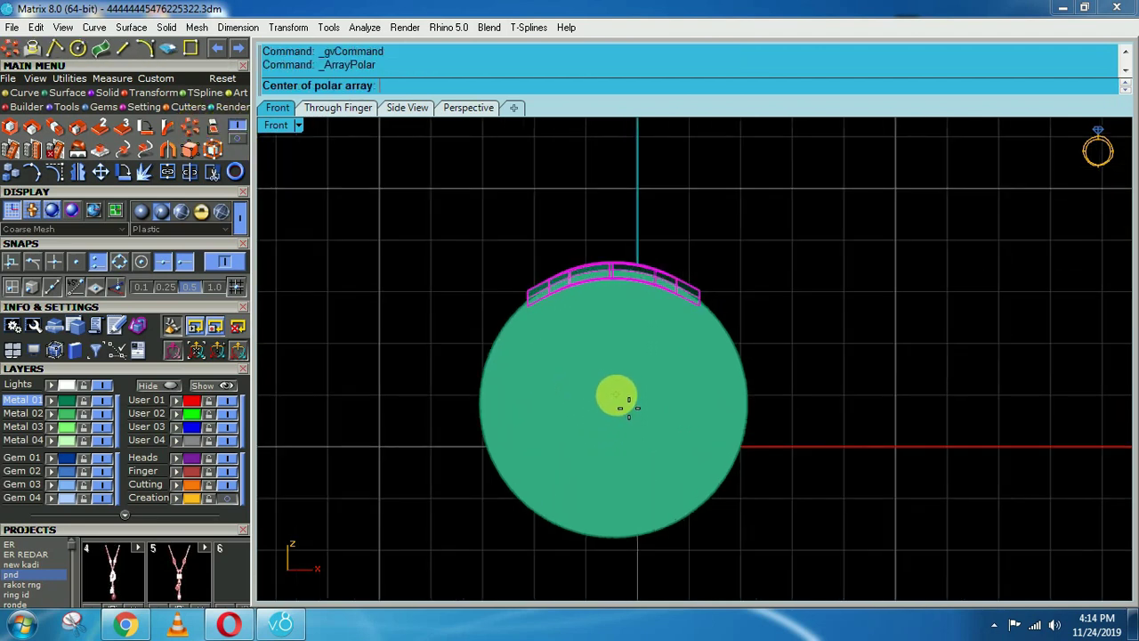
click(620, 400)
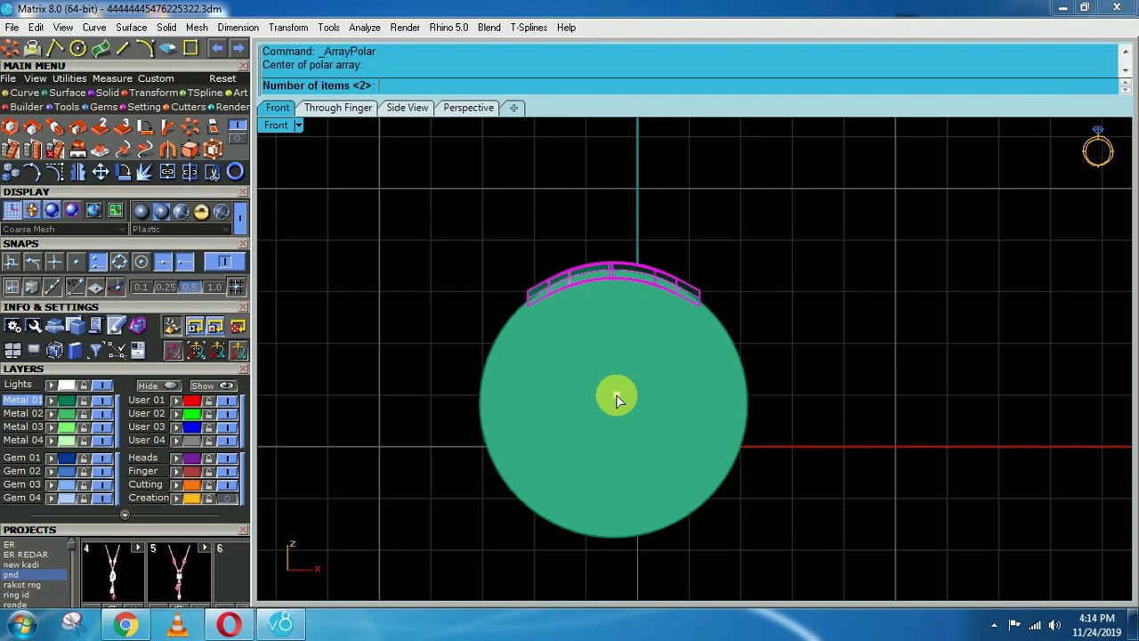
text(4)
key(Return)
key(Return)
key(Return)
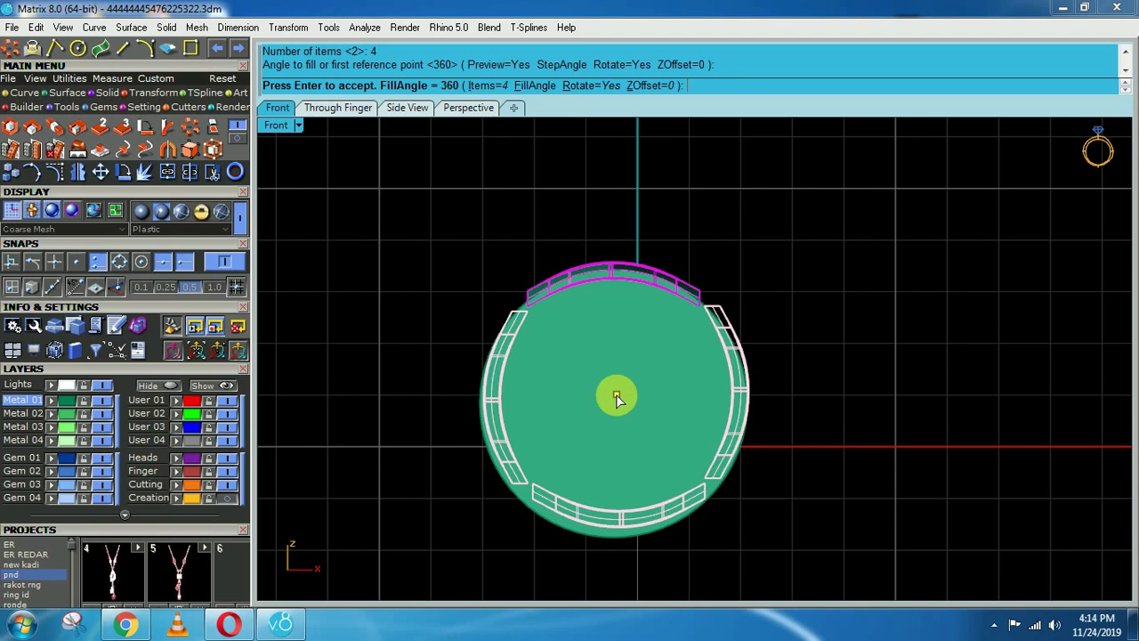
right_drag(625, 394, 755, 468)
key(ctrl+z)
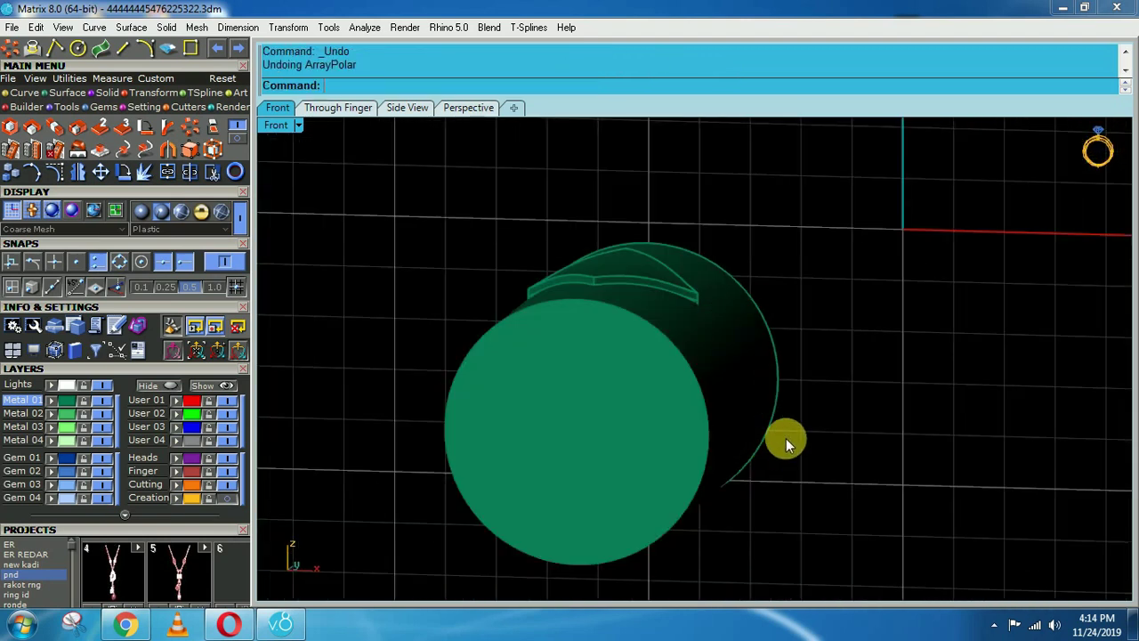
- Move the cylinder with its diamond solid, surface and curve in the Front view so the cylinder is centred on the origin
key(ctrl+F2)
scroll(786, 439, down, 4)
drag(840, 262, 450, 585)
right_drag(818, 455, 784, 396)
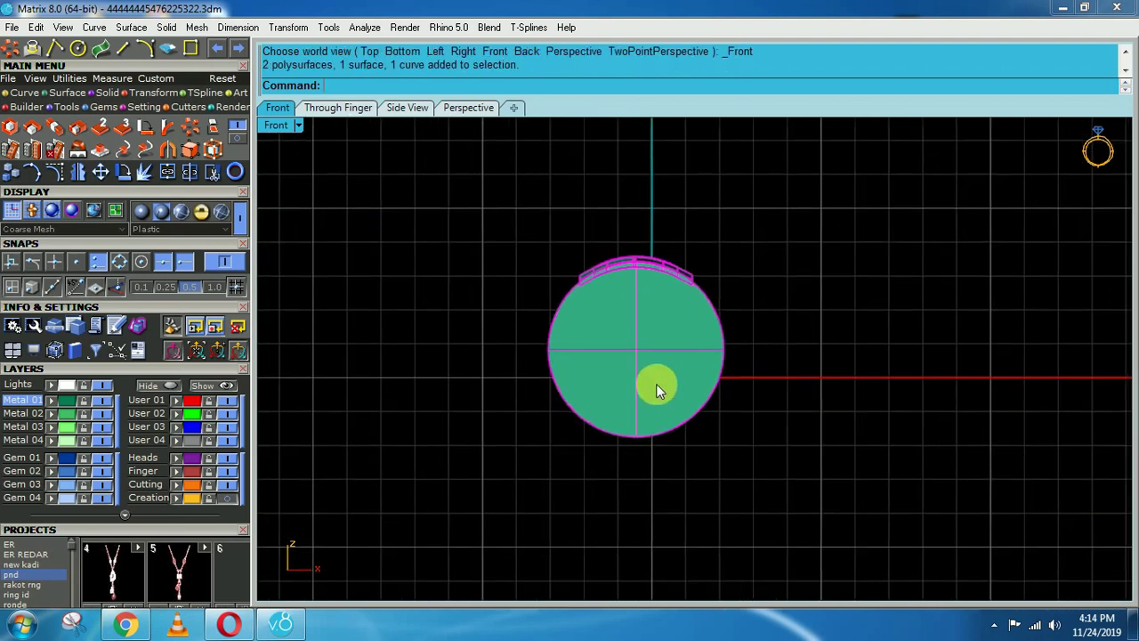
text(m)
key(Return)
click(791, 410)
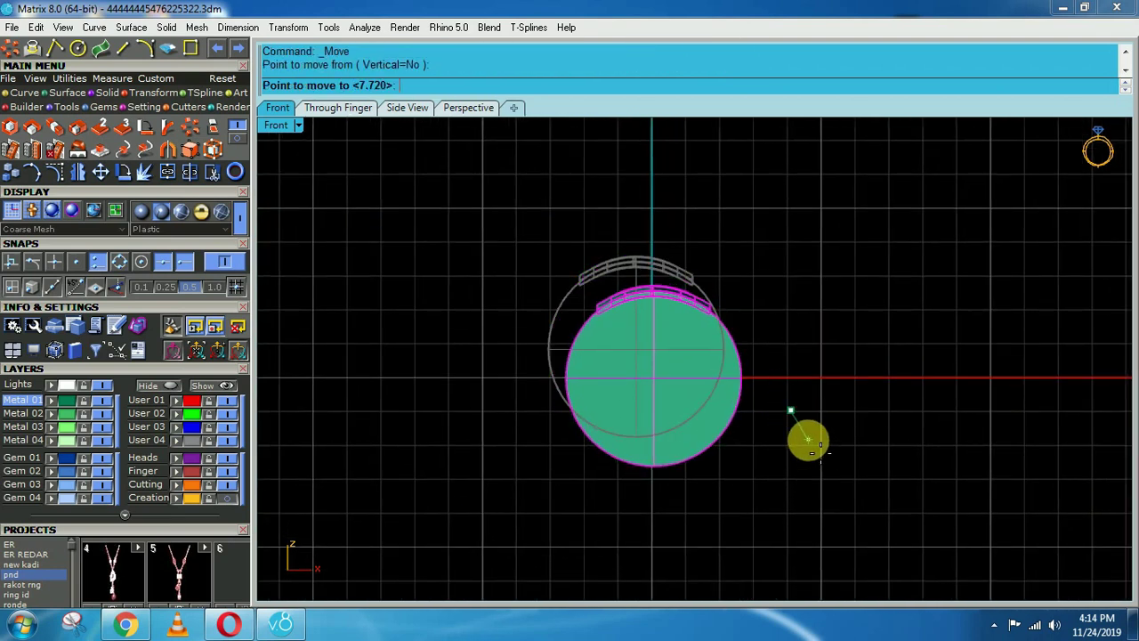
click(808, 440)
click(808, 439)
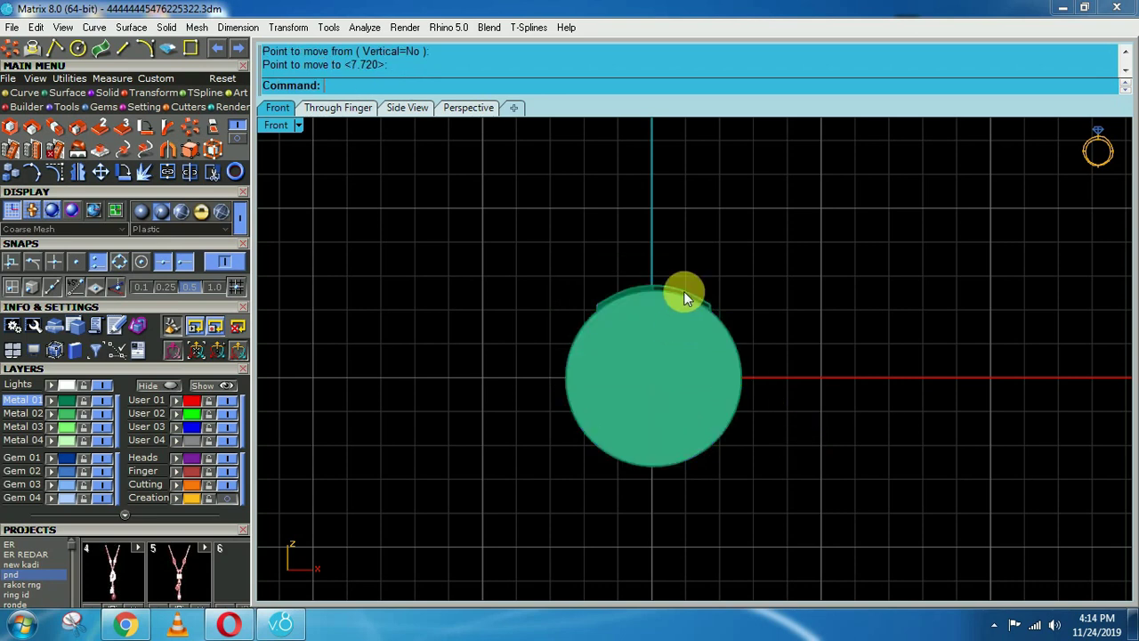
- Polar array the extruded diamond around the origin in the Front view with 4 items over 360 degrees
scroll(684, 291, up, 2)
click(635, 266)
click(11, 50)
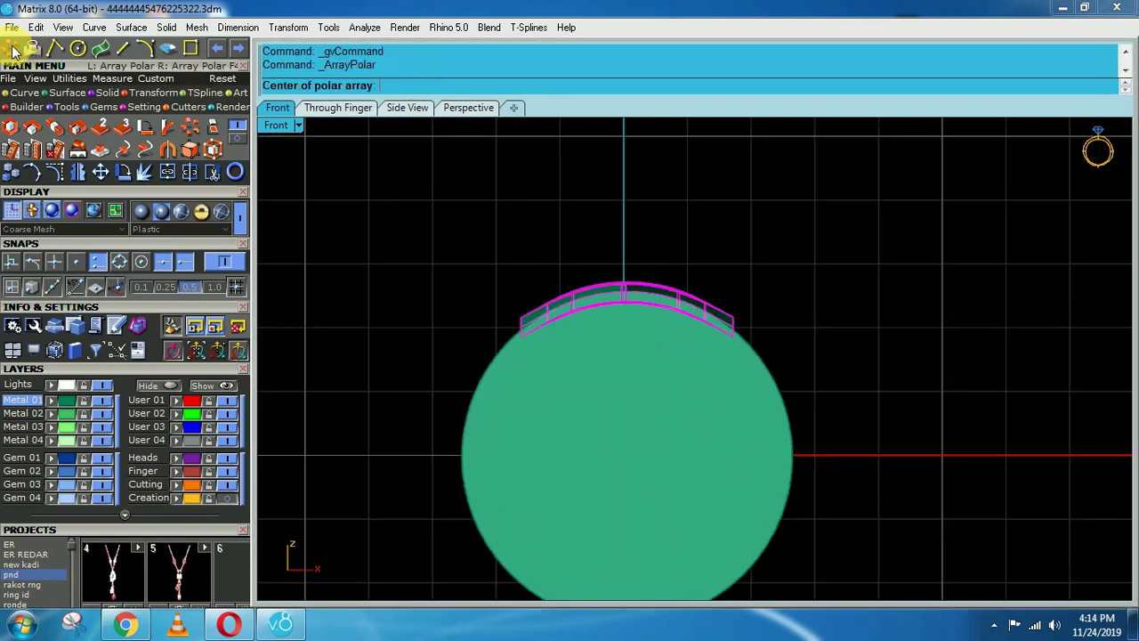
key(Return)
key(Return)
key(Return)
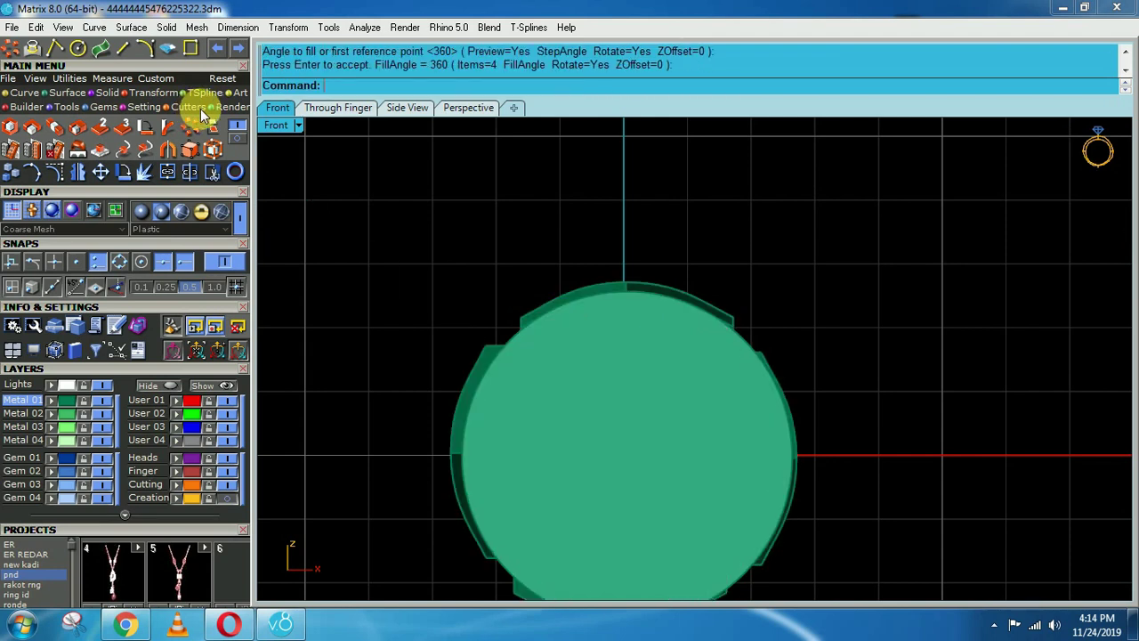
- Boolean-subtract the four arrayed diamond solids from the cylinder in the Front view
right_drag(613, 380, 590, 333)
key(ctrl+F2)
right_drag(732, 414, 693, 338)
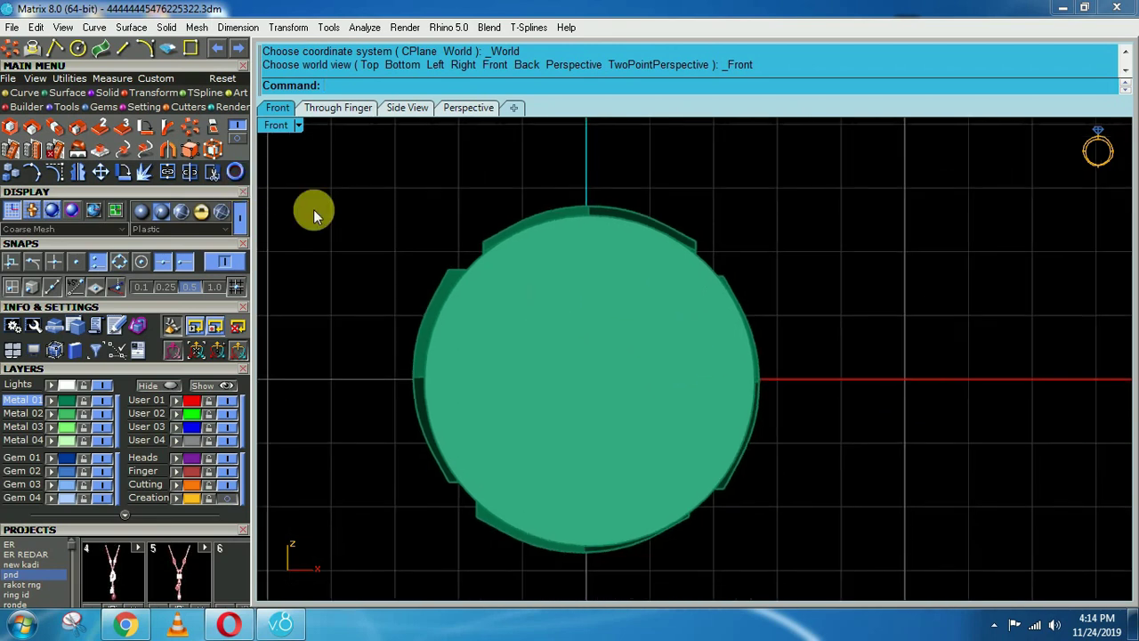
click(622, 354)
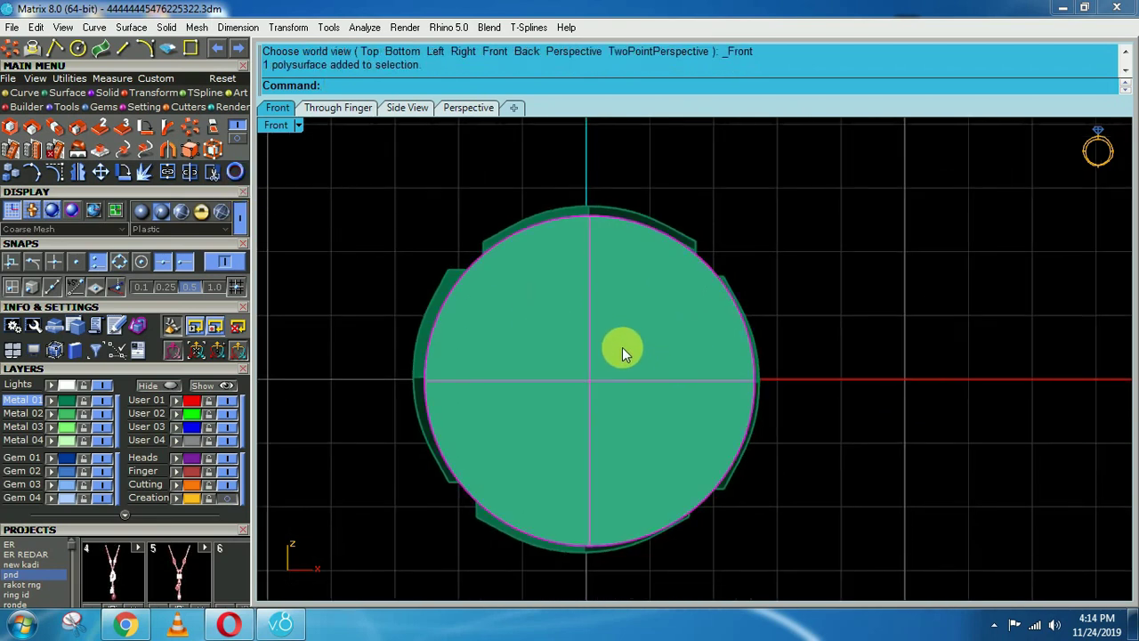
text(bd)
key(Return)
scroll(631, 212, up, 3)
scroll(629, 210, down, 3)
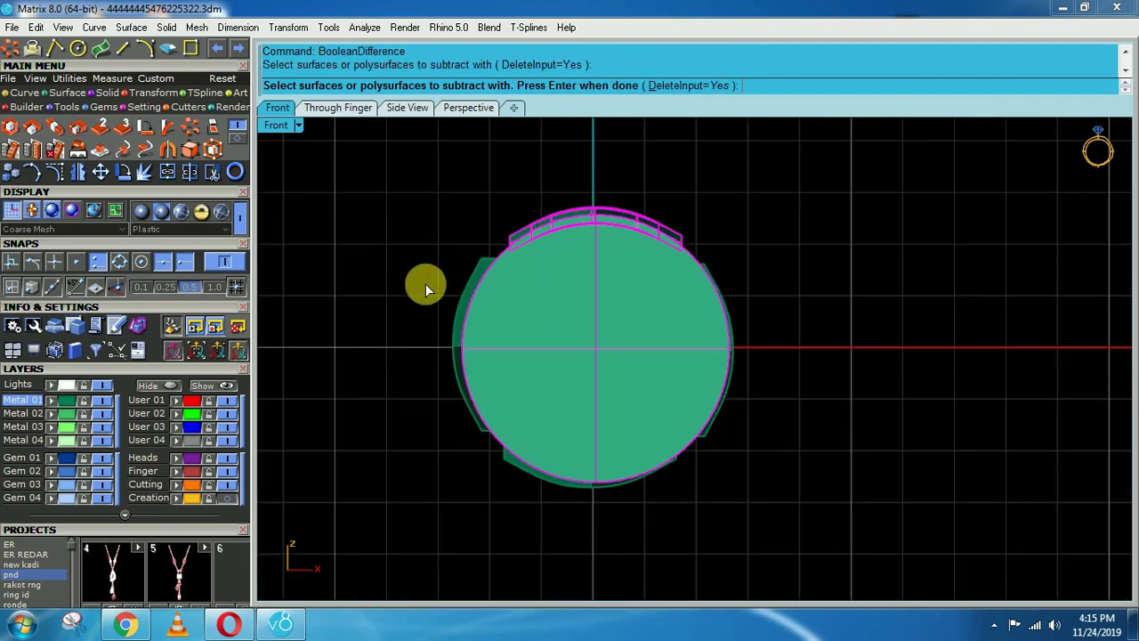
scroll(483, 281, up, 3)
click(490, 282)
scroll(490, 282, down, 3)
scroll(649, 503, up, 3)
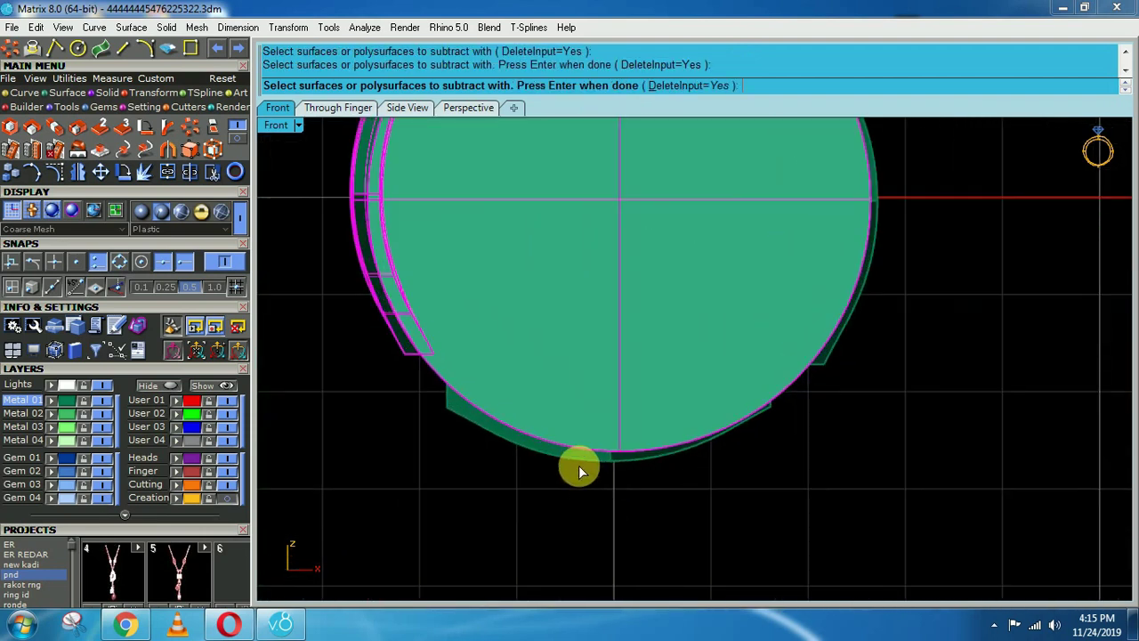
click(574, 461)
key(Return)
- Delete the leftover diamond piece at the top of the cylinder
right_drag(903, 262, 841, 427)
key(ctrl+F1)
right_drag(725, 408, 631, 214)
scroll(595, 276, down, 3)
click(630, 212)
key(ctrl+F1)
key(Delete)
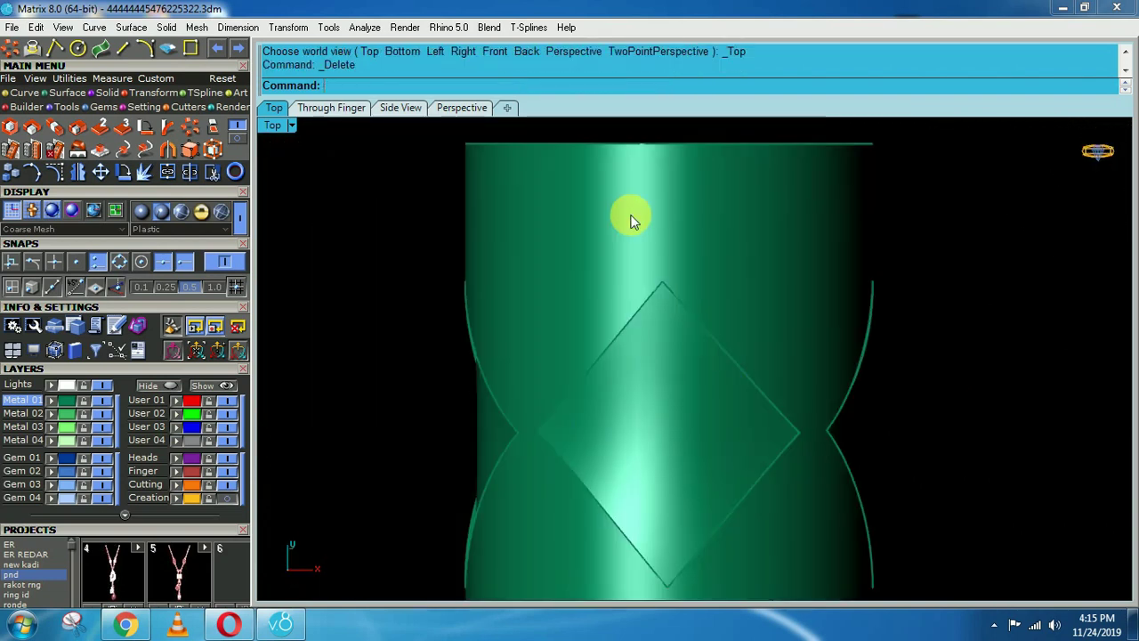
click(700, 479)
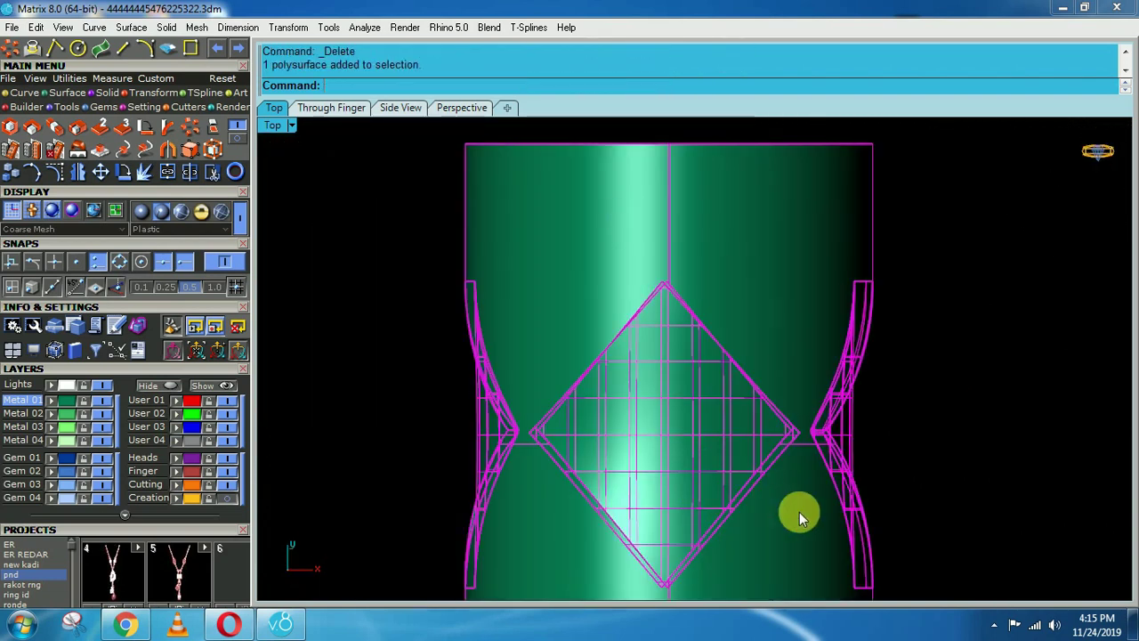
key(Escape)
right_drag(799, 510, 618, 404)
key(ctrl+F1)
scroll(694, 470, up, 4)
scroll(686, 467, down, 4)
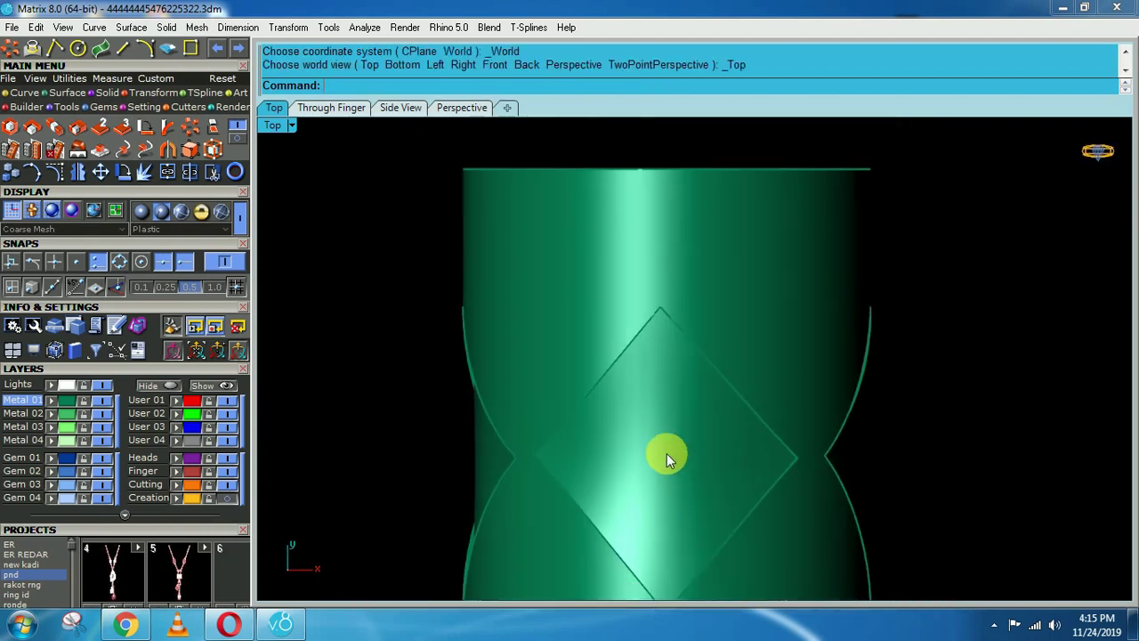
- Start Gem on Surface on the recessed cylinder in the Top view, with the gem scale set to 1.2
right_drag(692, 460, 640, 415)
click(640, 415)
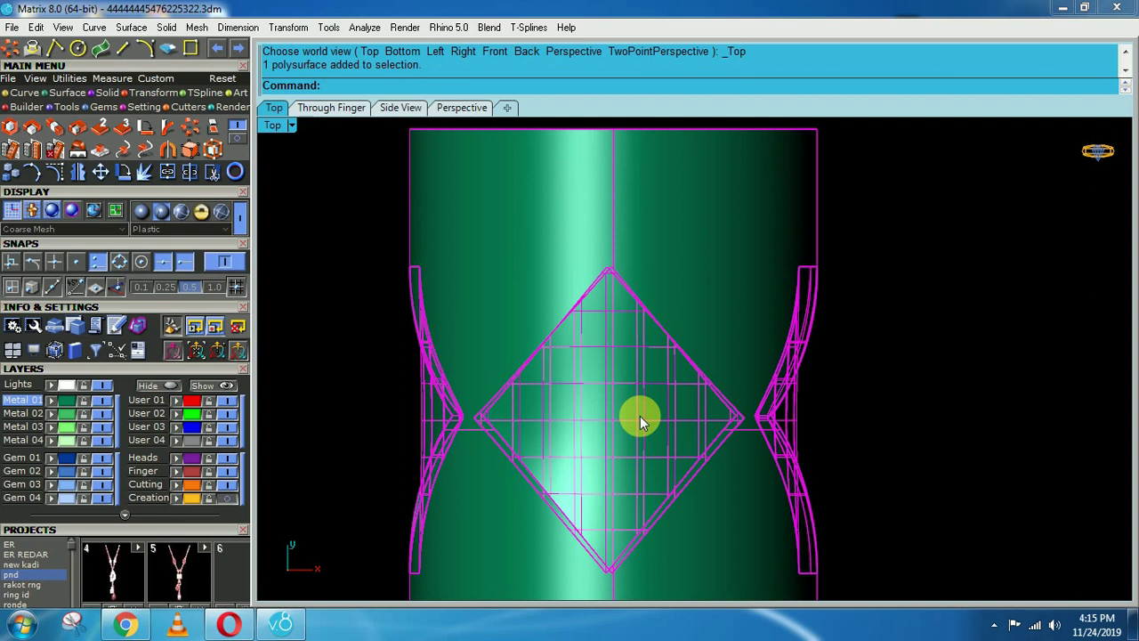
key(F6)
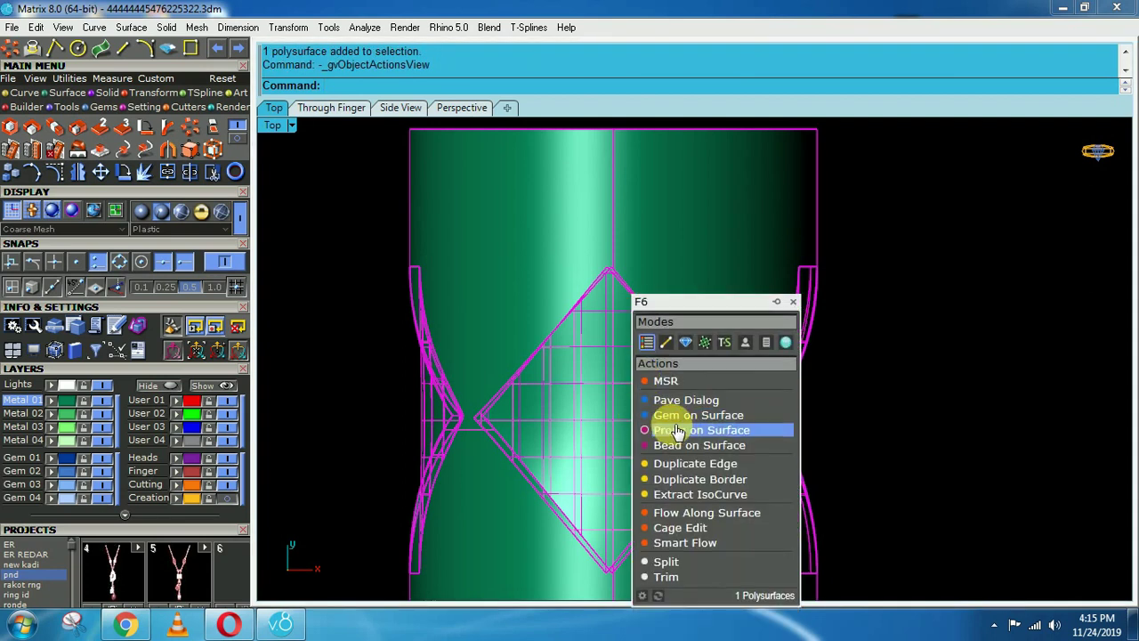
click(690, 416)
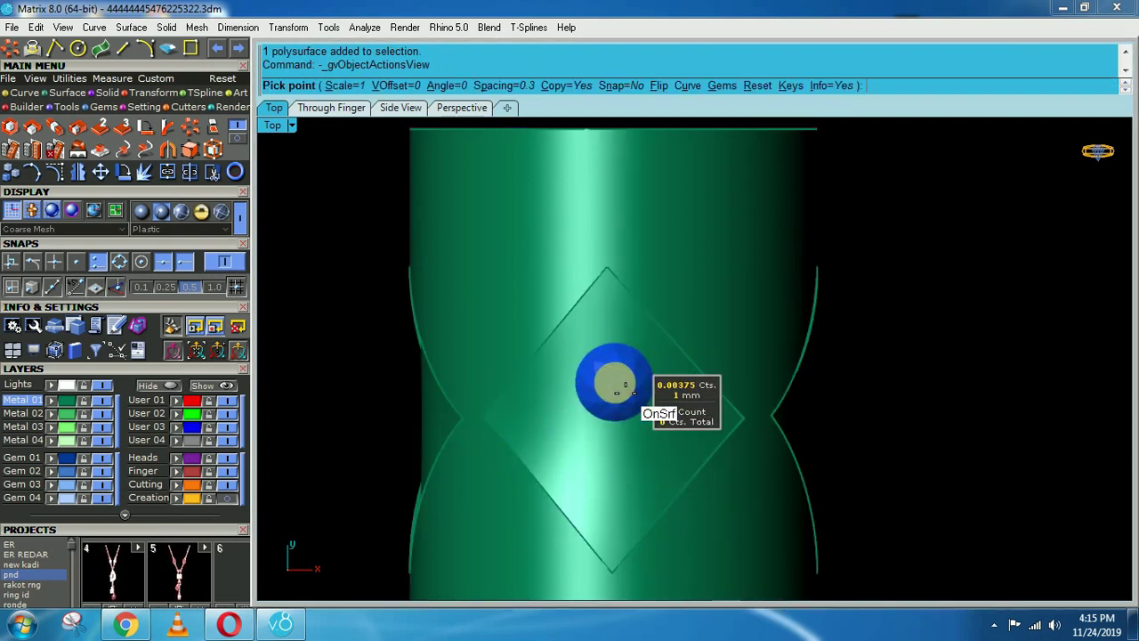
scroll(620, 391, up, 3)
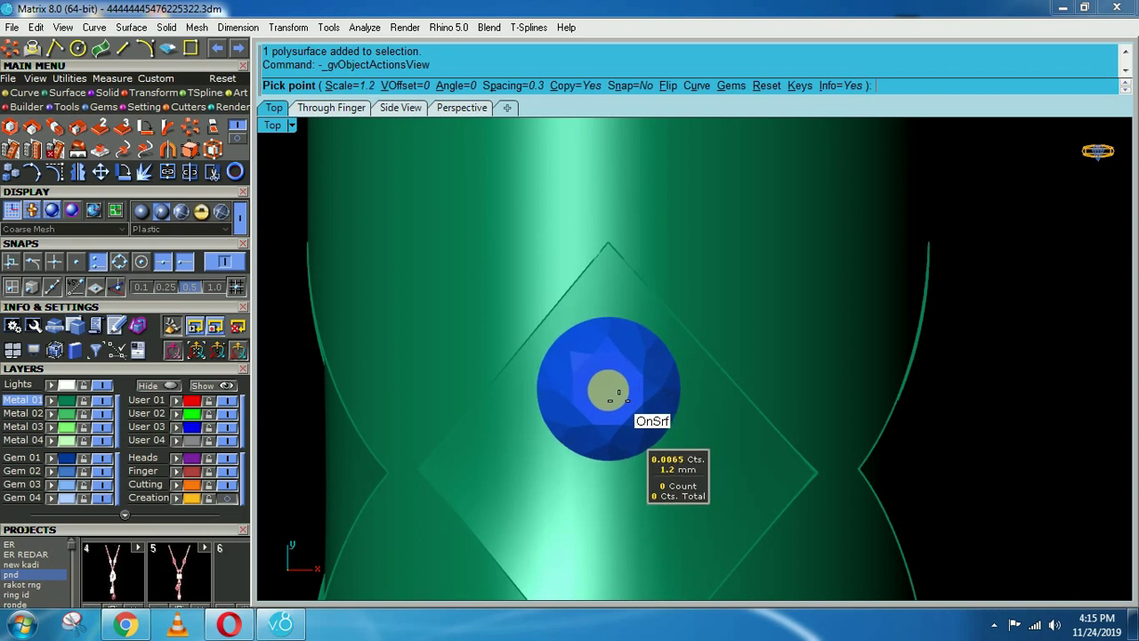
key(Up)
scroll(622, 403, up, 2)
- Try two 1.2 mm gems one below the other inside the front diamond recess, and delete both
scroll(622, 402, down, 8)
ctrl+scroll(623, 399, up, 3)
scroll(614, 365, down, 2)
ctrl+scroll(613, 365, down, 2)
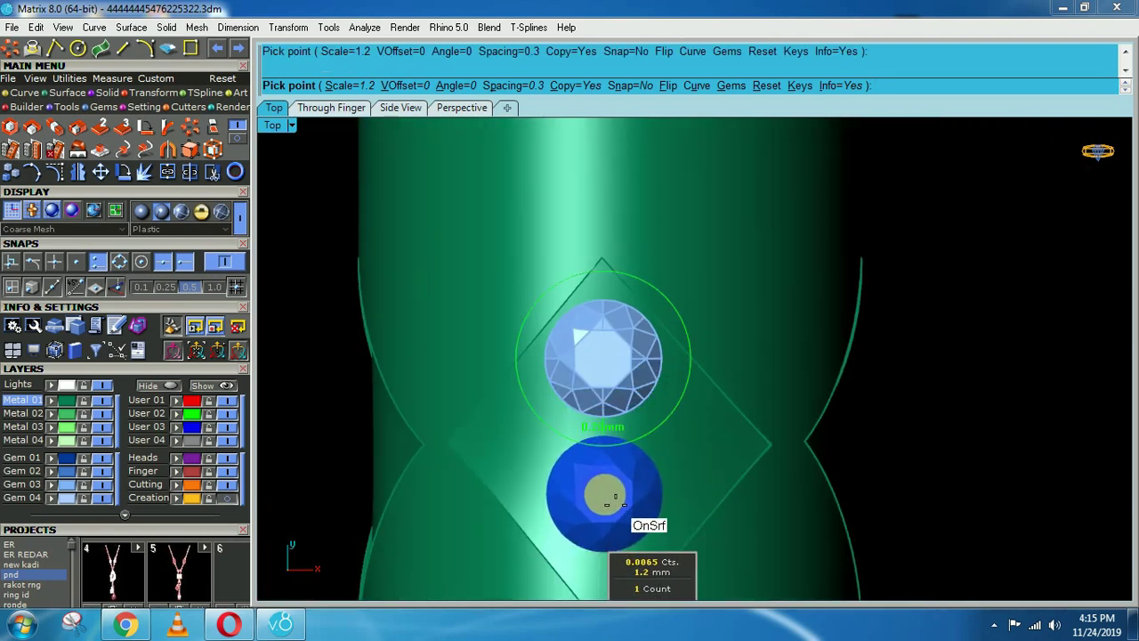
click(614, 497)
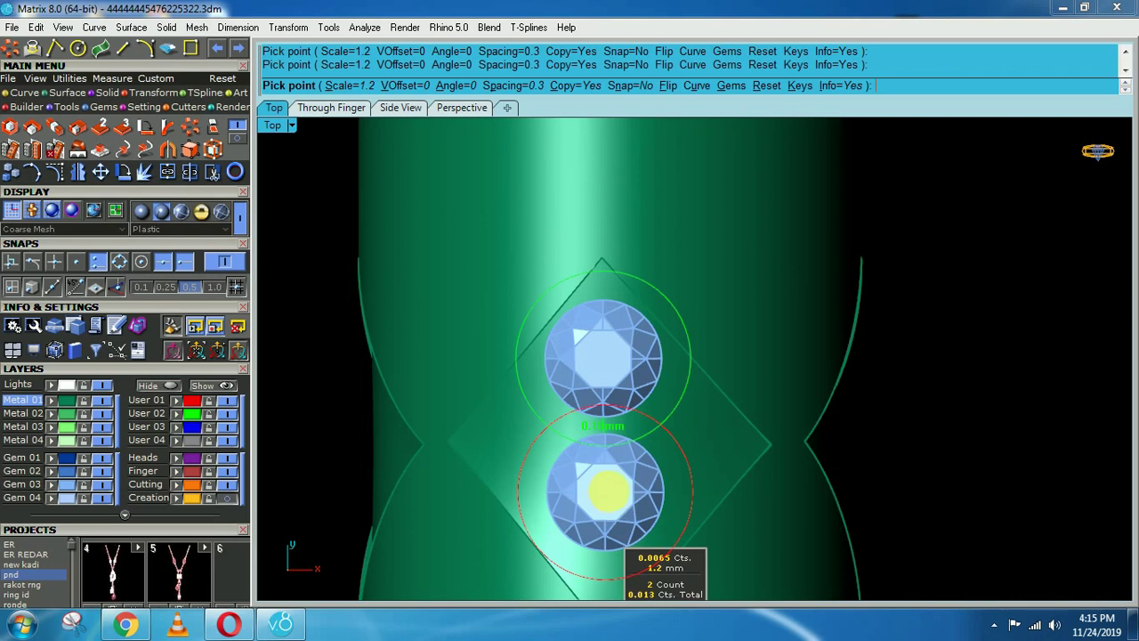
right_click(612, 489)
scroll(612, 485, down, 3)
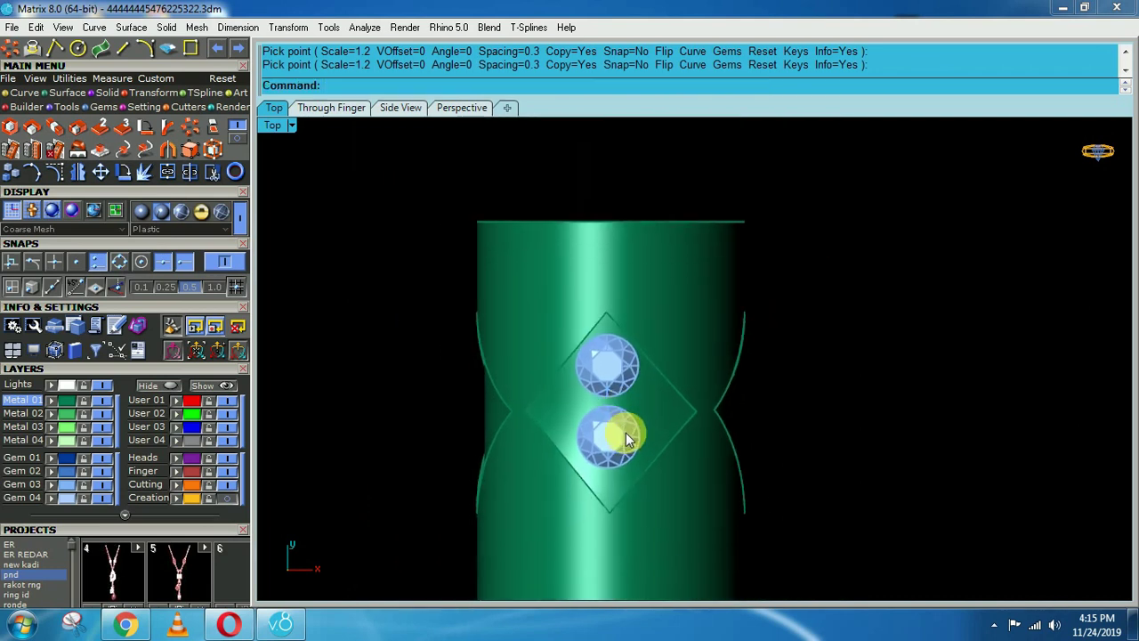
click(626, 436)
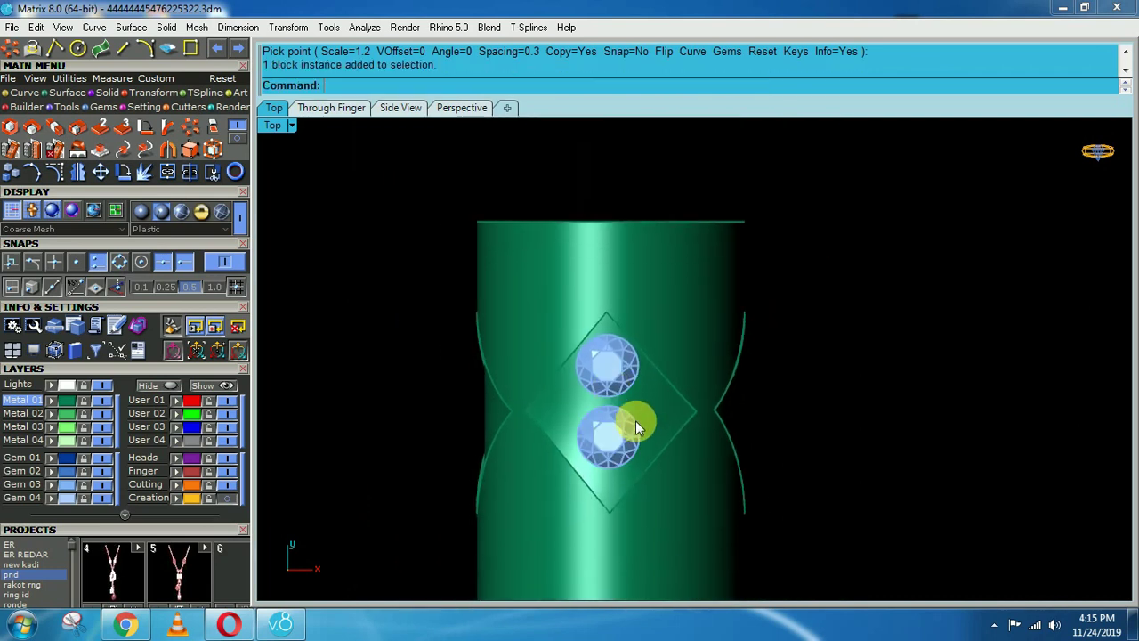
click(633, 433)
key(Delete)
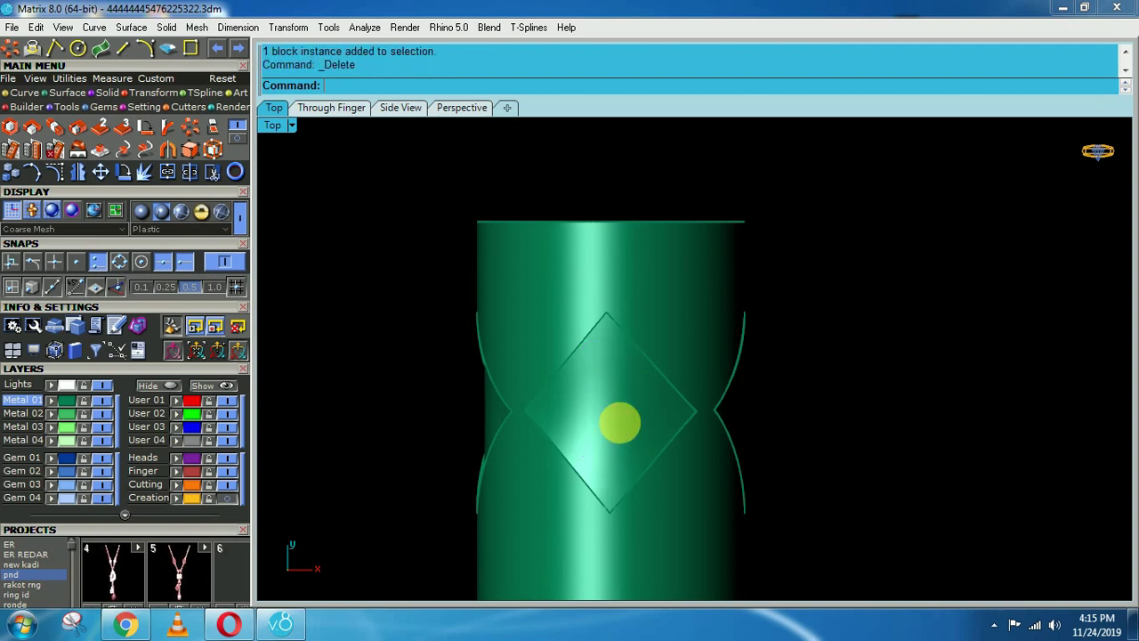
- Place two 1.2 mm round gems on the surface, one below the other, inside the front diamond recess
click(617, 432)
right_click(617, 434)
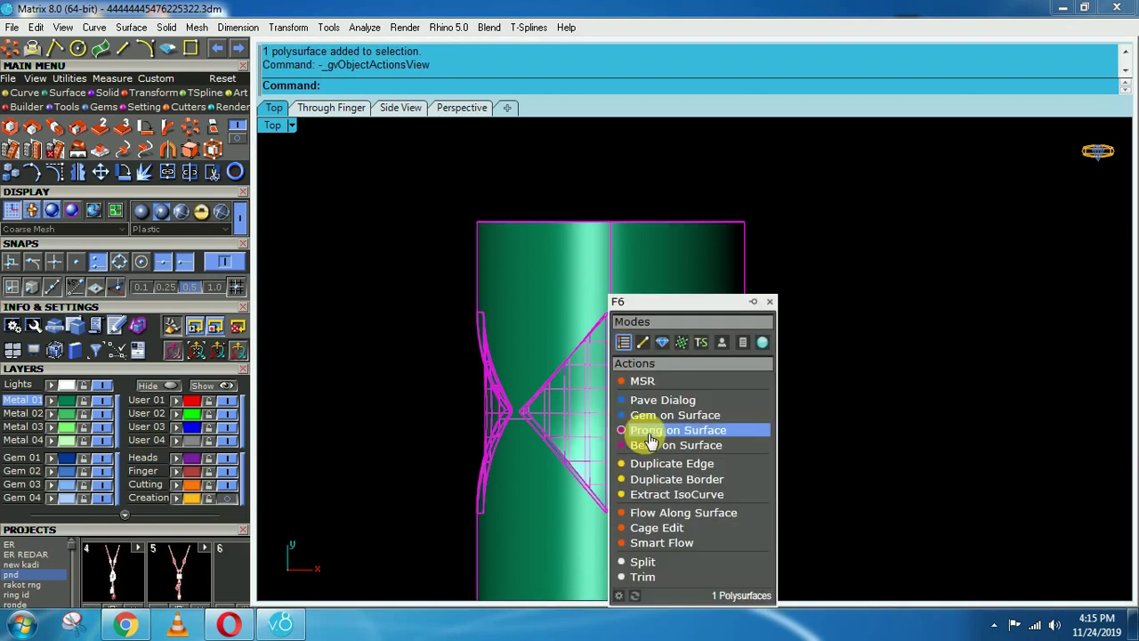
click(635, 432)
scroll(634, 423, up, 5)
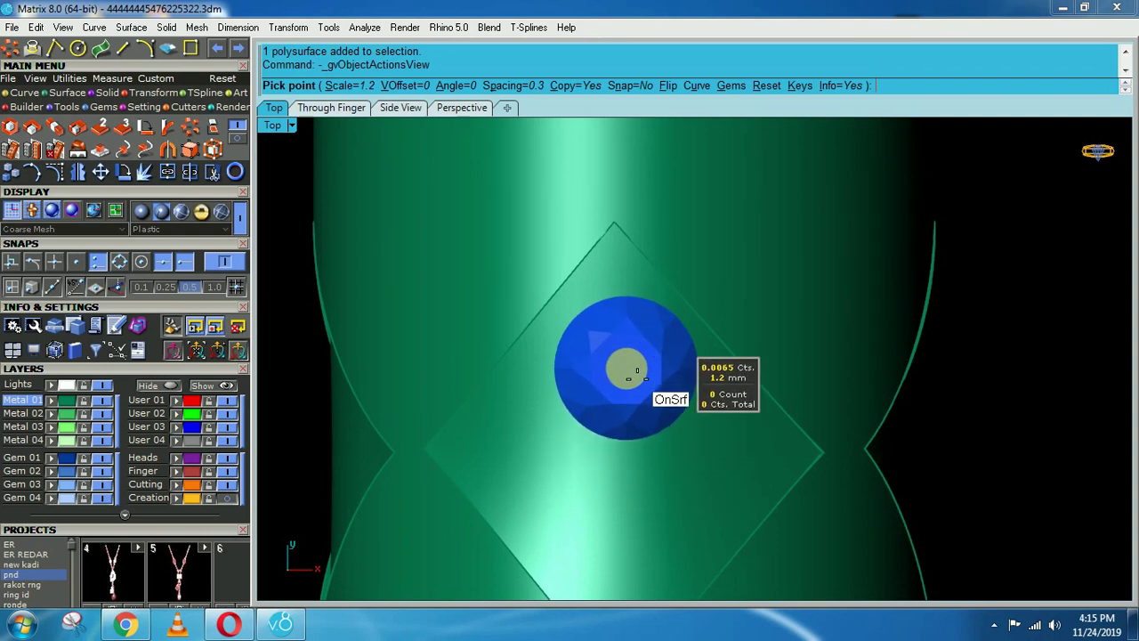
click(622, 367)
right_drag(637, 427, 624, 313)
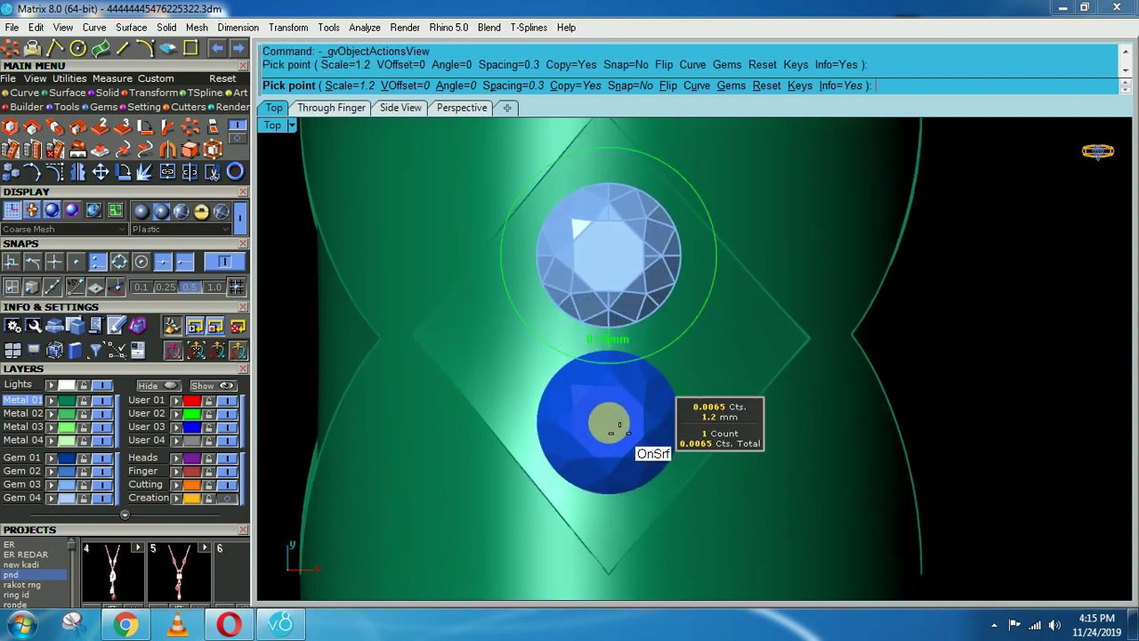
click(609, 420)
click(609, 420)
right_click(609, 420)
scroll(717, 455, down, 5)
- Polar array both gems around the cylinder's centre in the Front view with 4 items over a full circle
ctrl+shift+right_drag(717, 455, 605, 346)
key(ctrl+F1)
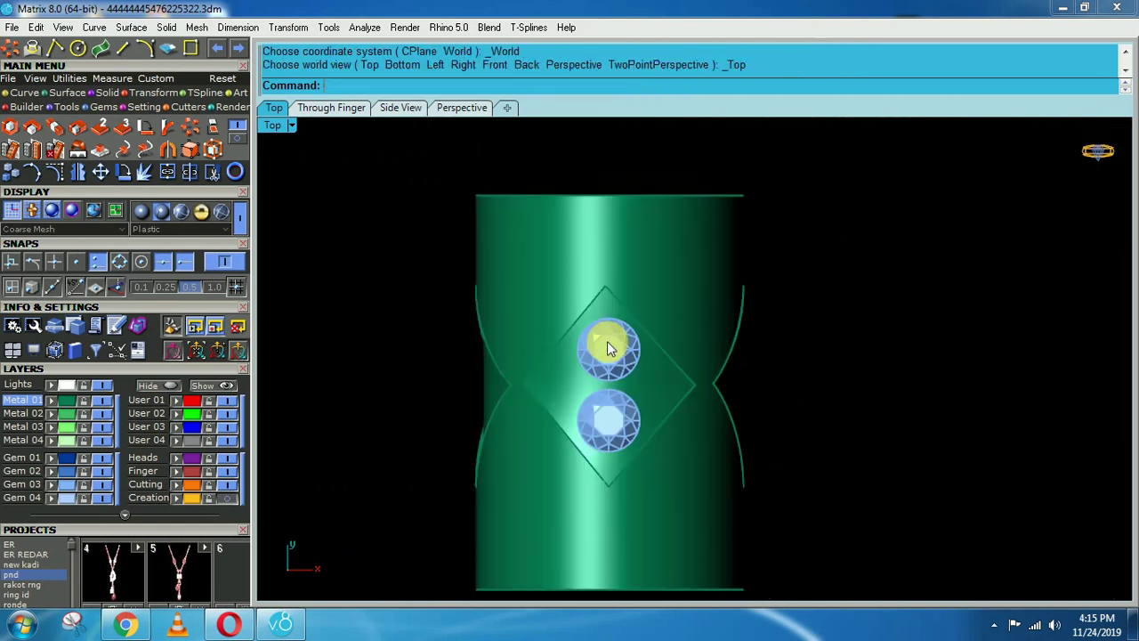
click(602, 411)
shift+click(613, 354)
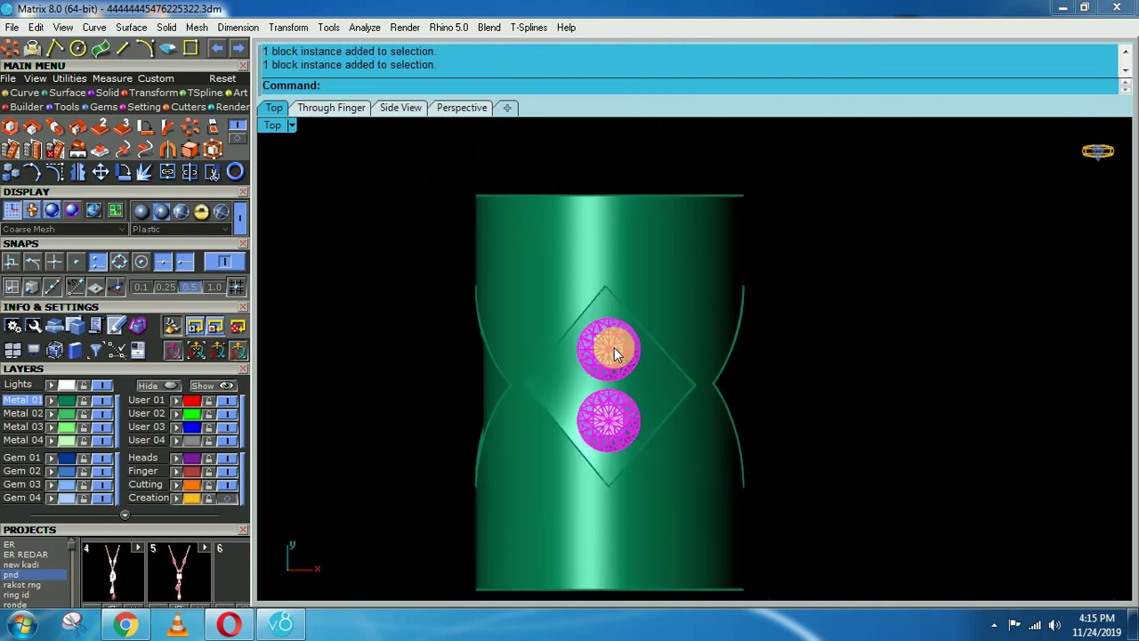
key(ctrl+F3)
key(ctrl+F2)
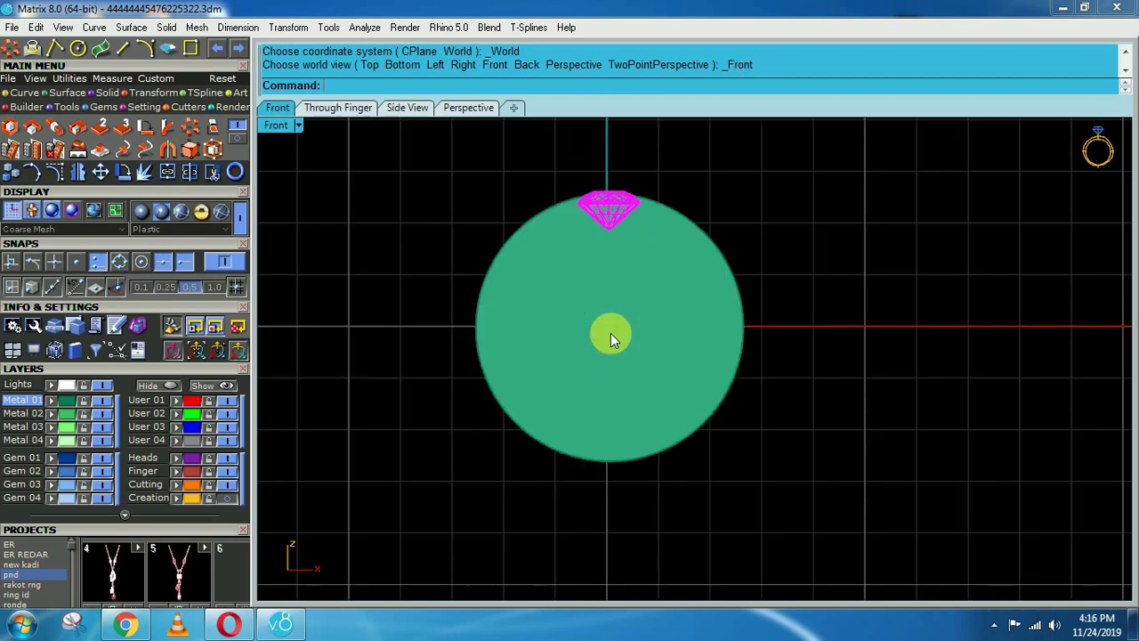
scroll(611, 333, down, 2)
click(13, 51)
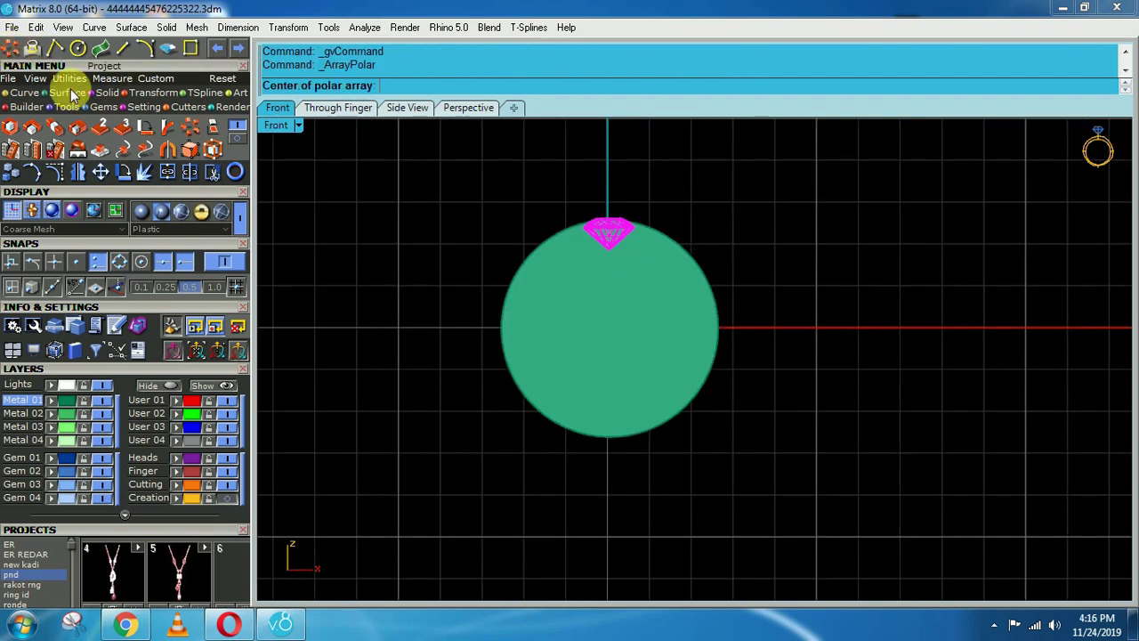
text(4)
key(Return)
key(Return)
key(Return)
click(372, 202)
- Start Prong on Surface on the cylinder in the Top view, with drop 0.2 and height 0.7
ctrl+shift+right_drag(699, 443, 610, 394)
key(ctrl+F1)
scroll(645, 380, up, 9)
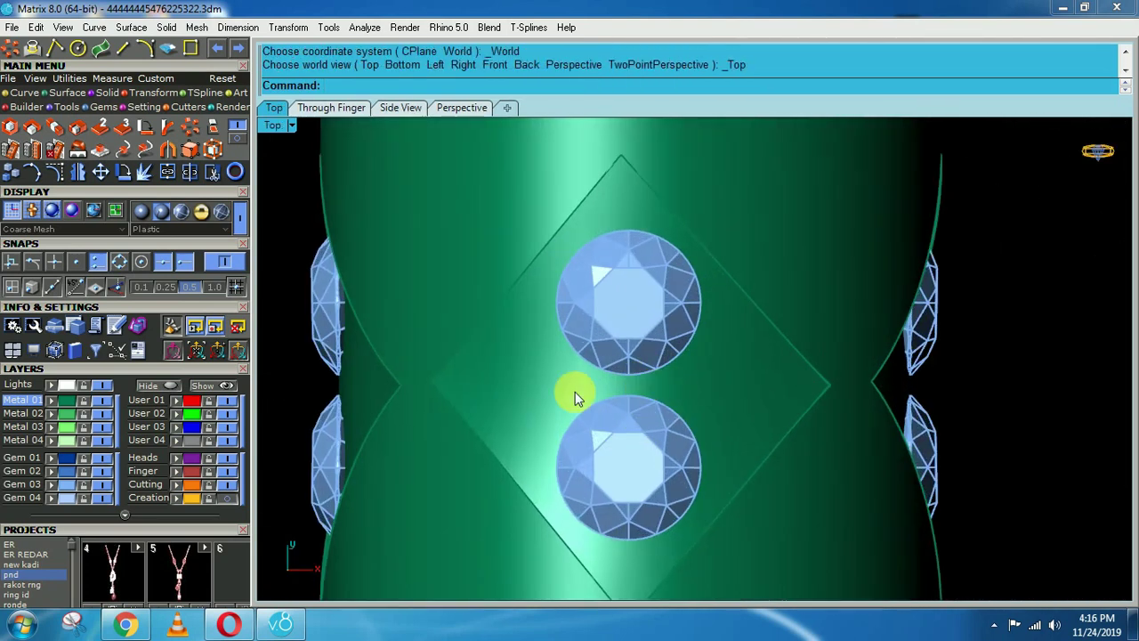
click(525, 389)
right_click(526, 395)
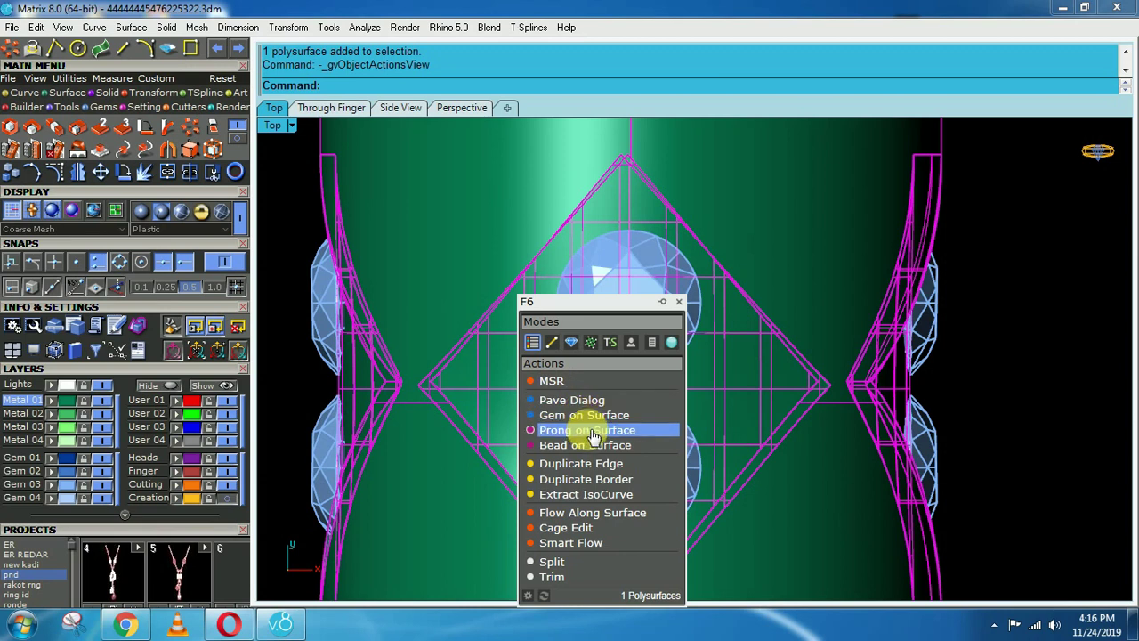
click(552, 432)
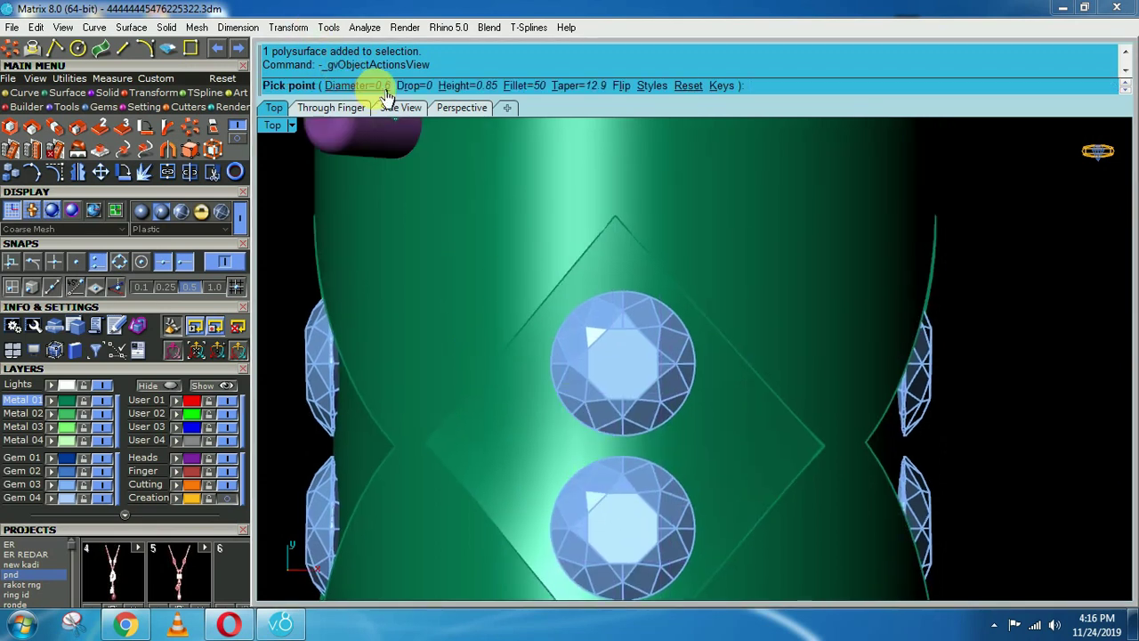
click(412, 86)
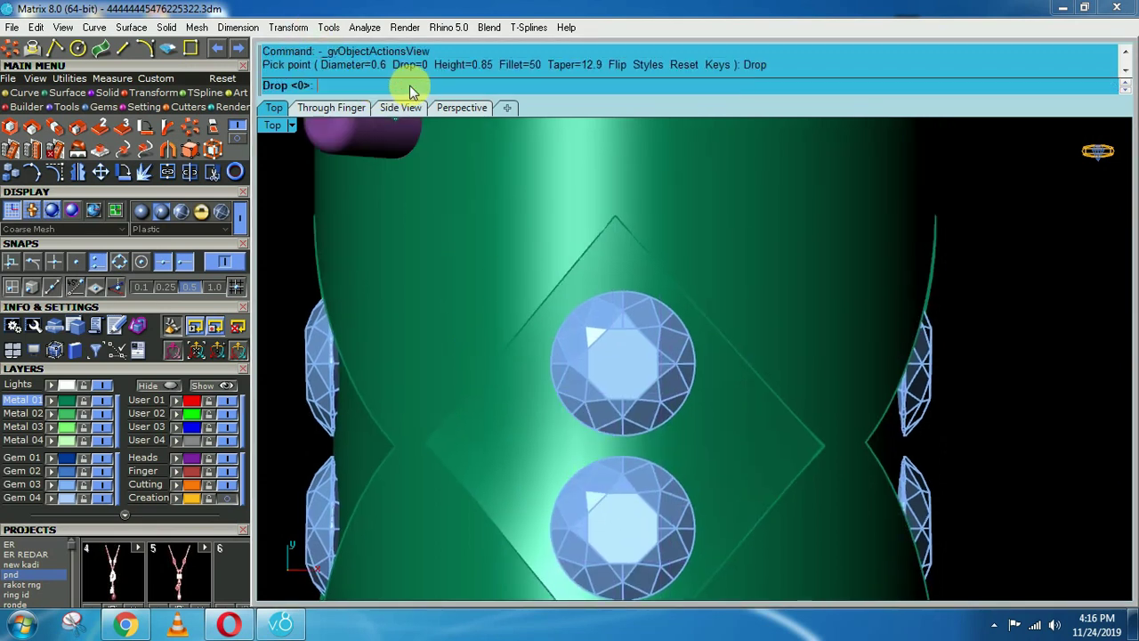
text(.2)
key(Return)
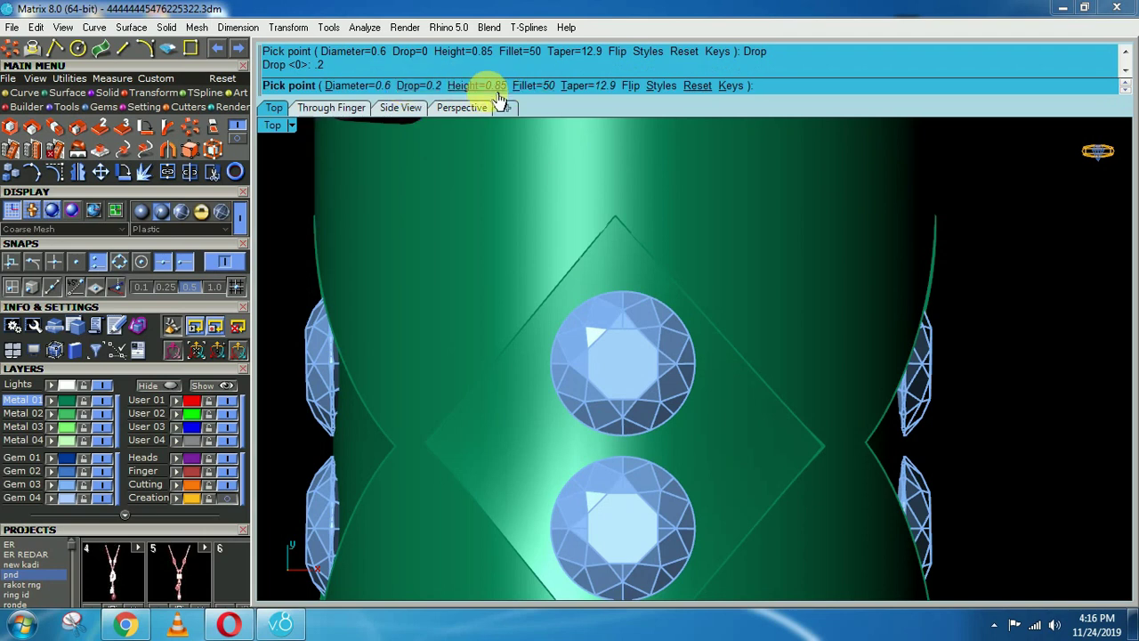
click(485, 86)
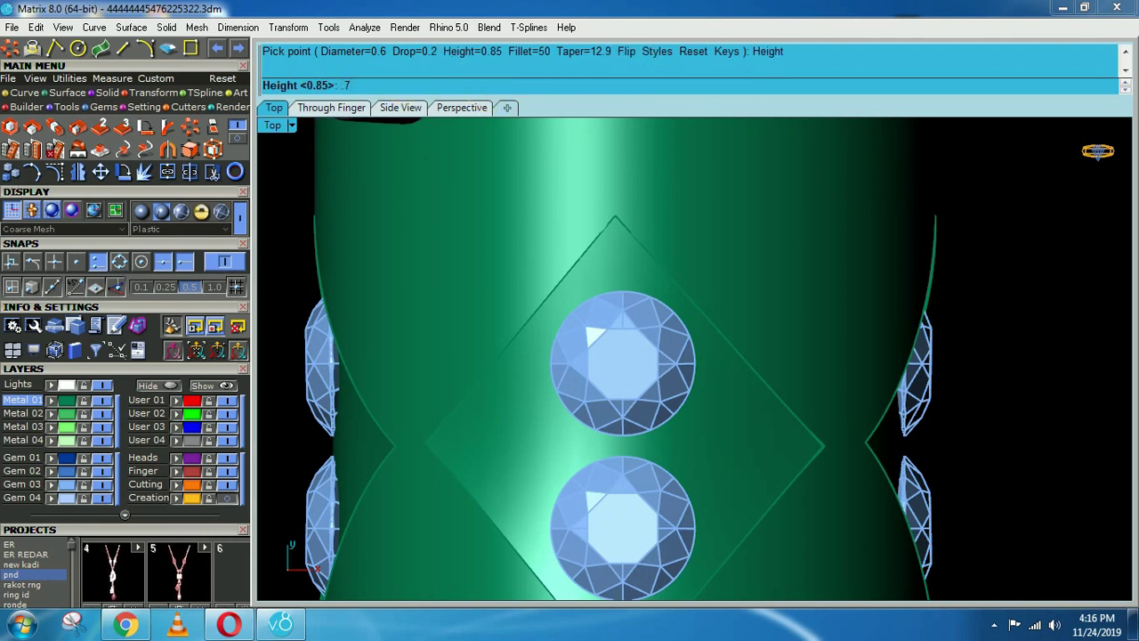
key(Return)
- Set the prong's fillet to 100 and its taper to 0
click(525, 87)
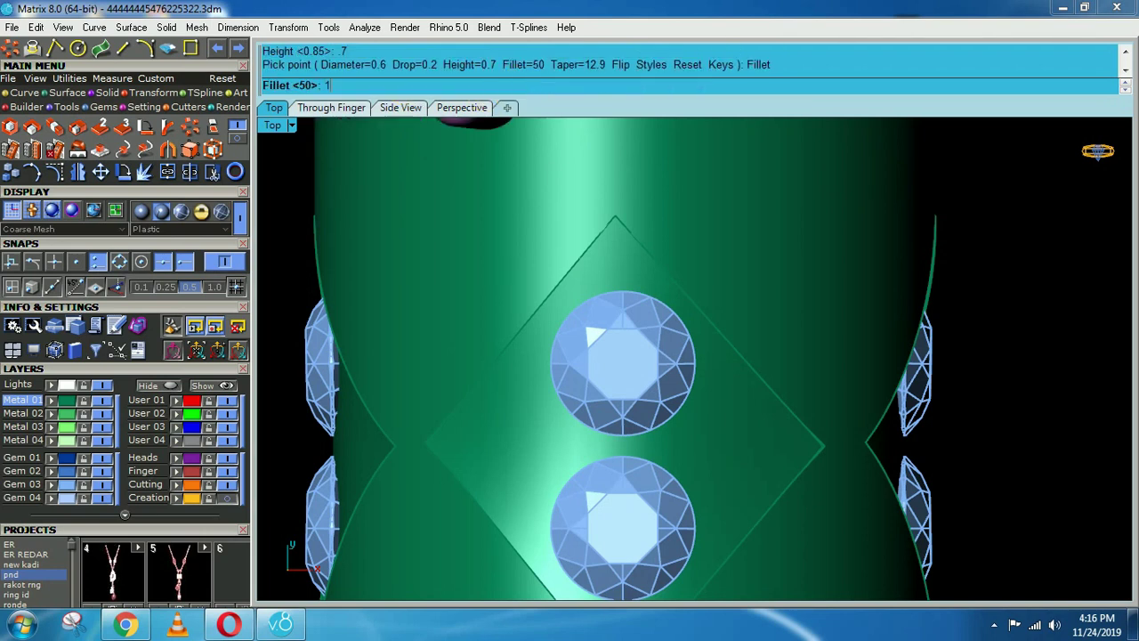
text(100)
key(Return)
click(583, 86)
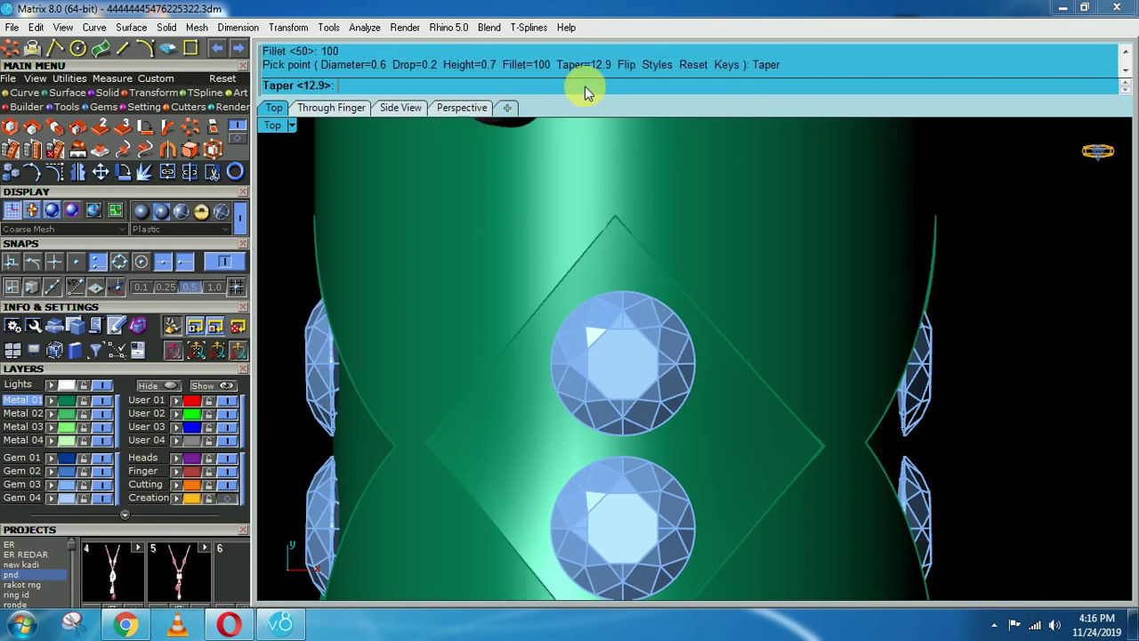
text(00)
key(Return)
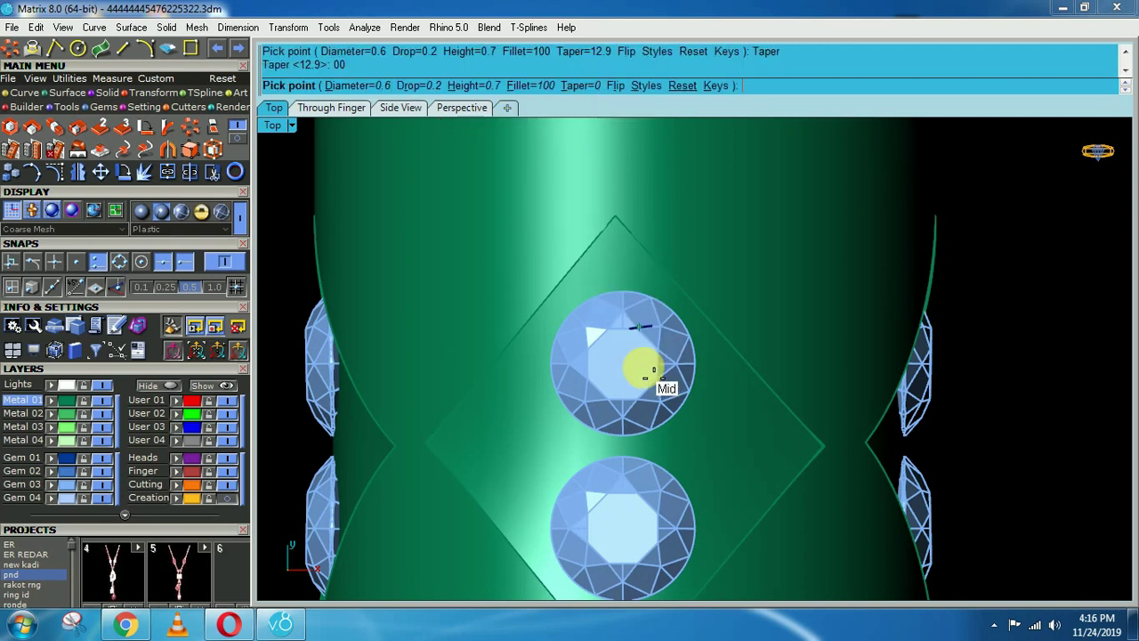
- Place four 0.6 mm prongs in the front recess: one above the upper gem, two between the gems and one below the lower gem
scroll(635, 368, up, 1)
scroll(596, 274, up, 1)
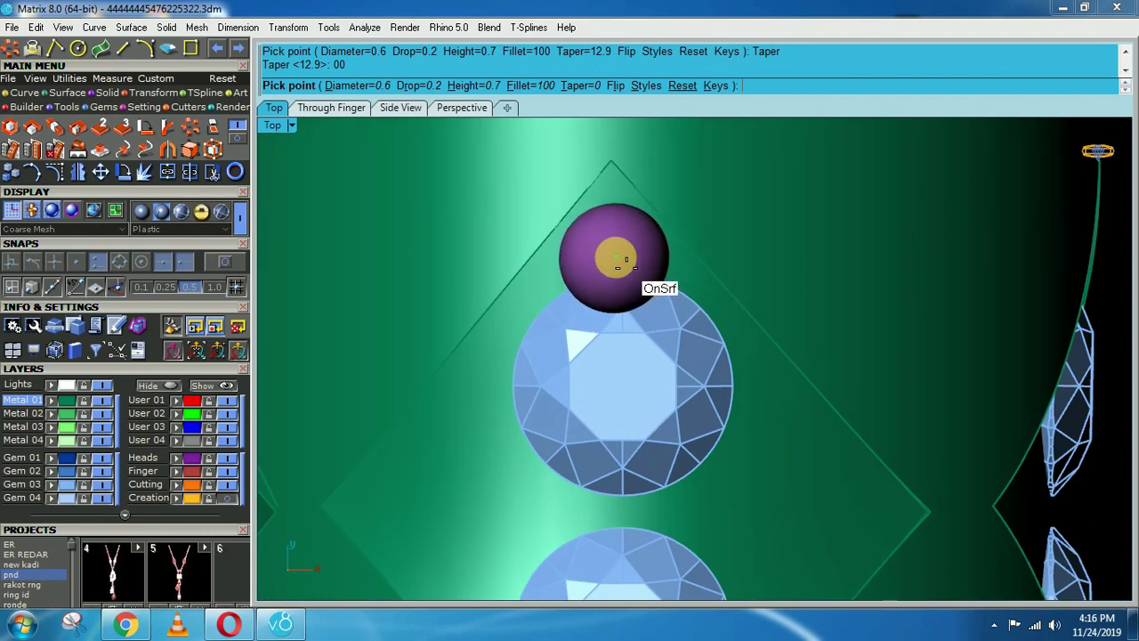
click(614, 258)
click(569, 514)
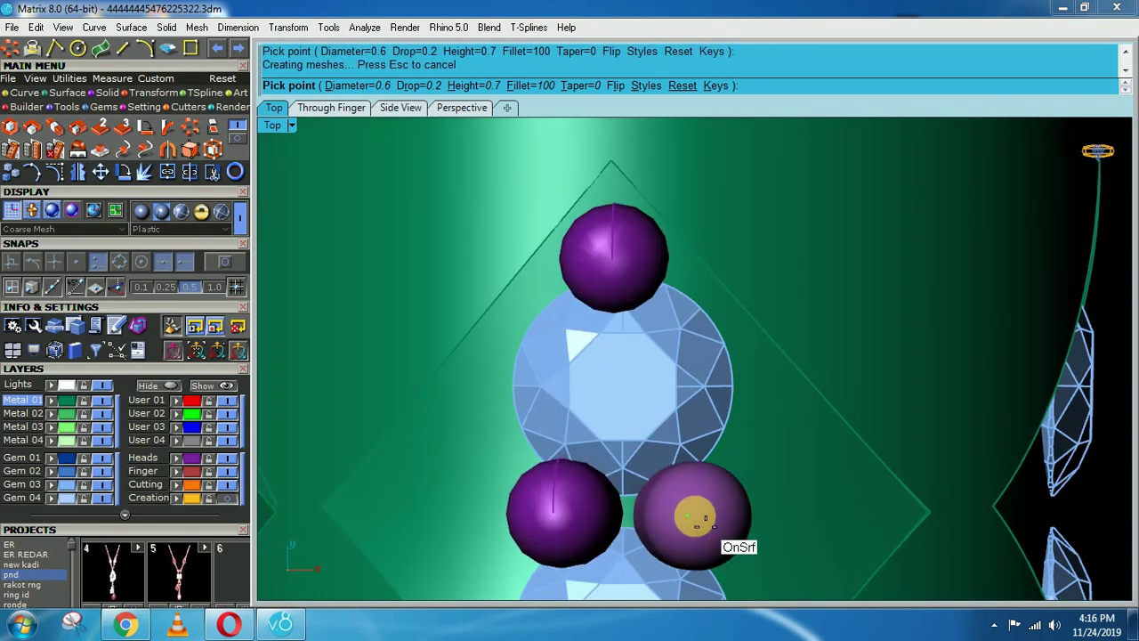
click(695, 505)
right_drag(688, 486, 686, 241)
right_drag(620, 494, 628, 411)
click(628, 433)
right_click(628, 434)
- Polar array the four front prongs around the cylinder's centre in the Front view with 4 items over 360 degrees
scroll(628, 433, down, 4)
click(630, 432)
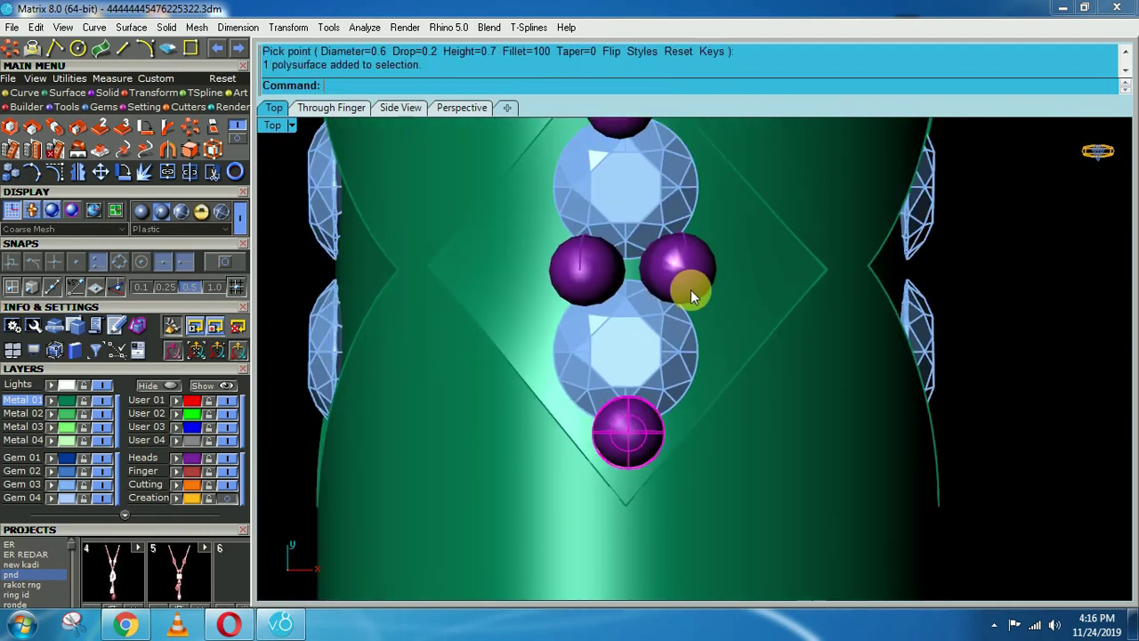
shift+click(689, 285)
shift+click(608, 271)
scroll(608, 269, down, 2)
scroll(608, 269, down, 2)
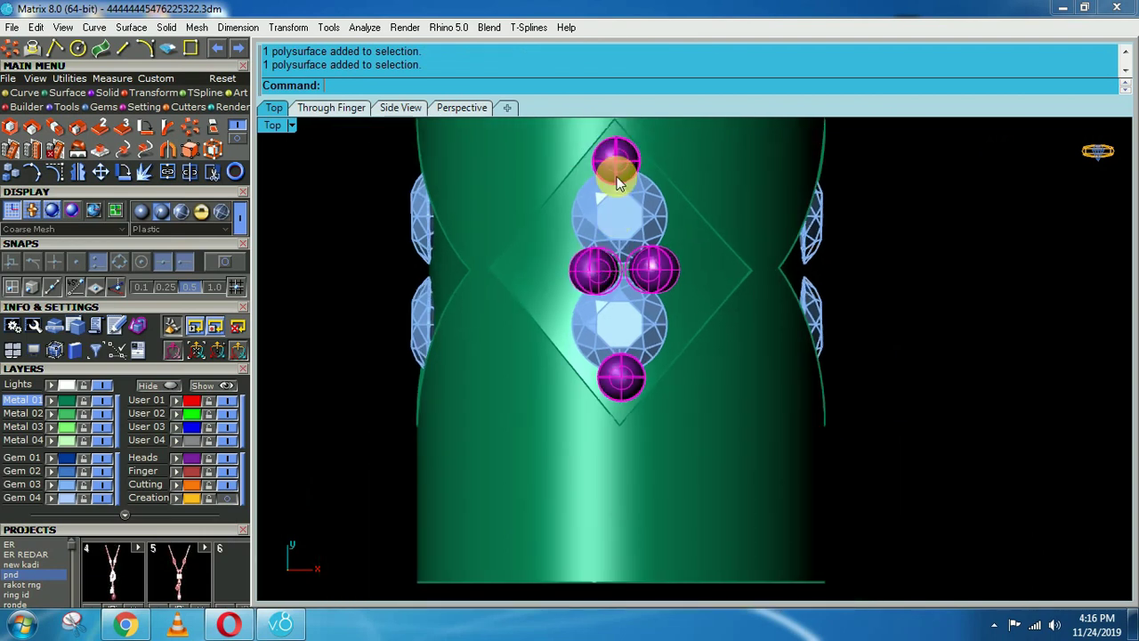
key(F2)
scroll(617, 178, down, 6)
right_drag(597, 209, 560, 295)
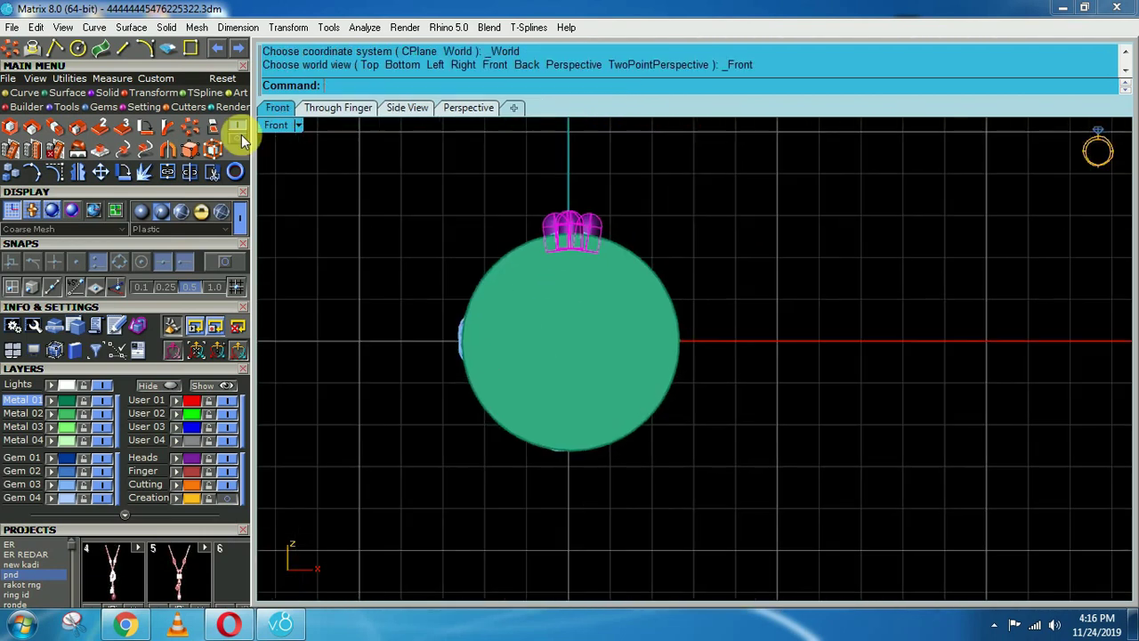
click(7, 54)
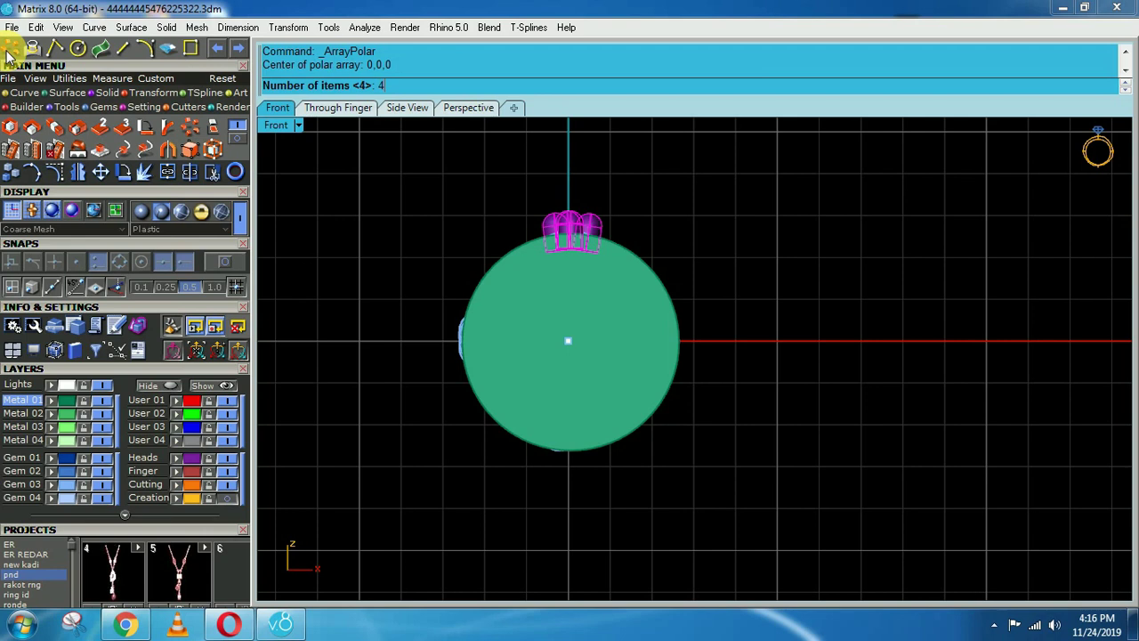
text(4)
key(Return)
key(Return)
key(Return)
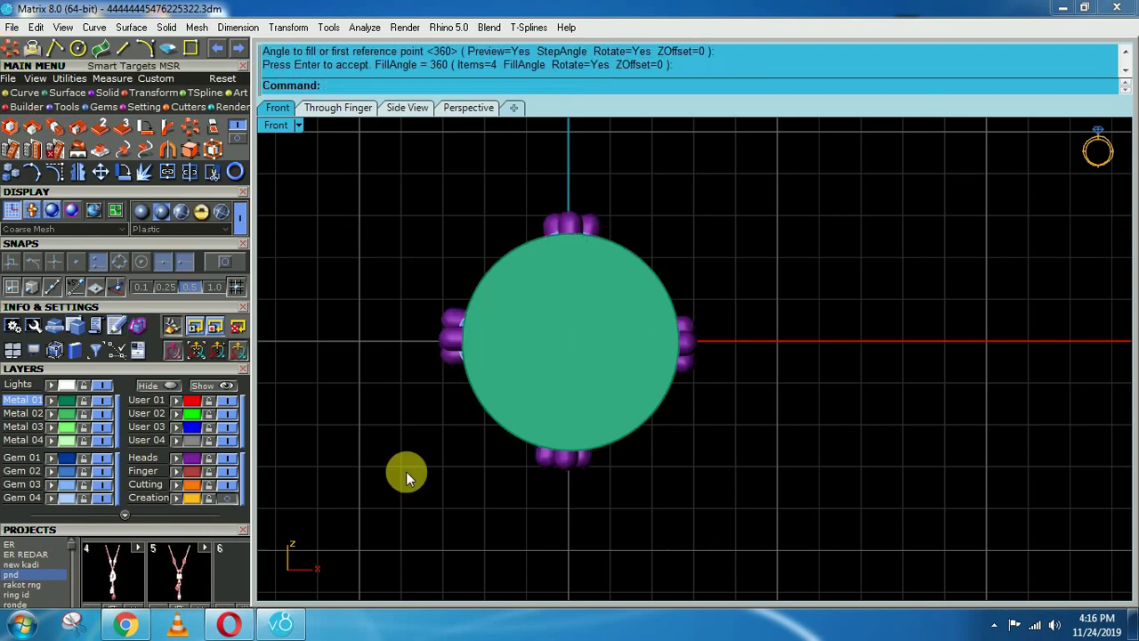
- Select all gems on the Gem 03 layer in the Top view and group them
key(ctrl+F1)
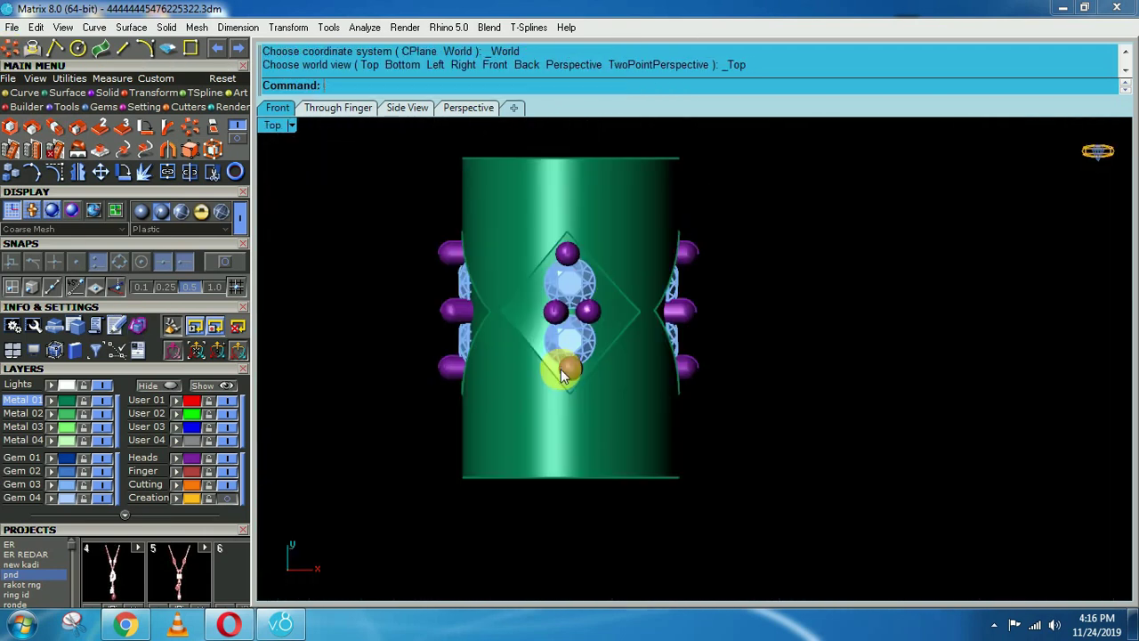
click(576, 329)
key(Escape)
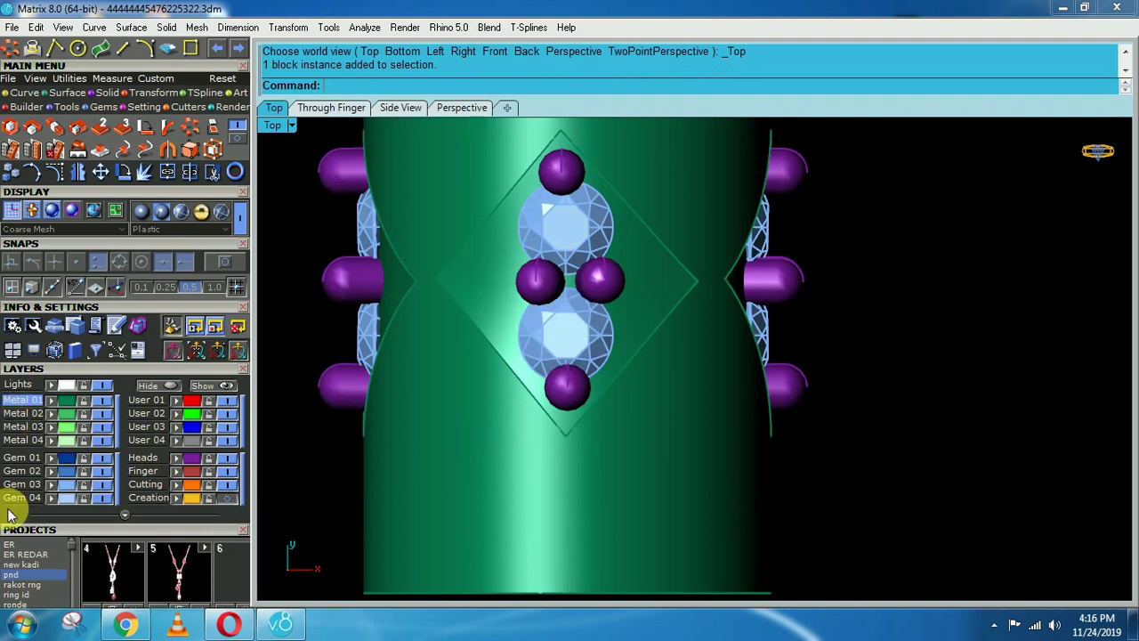
click(67, 488)
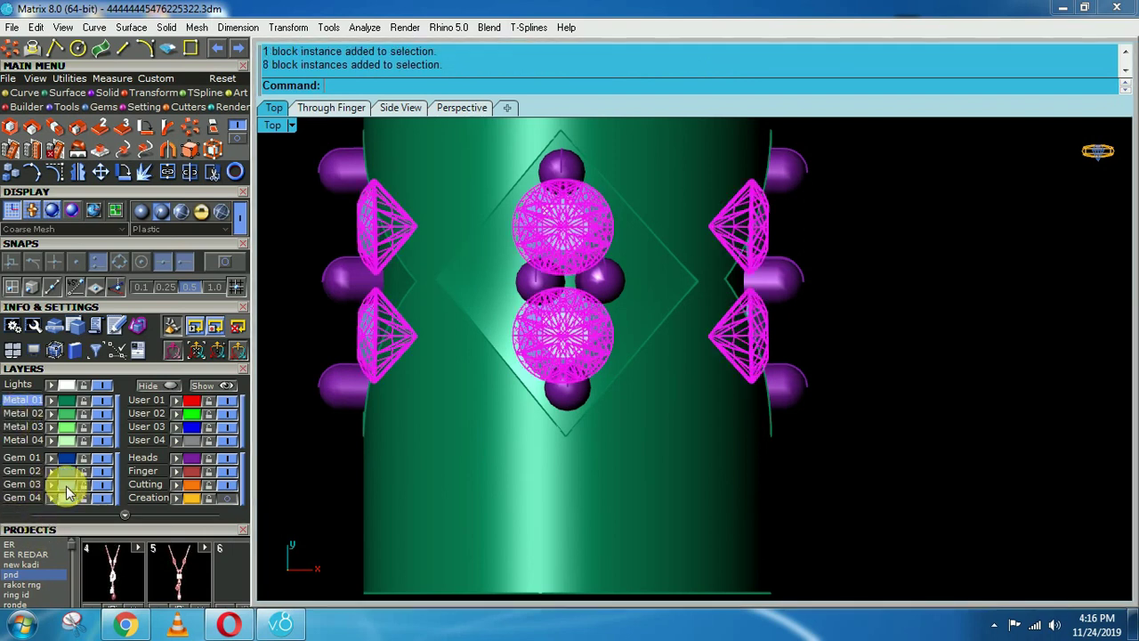
text(g)
key(Return)
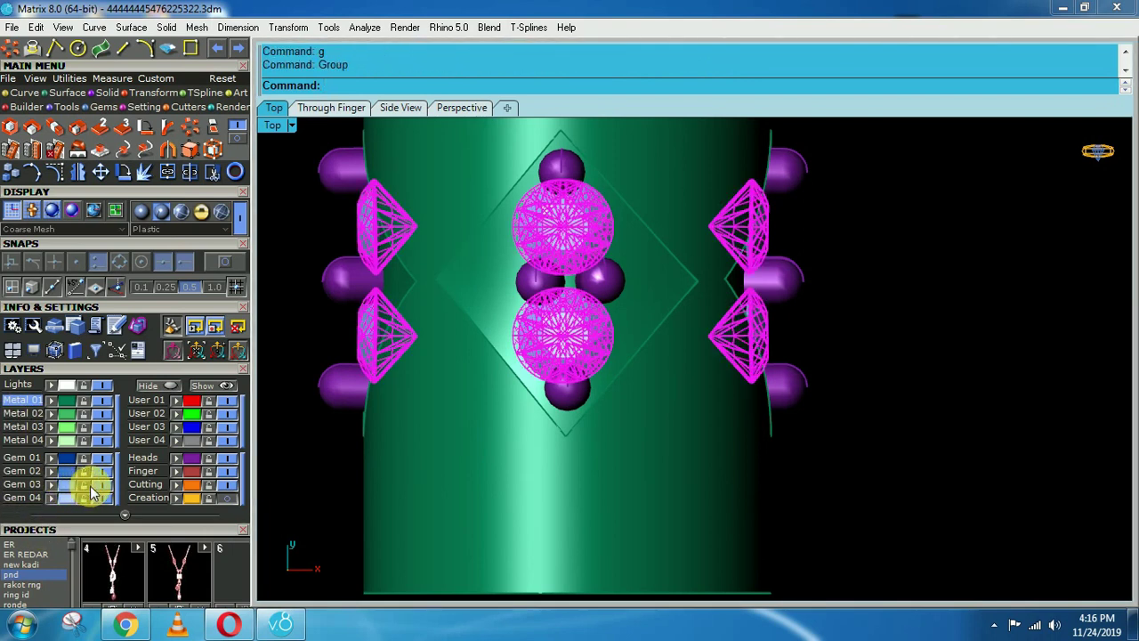
- Create Gem Cutters for all eight gems with the girdle scale set to 95%
key(F6)
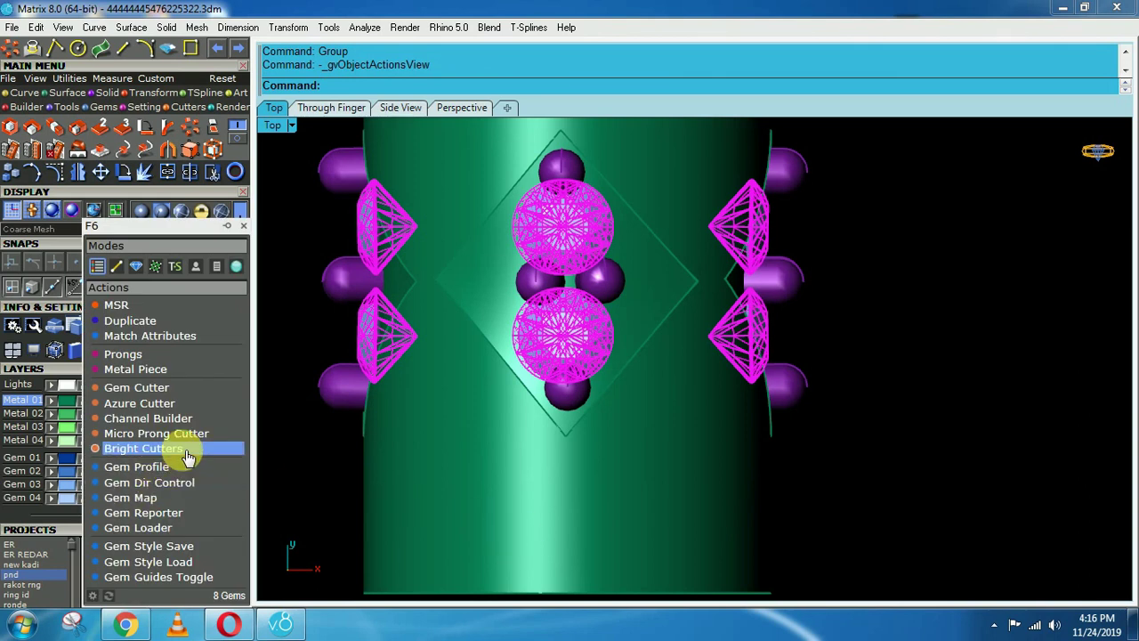
click(179, 388)
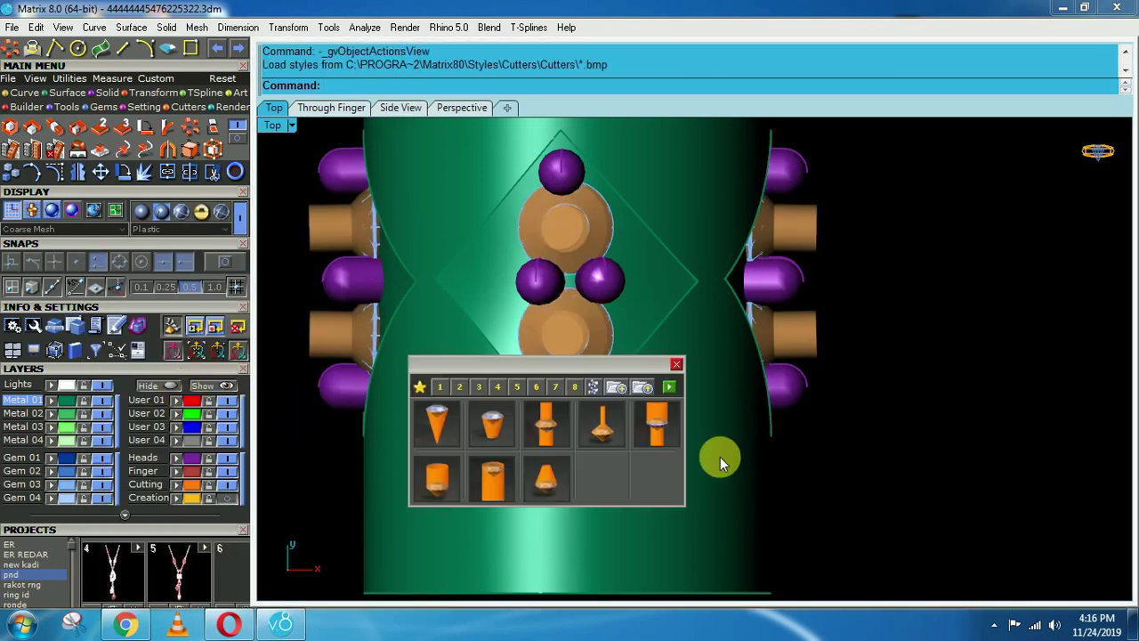
click(657, 385)
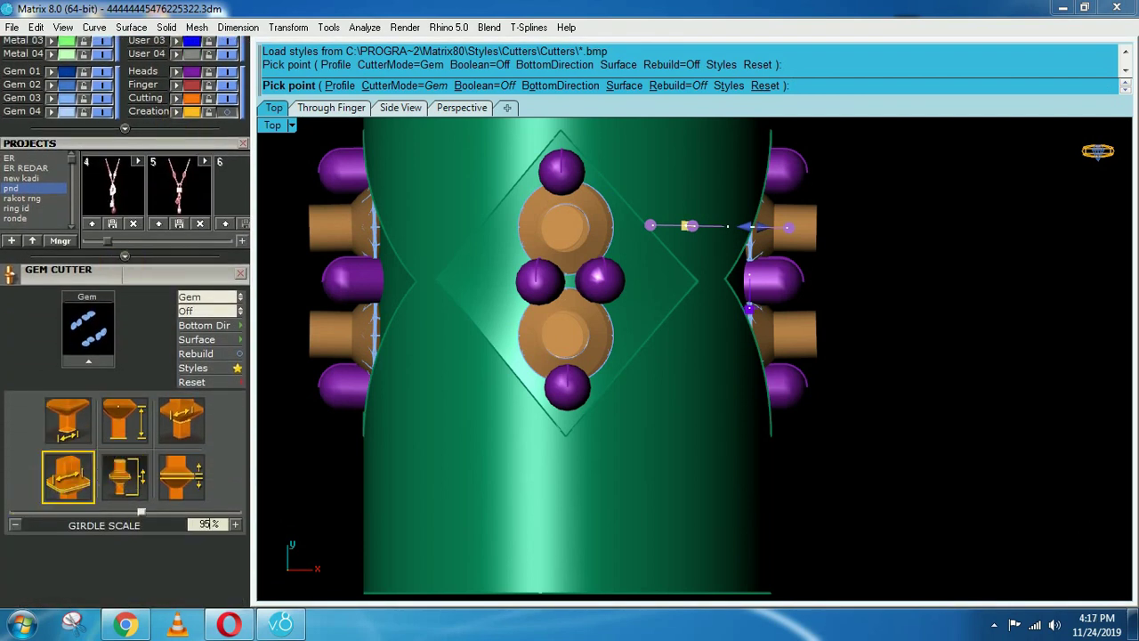
click(131, 478)
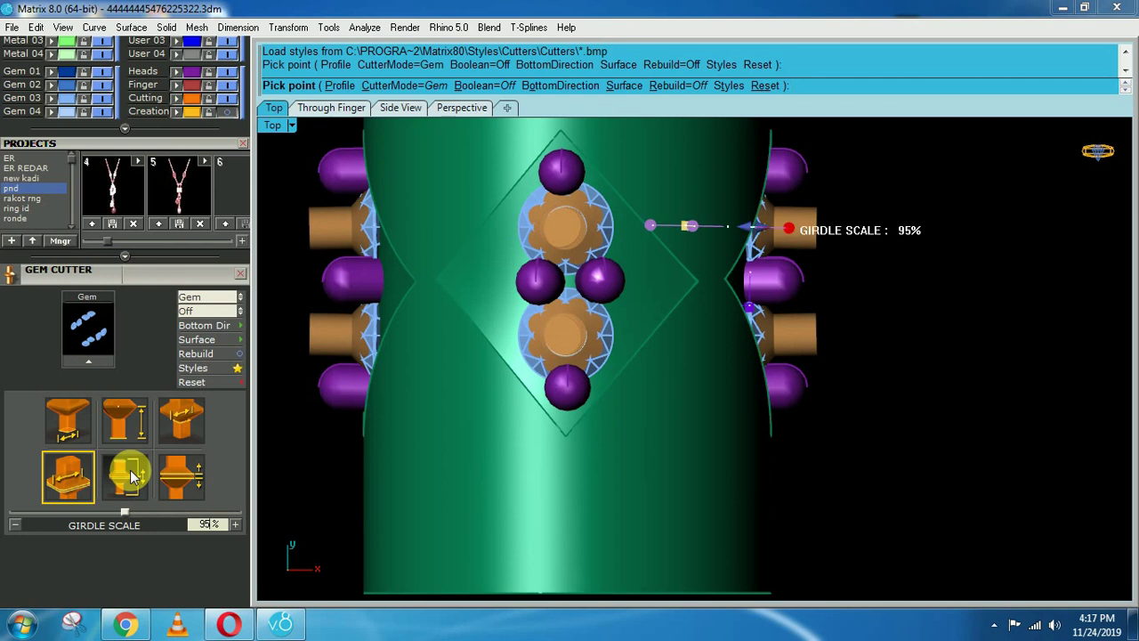
right_click(974, 483)
- Subtract the gem cutters from the cylinder with Boolean Difference and check the seats with the Gem 03 layer temporarily hidden
click(650, 497)
text(bd)
key(Return)
click(563, 338)
right_click(562, 336)
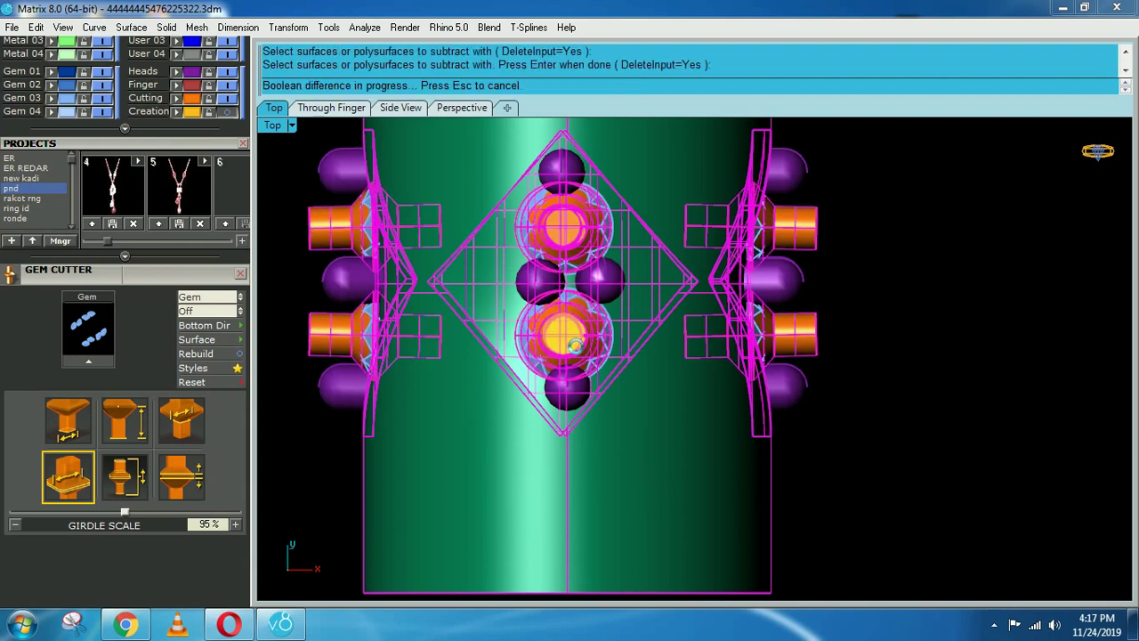
mouse_move(715, 481)
right_down()
mouse_move(536, 201)
mouse_move(597, 127)
mouse_move(618, 242)
right_up()
key(F5)
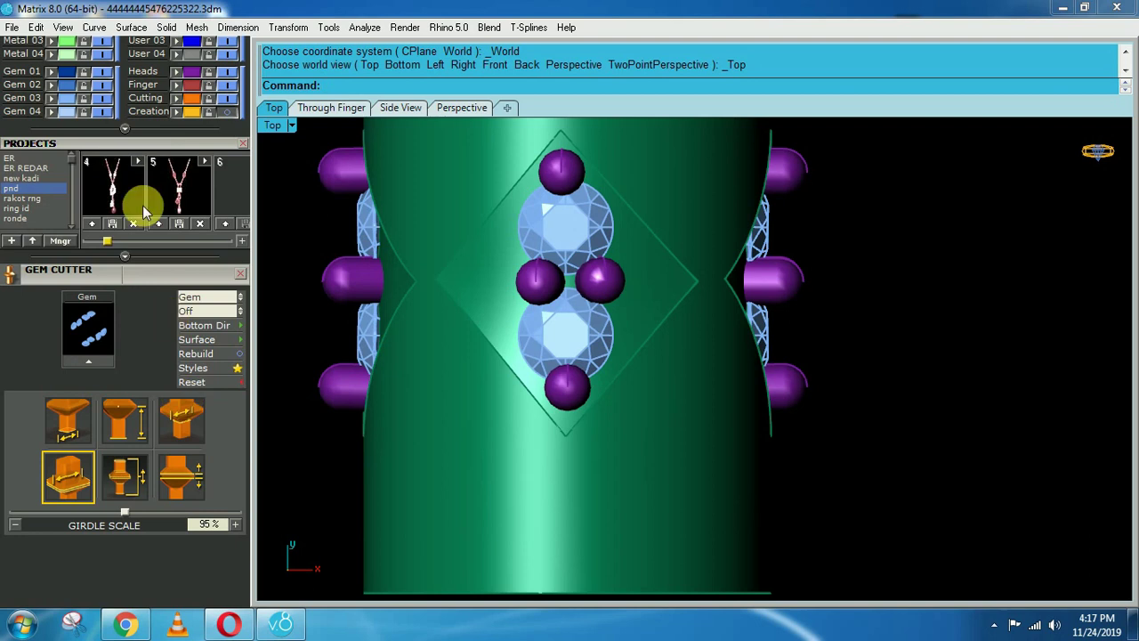
click(104, 99)
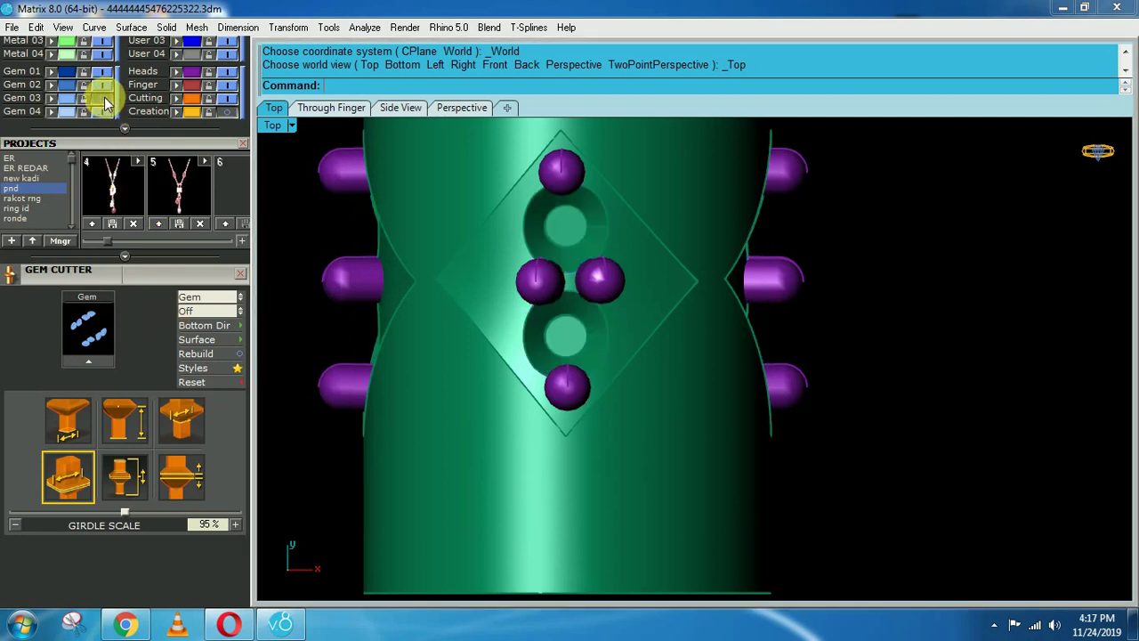
click(103, 100)
- Group the cylinder together with all its gems and prongs
scroll(570, 280, down, 5)
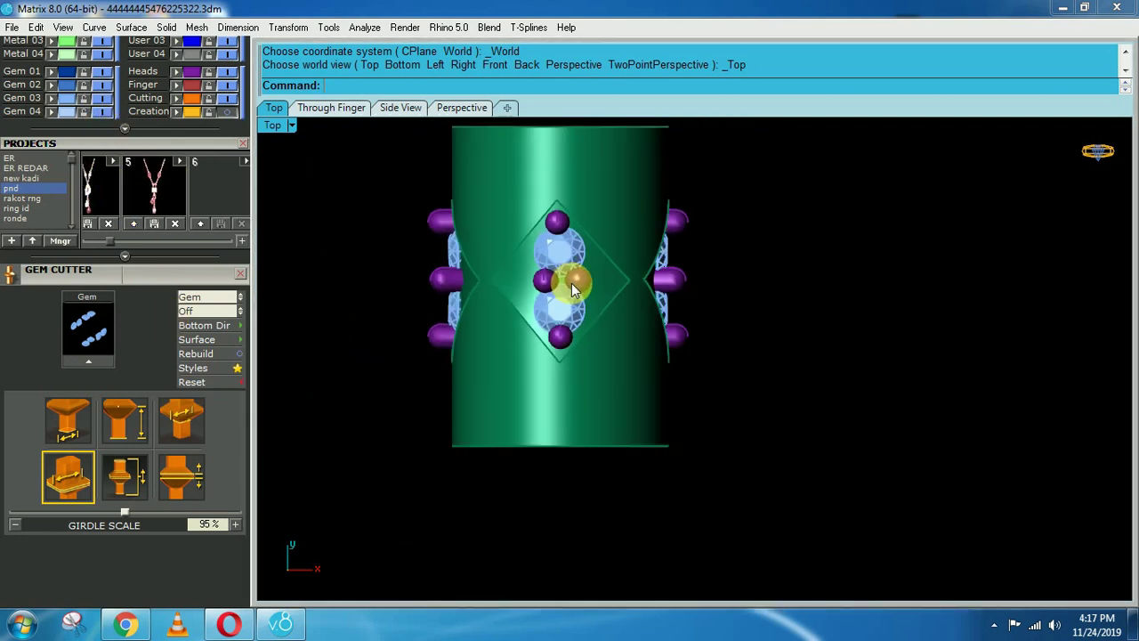
drag(504, 381, 504, 382)
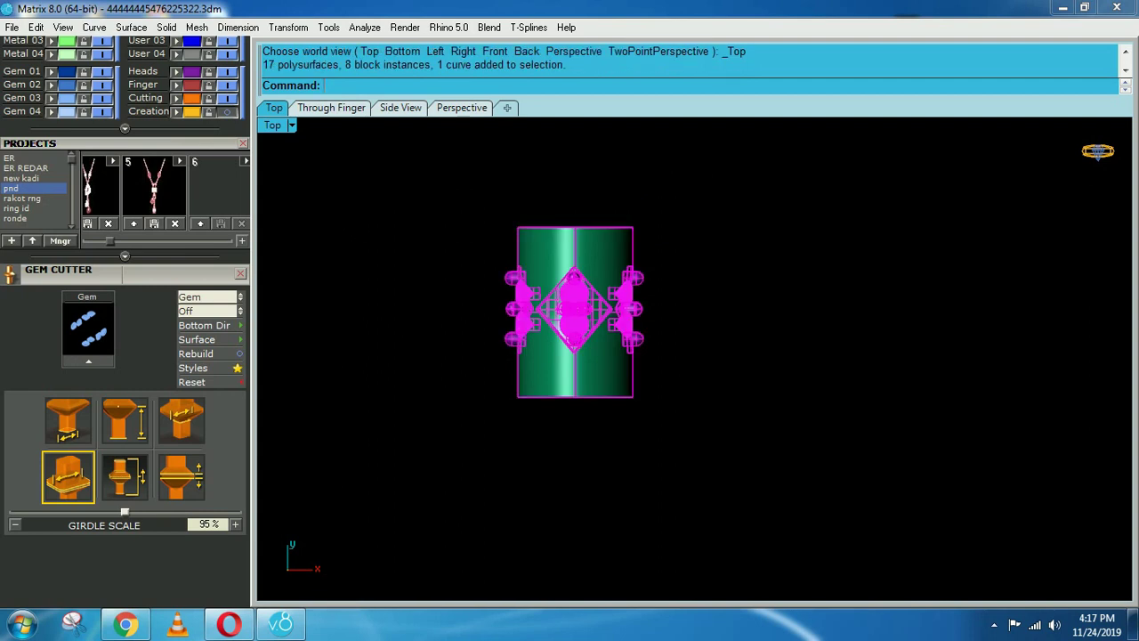
text(g)
key(Return)
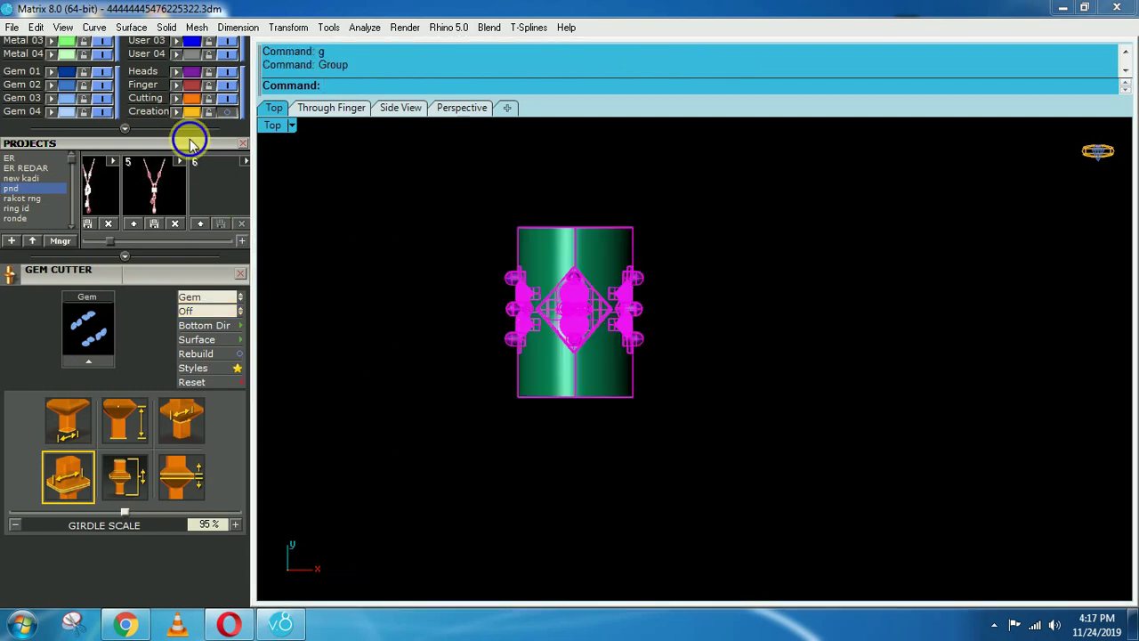
- Turn on the Creation layer to display the necklace reference image behind the cylinder
drag(190, 139, 168, 483)
click(228, 456)
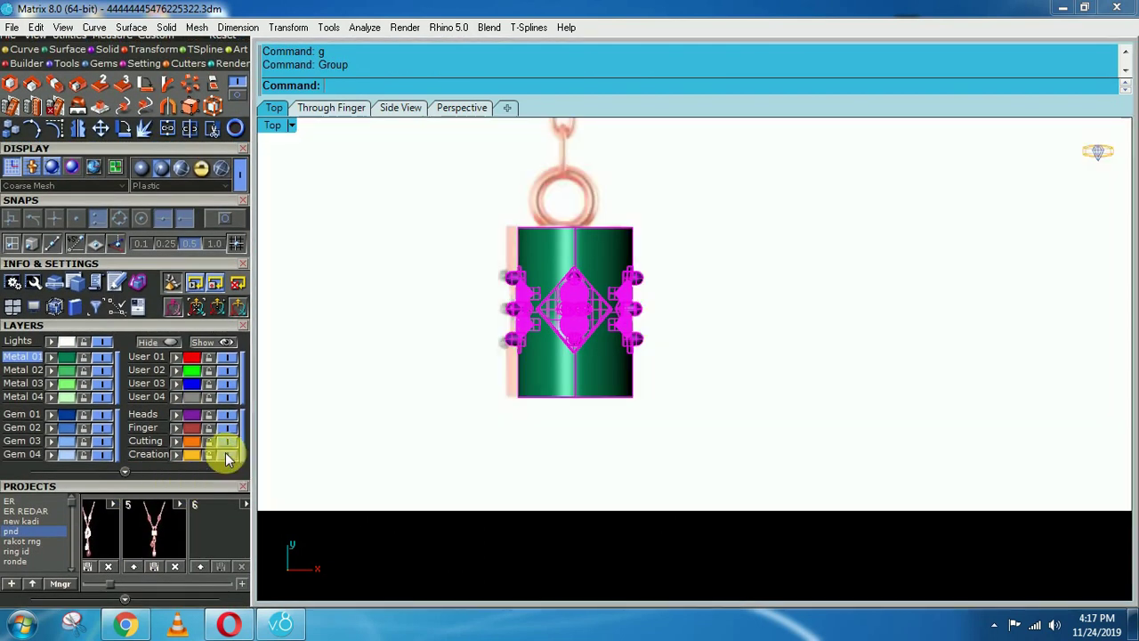
scroll(312, 459, down, 8)
right_drag(481, 416, 585, 500)
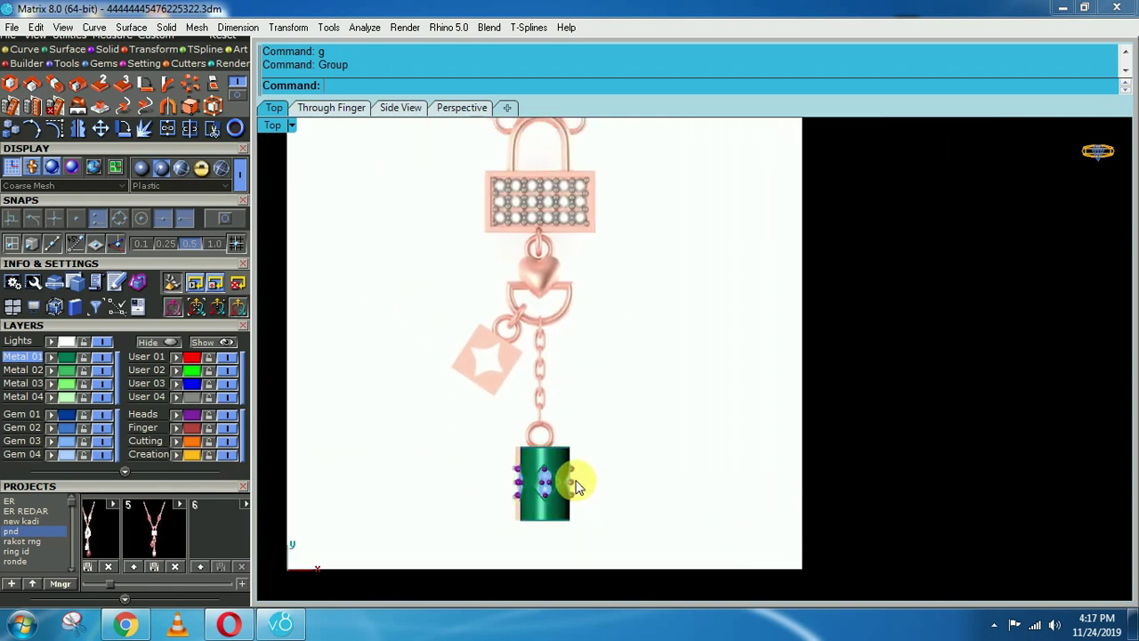
scroll(629, 397, down, 4)
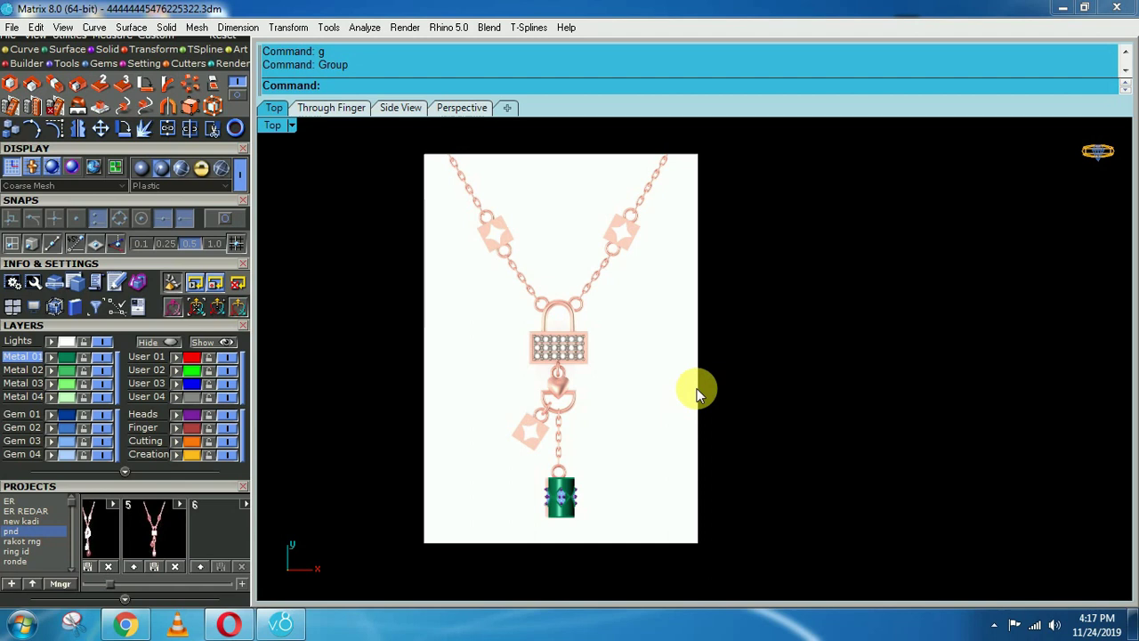
- Show all hidden necklace parts and lock the Creation layer
key(ctrl+alt+h)
scroll(600, 428, up, 5)
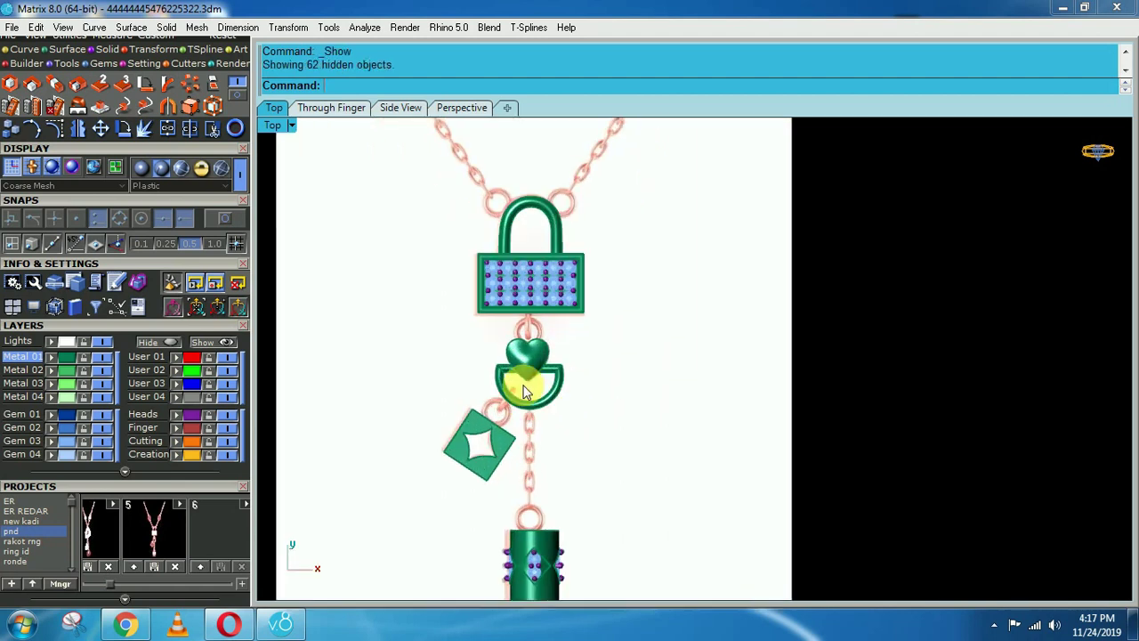
scroll(552, 395, down, 6)
right_drag(598, 359, 616, 414)
scroll(575, 467, up, 3)
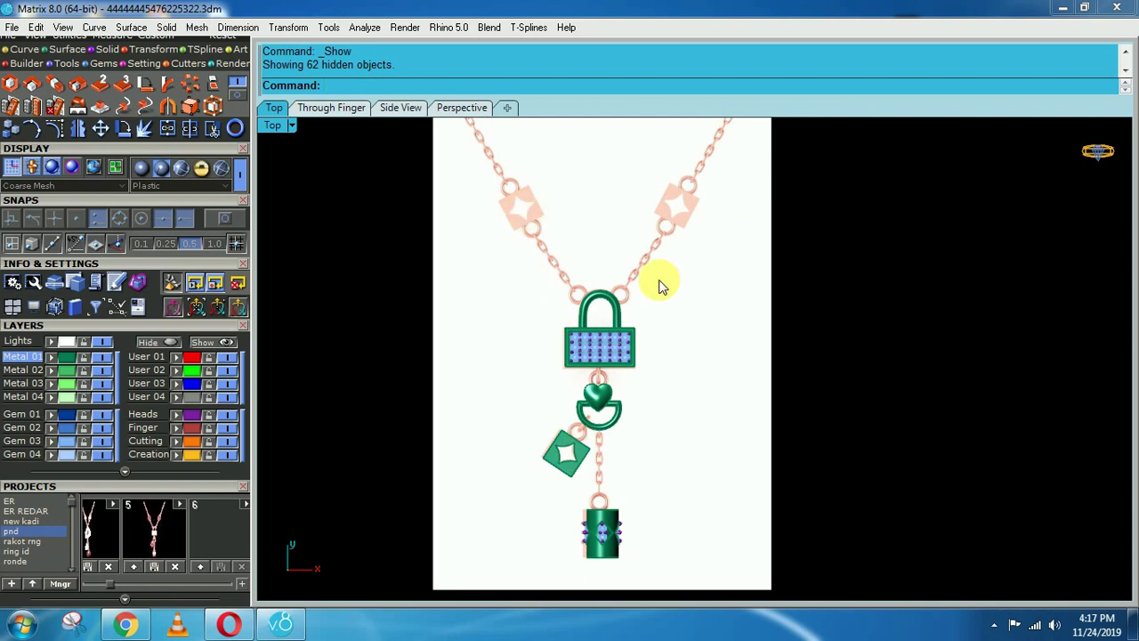
scroll(579, 454, up, 3)
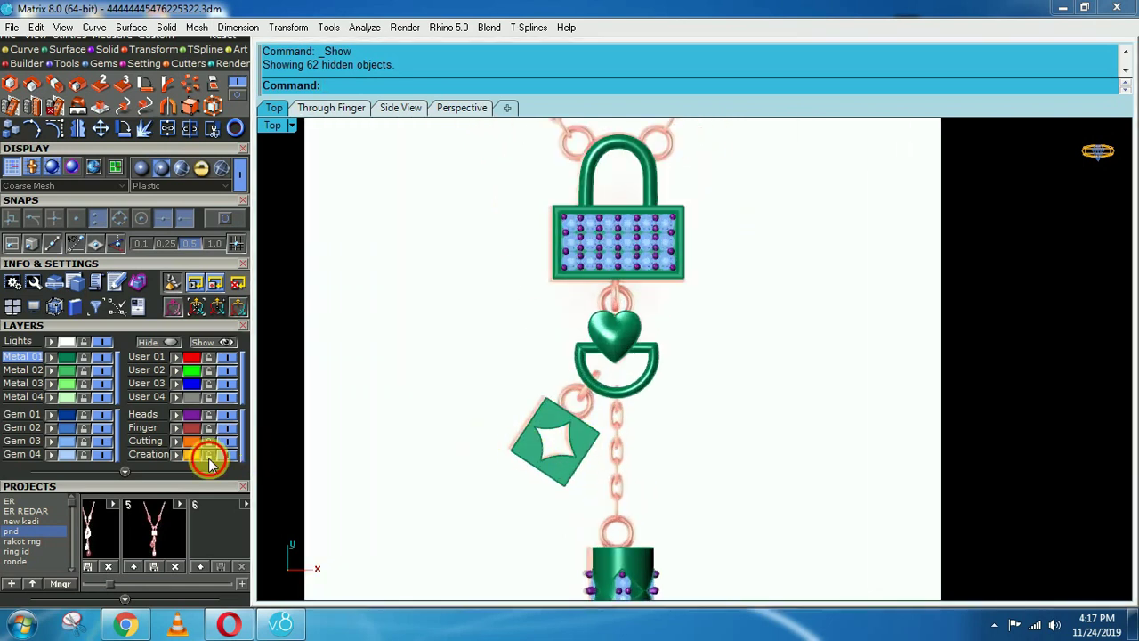
scroll(572, 488, down, 2)
- Copy the square tag with the star cutout onto the two square tags of the upper chain in the reference image
click(560, 438)
scroll(561, 435, down, 5)
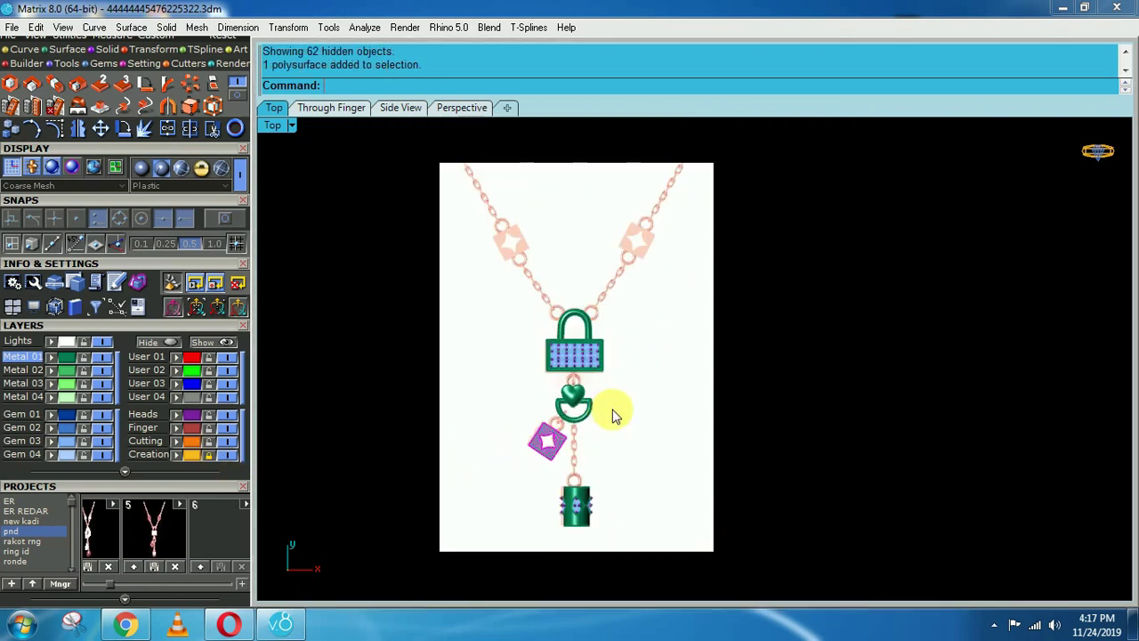
right_drag(611, 423, 614, 503)
text(c)
key(Return)
click(910, 520)
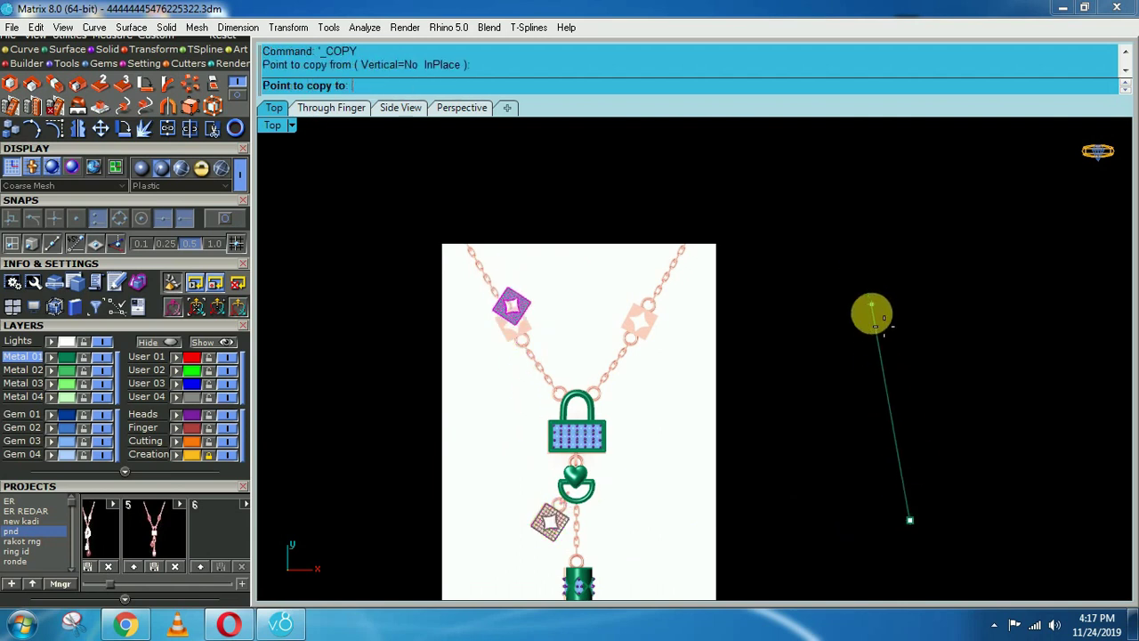
click(880, 325)
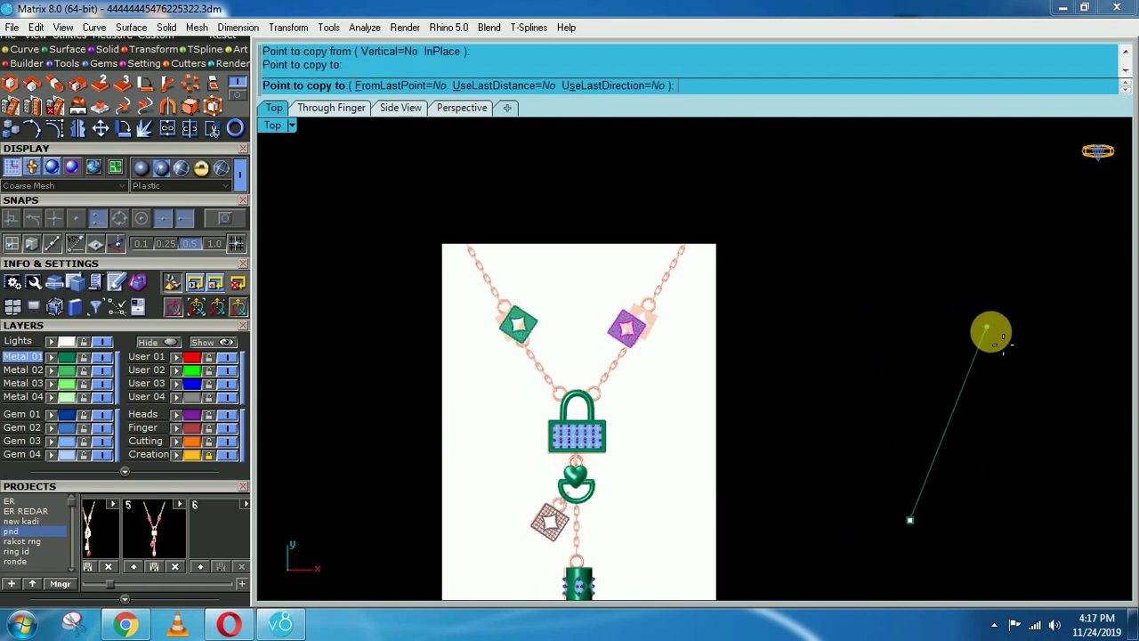
click(998, 323)
key(Return)
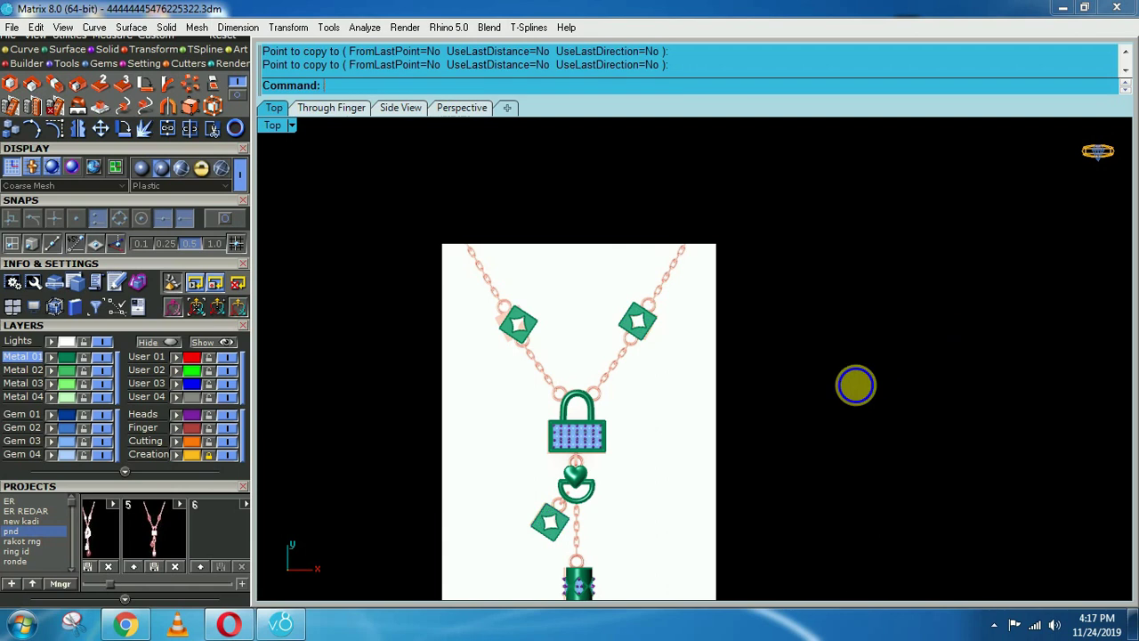
- Nudge and rotate the left chain's tag copy to match its outline in the reference image
scroll(519, 397, up, 4)
scroll(595, 411, up, 4)
drag(694, 377, 712, 381)
text(r)
key(Return)
click(646, 293)
click(867, 317)
click(856, 435)
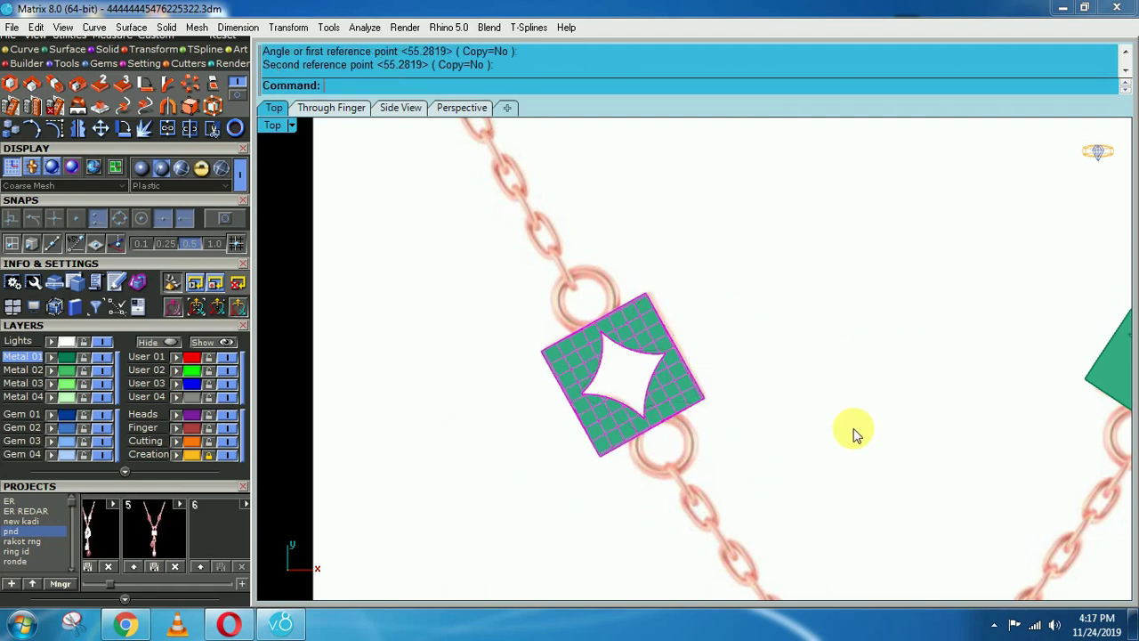
- Move the right chain's tag copy slightly to line up with its outline in the reference image
scroll(656, 427, down, 4)
scroll(804, 411, up, 4)
scroll(804, 408, up, 2)
drag(763, 386, 772, 387)
- Examine the lock, tags and chain rings from an angled view and from the Top view against the reference image
scroll(773, 389, down, 14)
right_drag(809, 474, 739, 389)
scroll(657, 424, up, 2)
scroll(659, 426, down, 6)
right_drag(742, 455, 732, 410)
scroll(631, 345, up, 6)
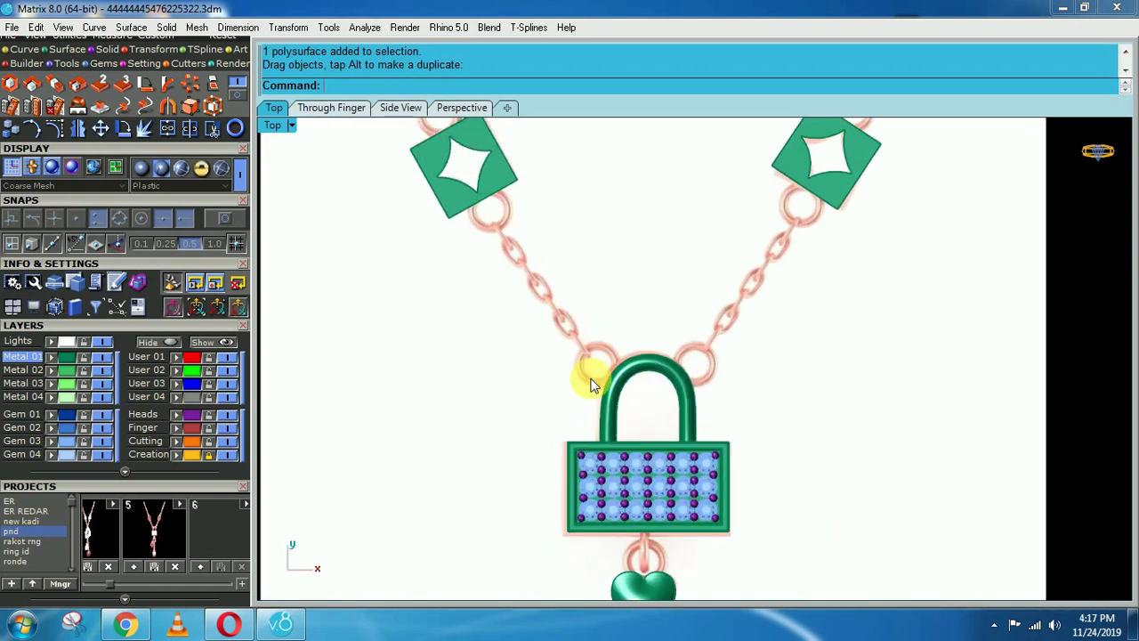
right_drag(600, 410, 826, 267)
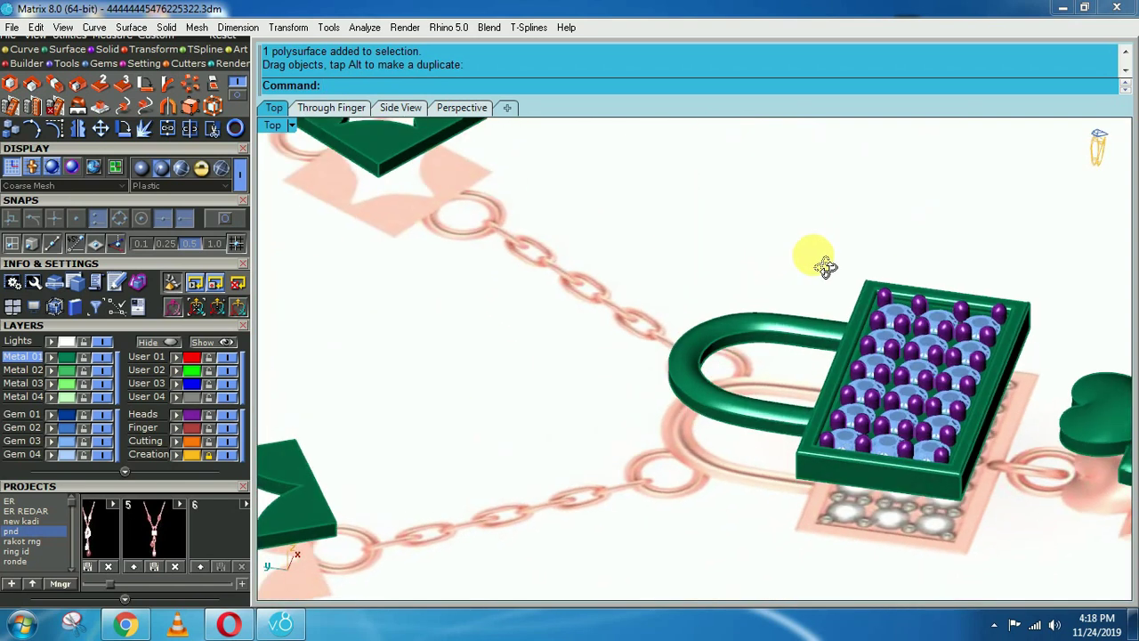
key(ctrl+F1)
scroll(630, 396, down, 14)
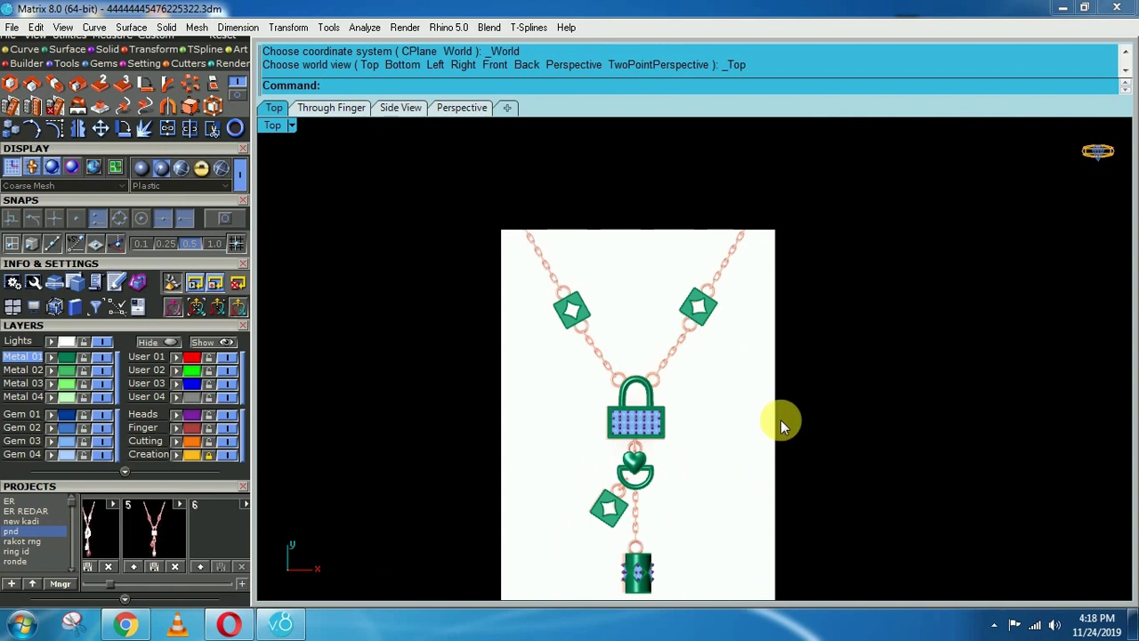
right_drag(781, 420, 786, 381)
scroll(786, 381, down, 4)
scroll(601, 387, up, 5)
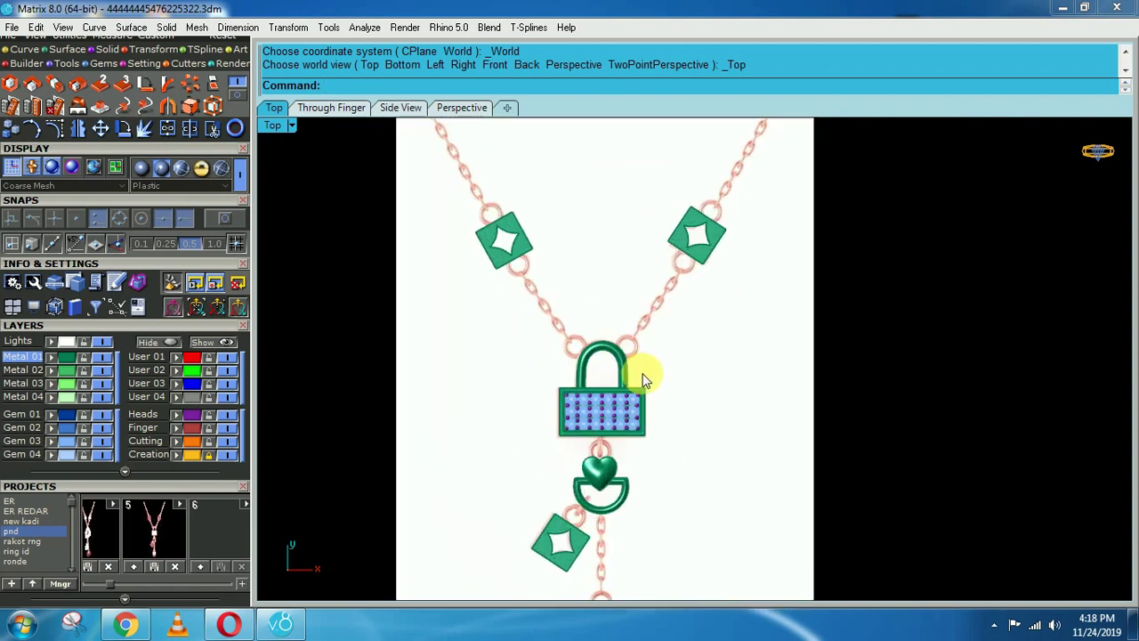
- Hide all the necklace parts and switch off the Creation layer holding the reference image
key(ctrl+a)
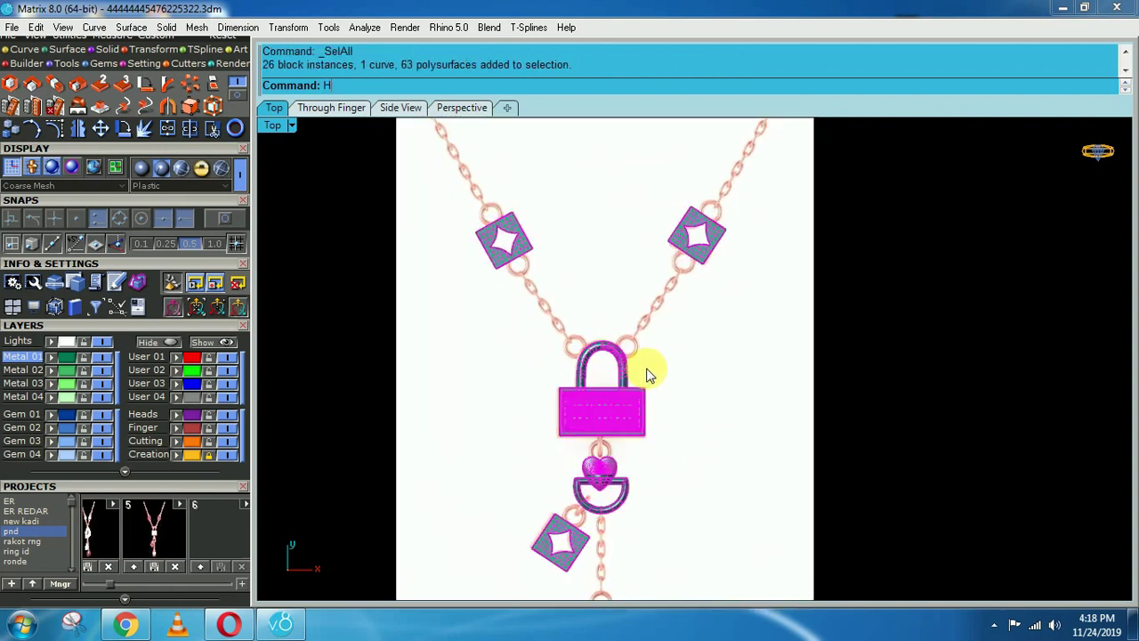
text(H)
key(Return)
click(230, 455)
scroll(543, 430, down, 2)
scroll(555, 420, up, 4)
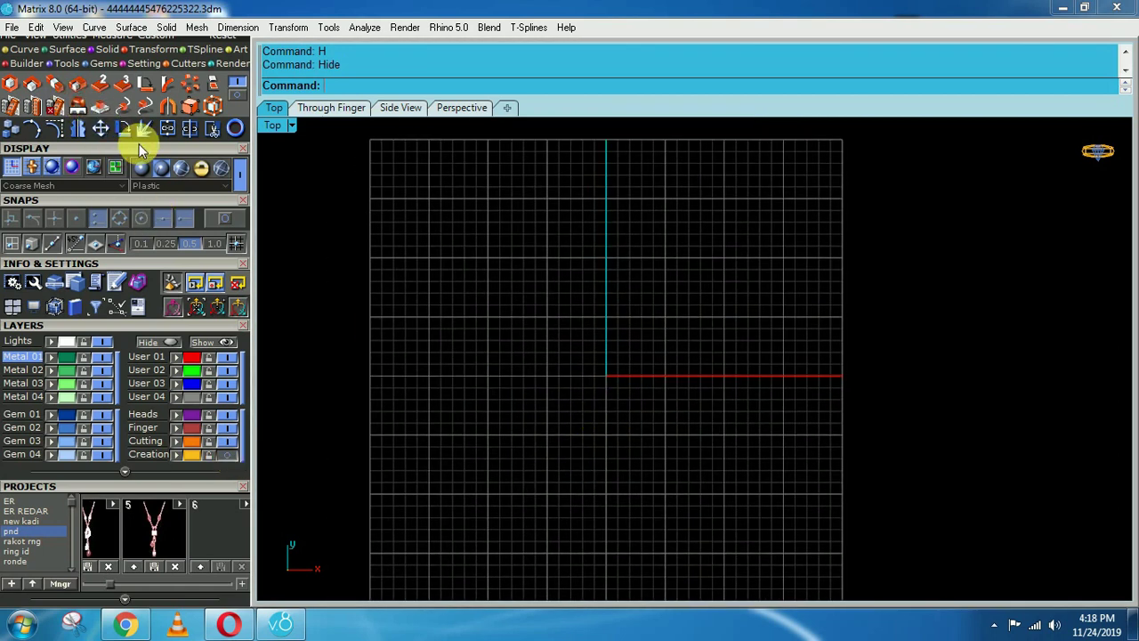
- Draw a circle with a diameter of 1.8 centred on the origin in the Top view
scroll(137, 144, up, 4)
click(78, 101)
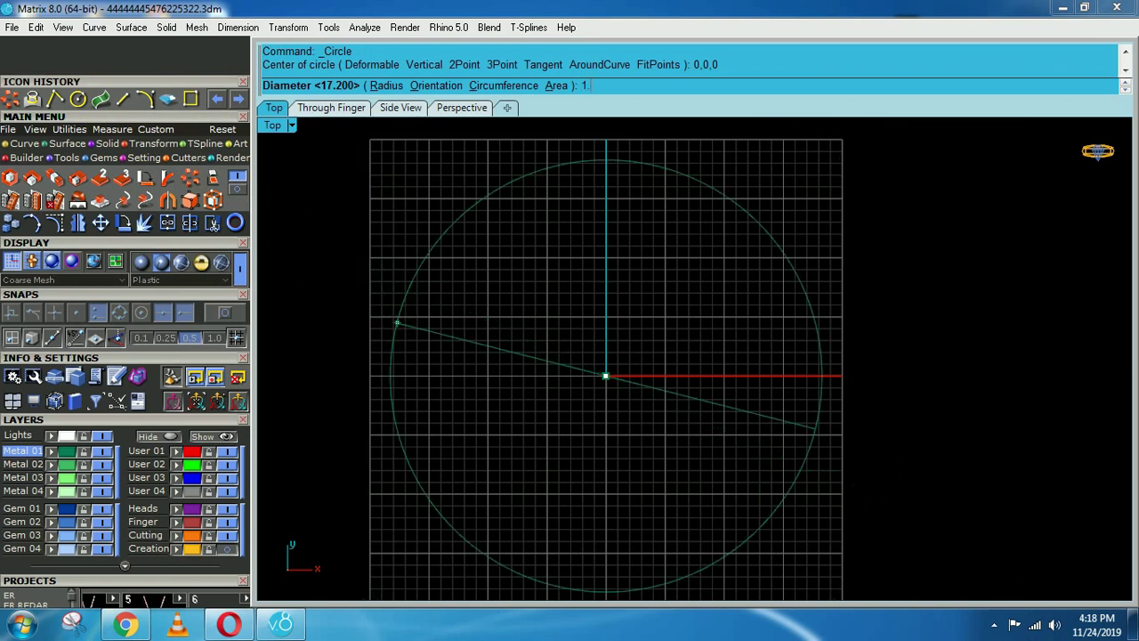
text(1.8)
key(Return)
scroll(577, 361, up, 5)
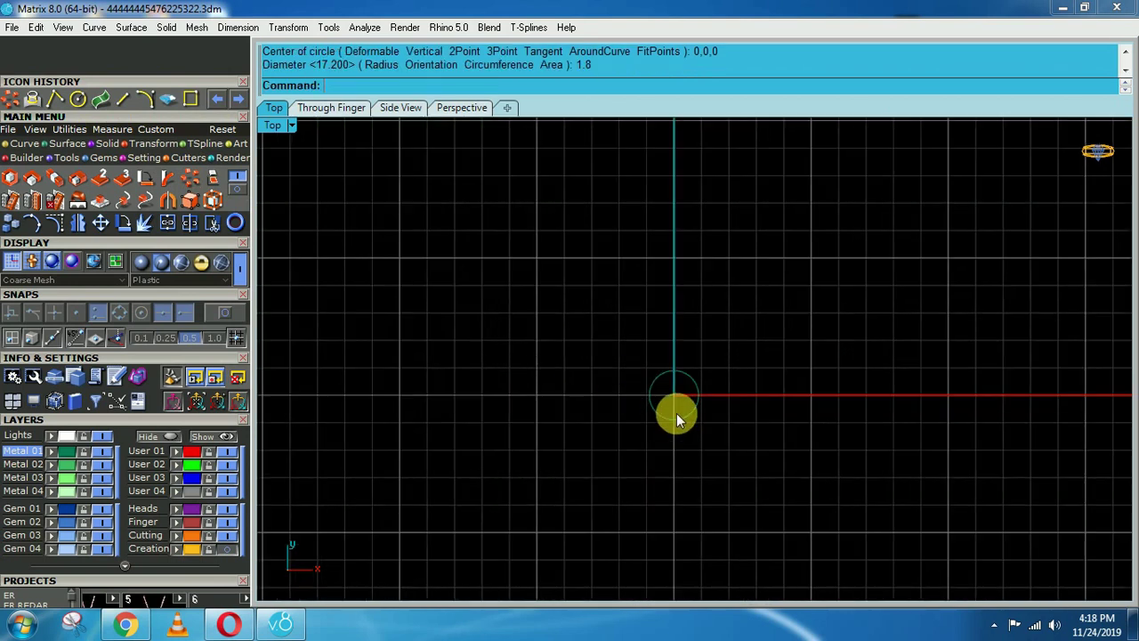
- Offset the circle outward by 0.6
scroll(678, 420, up, 2)
click(678, 418)
text(o)
key(Return)
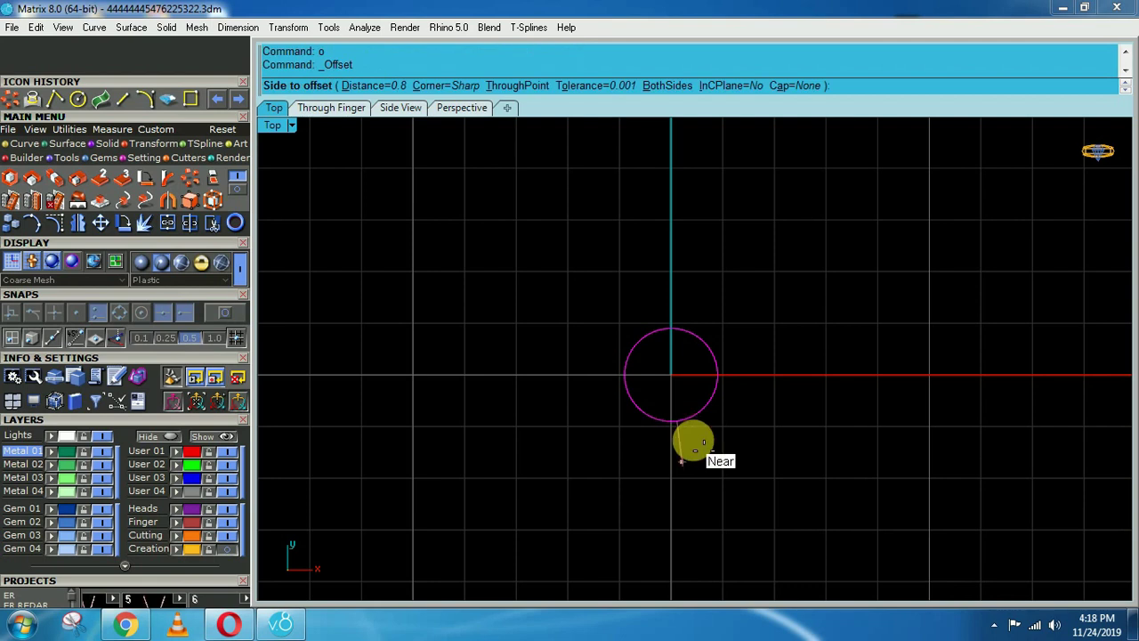
text(.6)
key(Return)
click(707, 457)
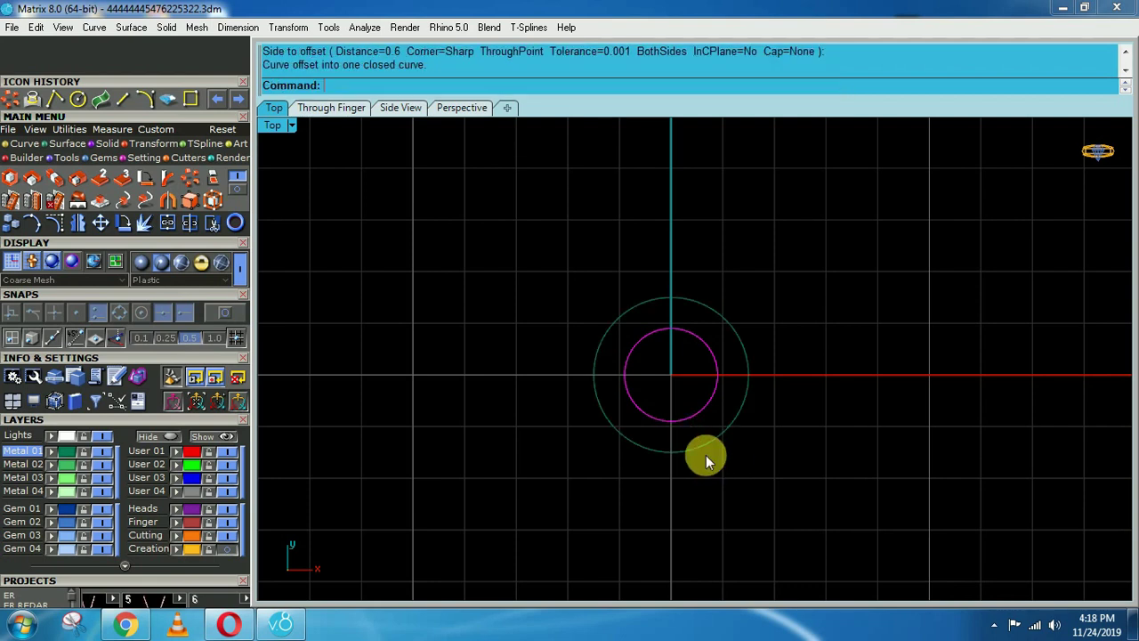
- Create three tween curves between the inner and outer circles
drag(713, 419, 715, 420)
right_drag(811, 421, 779, 470)
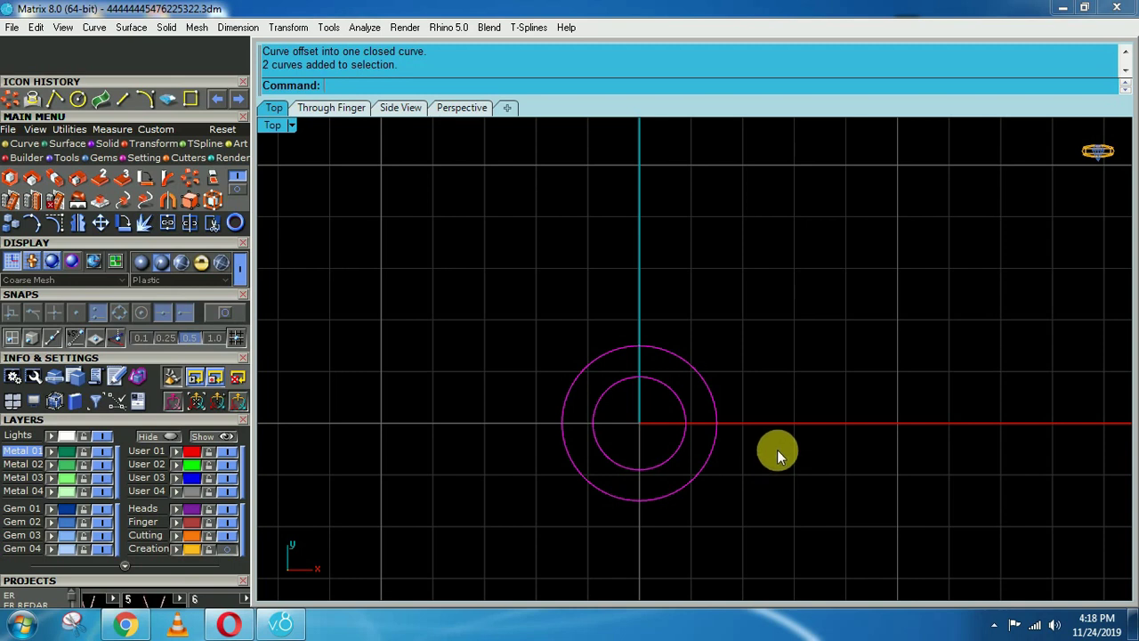
text(tweenCurves)
key(Return)
key(Return)
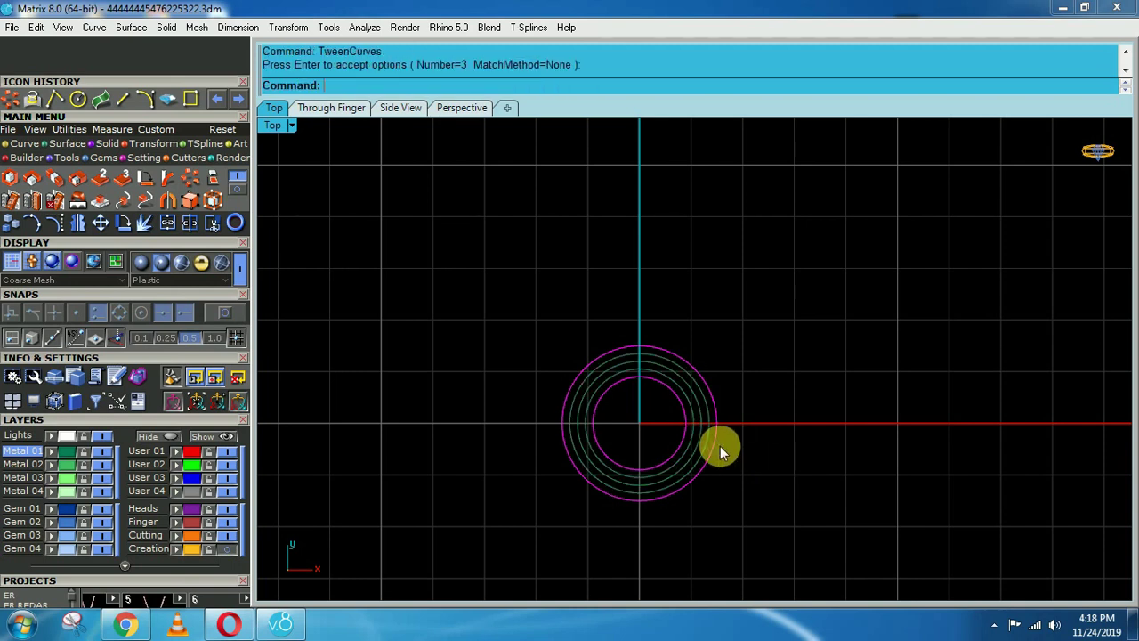
scroll(690, 442, up, 8)
key(Escape)
- Create a torus centred at 0,0,0 with its radius on the middle tween circle and its tube reaching the inner circle
click(106, 144)
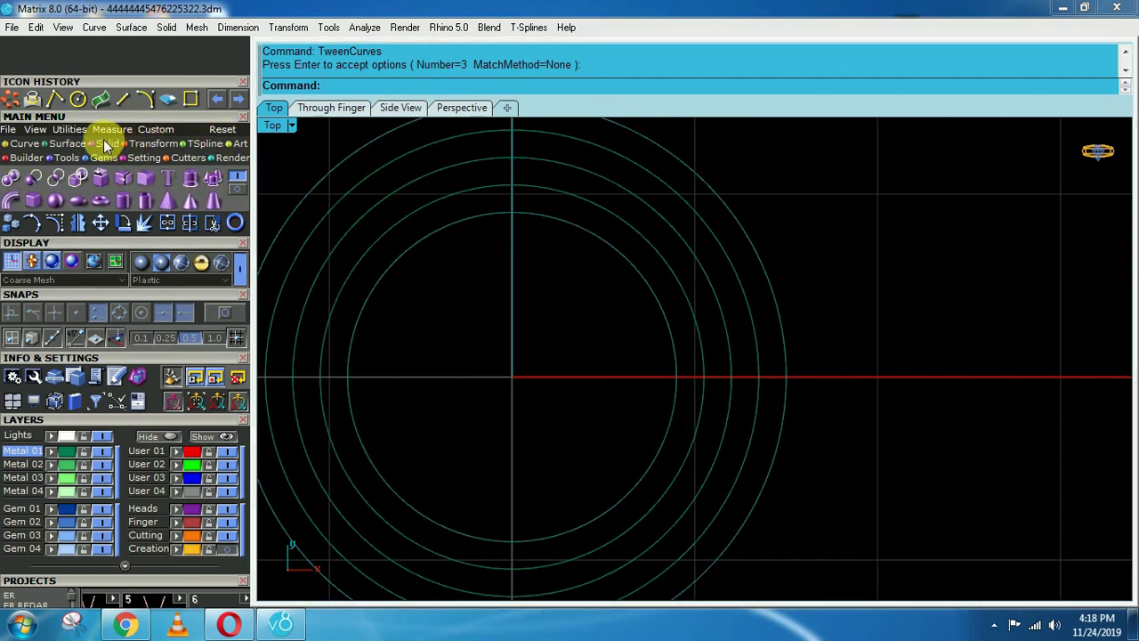
click(101, 202)
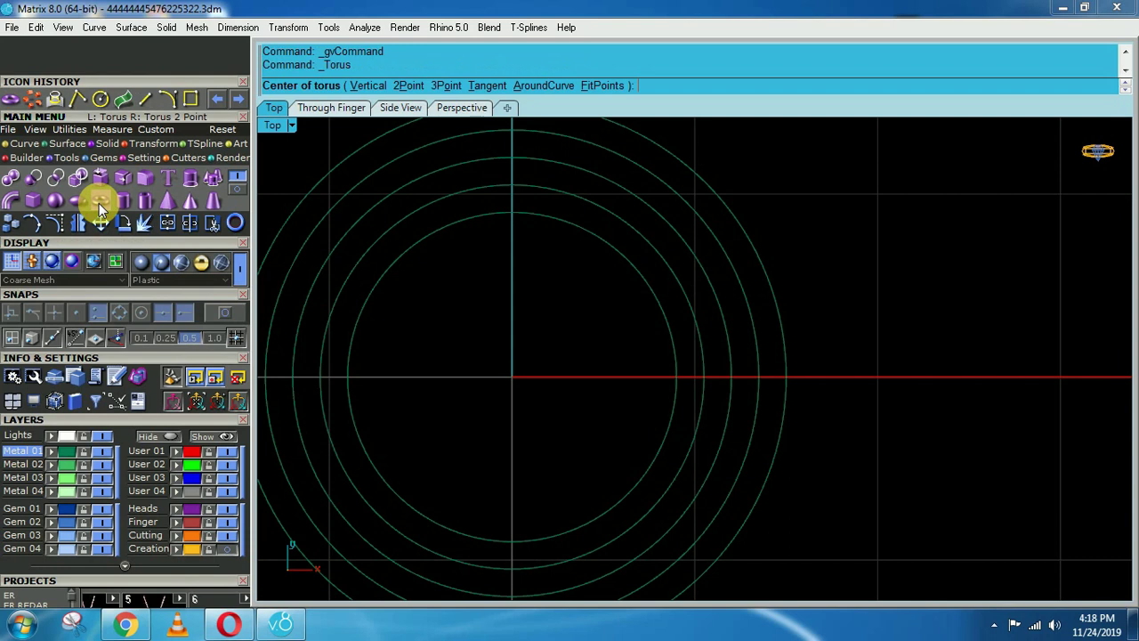
text(0,0,0)
key(Return)
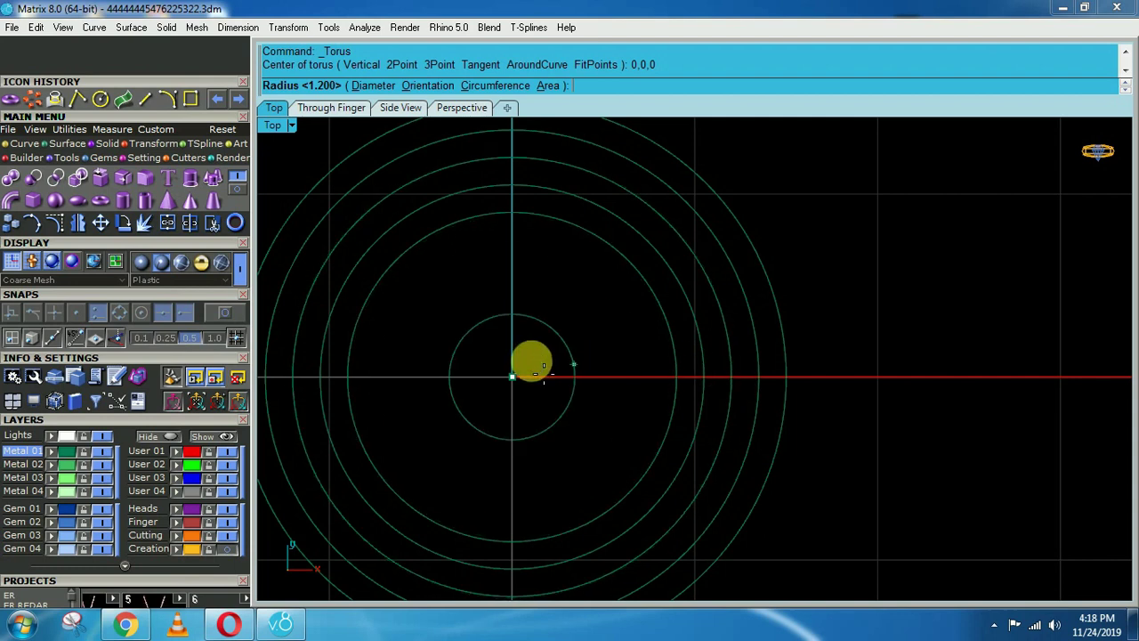
click(228, 315)
click(722, 326)
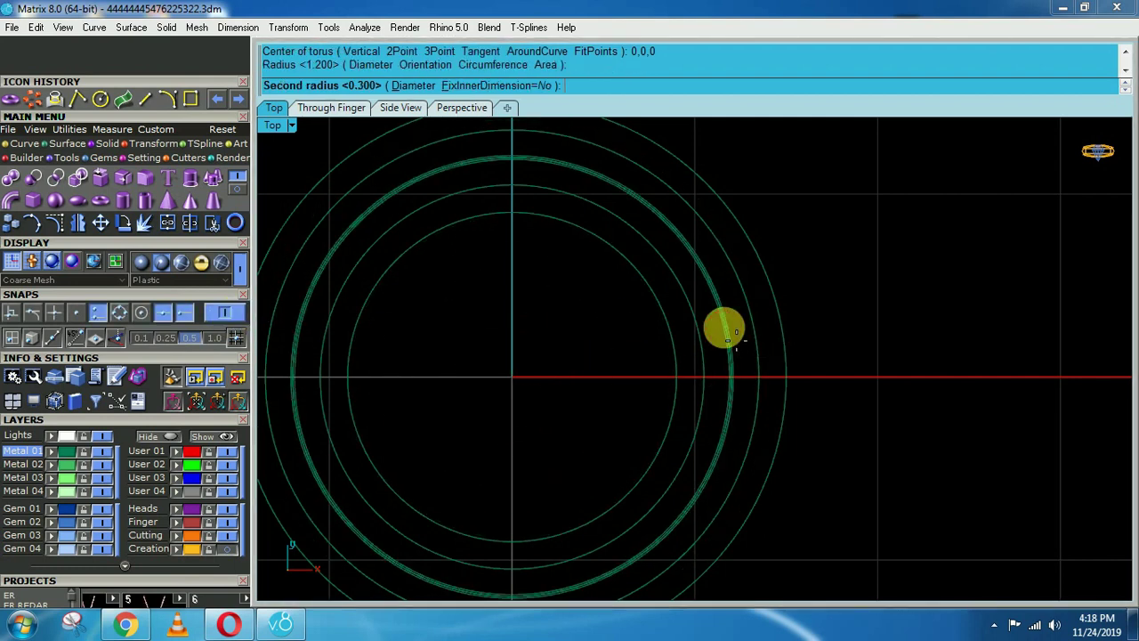
click(673, 351)
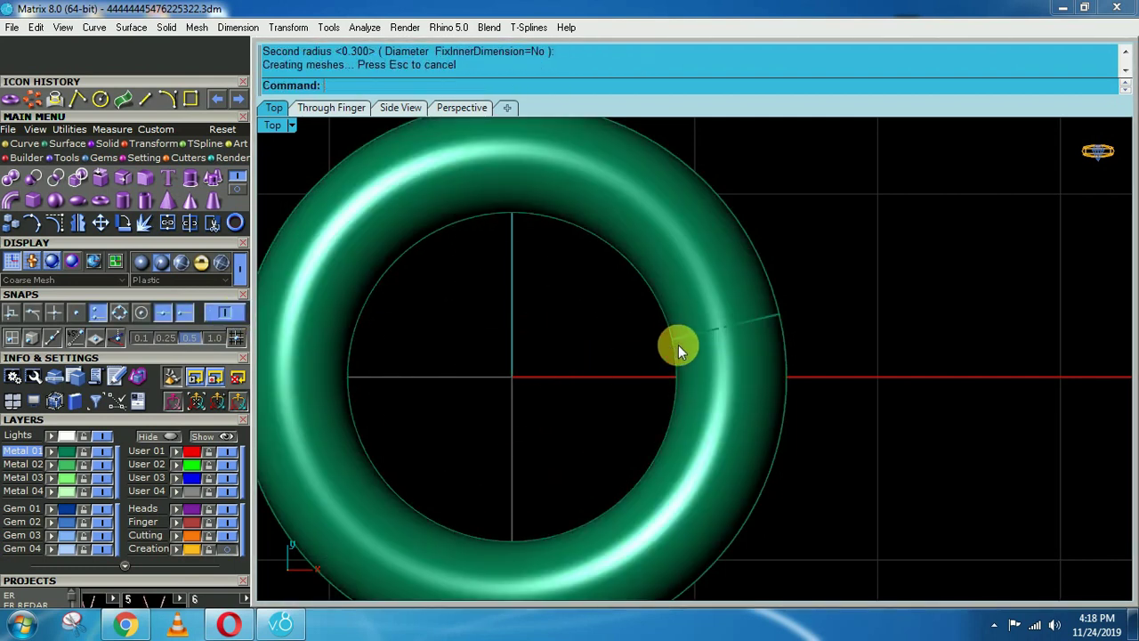
- Select all the construction circles with SelCrv and delete them, keeping only the torus ring
text(s)
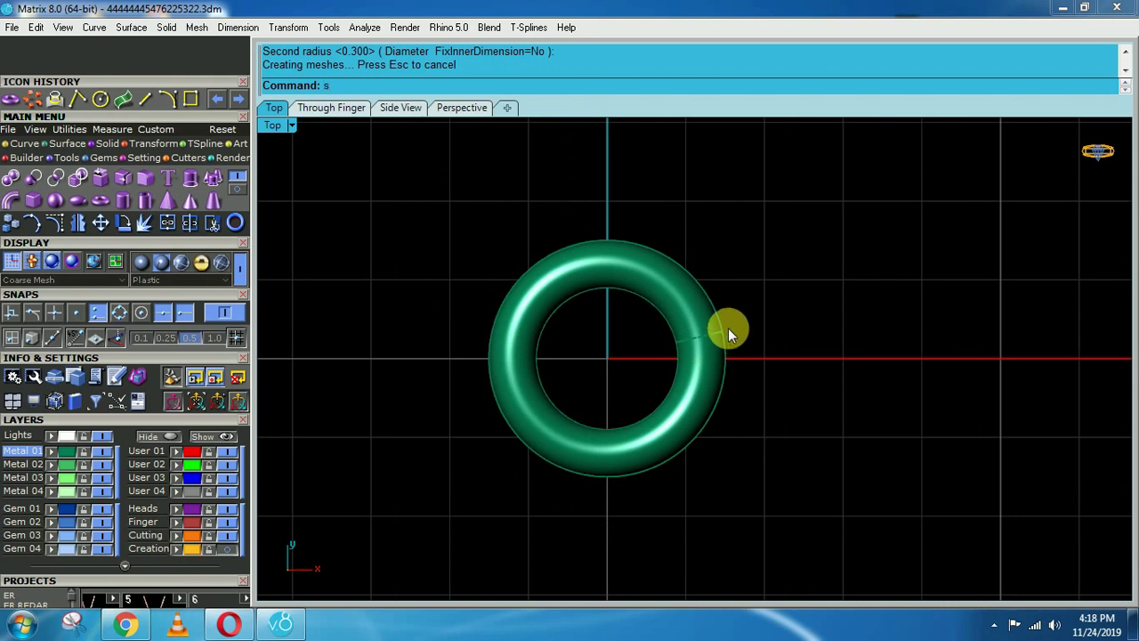
text(elCrv)
key(Return)
key(Delete)
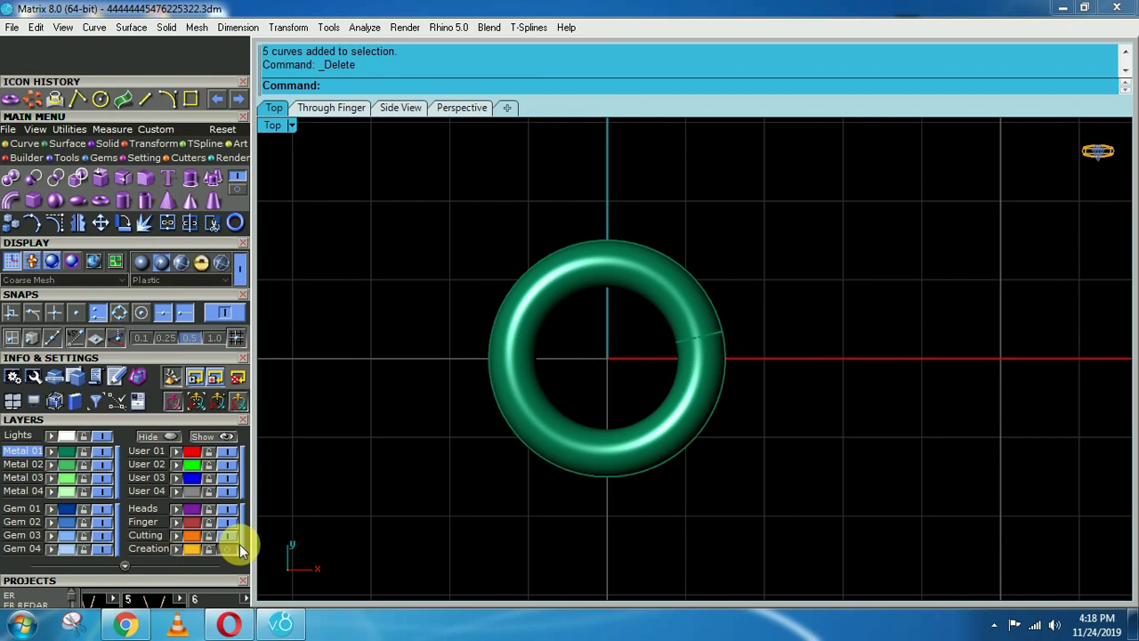
- Show all hidden necklace parts again and turn the Creation layer back on and locked
key(ctrl+alt+h)
scroll(521, 466, down, 5)
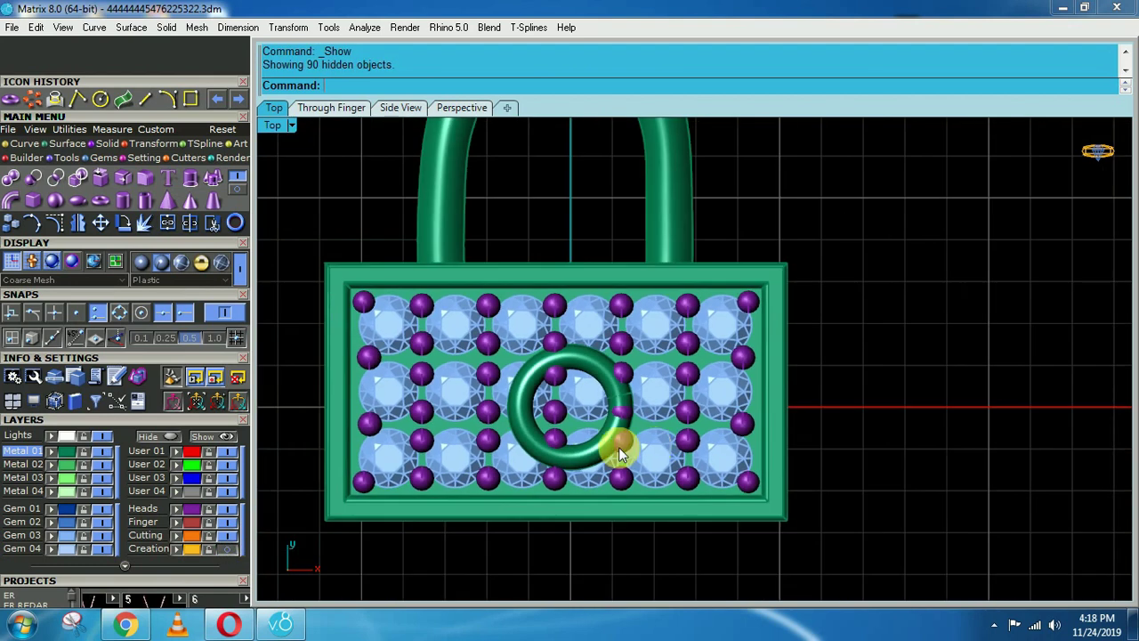
scroll(577, 462, down, 5)
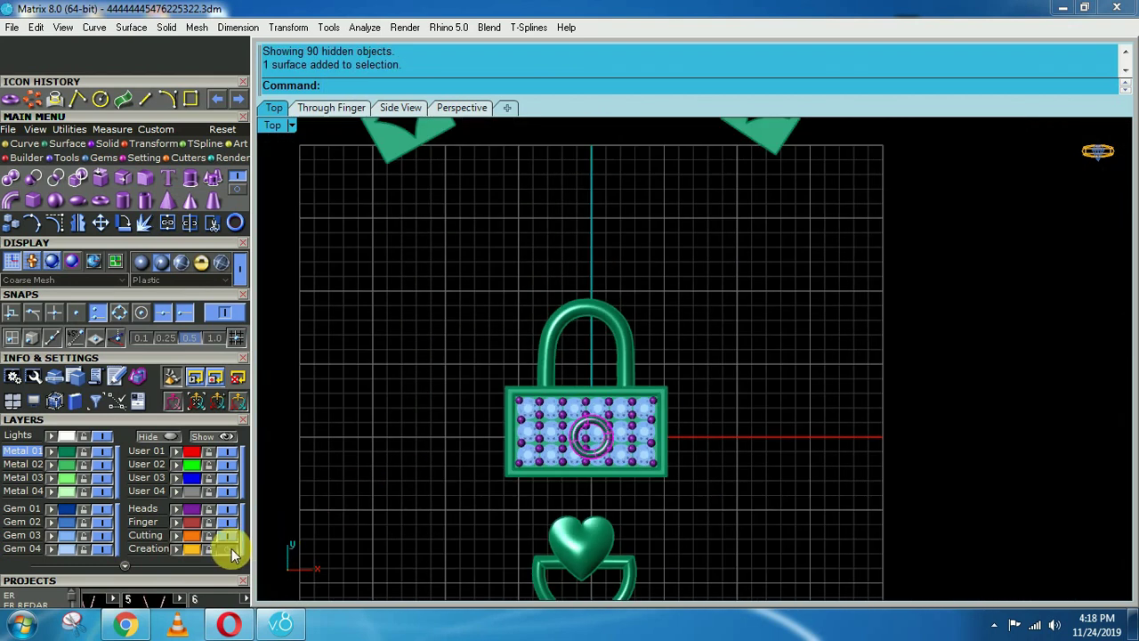
click(229, 549)
click(209, 550)
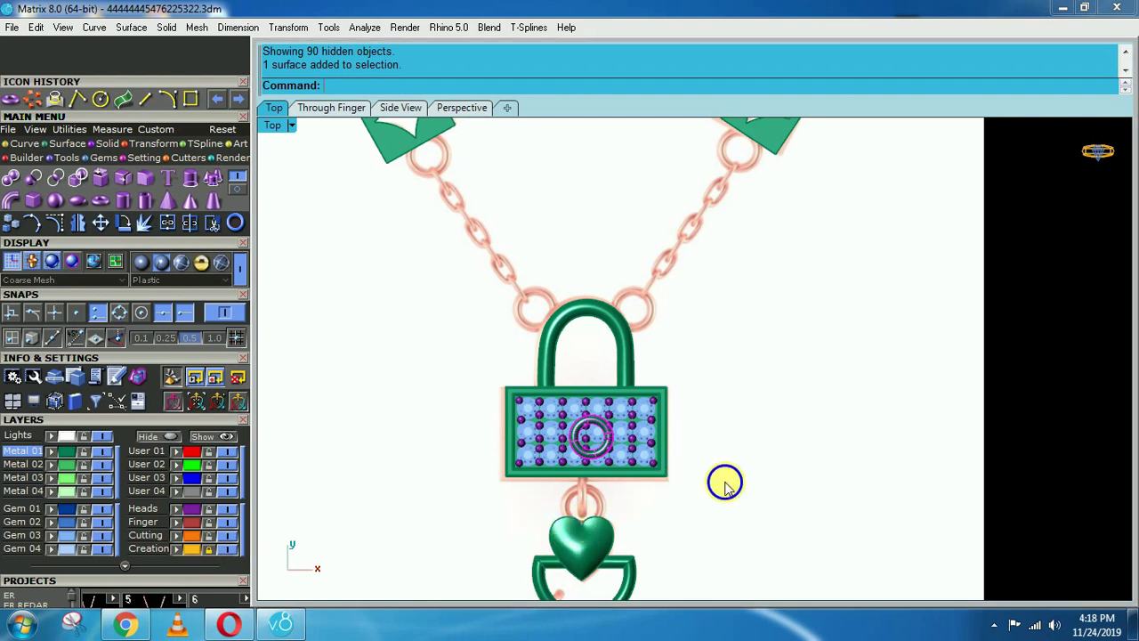
- Move the torus ring onto the jump ring between the lock and the heart in the reference image
right_drag(725, 488, 770, 330)
scroll(770, 356, up, 3)
right_drag(789, 436, 844, 307)
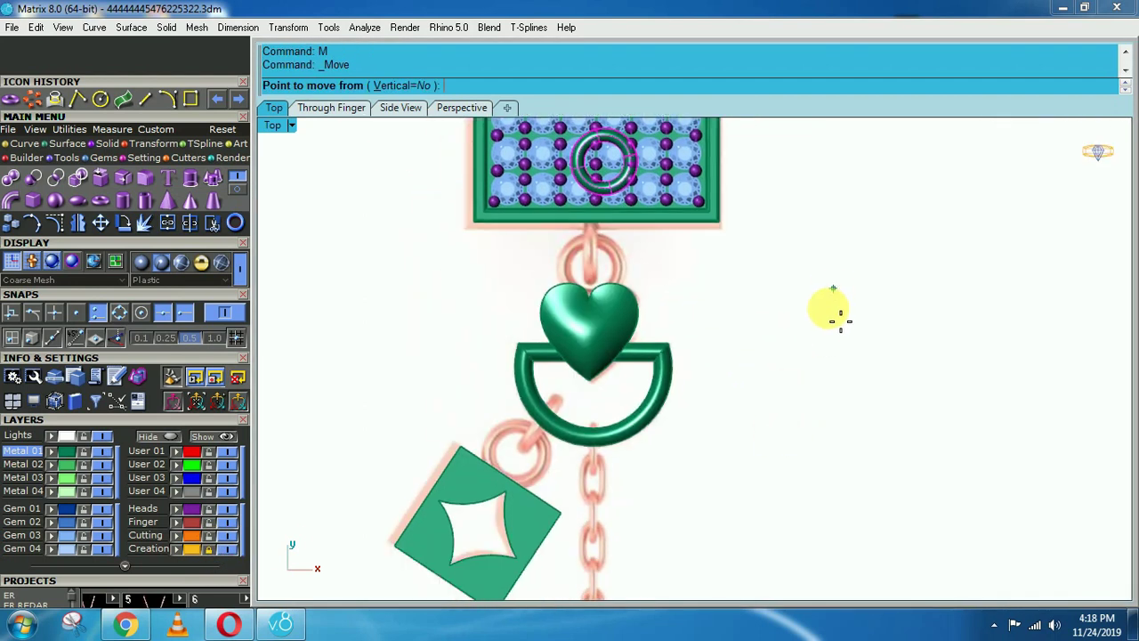
click(828, 311)
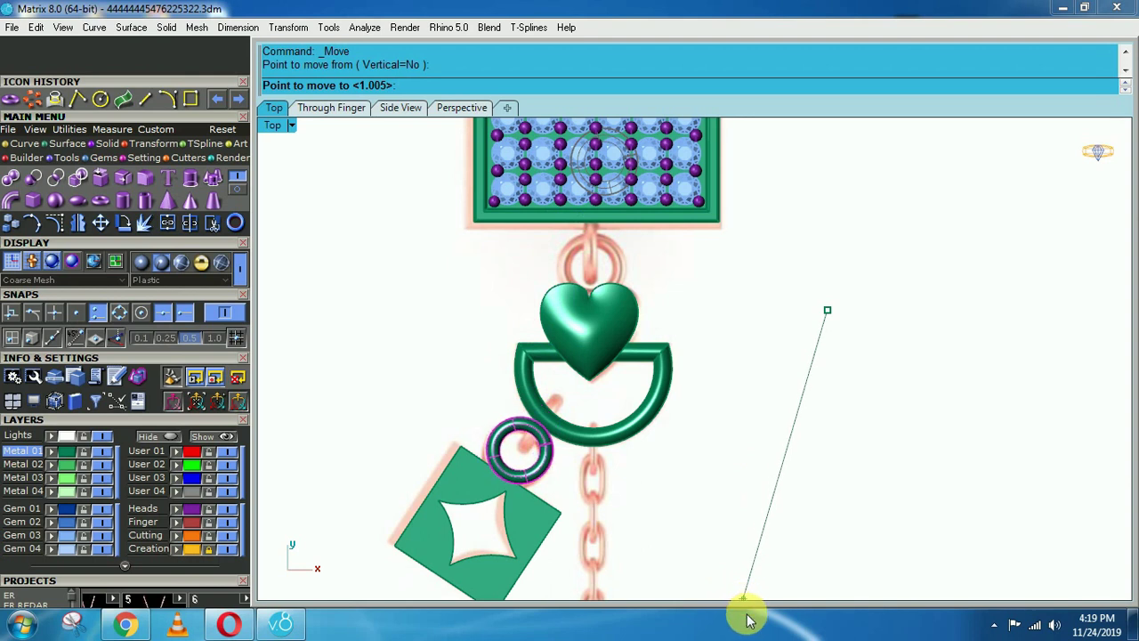
click(813, 411)
scroll(827, 382, down, 4)
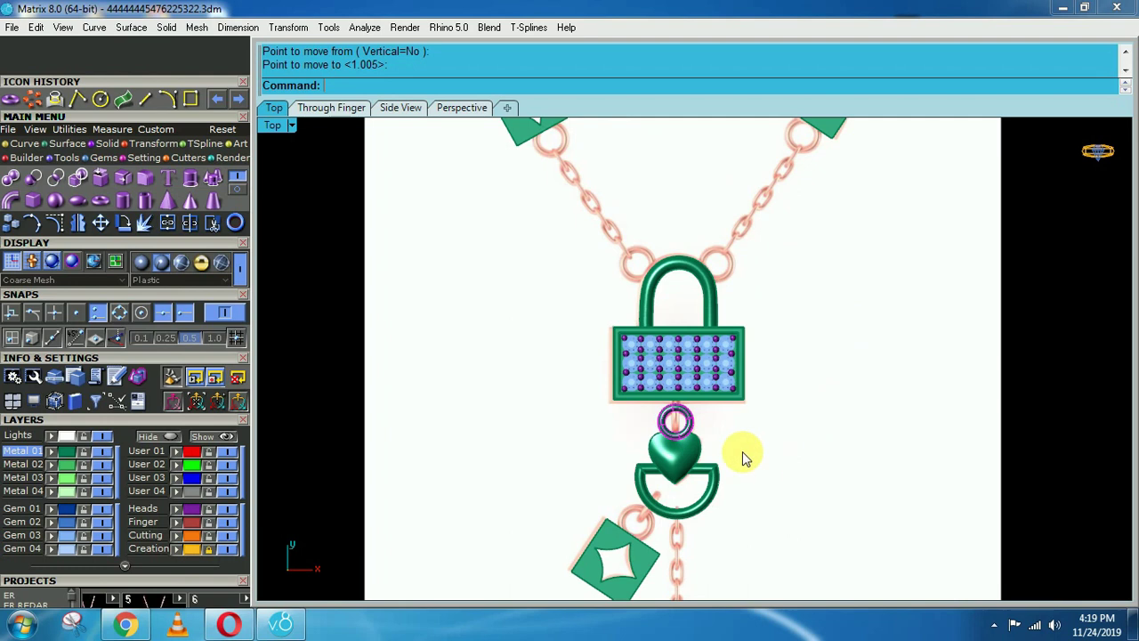
- Copy the ring onto the jump ring at the corner of the lower square tag
text(c)
key(Return)
right_drag(789, 477, 818, 390)
click(820, 390)
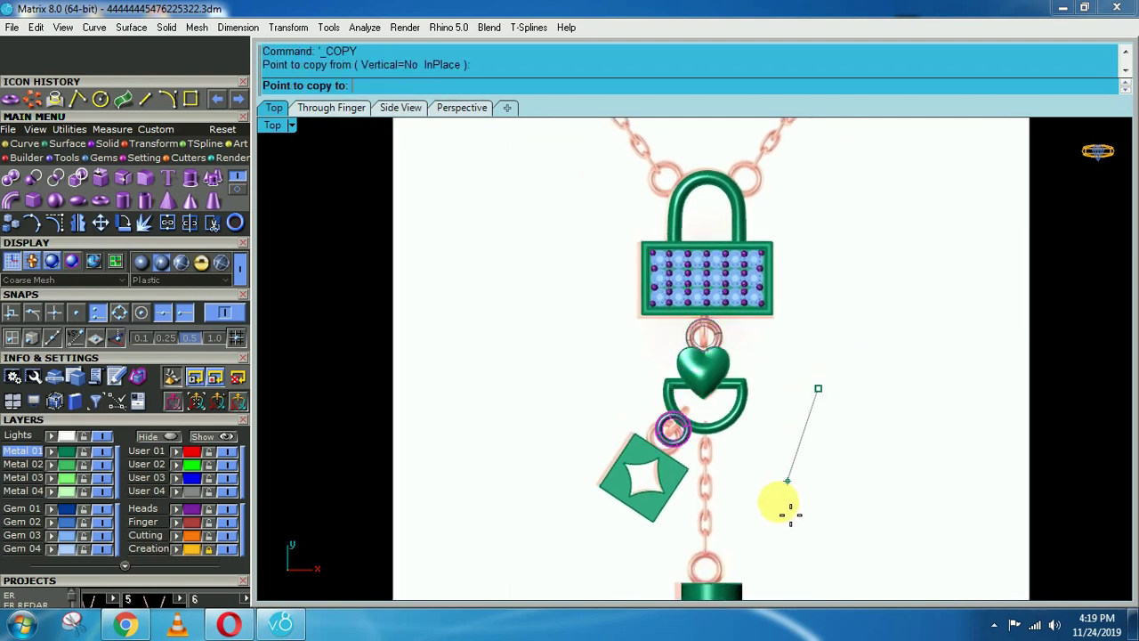
scroll(780, 509, up, 4)
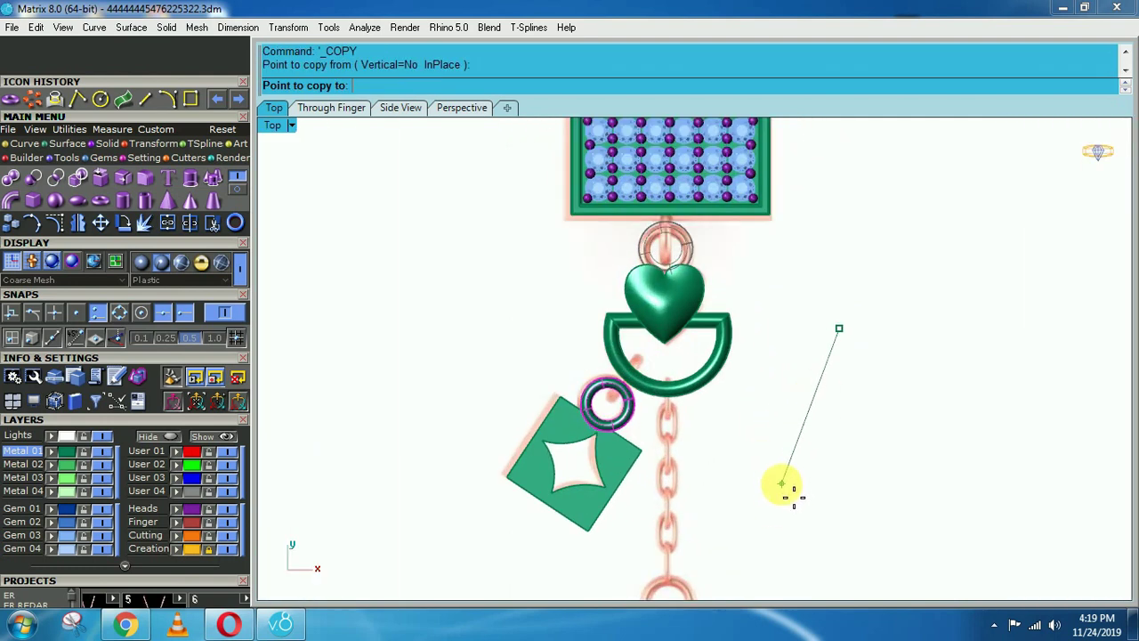
click(782, 483)
- Place ring copies on the two jump rings on either side of the lock's shackle
scroll(784, 486, down, 2)
right_drag(821, 333, 816, 497)
scroll(825, 480, up, 3)
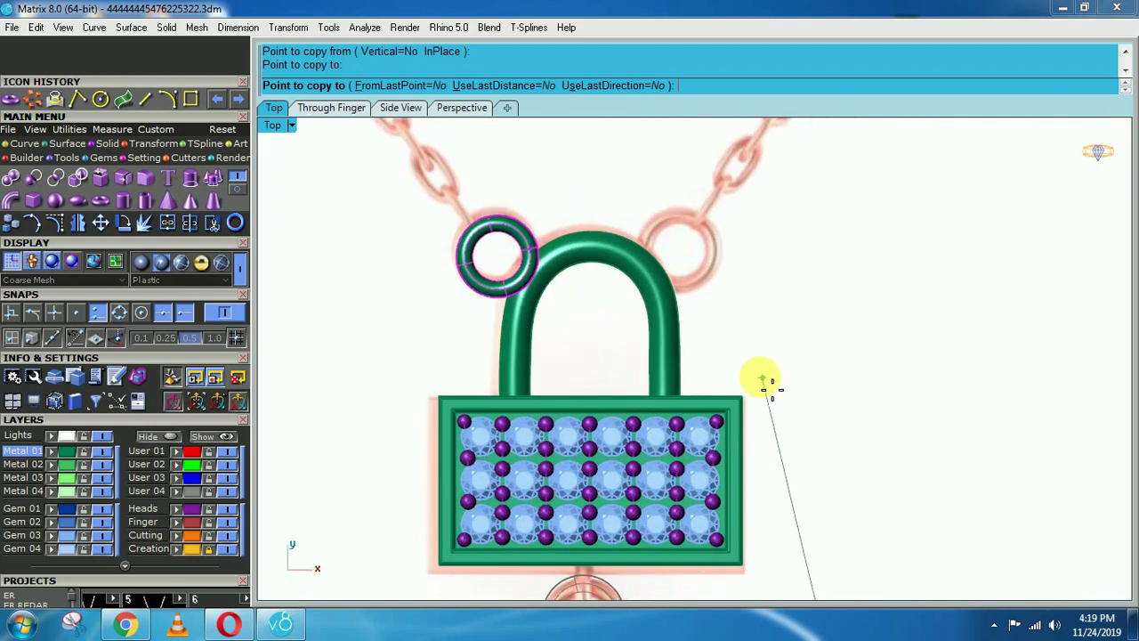
click(763, 379)
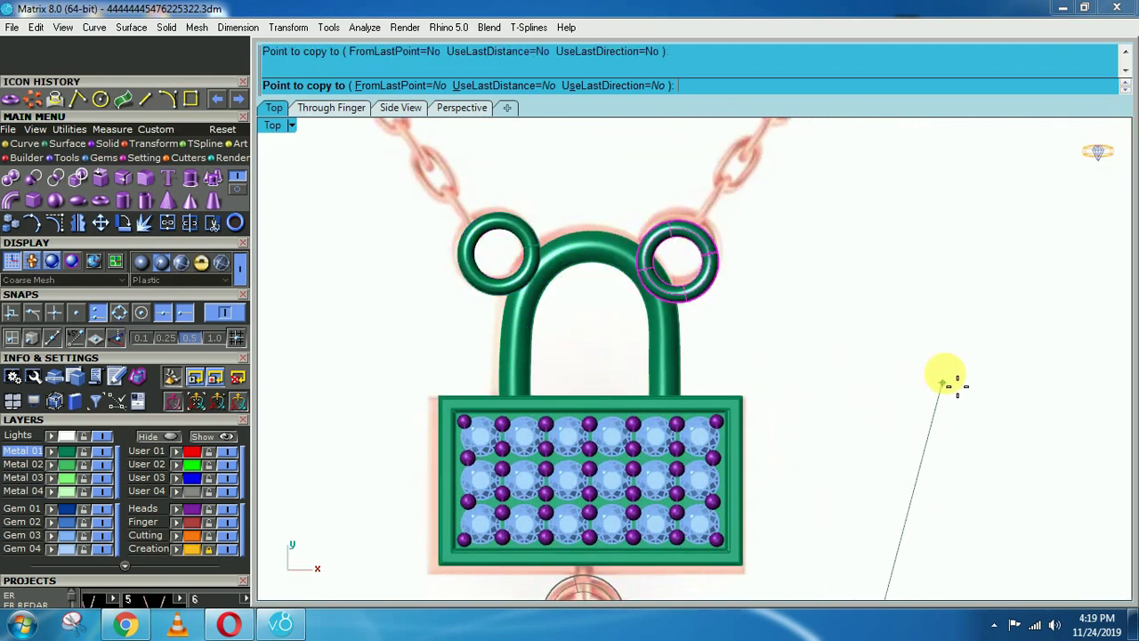
scroll(957, 356, down, 2)
scroll(761, 365, up, 4)
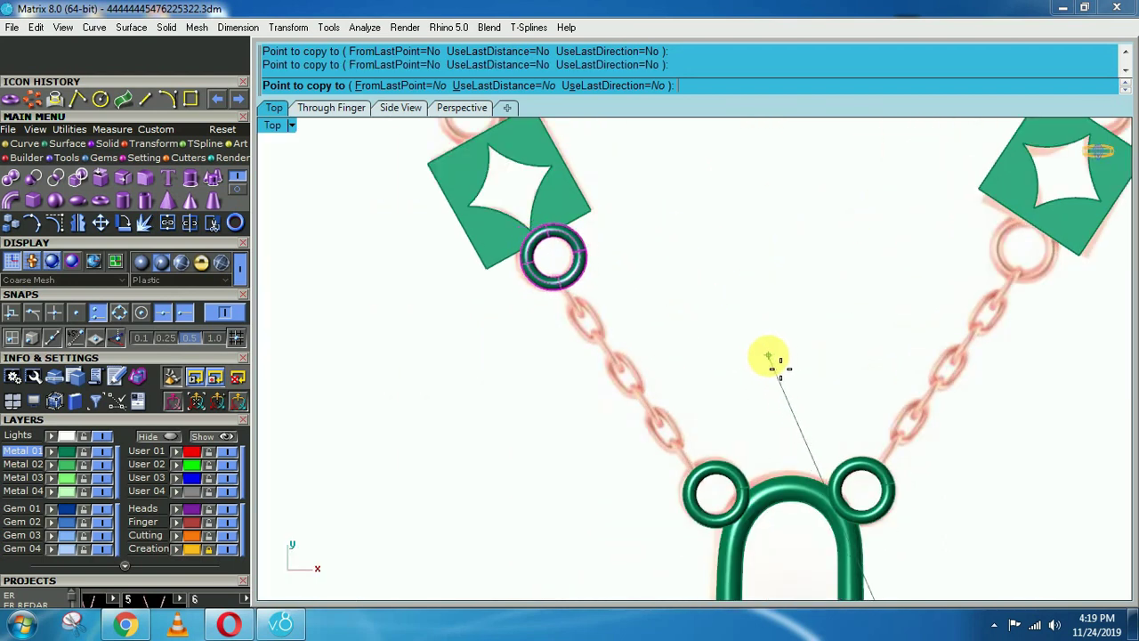
- Place ring copies on the jump rings at the lower corners of the two upper chain tags
click(768, 356)
right_drag(836, 352, 720, 350)
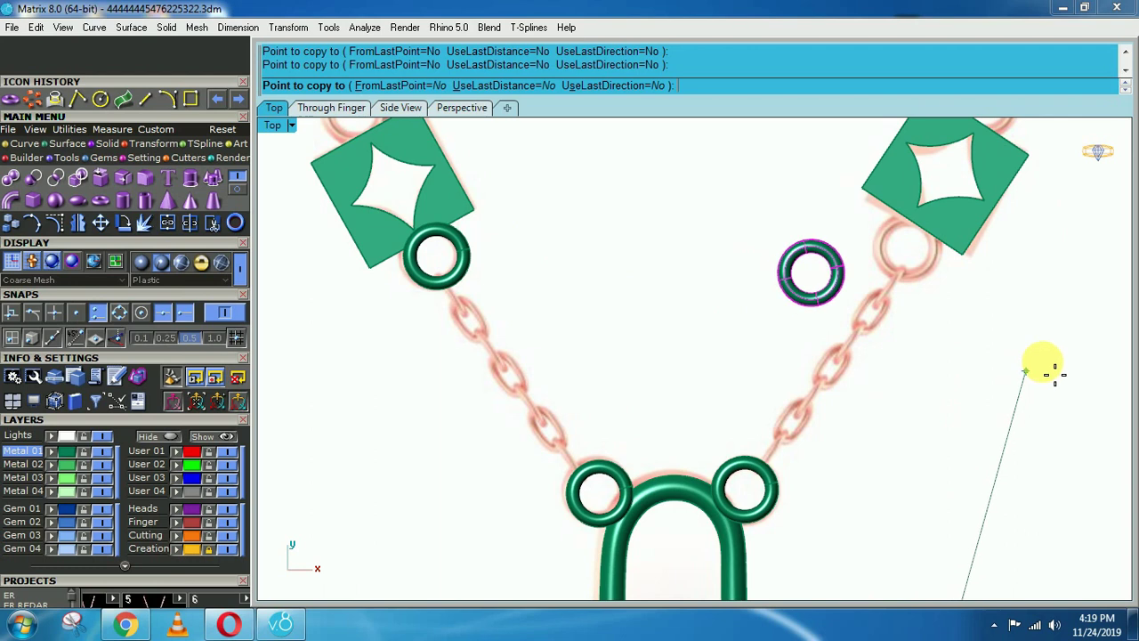
right_drag(1041, 356, 971, 367)
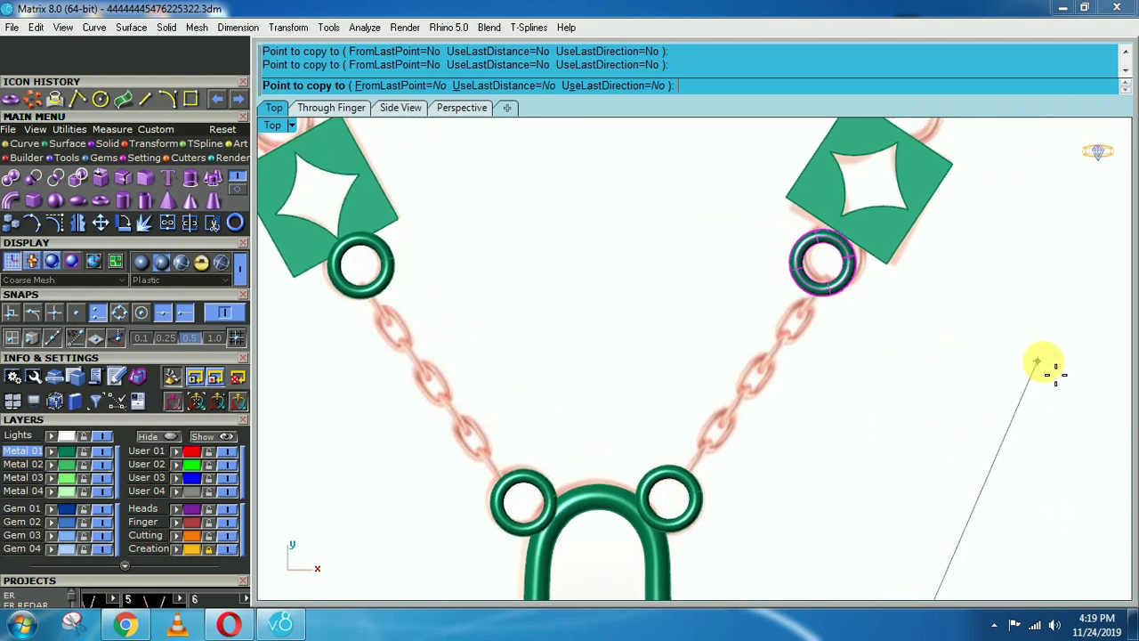
click(1048, 357)
- Place ring copies on the jump rings at the upper corners of the two upper chain tags
scroll(1047, 357, down, 4)
right_drag(1045, 334, 995, 417)
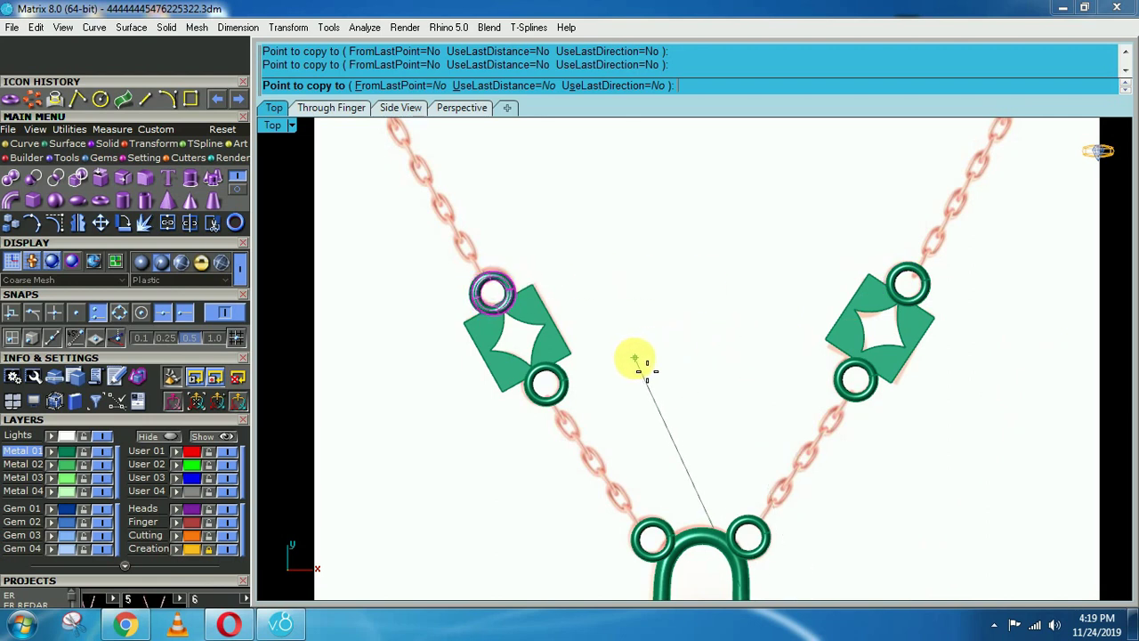
scroll(730, 348, down, 4)
- Place the last ring copy on the jump ring above the cylinder pendant and finish copying
scroll(758, 476, up, 4)
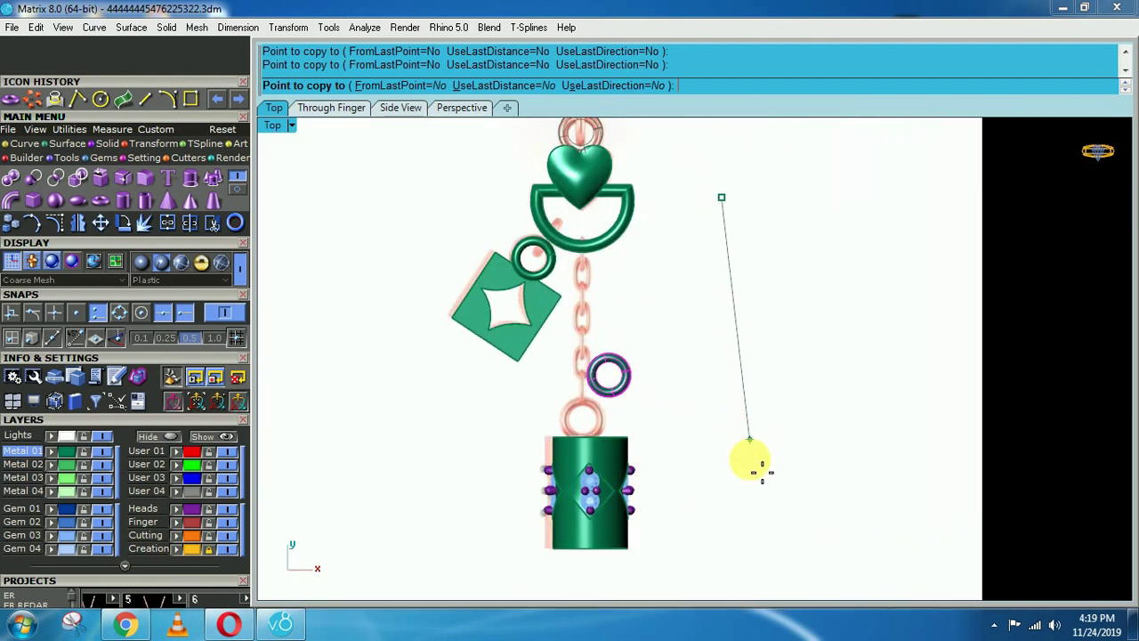
scroll(755, 456, up, 2)
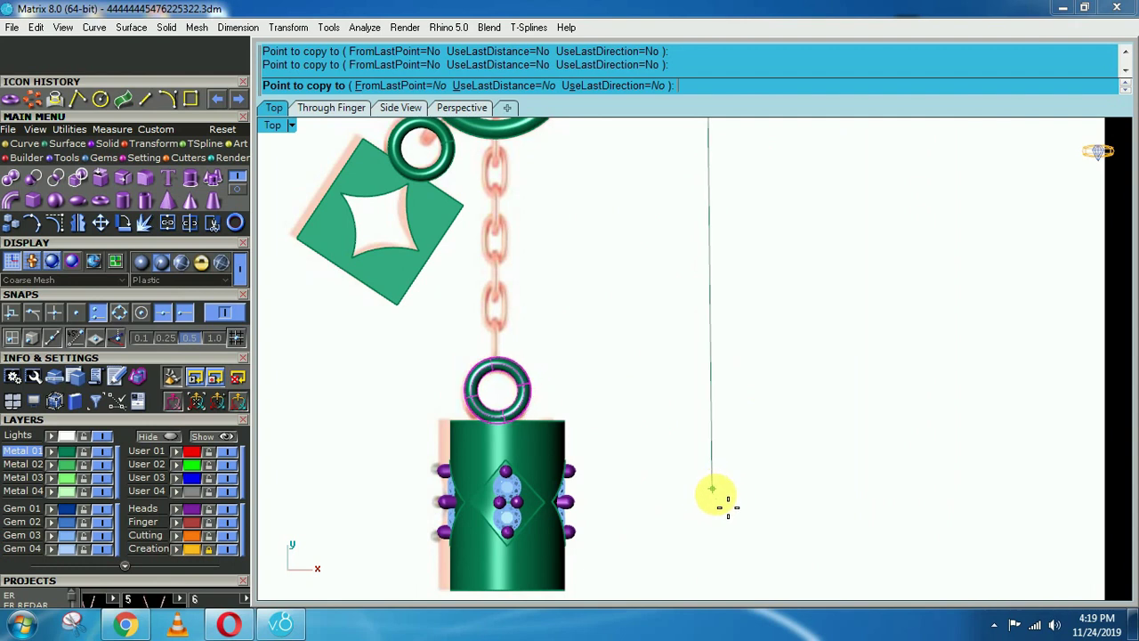
scroll(713, 494, down, 4)
right_click(713, 495)
- Hide the reference image and move the cylinder pendant's ring down so it partly sinks into the cylinder's top
right_drag(654, 339, 412, 220)
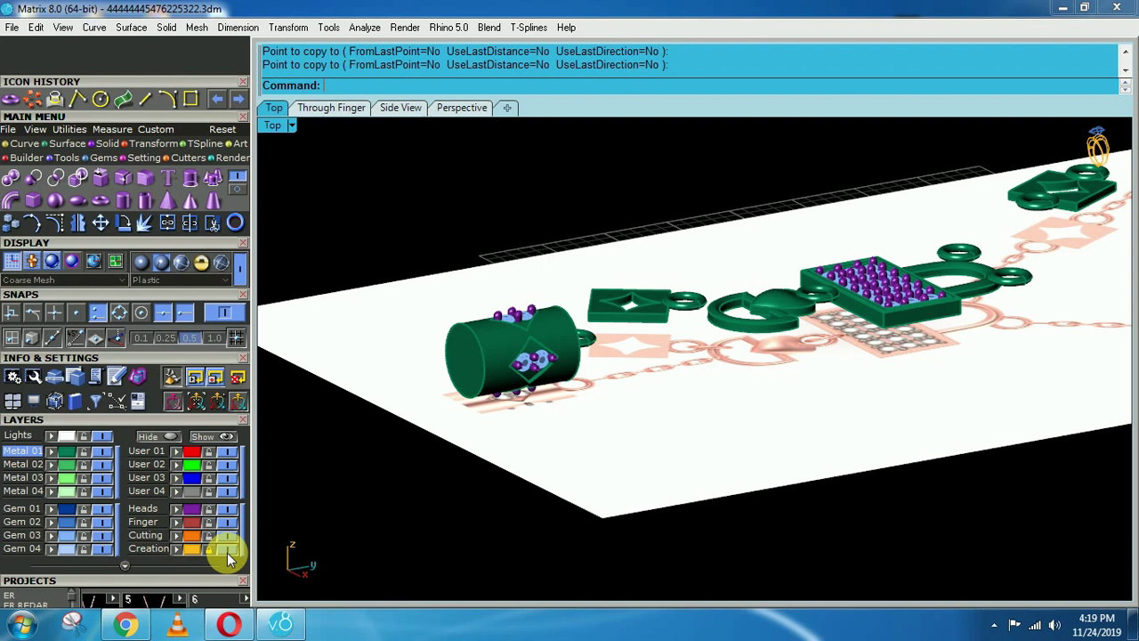
click(227, 550)
key(ctrl+F1)
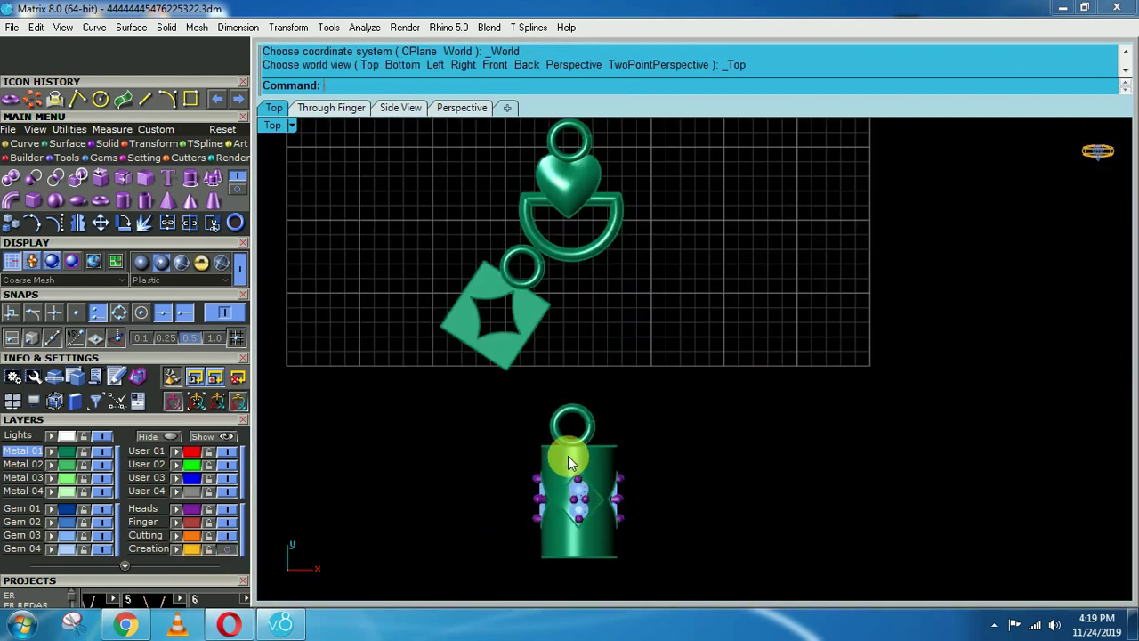
scroll(598, 415, up, 6)
click(573, 476)
click(808, 478)
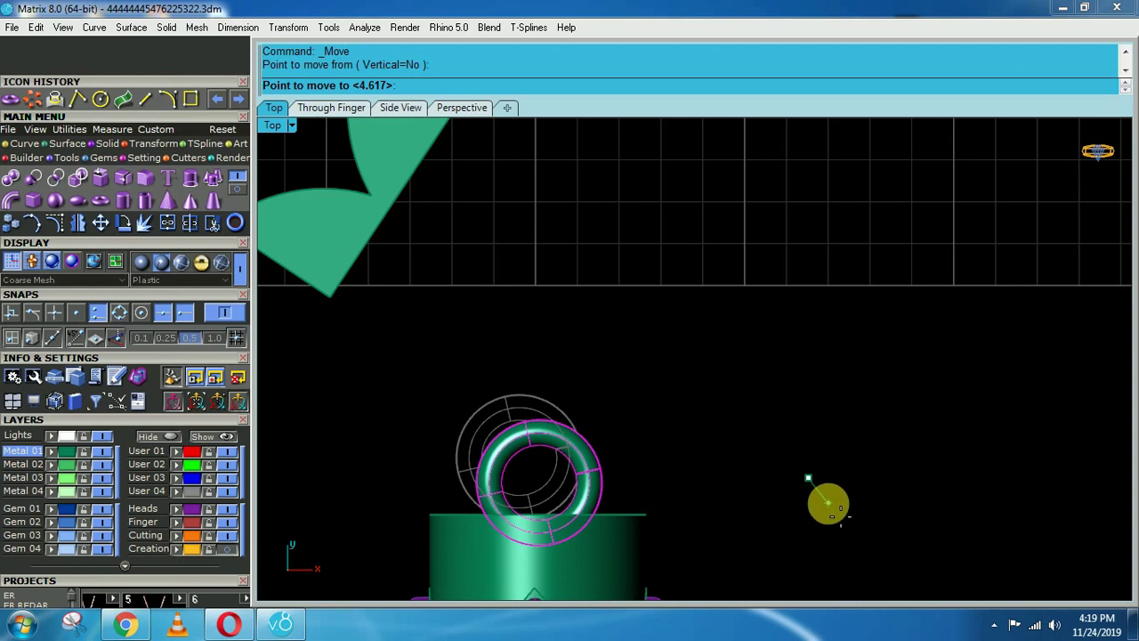
click(828, 505)
key(Escape)
right_drag(833, 507, 460, 345)
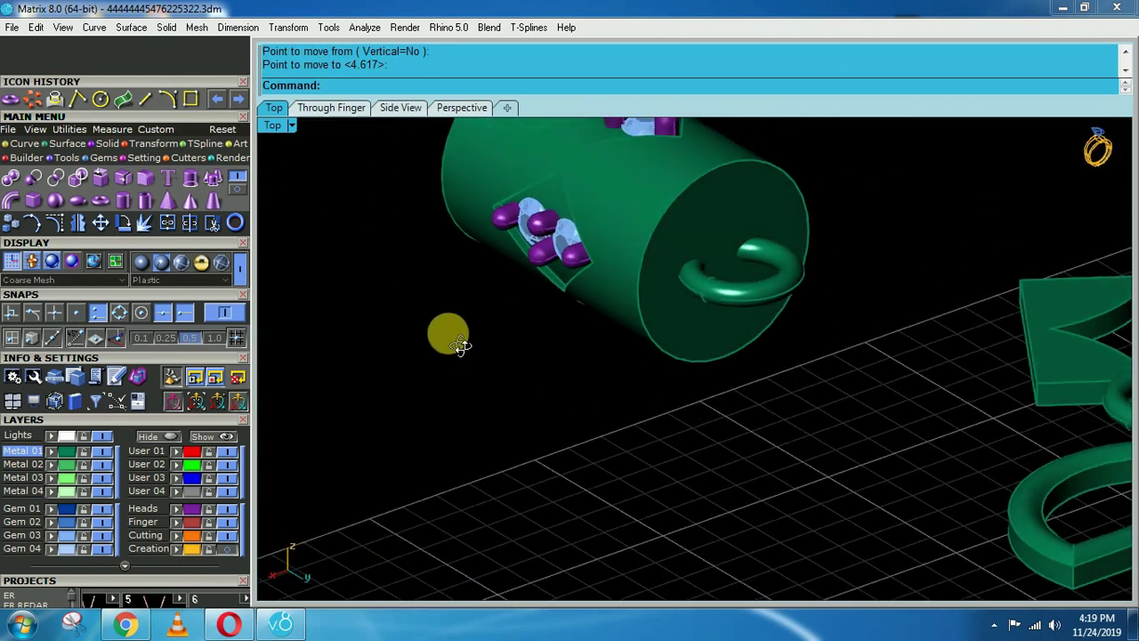
- Lower the jump ring between the lower tag and the half-round link by about 0.31 units, sinking it into the tag's thickness
key(ctrl+F1)
scroll(674, 425, down, 3)
scroll(541, 361, up, 3)
right_drag(541, 361, 508, 204)
key(ctrl+F3)
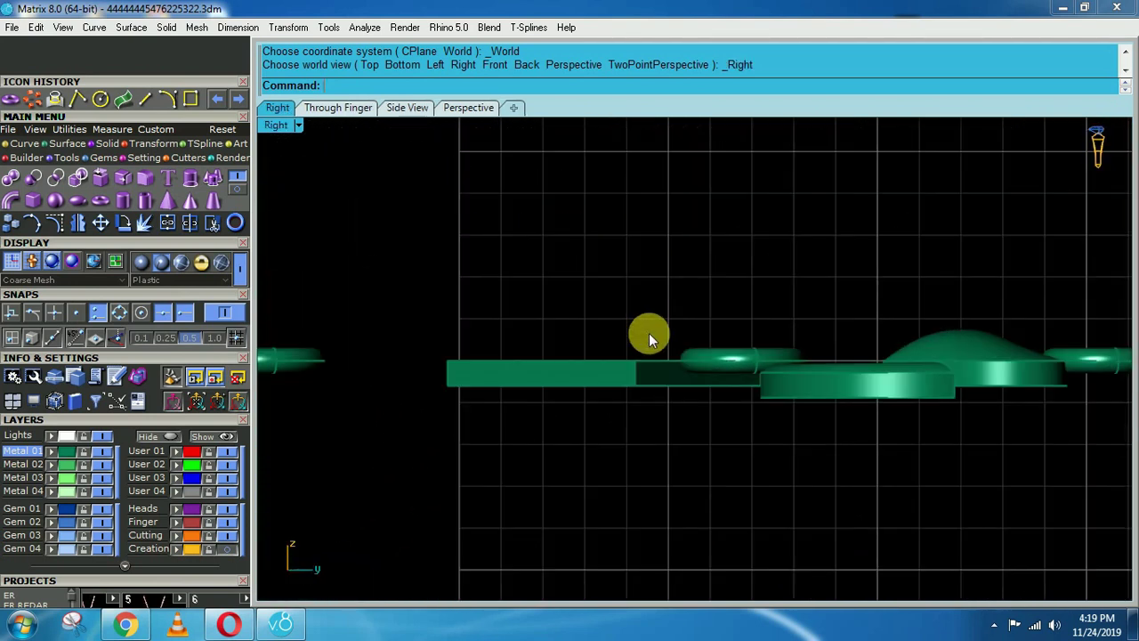
scroll(723, 363, up, 3)
click(722, 365)
key(Return)
click(727, 198)
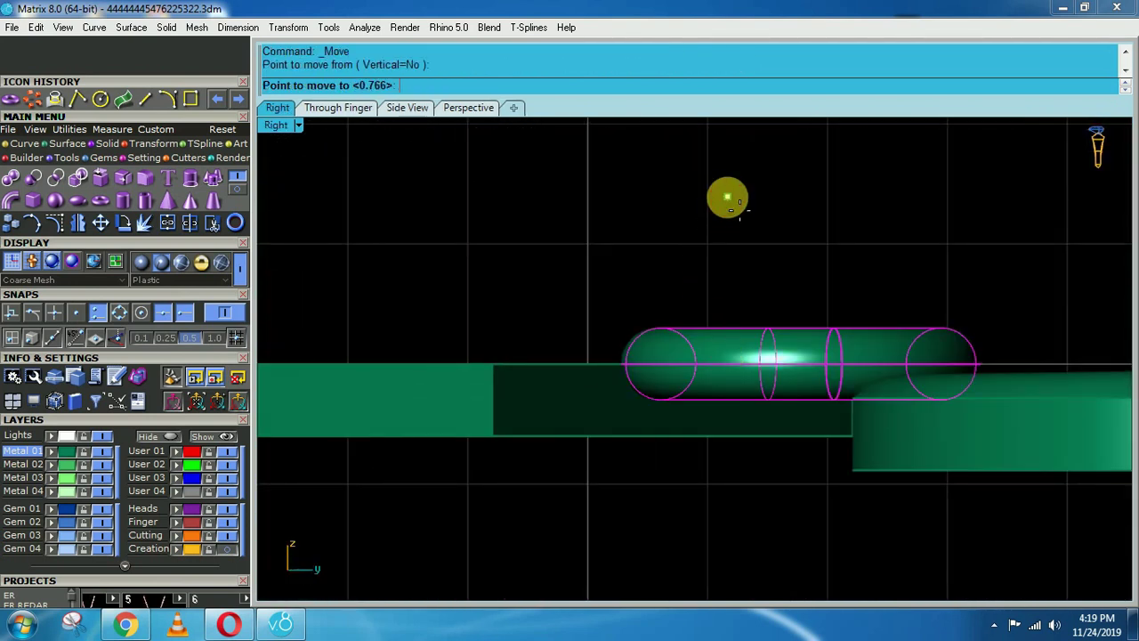
click(729, 234)
- Move the lower tag together with its jump ring about 0.74 units up and right, into the half-round link
key(ctrl+F1)
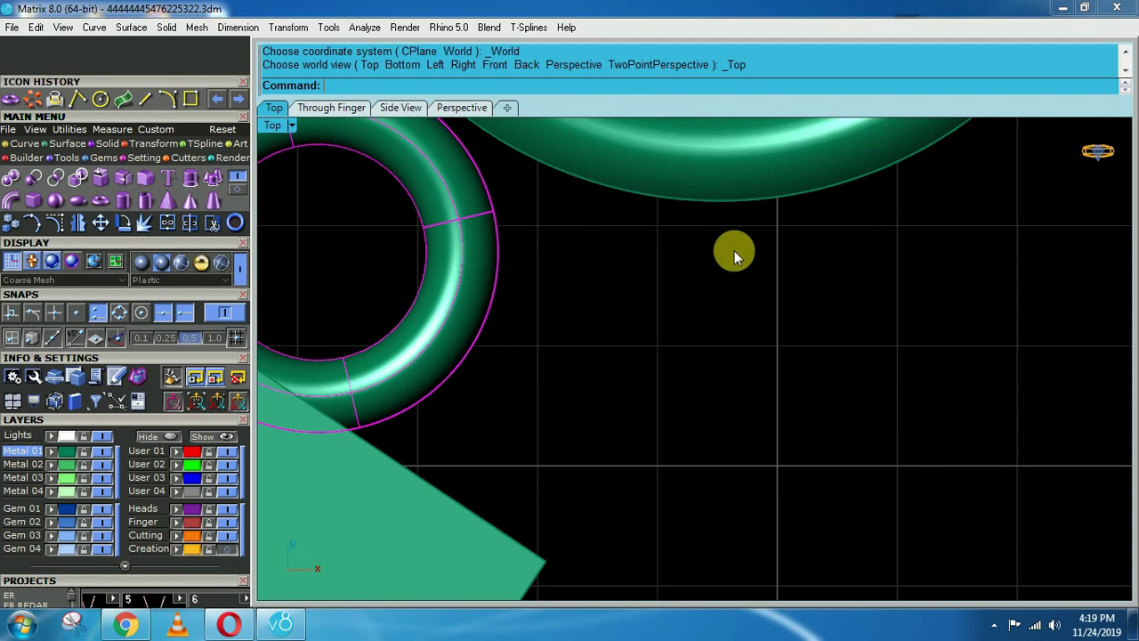
scroll(733, 258, down, 5)
scroll(702, 436, up, 5)
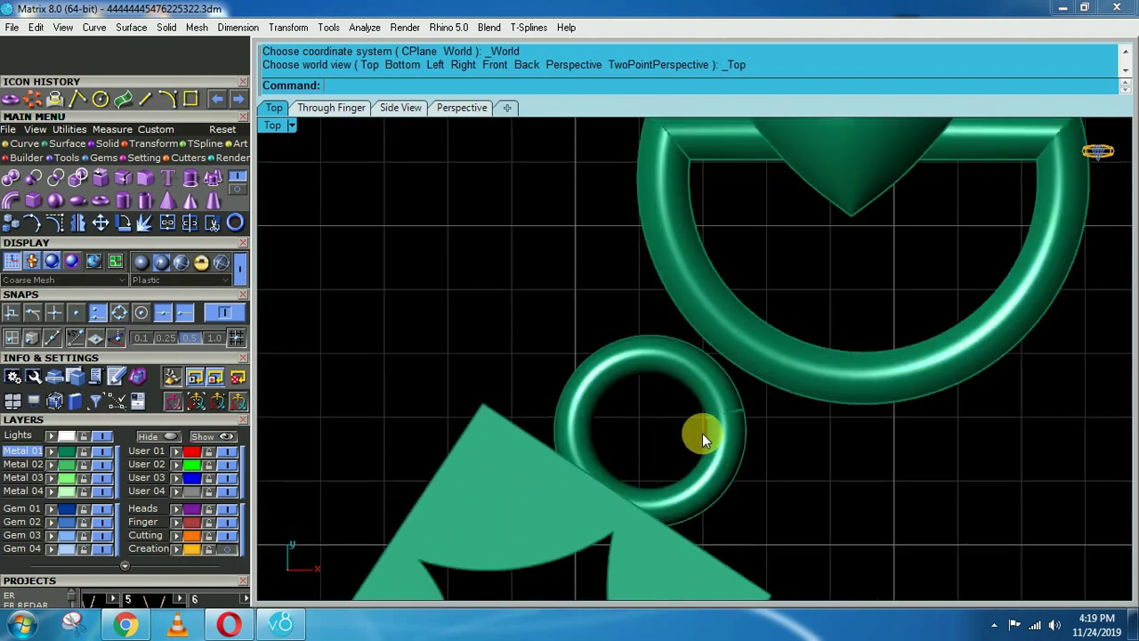
scroll(718, 425, down, 4)
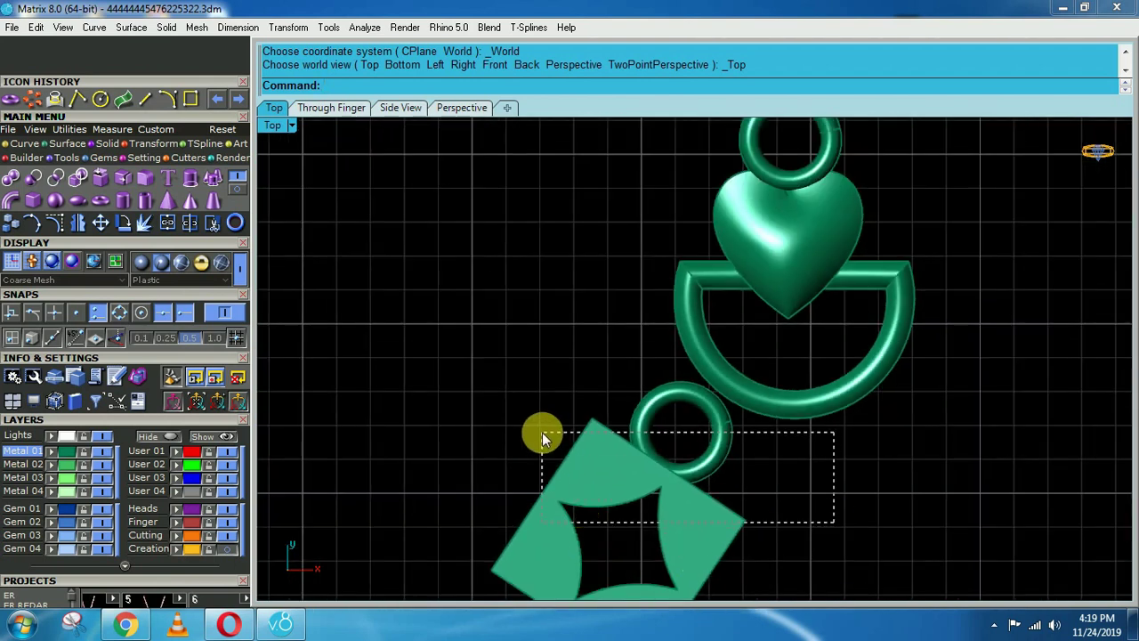
drag(541, 457, 542, 458)
text(m)
key(Return)
click(914, 509)
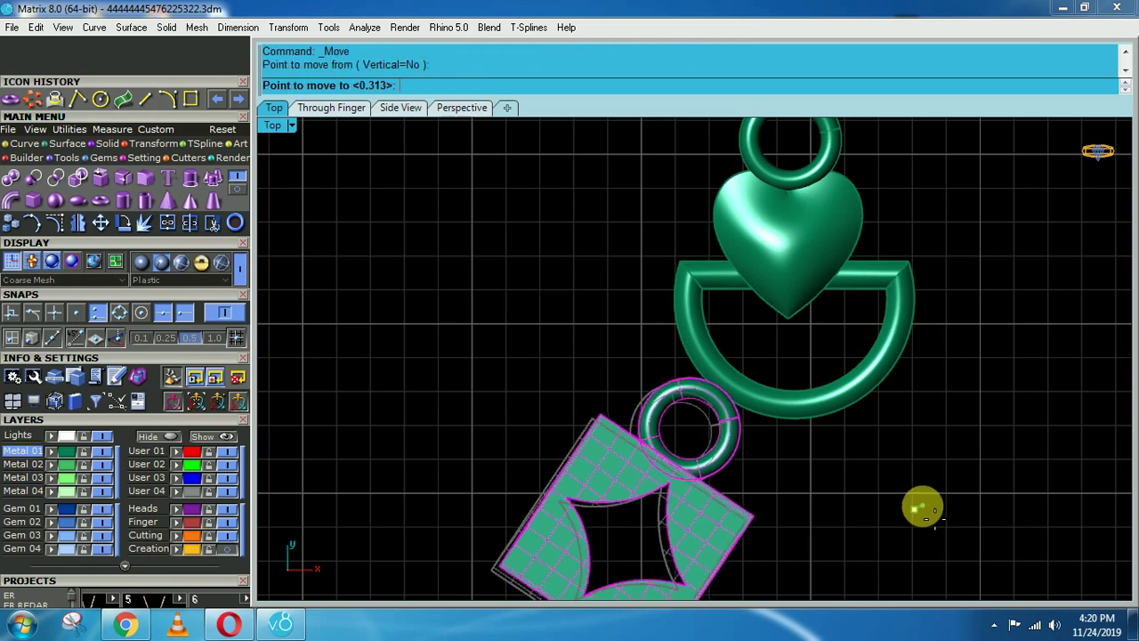
click(934, 503)
- Lower the jump ring above the heart by about 0.30 units in the side view to match the heart's flat edge
scroll(938, 505, down, 6)
scroll(750, 457, up, 5)
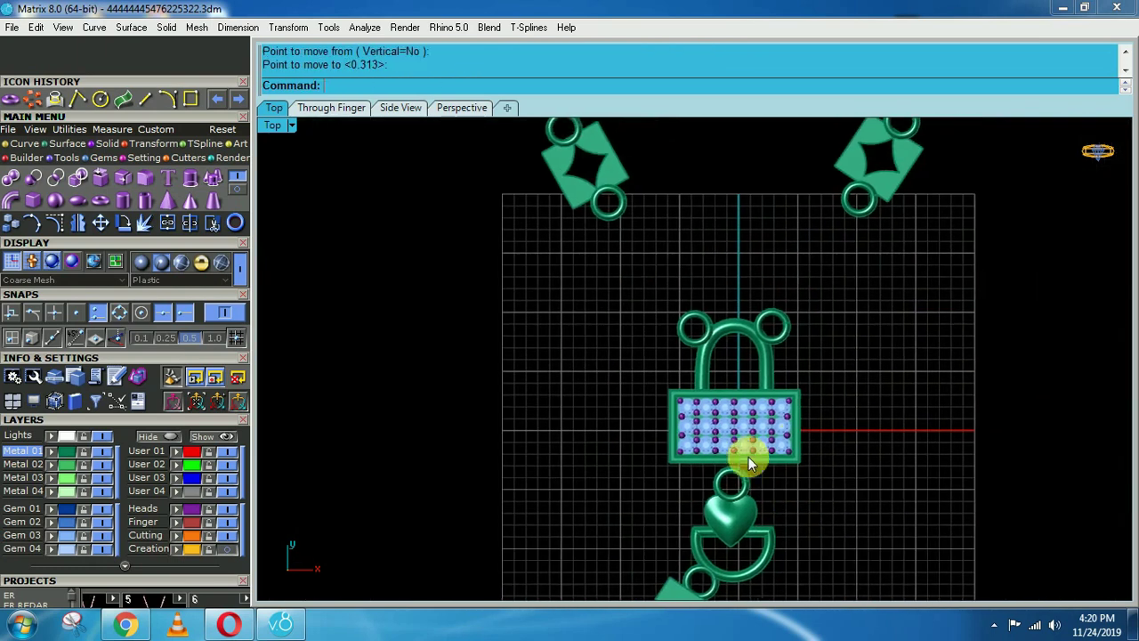
right_drag(776, 473, 674, 240)
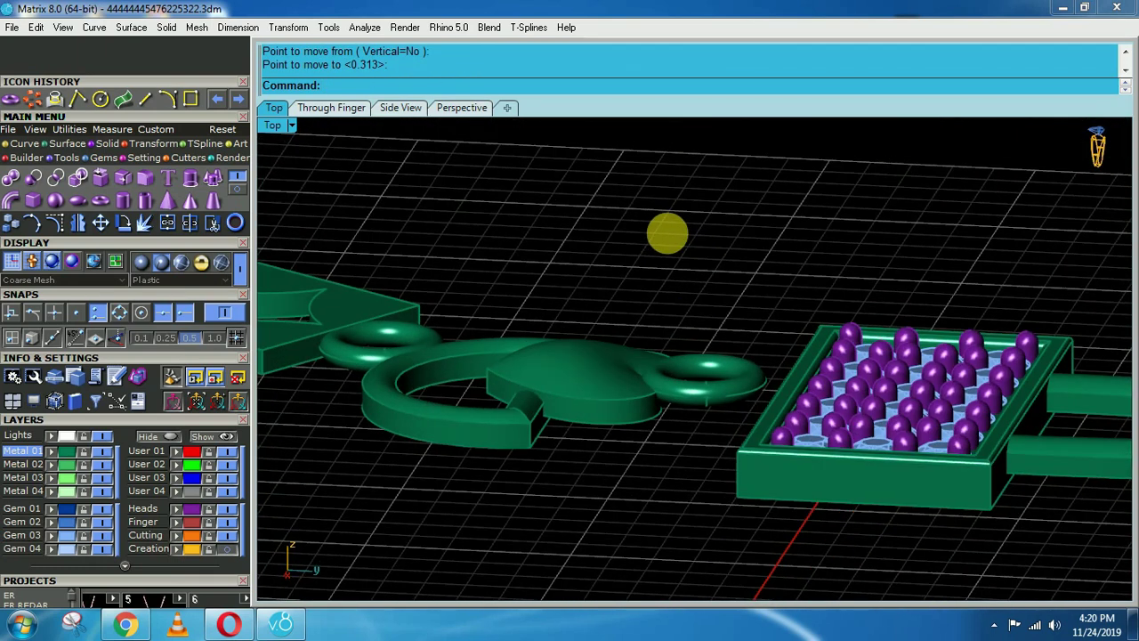
key(ctrl+F3)
scroll(715, 362, up, 6)
click(715, 361)
text(m)
key(Return)
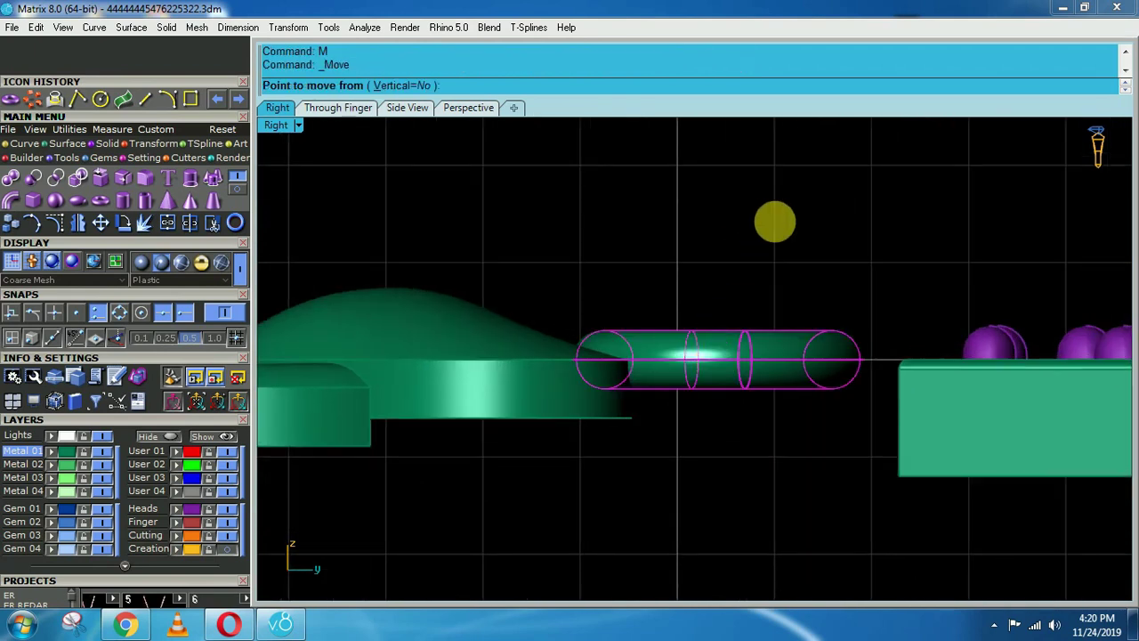
click(783, 221)
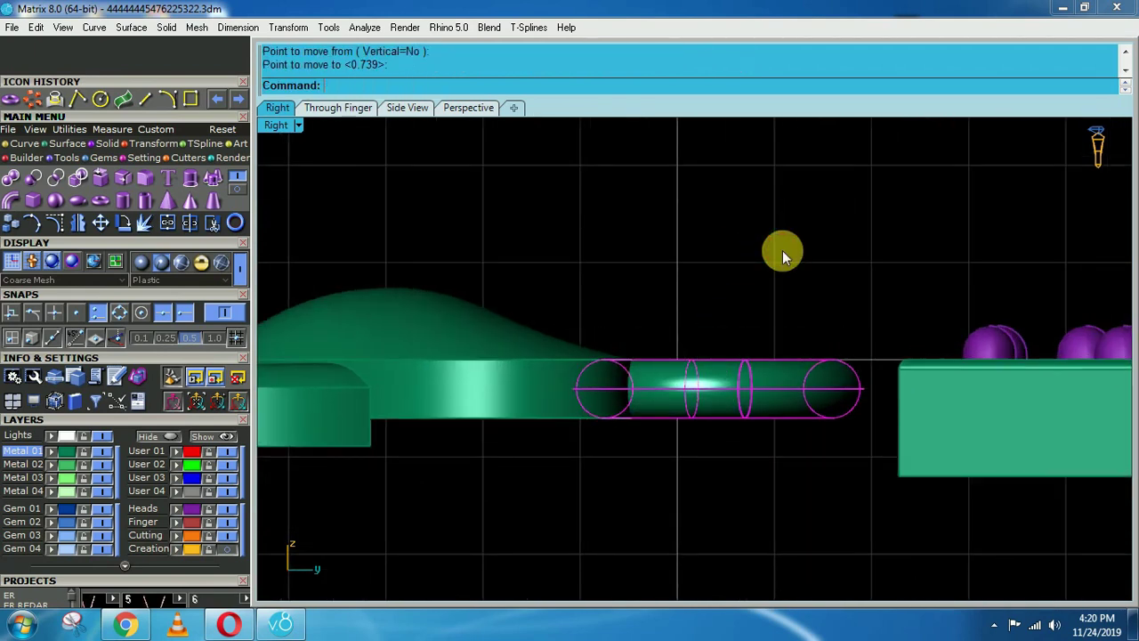
- Move the whole gem-set lock with its shackle and two rings about 0.74 units down towards the ring above the heart
key(ctrl+F1)
scroll(920, 310, down, 5)
scroll(901, 374, down, 1)
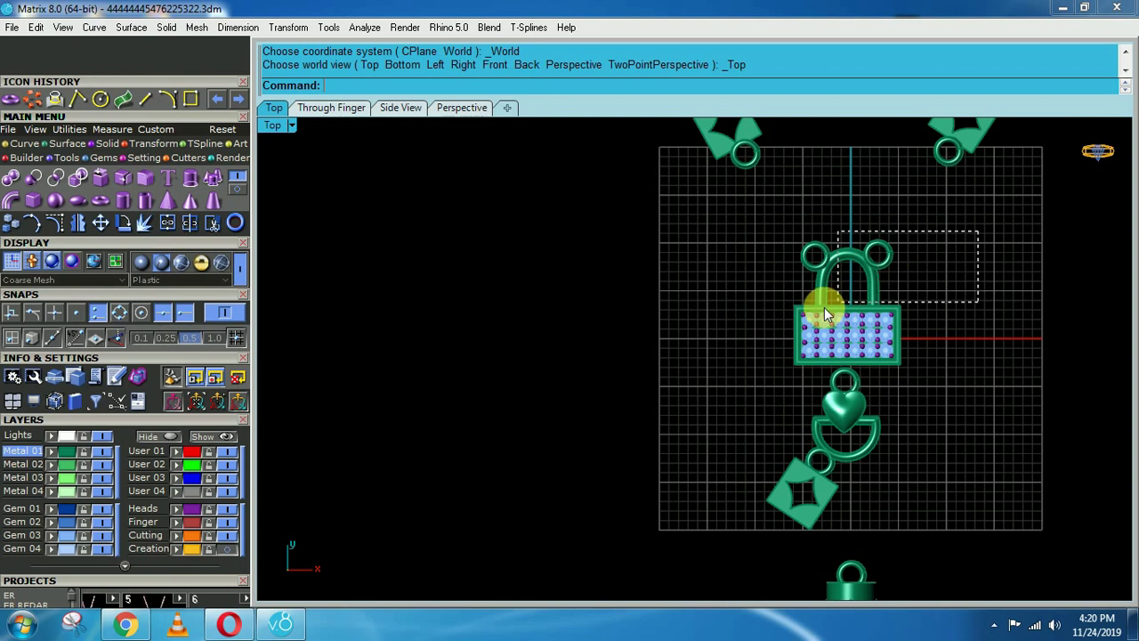
drag(749, 341, 749, 341)
scroll(890, 386, up, 4)
key(Return)
click(1023, 381)
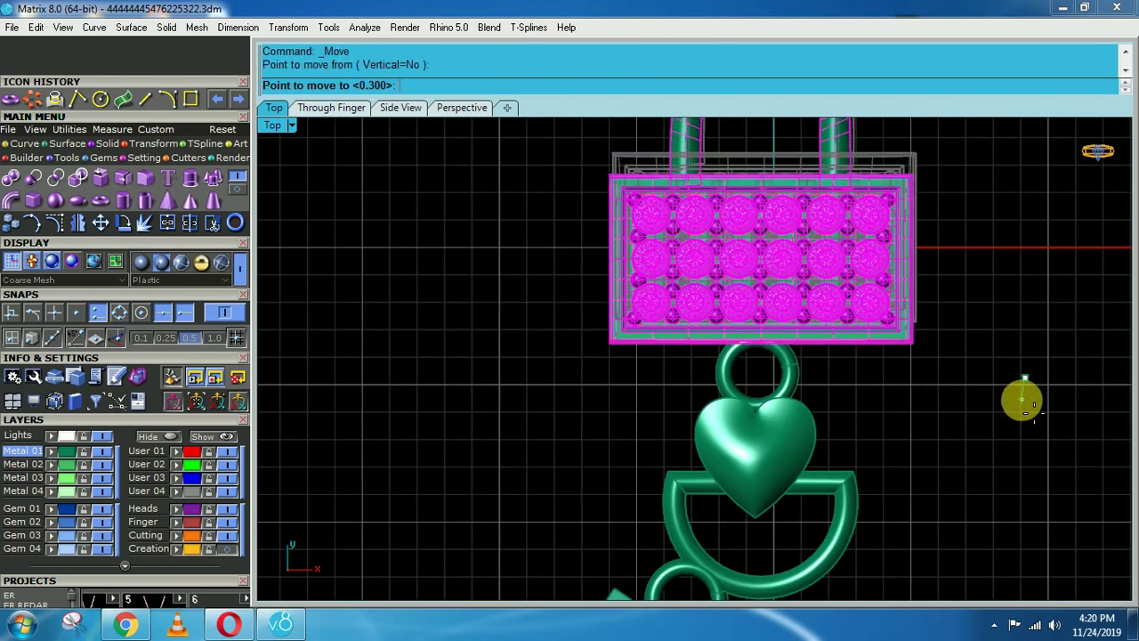
click(1022, 398)
click(1016, 403)
- Lower both jump rings on the lock's shackle by about 0.68 units in the side view to the shackle's level
scroll(1017, 404, down, 4)
right_drag(964, 286, 716, 268)
scroll(850, 335, up, 5)
click(776, 333)
shift+click(807, 432)
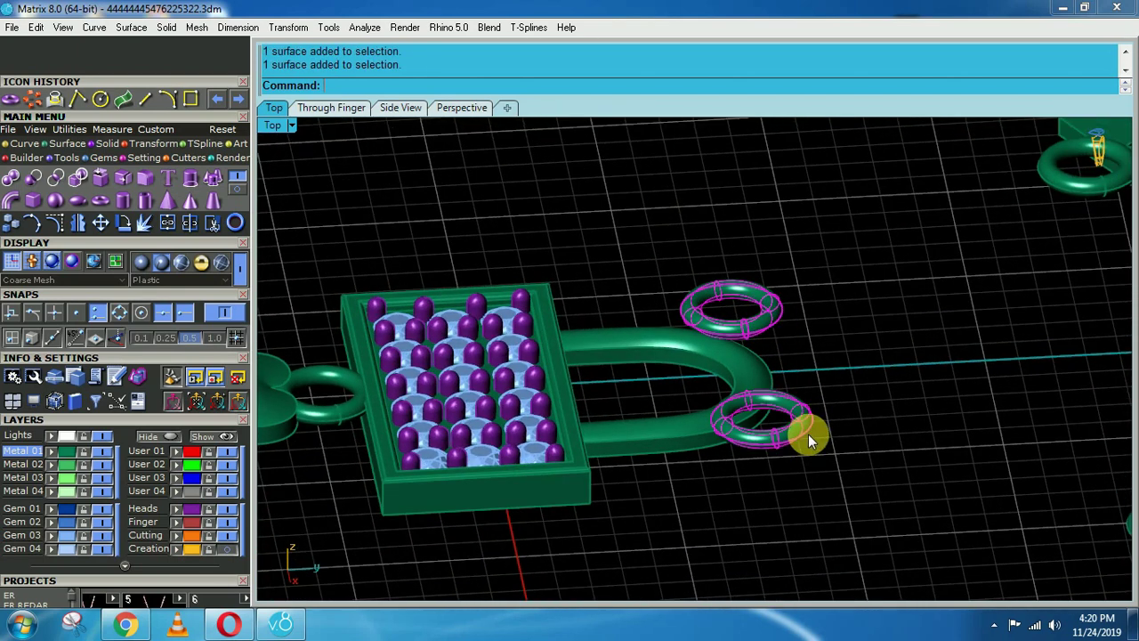
key(ctrl+F3)
scroll(837, 319, up, 3)
text(m)
key(Return)
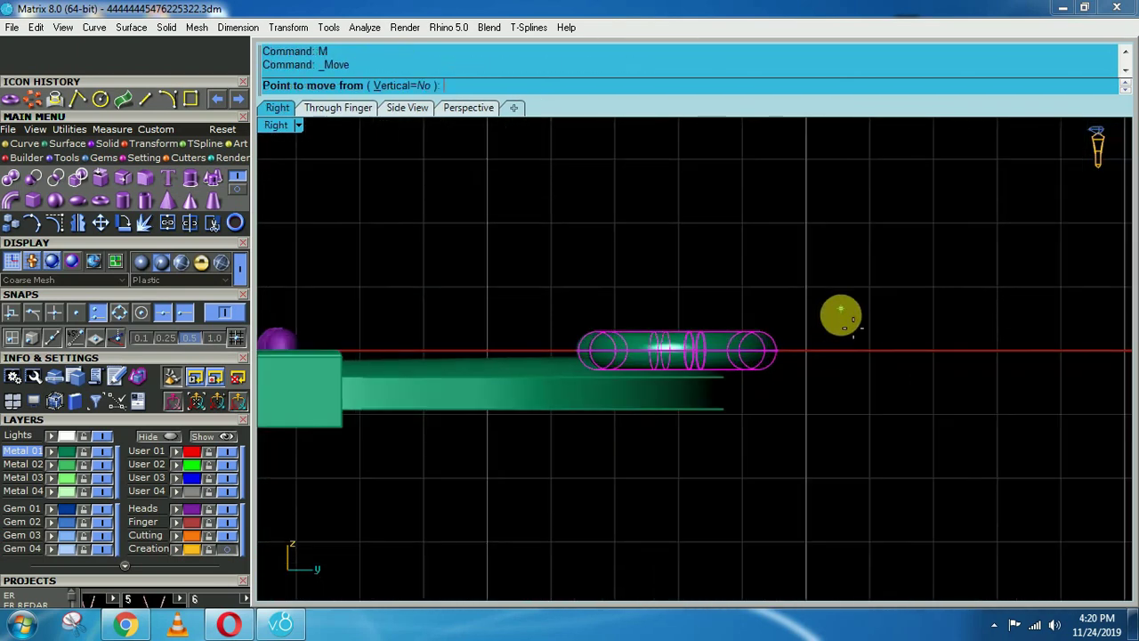
key(Escape)
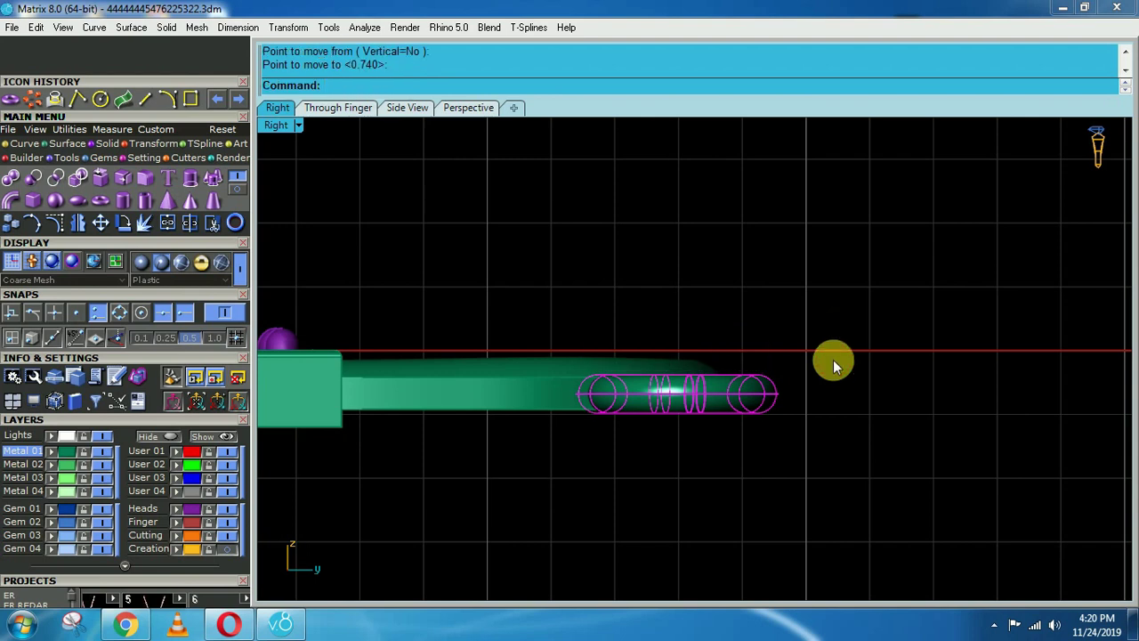
key(Escape)
- Examine from above and at an angle how the two jump rings meet the lock's shackle
key(ctrl+F1)
ctrl+shift+right_drag(528, 498, 704, 386)
key(ctrl+F1)
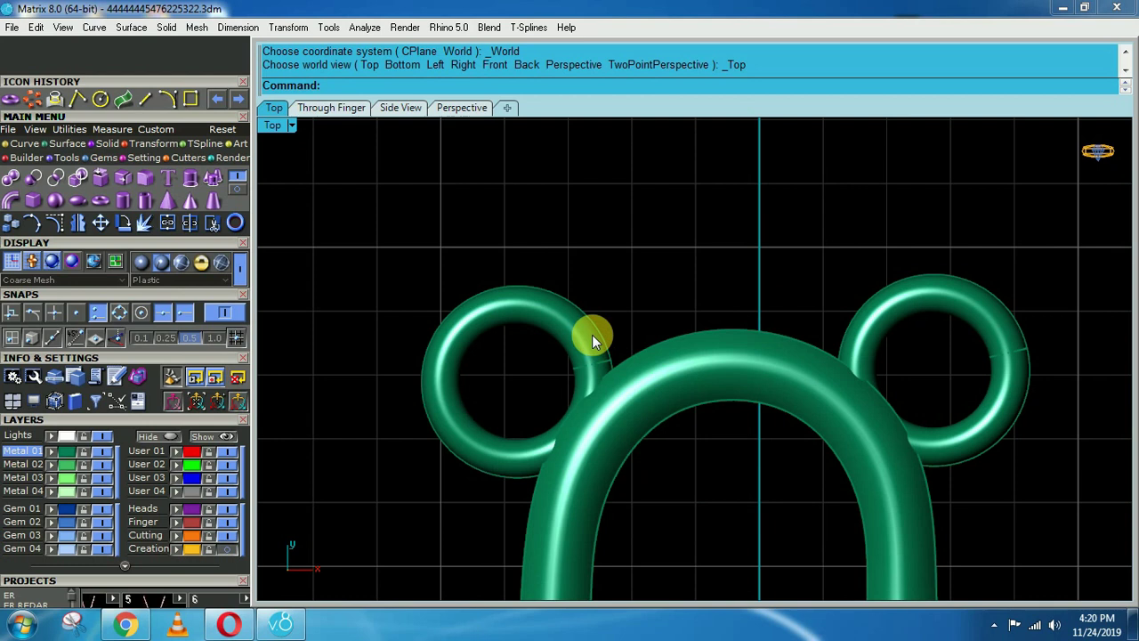
click(590, 336)
click(644, 260)
scroll(645, 268, down, 15)
right_drag(660, 267, 634, 391)
right_drag(583, 307, 733, 378)
key(ctrl+F1)
- Lower both jump rings of the upper right tag by about 0.34 units so they sit within the tag's thickness
scroll(643, 329, down, 12)
scroll(543, 474, up, 8)
ctrl+shift+right_drag(511, 487, 723, 356)
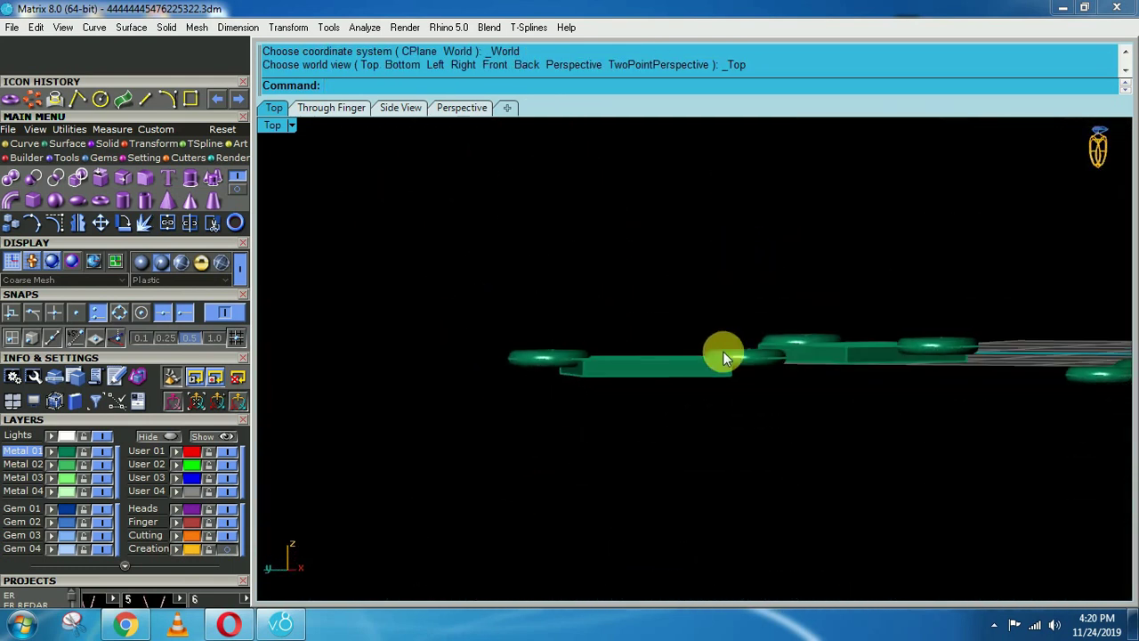
scroll(750, 355, up, 4)
key(ctrl+F3)
scroll(608, 349, up, 6)
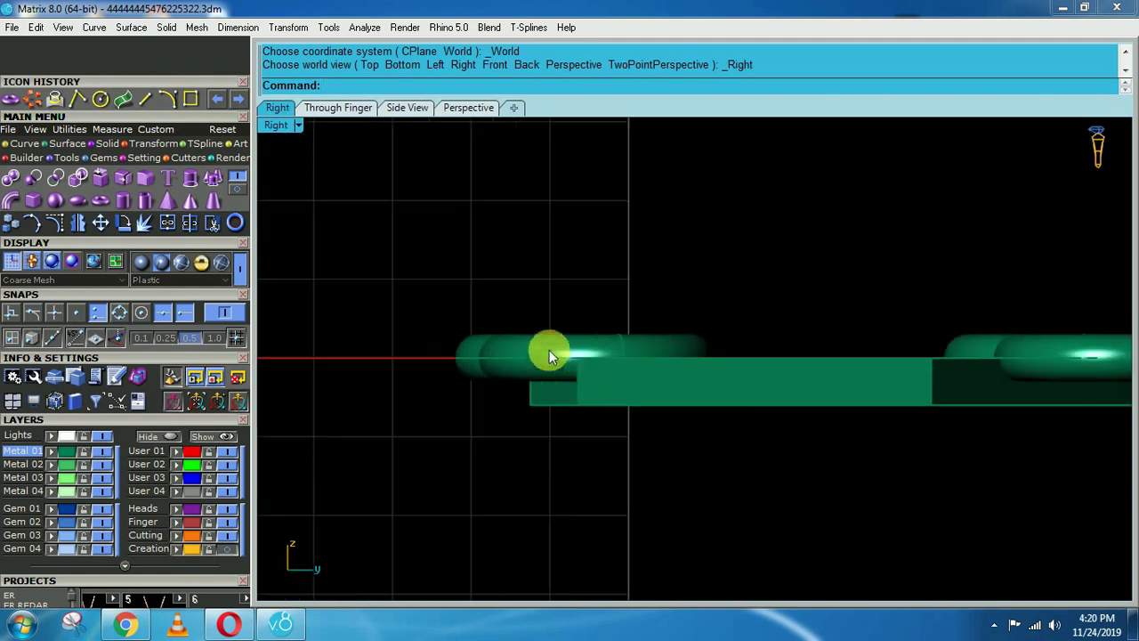
drag(435, 369, 431, 372)
key(Escape)
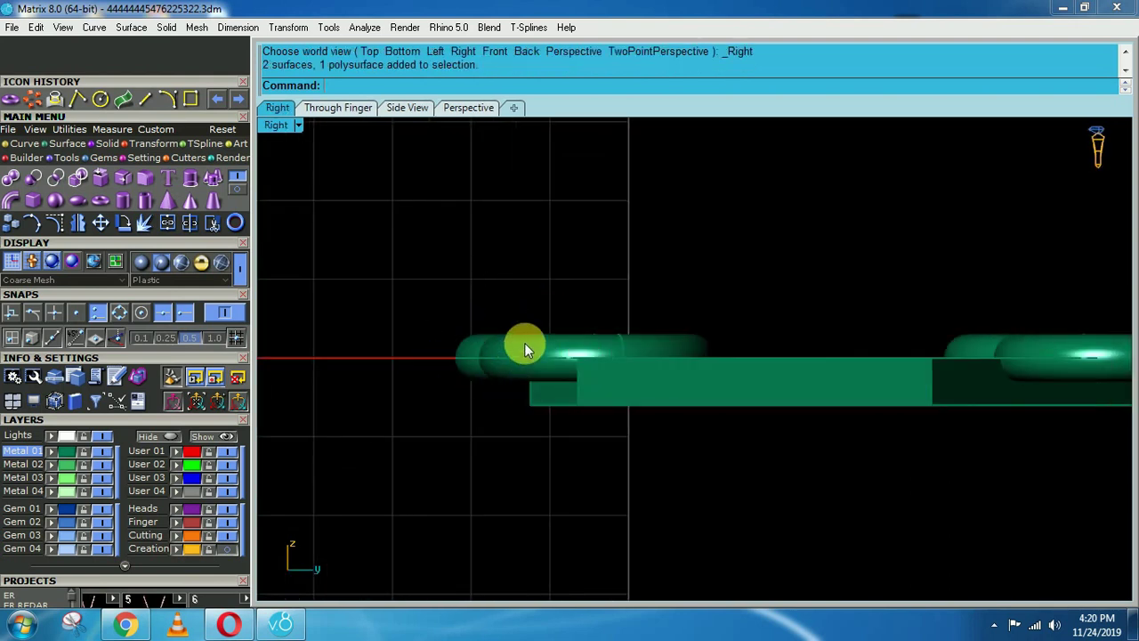
scroll(527, 346, up, 8)
click(536, 372)
scroll(563, 374, down, 10)
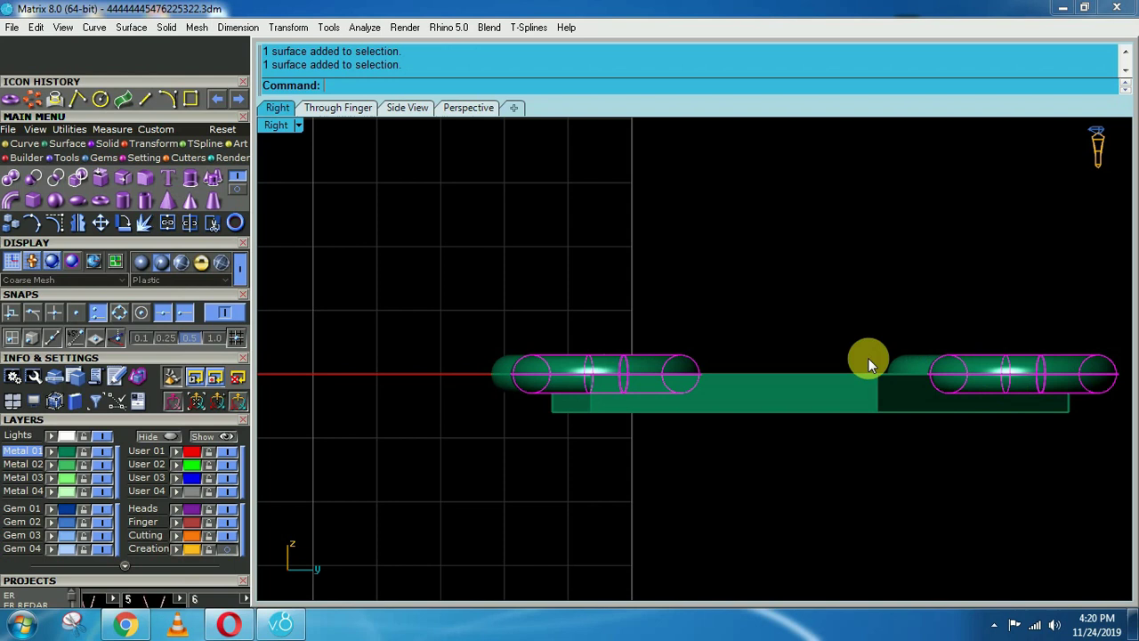
click(826, 267)
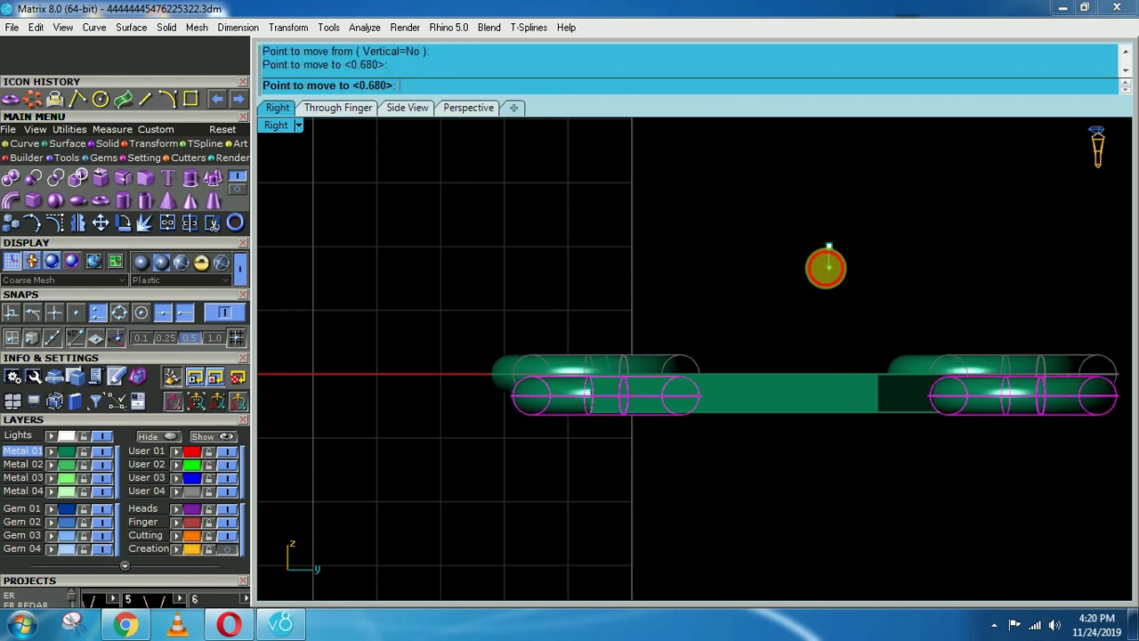
- Lower both jump rings of the upper left tag in the side view so they sit within the tag's thickness
key(ctrl+F1)
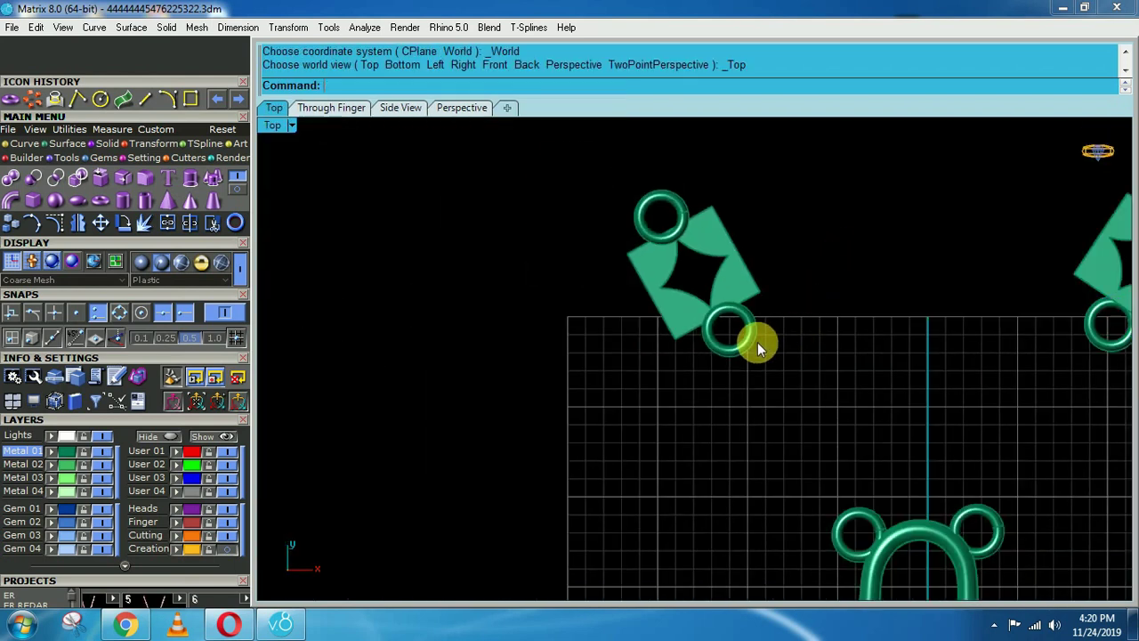
scroll(753, 344, up, 1)
click(748, 344)
shift+click(663, 184)
key(ctrl+F3)
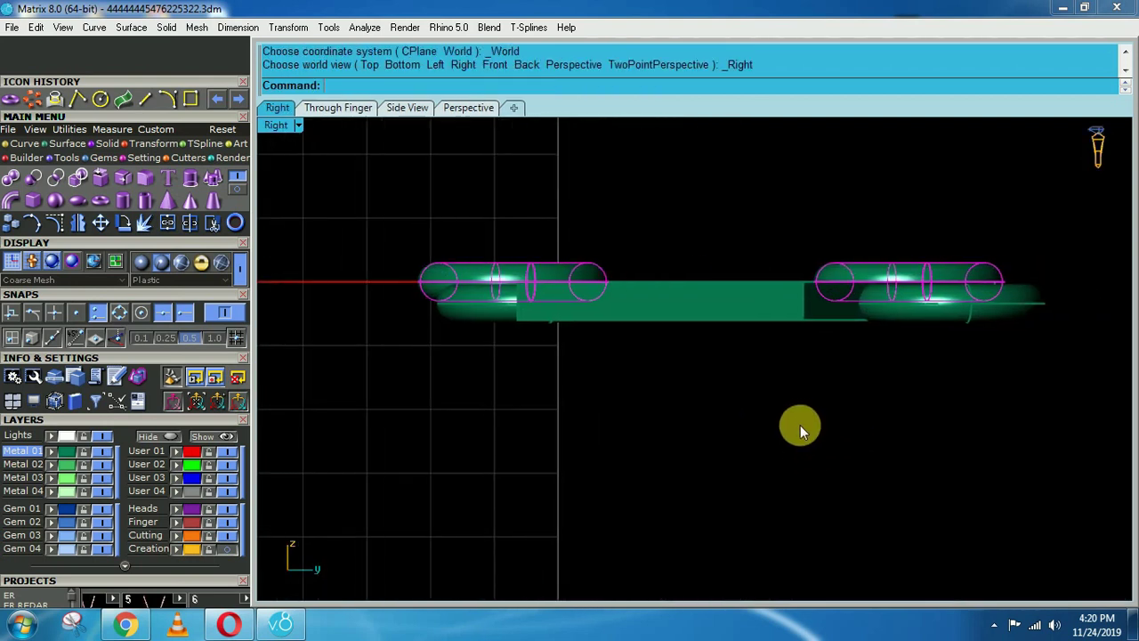
text(m)
key(Return)
click(816, 413)
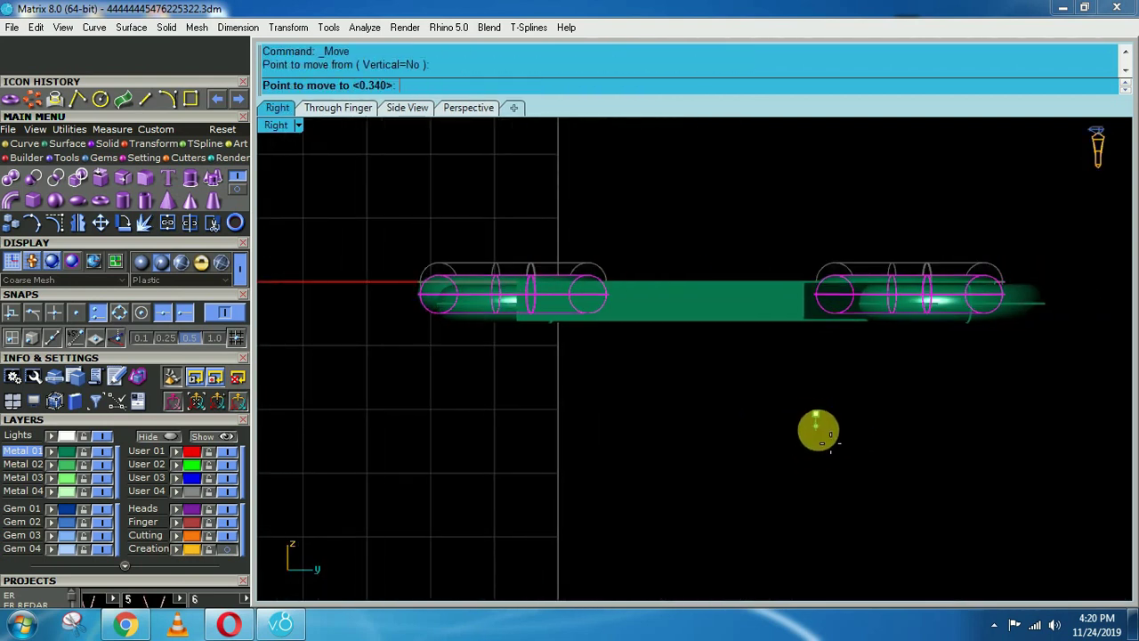
click(817, 433)
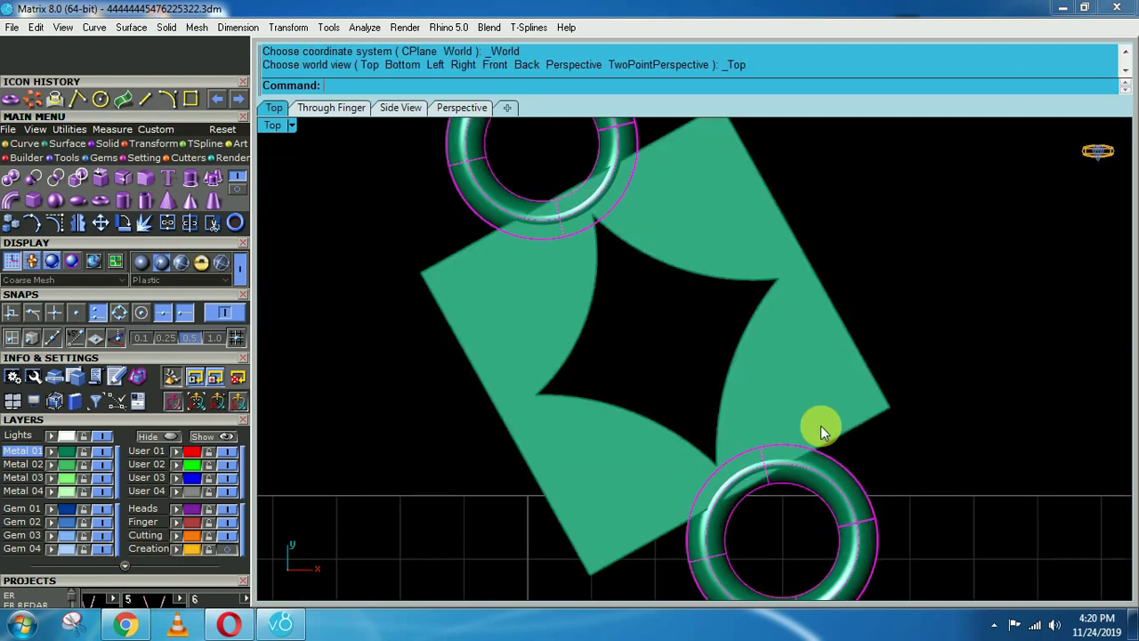
- Examine the alignment of the tags, lock, heart, cylinder pendant and jump rings at an angle and from above
key(ctrl+F1)
right_drag(734, 367, 674, 243)
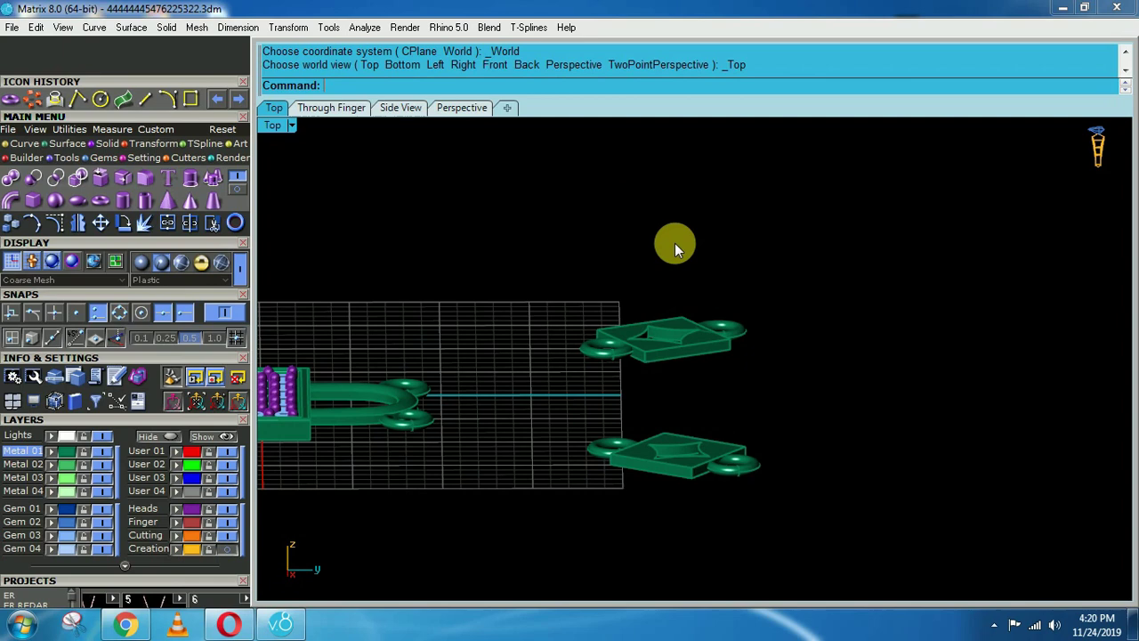
key(ctrl+F1)
scroll(688, 285, down, 4)
right_drag(888, 390, 745, 346)
scroll(697, 432, up, 5)
right_drag(697, 432, 493, 226)
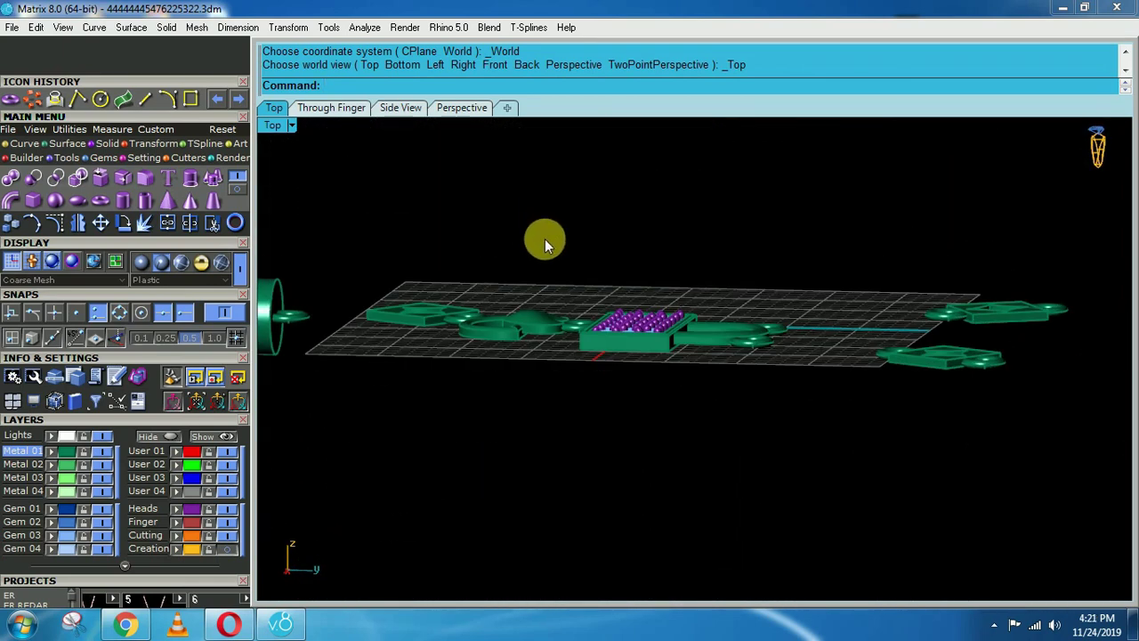
key(ctrl+F1)
scroll(705, 355, down, 6)
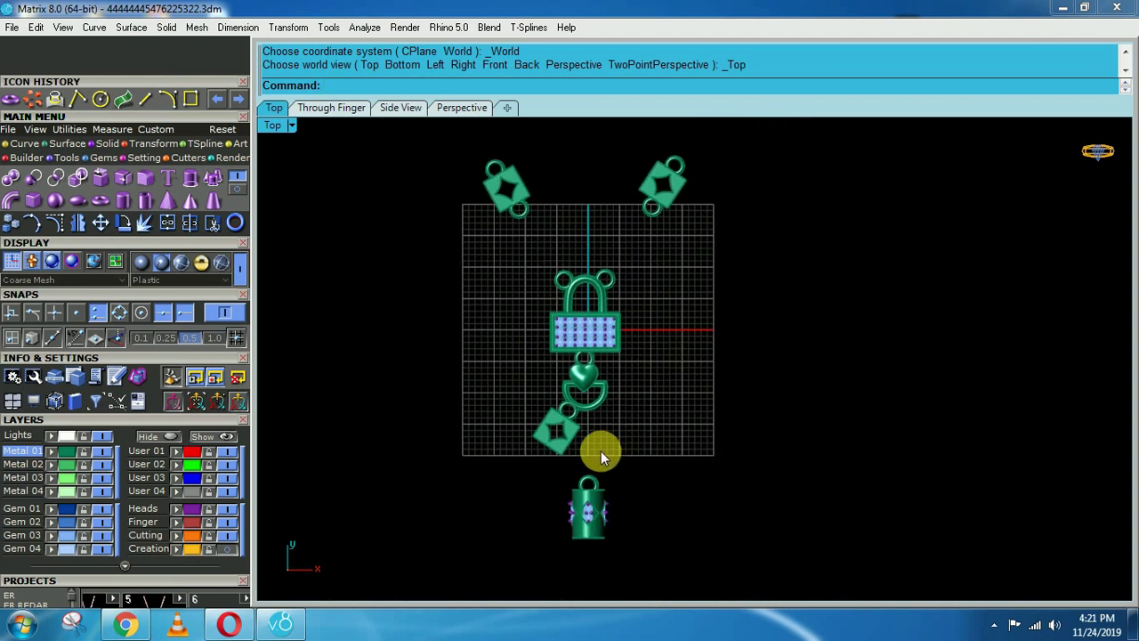
mouse_move(513, 536)
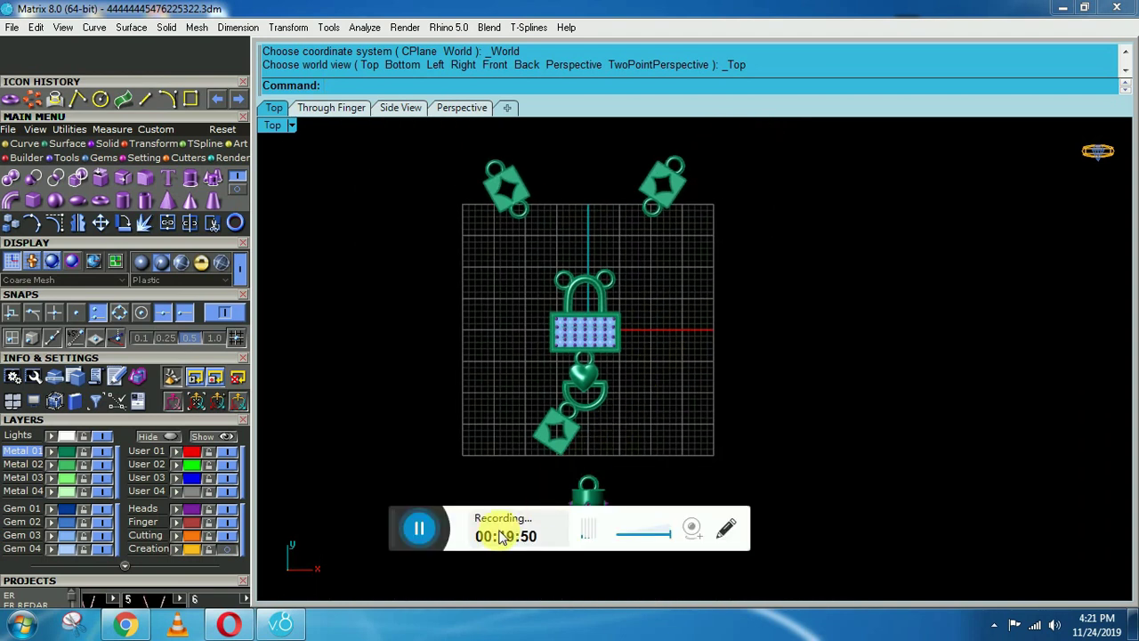